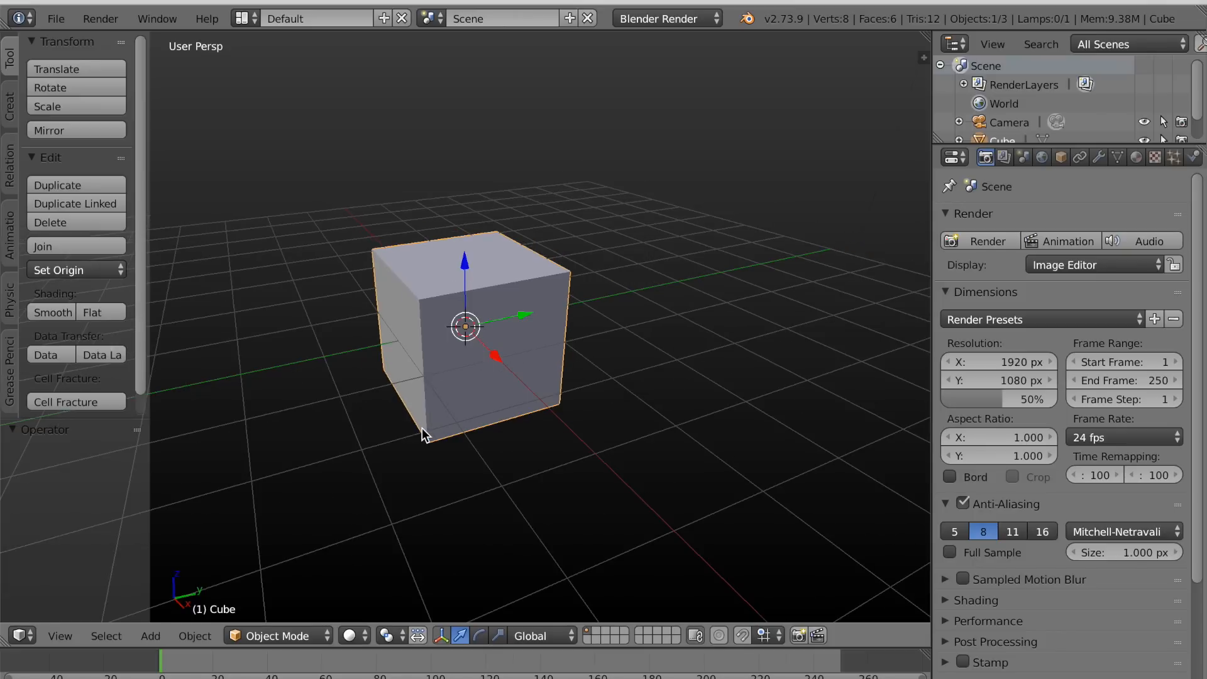
Delete the default cube and add a mesh plane at the origin.
left_click(421, 428)
key("shift+a")
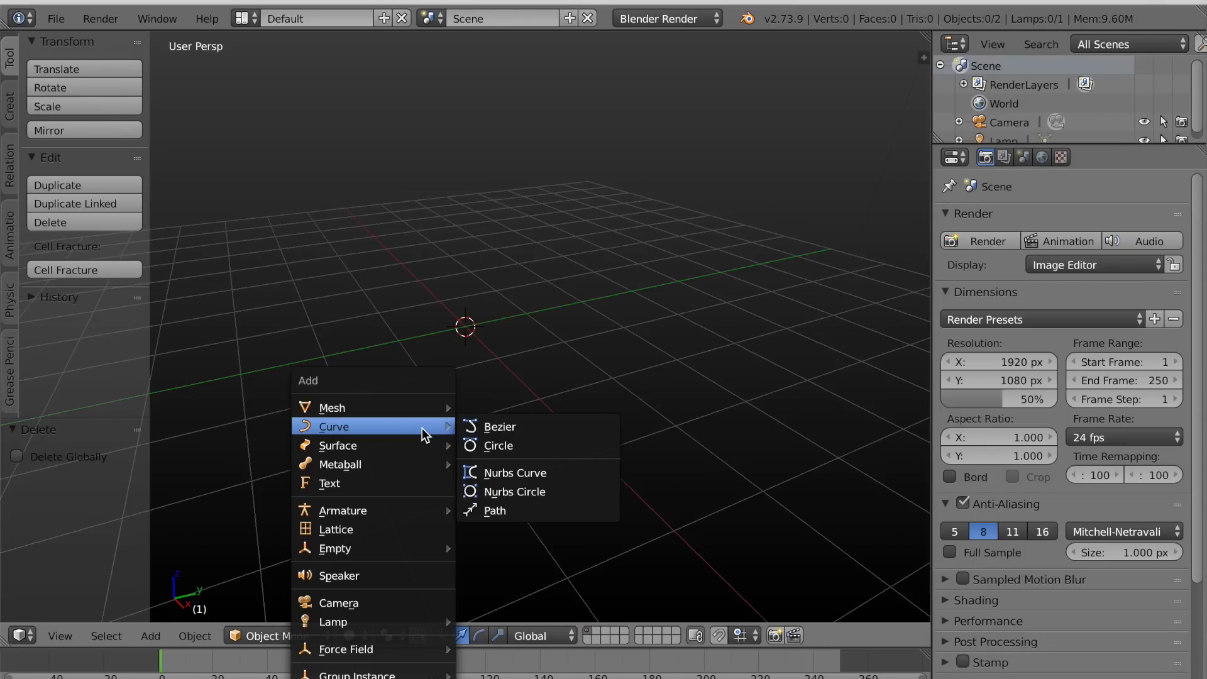
mouse_move(404, 409)
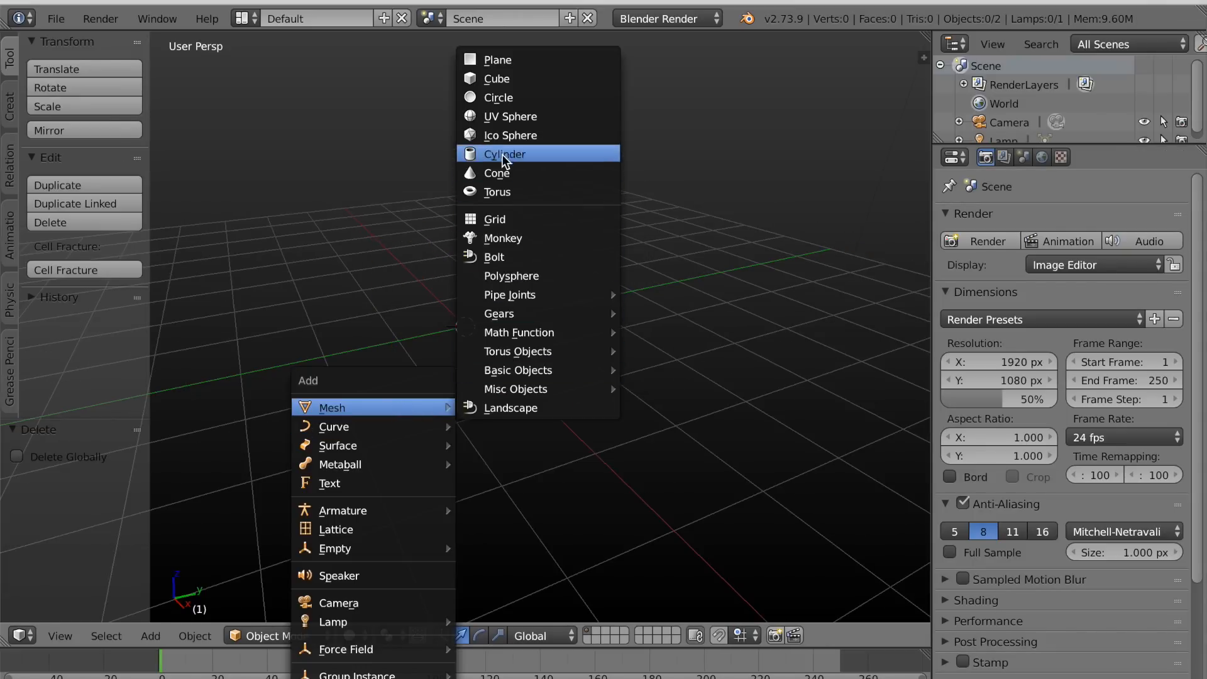
left_click(517, 61)
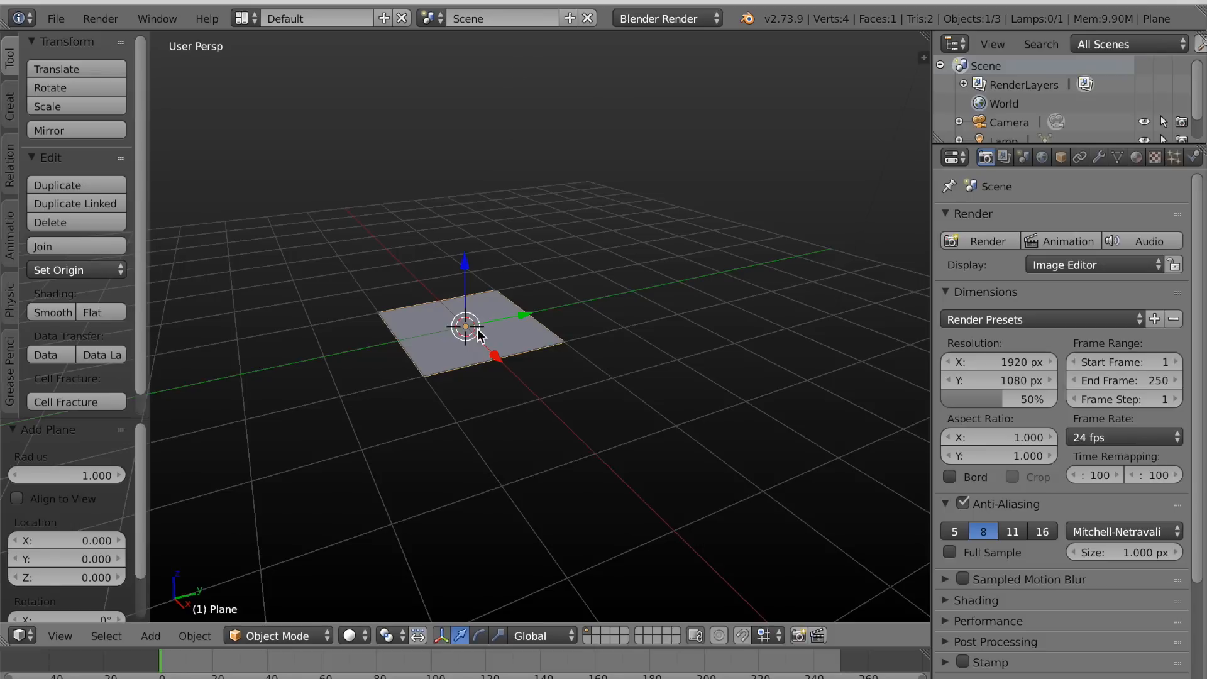
In the top orthographic view, enter Edit Mode and scale the plane by 1.5 along Y.
key("KP_7")
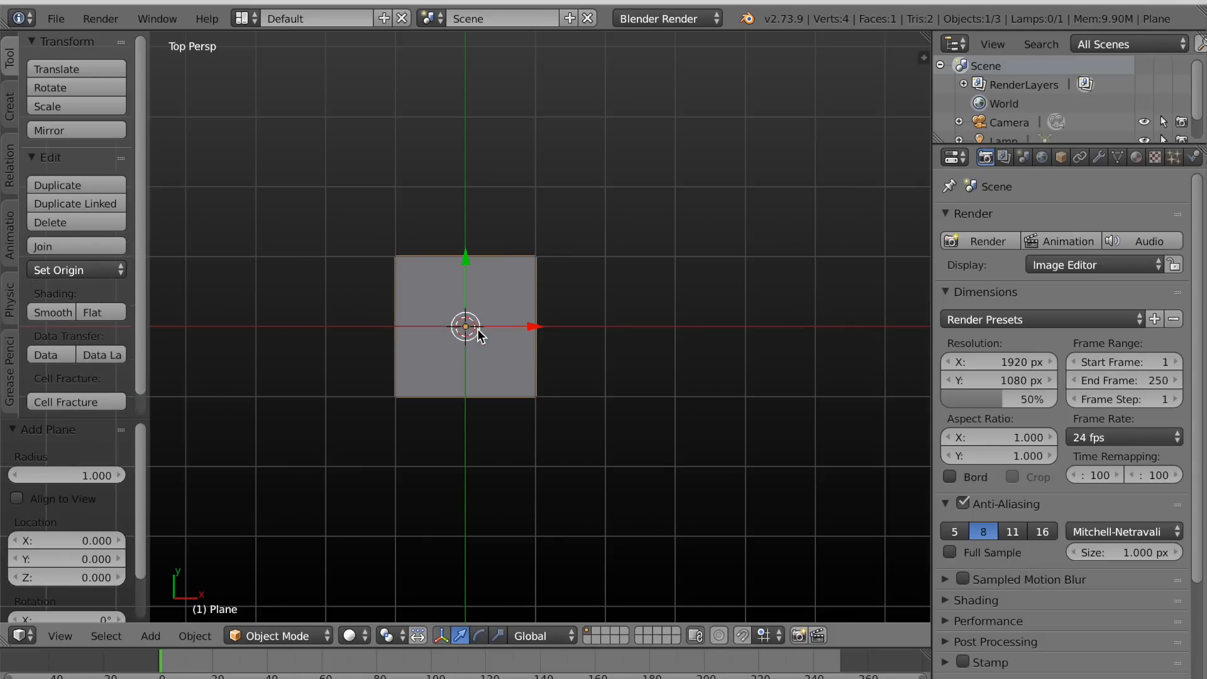
key("KP_5")
middle_click_drag(471, 331, 510, 342, "shift")
scroll(527, 335, "up", 2)
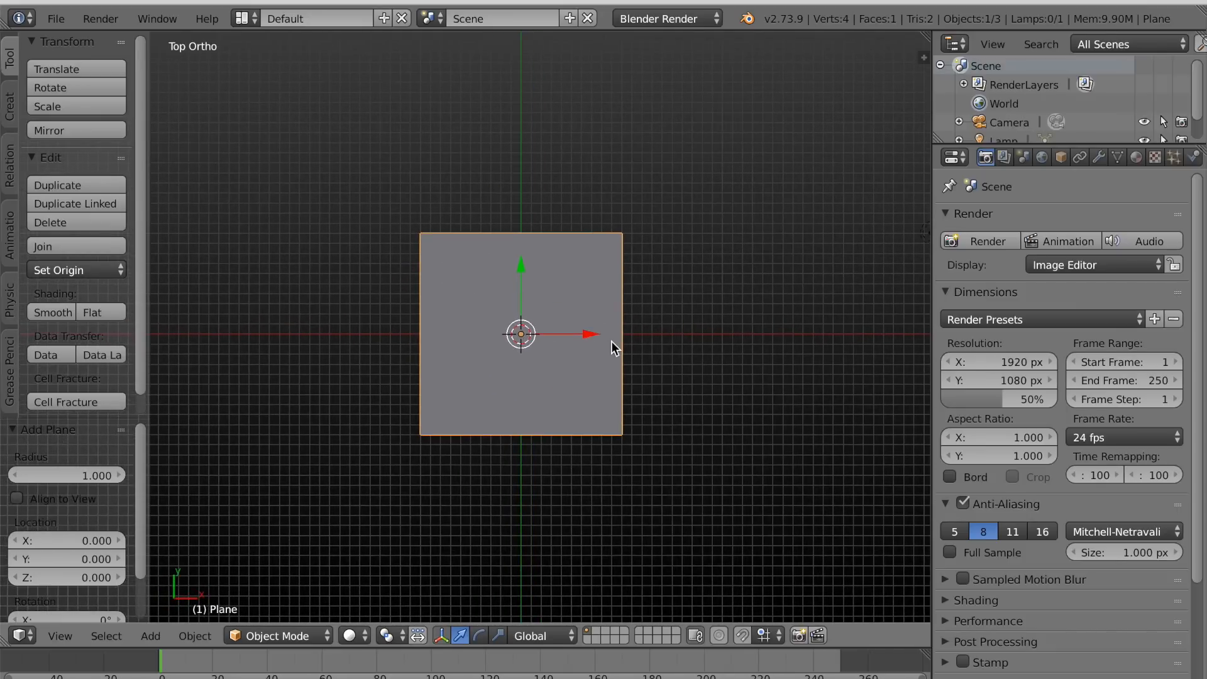
key("Tab")
key("s")
key("y")
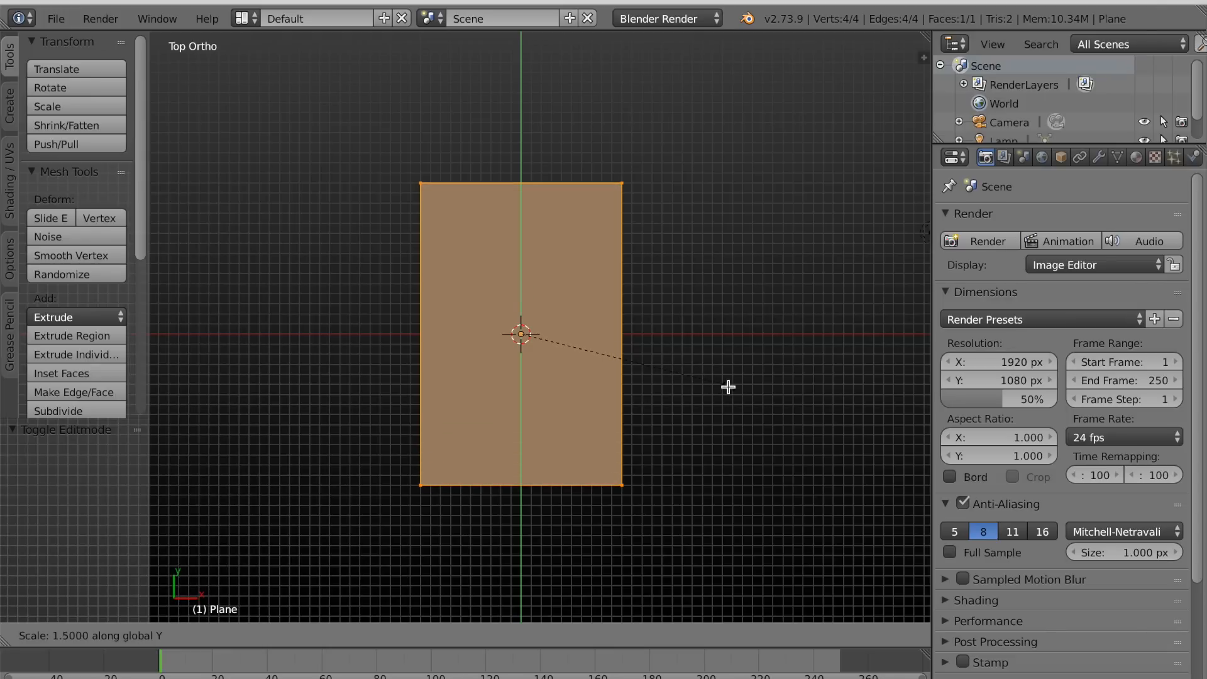
left_click(727, 387)
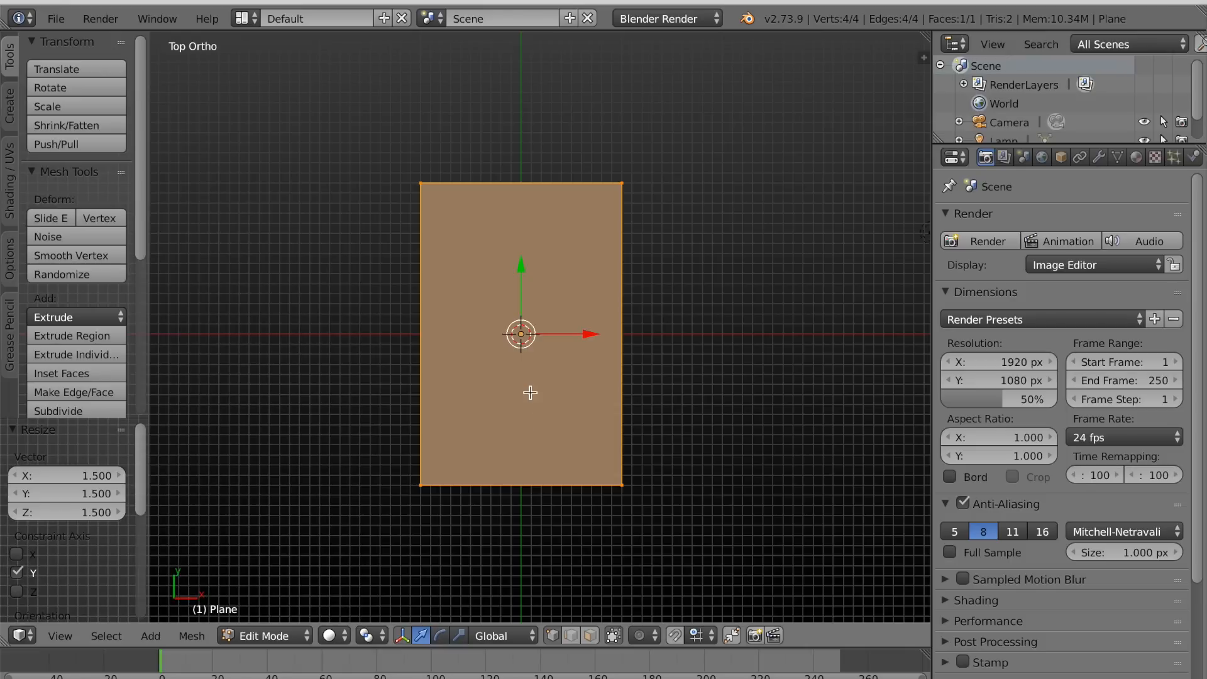
Add one centred lengthwise loop cut and two evenly spaced crosswise loop cuts to the plane.
key("ctrl+r")
left_click(515, 181)
right_click(514, 180)
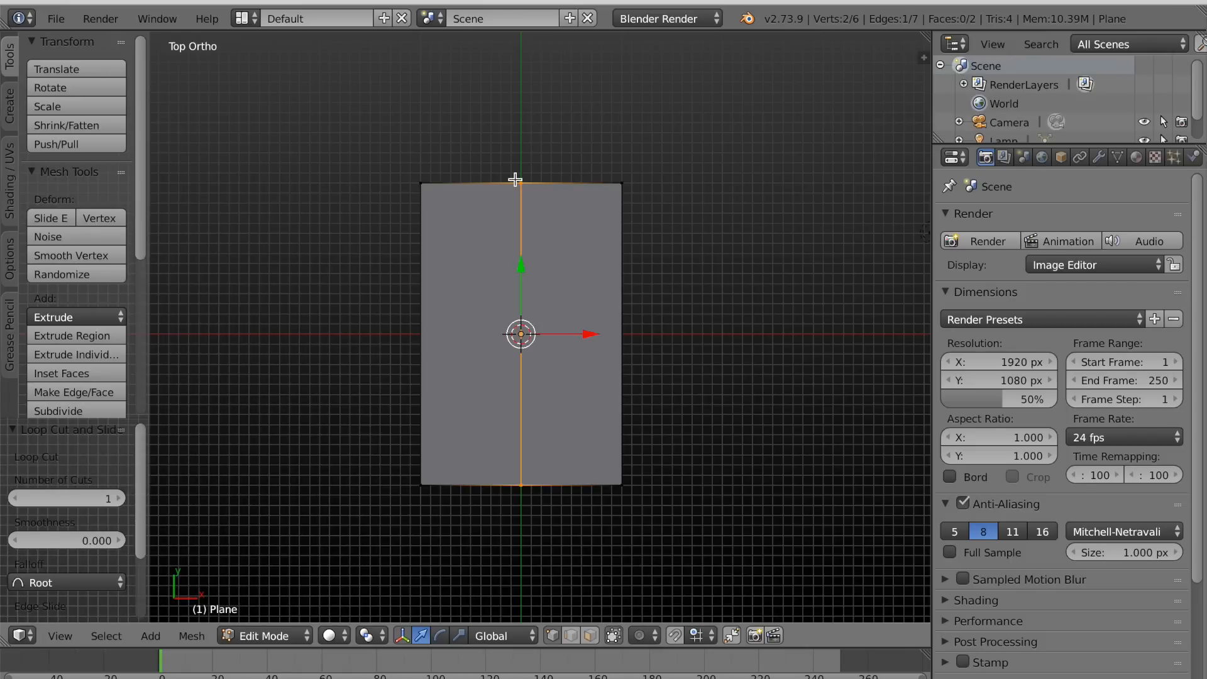
key("ctrl+r")
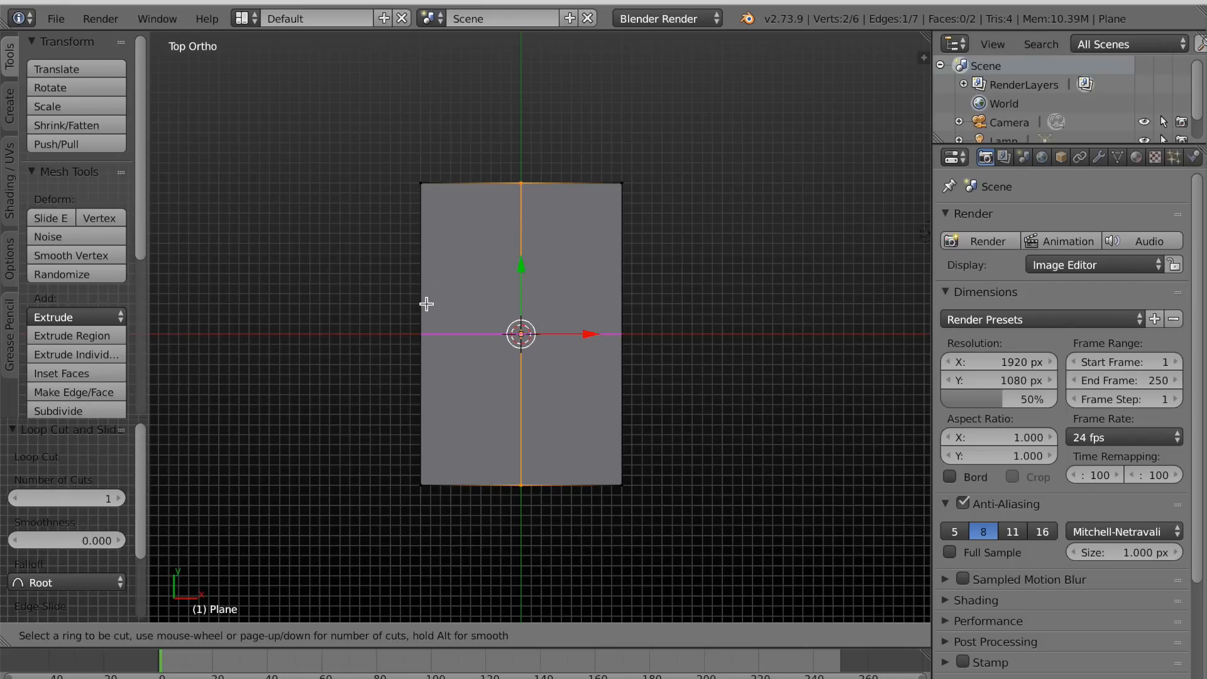
scroll(426, 303, "up", 1)
left_click(426, 303)
right_click(426, 303)
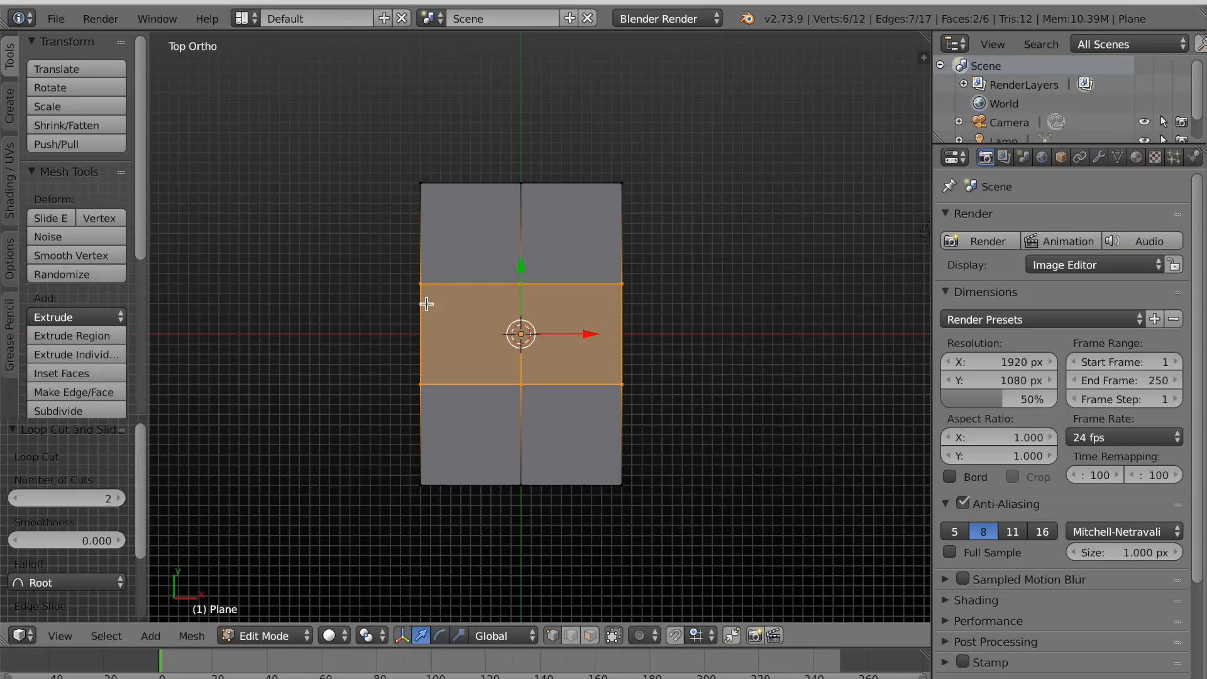
Select the whole plane and subdivide it with 17 cuts.
key("a")
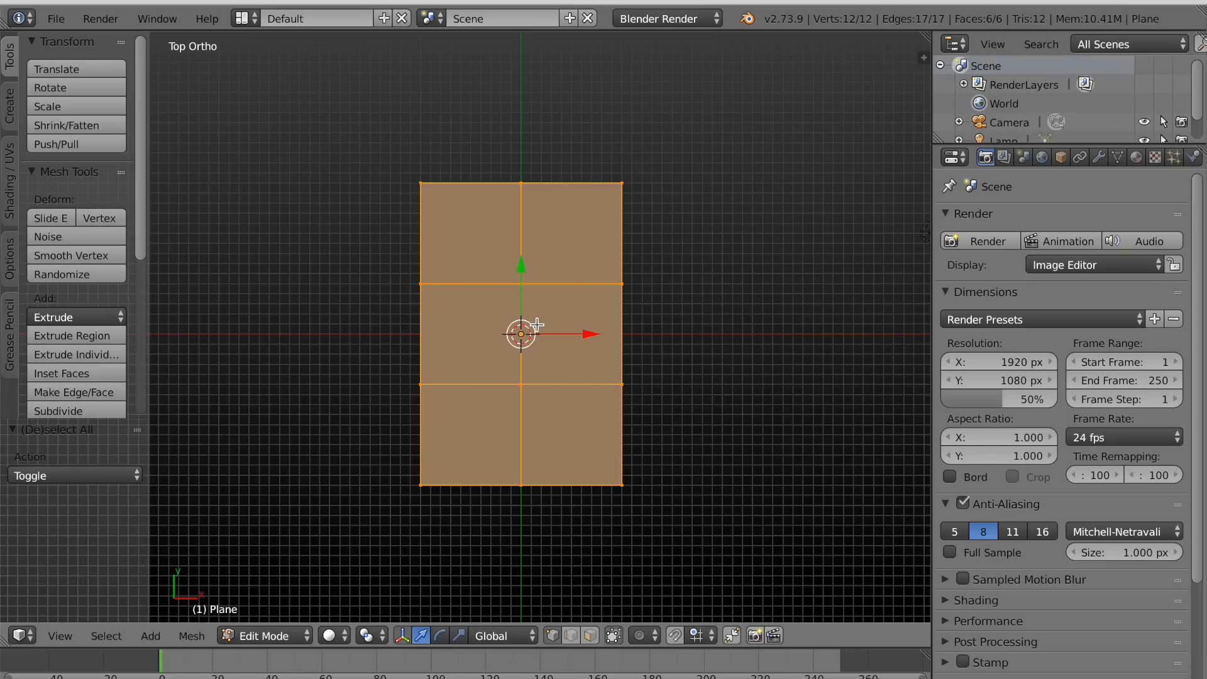
key("w")
left_click(501, 266)
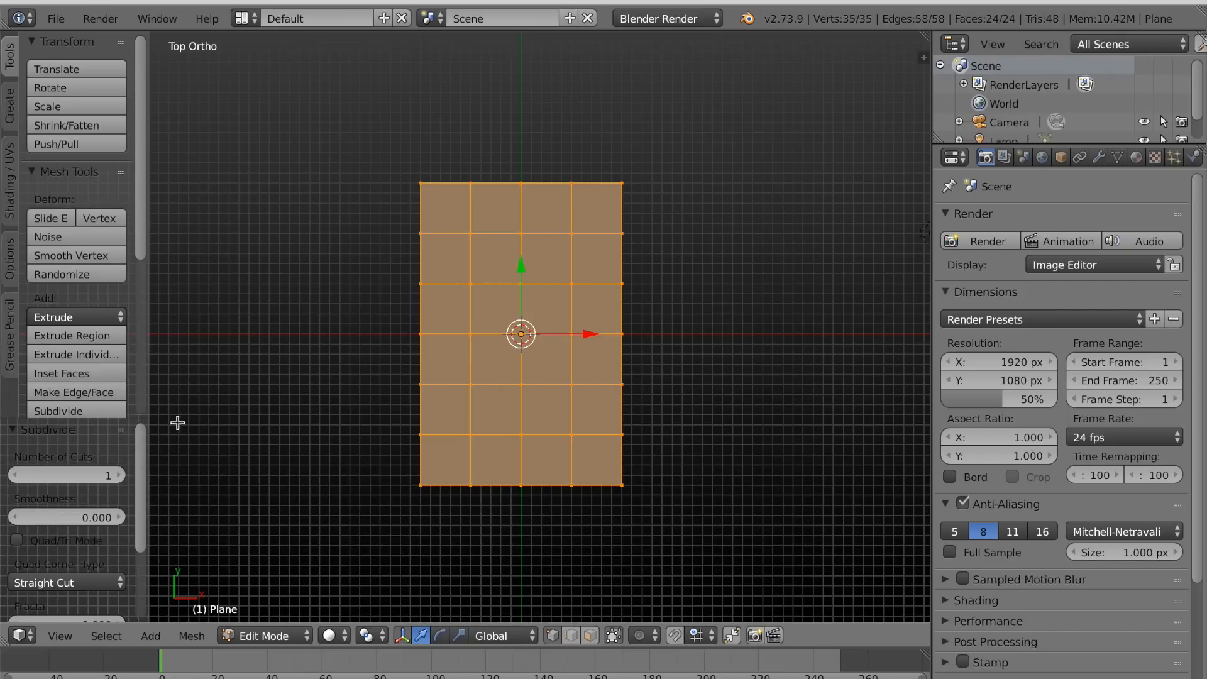
left_click(54, 474)
type("10")
key("Return")
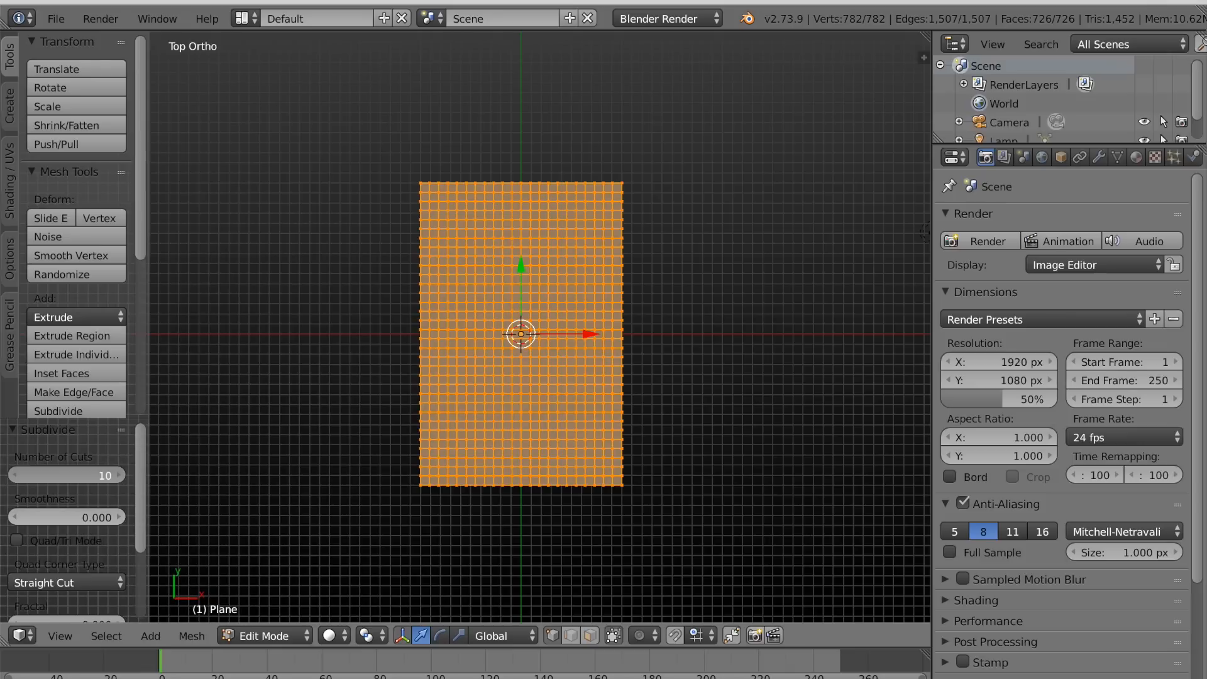
left_click(56, 474)
type("15")
key("Return")
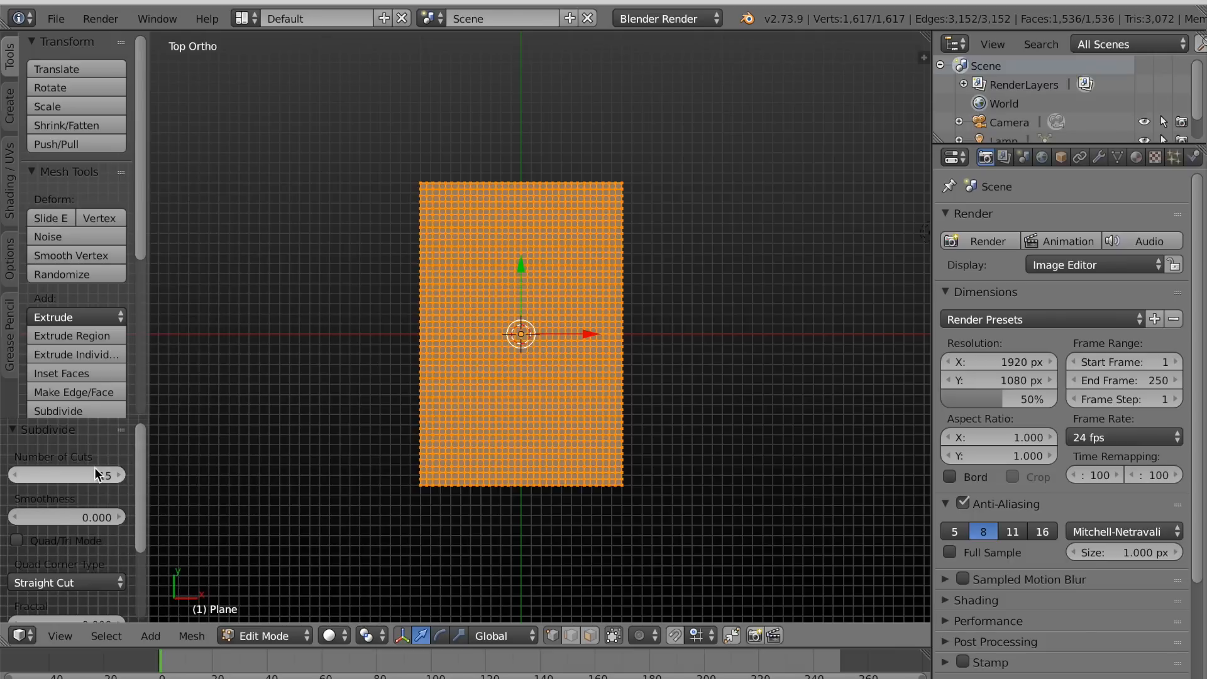
left_click(118, 472)
left_click(118, 473)
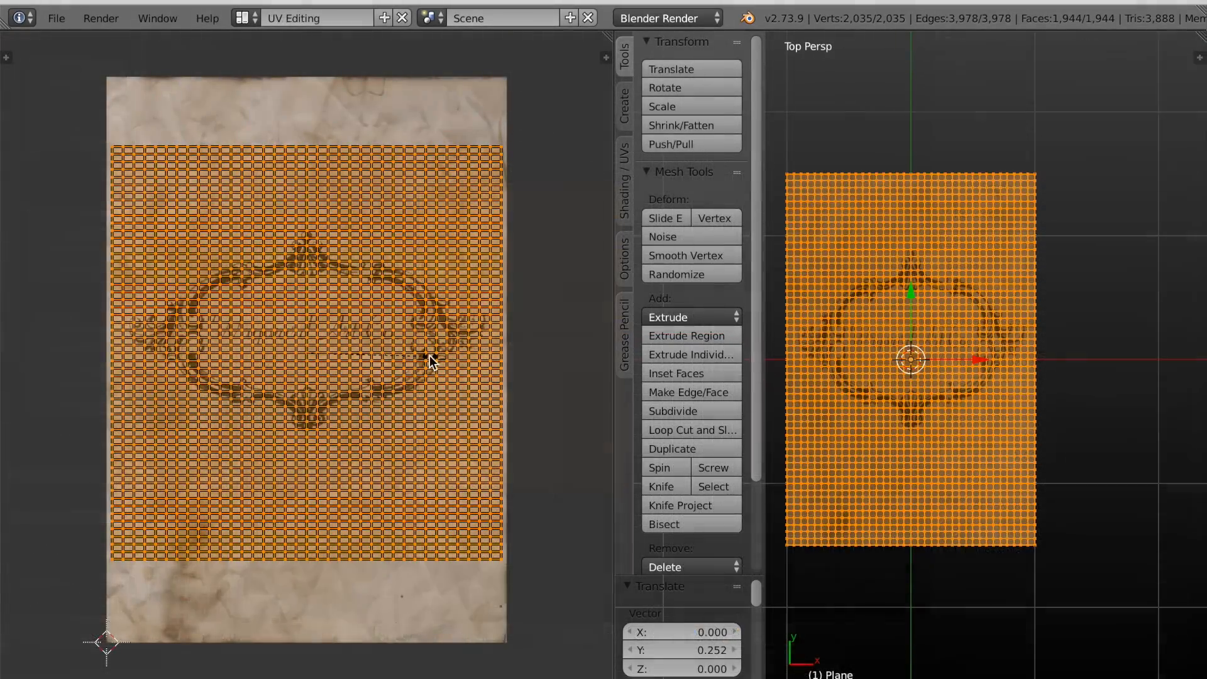
Enlarge the plane's UV layout over the paper image by 1.032 overall and by 1.311 along Y.
left_click(427, 357)
key("s")
key("y")
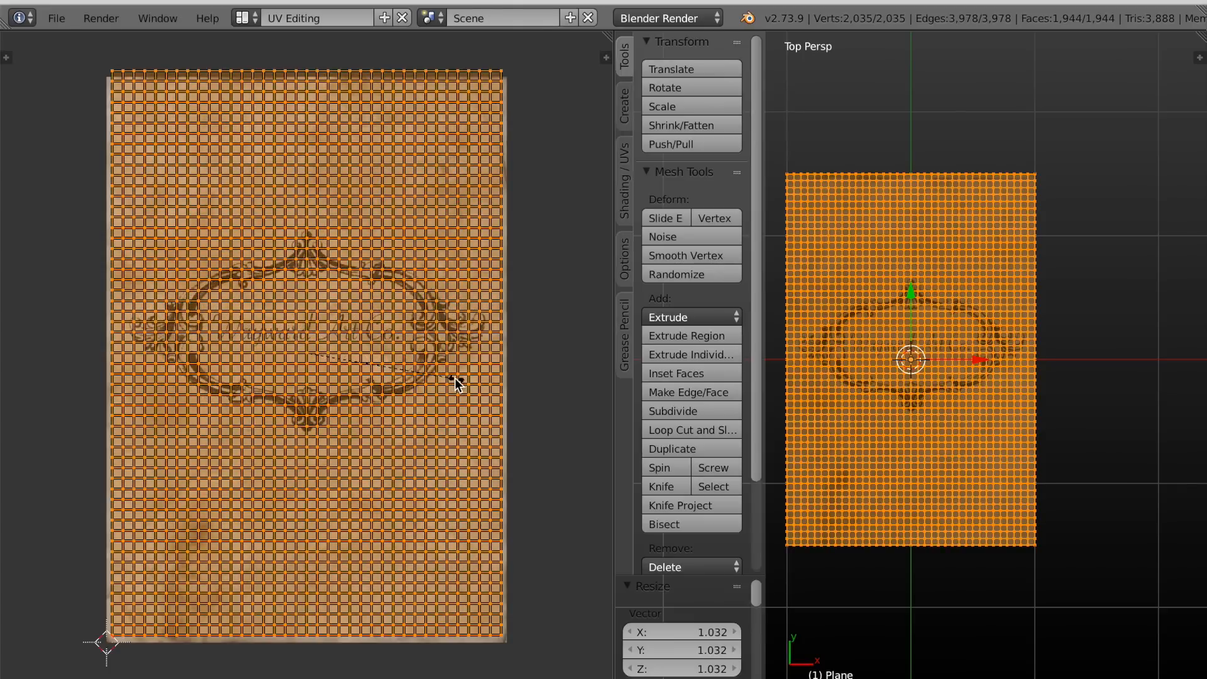
left_click(450, 375)
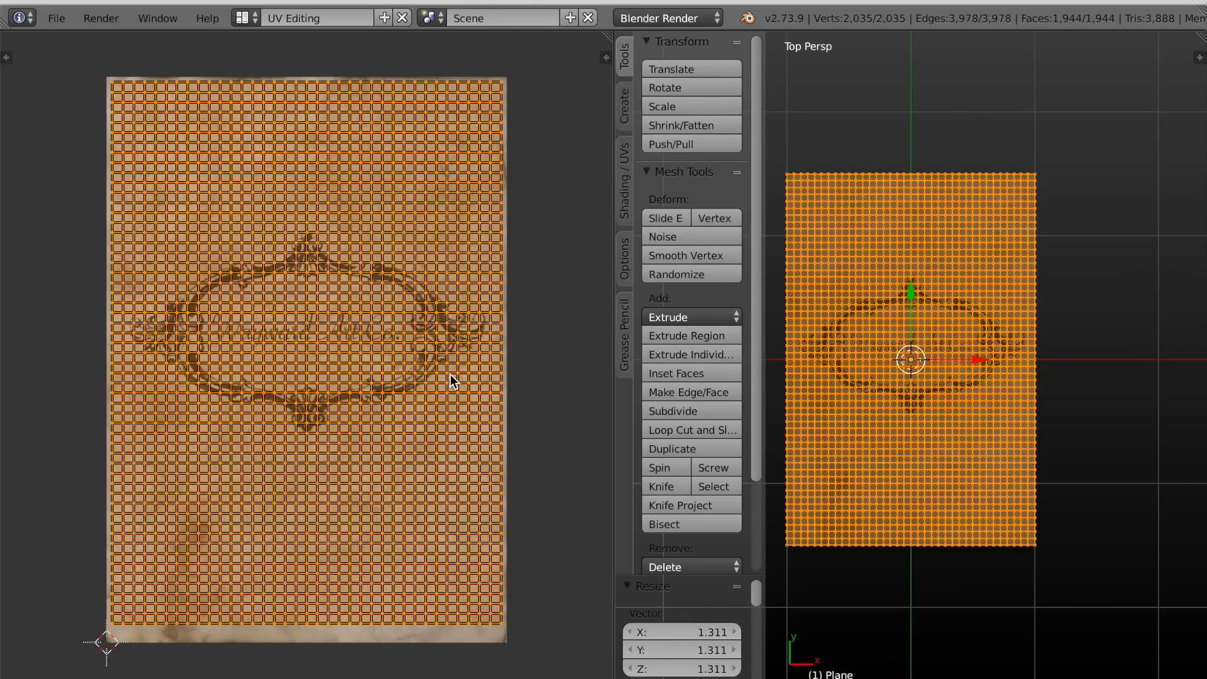
Move the UV layout -0.019 along Y, scale it by 1.016 along Y and 0.991 overall, and leave Edit Mode.
key("g")
key("y")
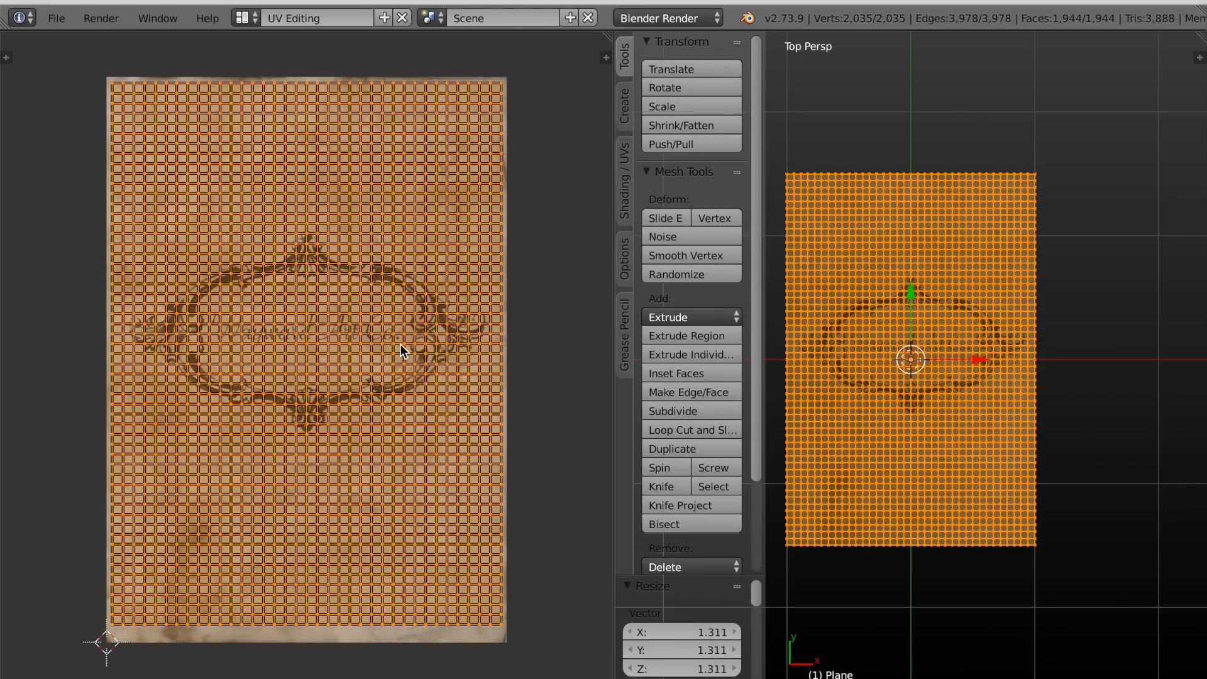
left_click(403, 353)
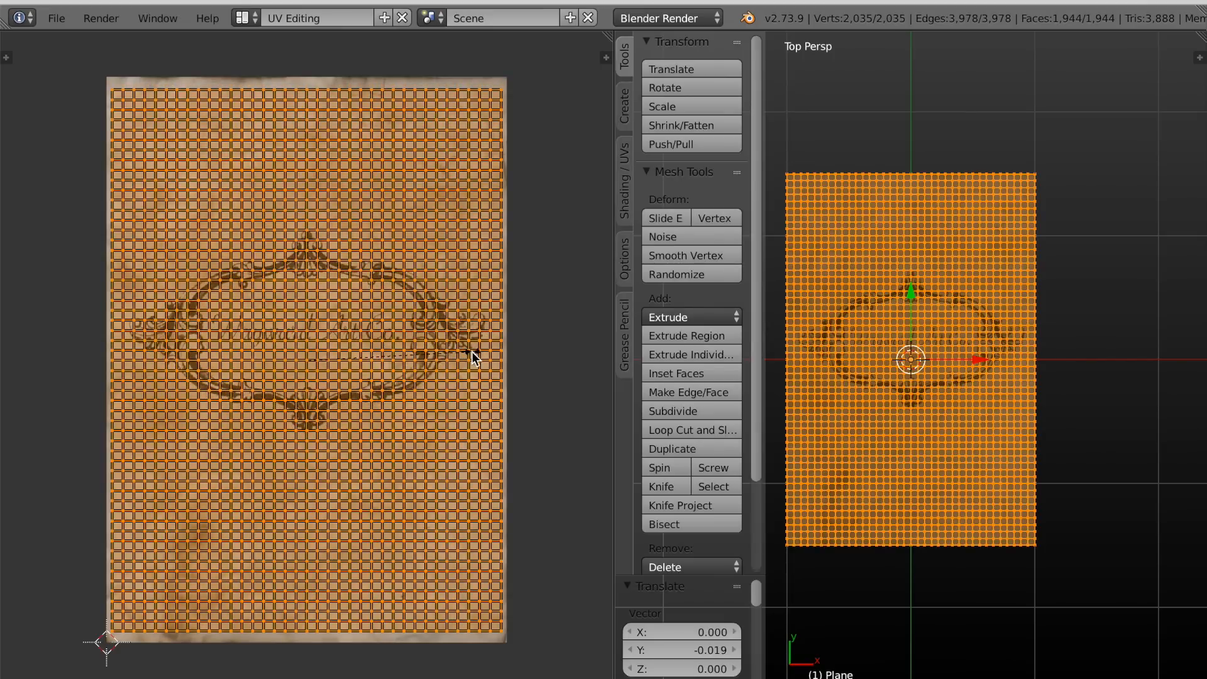
key("s")
key("y")
left_click(475, 355)
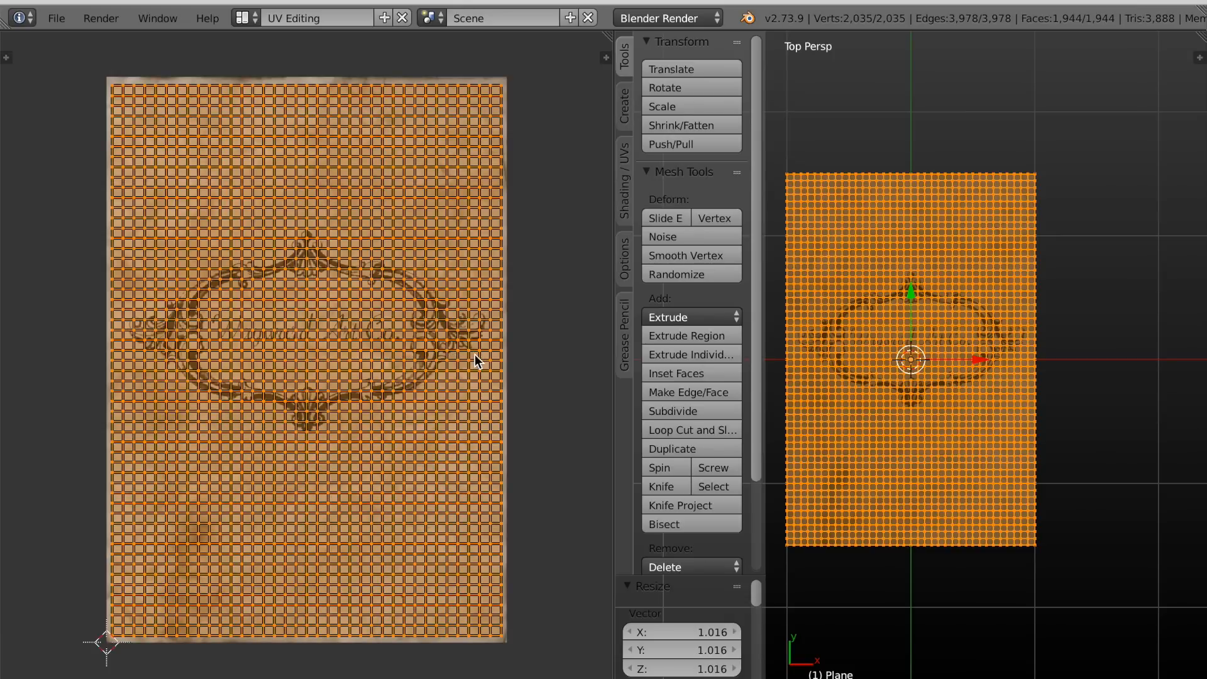
left_click(508, 362)
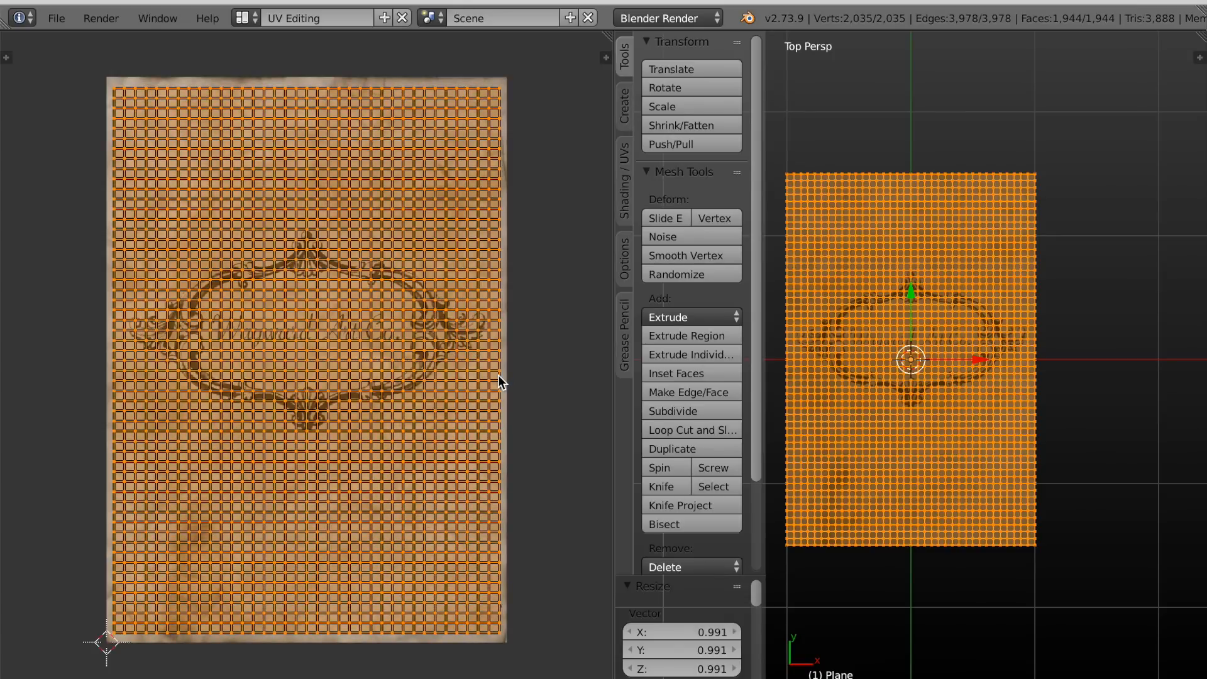
key("Tab")
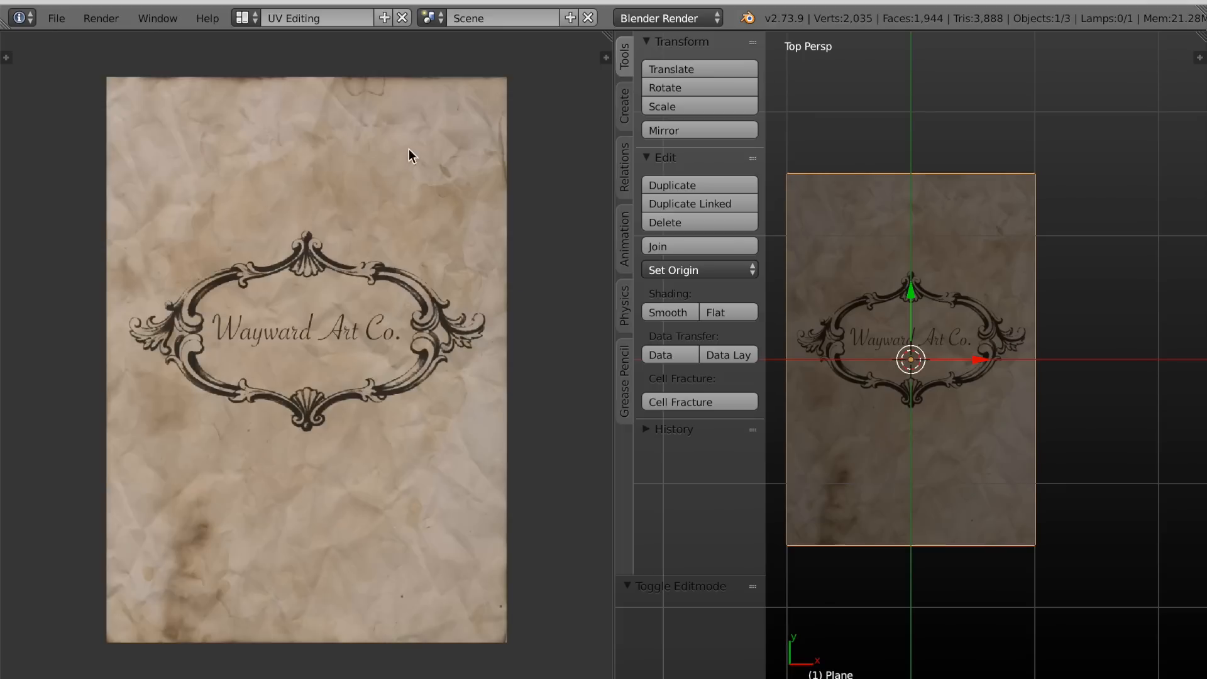
Return to the Default screen layout and set the viewport shading to Texture.
left_click(248, 19)
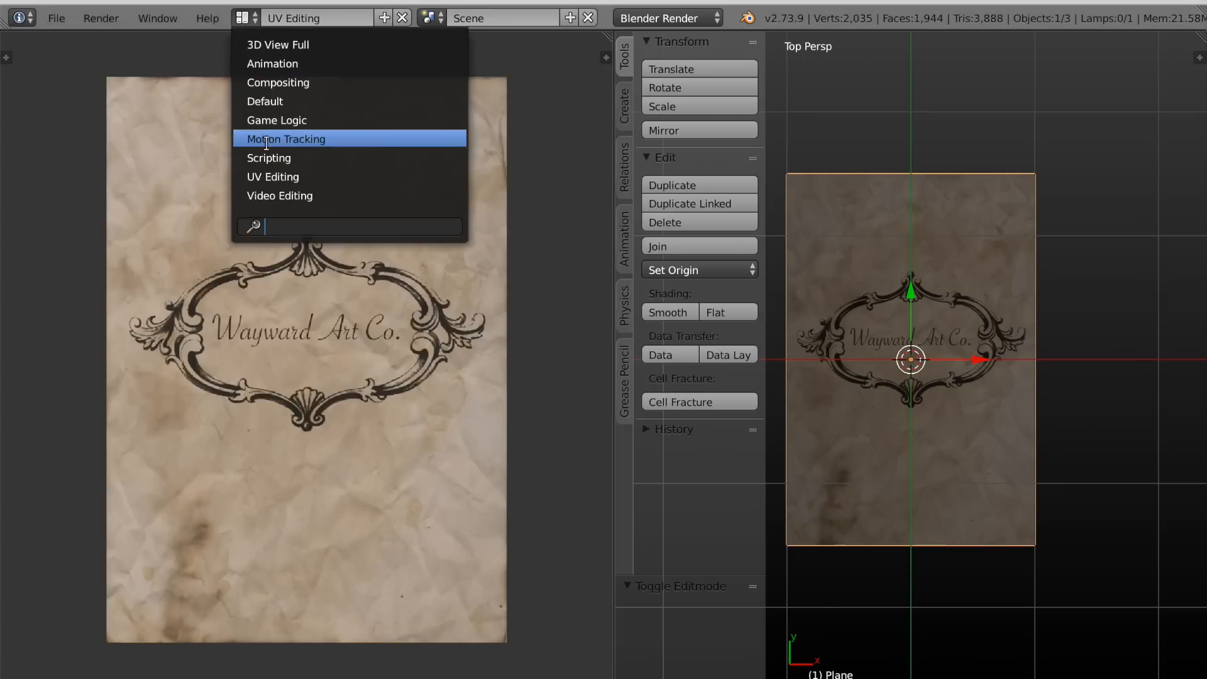
left_click(269, 101)
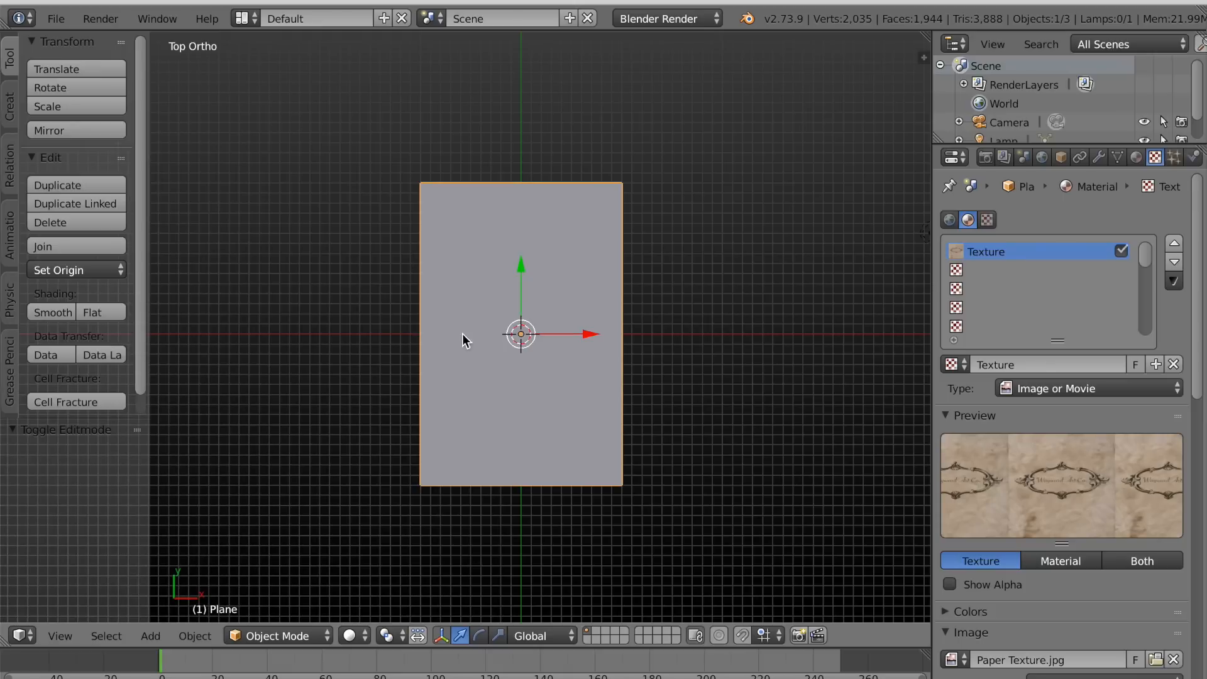
left_click(350, 635)
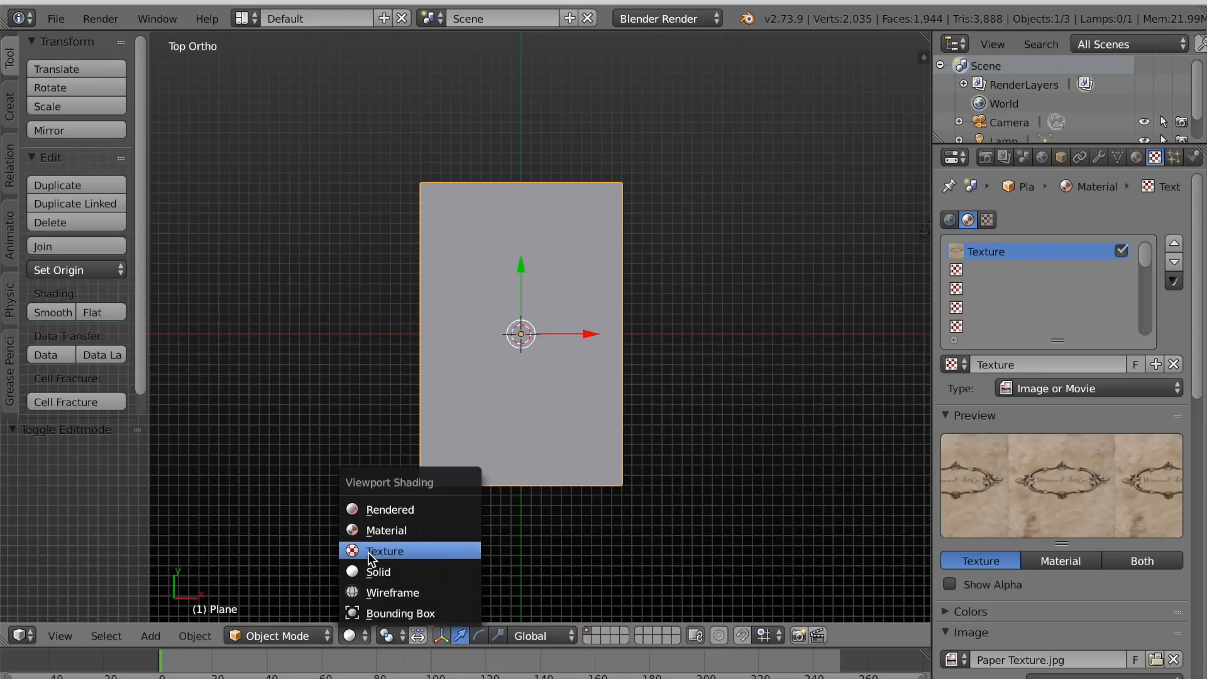
left_click(368, 552)
scroll(495, 514, "up", 5)
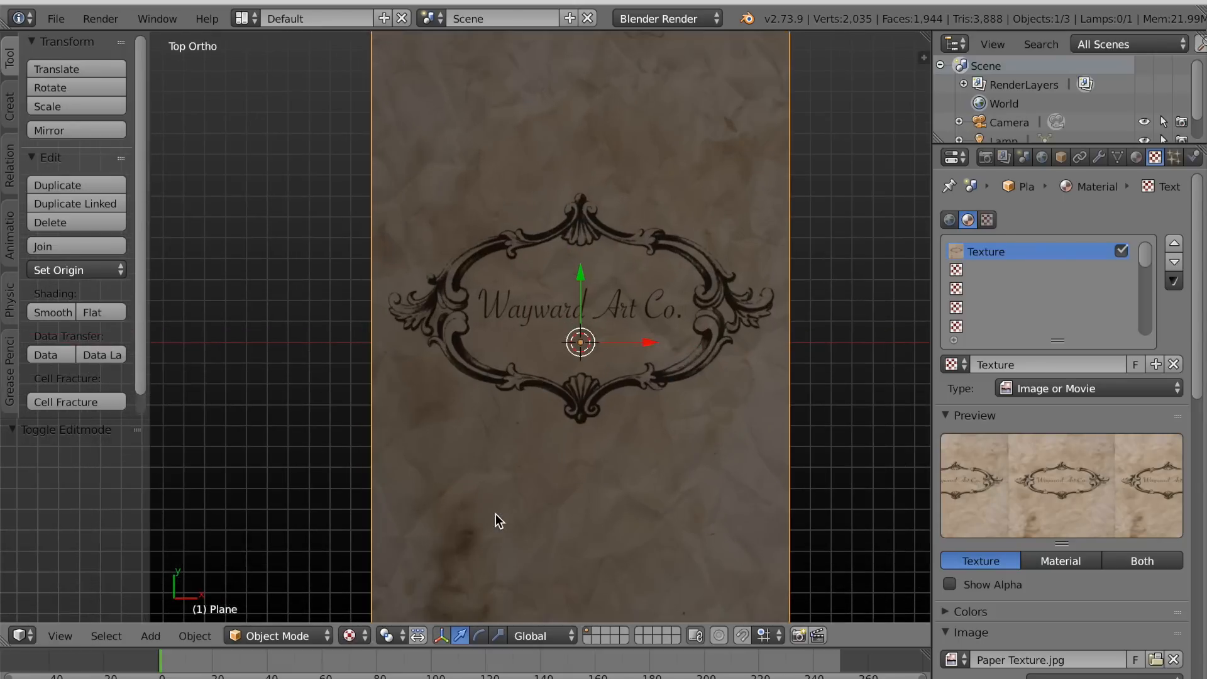
scroll(517, 507, "down", 2)
scroll(572, 494, "down", 1)
middle_click_drag(626, 482, 605, 484, "shift")
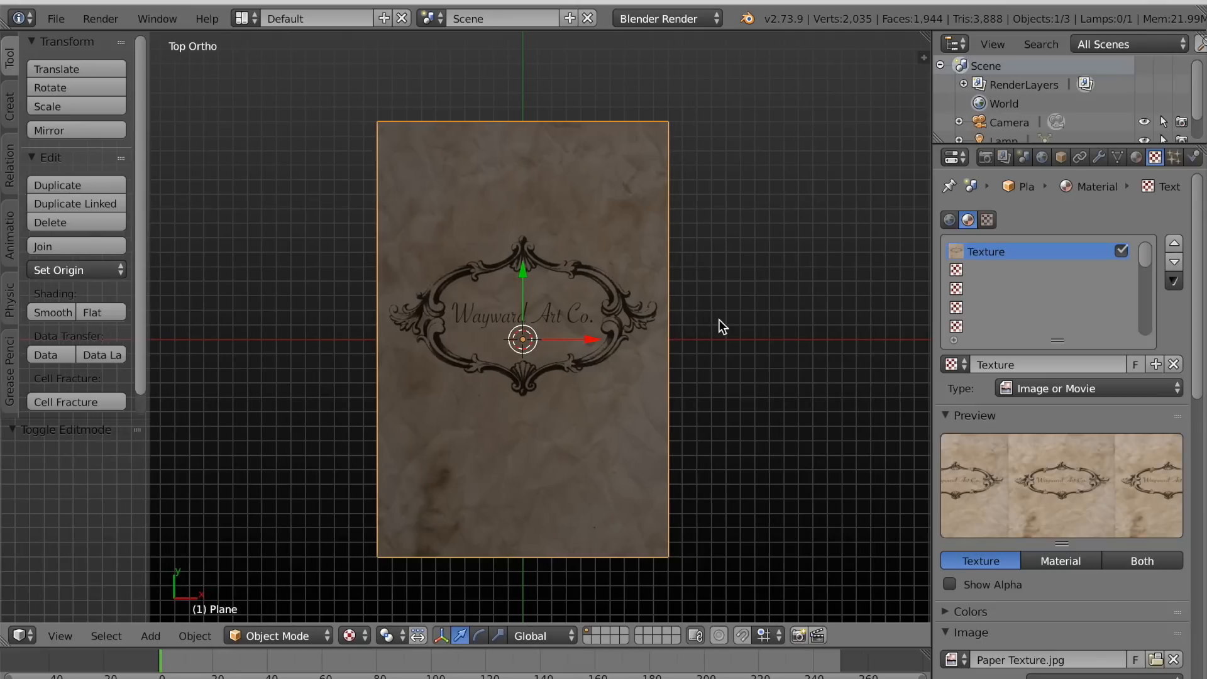
Enable Dynamic Paint physics on the plane and add it as a canvas.
left_click(1192, 157)
left_click(1006, 307)
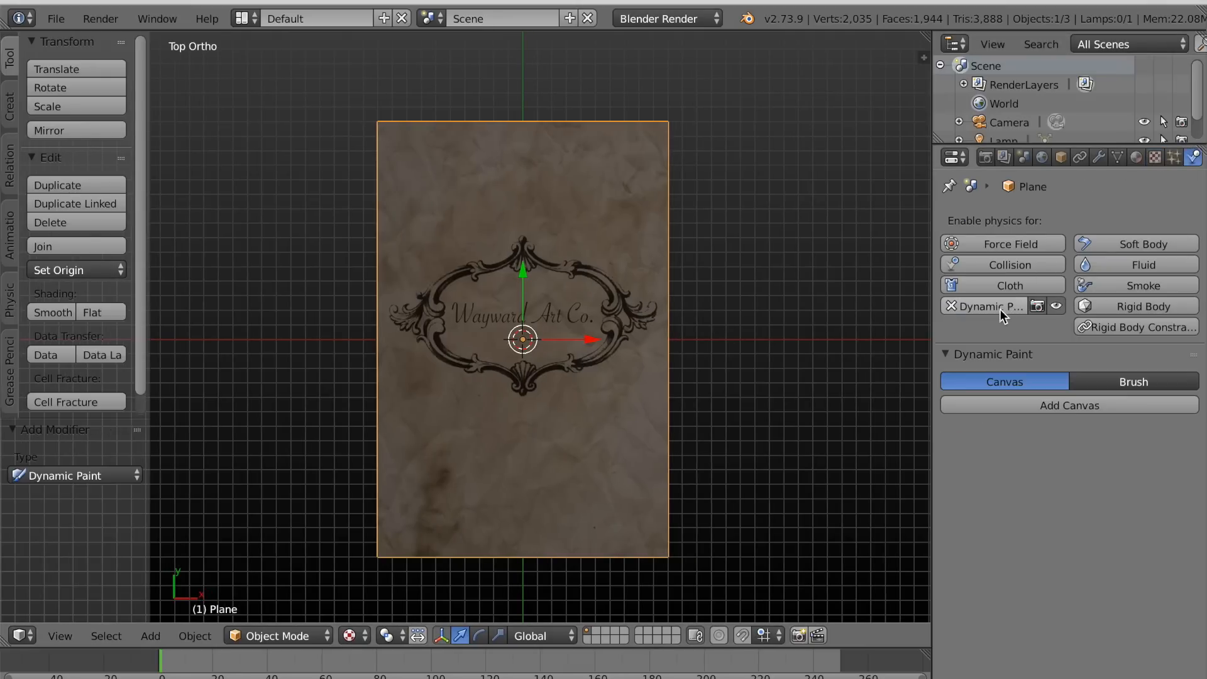
left_click(1022, 404)
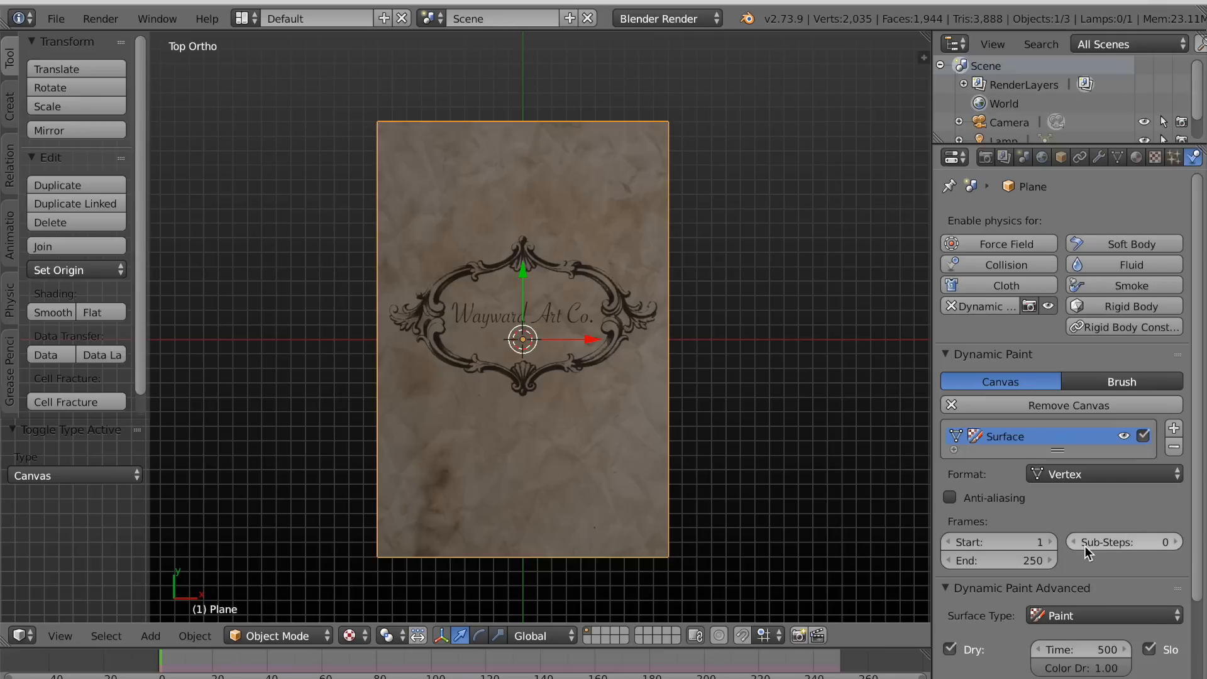
Set the canvas surface format to Image Sequence with a resolution of 512.
left_click(1090, 478)
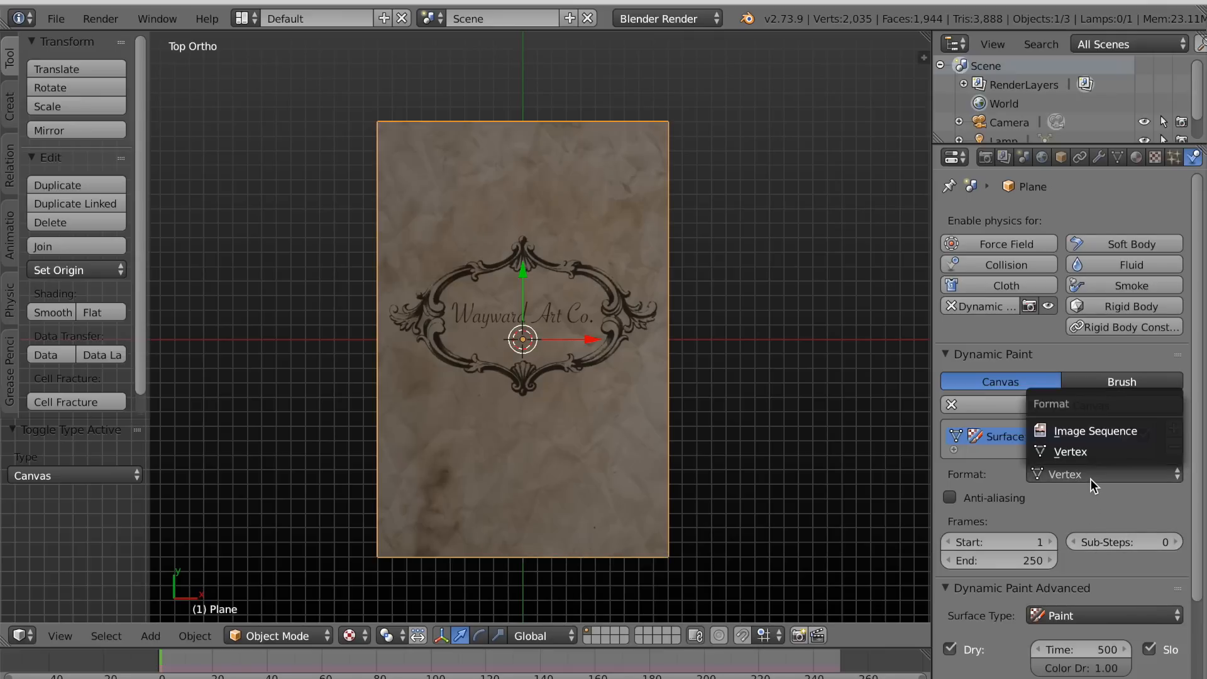
left_click(1073, 436)
left_click(1053, 517)
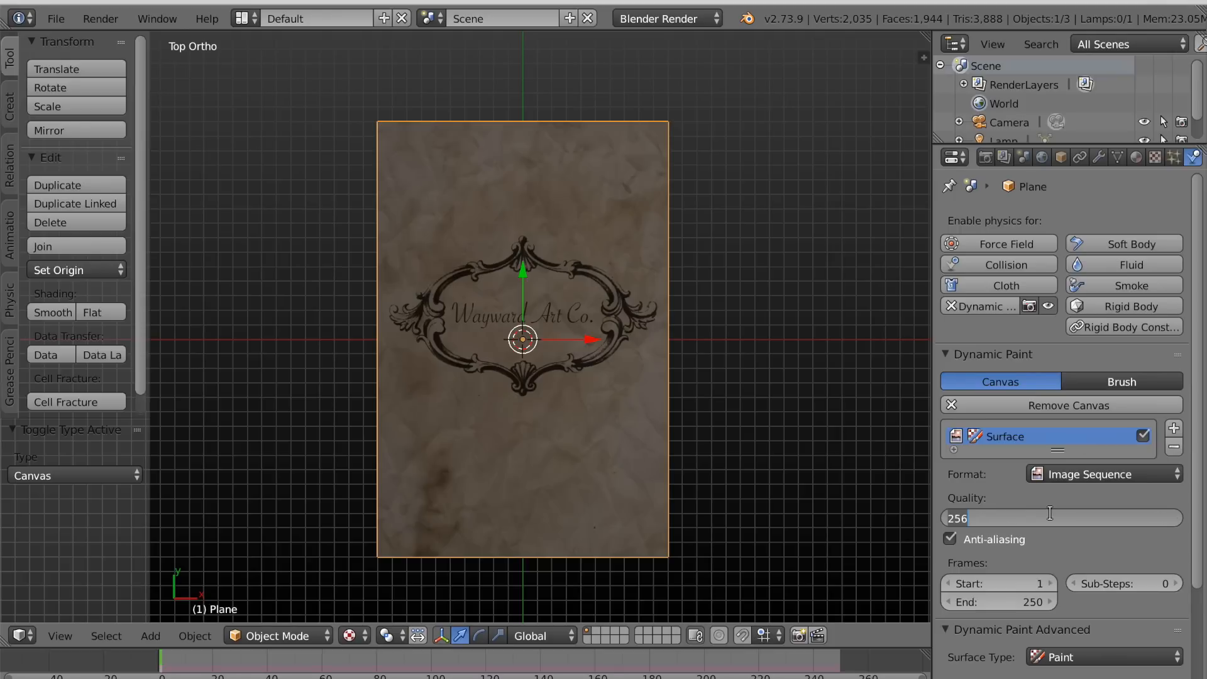
type("512")
key("Return")
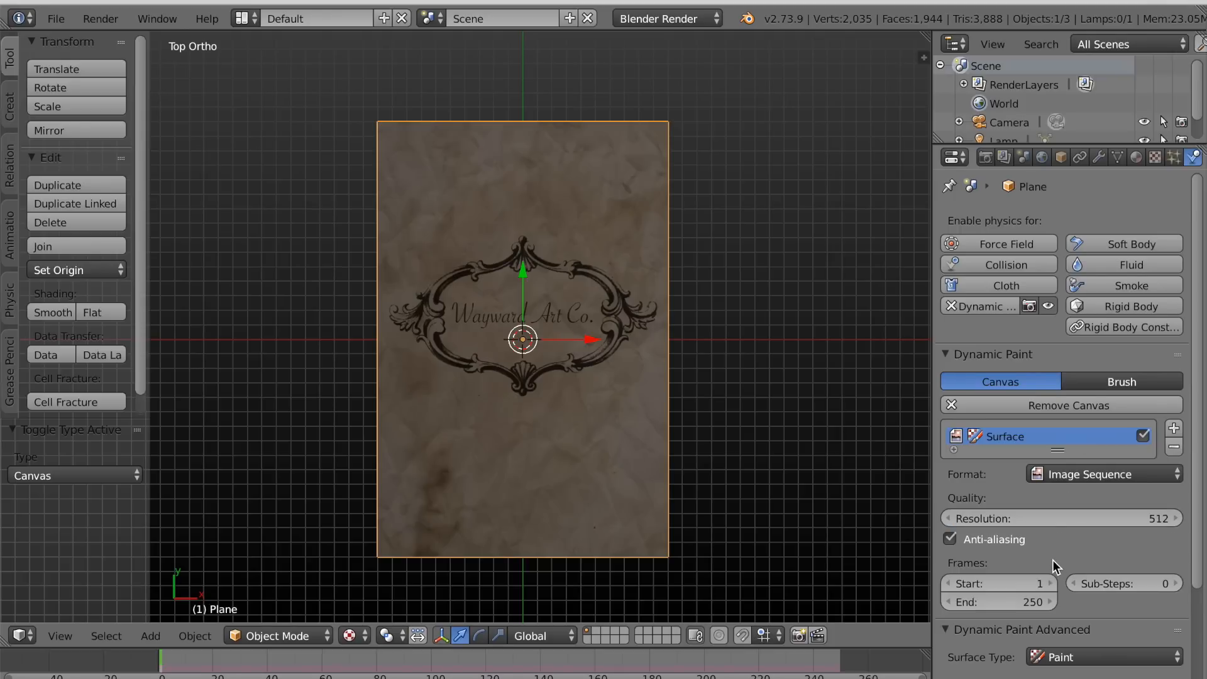
Expand the canvas's Dynamic Paint Output settings and assign UVMap as its UV map.
scroll(1052, 559, "down", 2)
scroll(1051, 559, "down", 4)
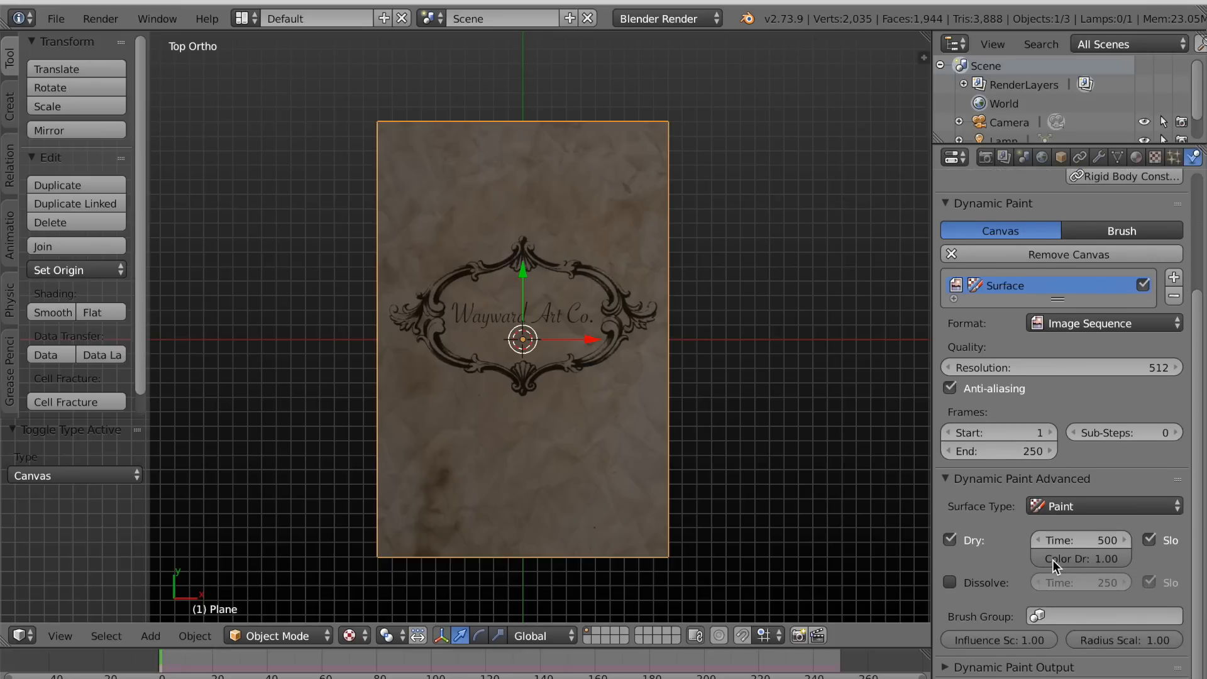
scroll(1051, 560, "down", 1)
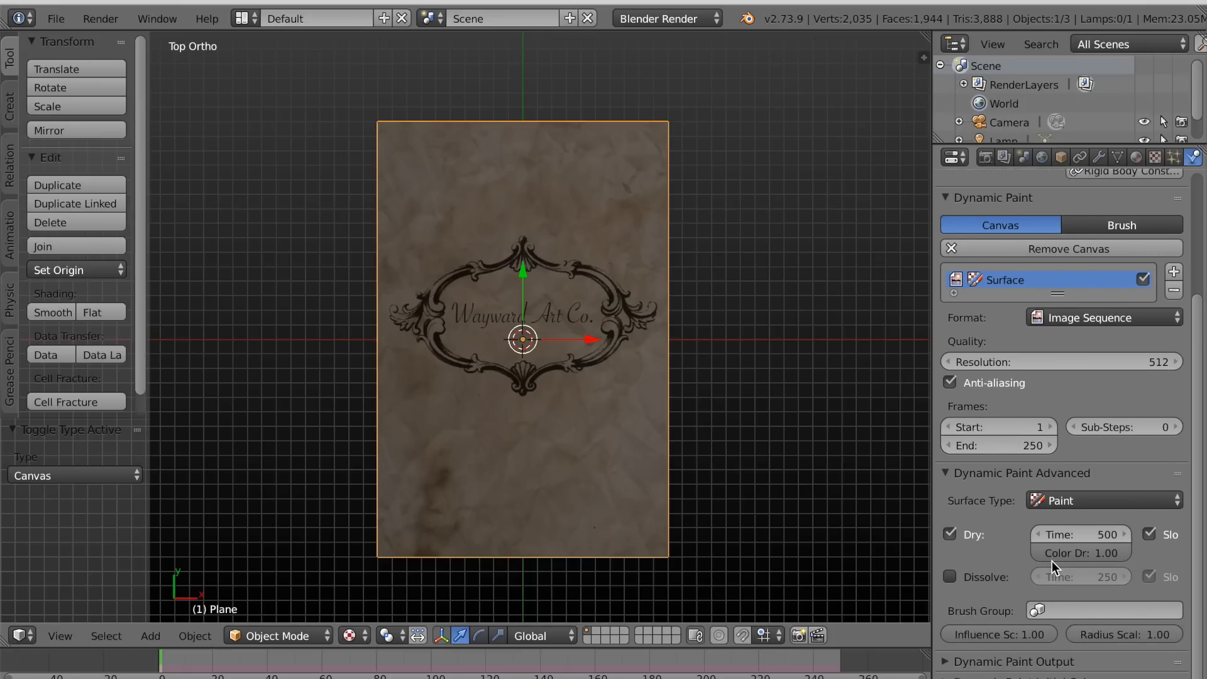
left_click(955, 661)
scroll(1012, 641, "down", 2)
scroll(1012, 641, "down", 5)
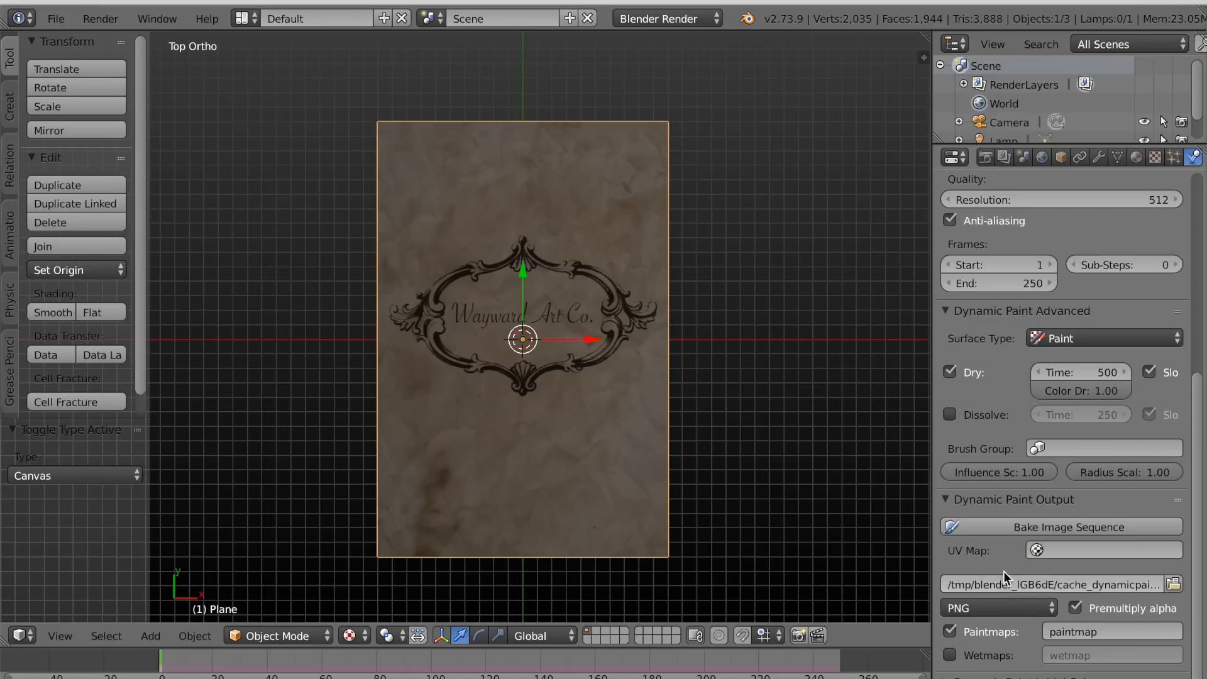
left_click(1051, 552)
left_click(1017, 361)
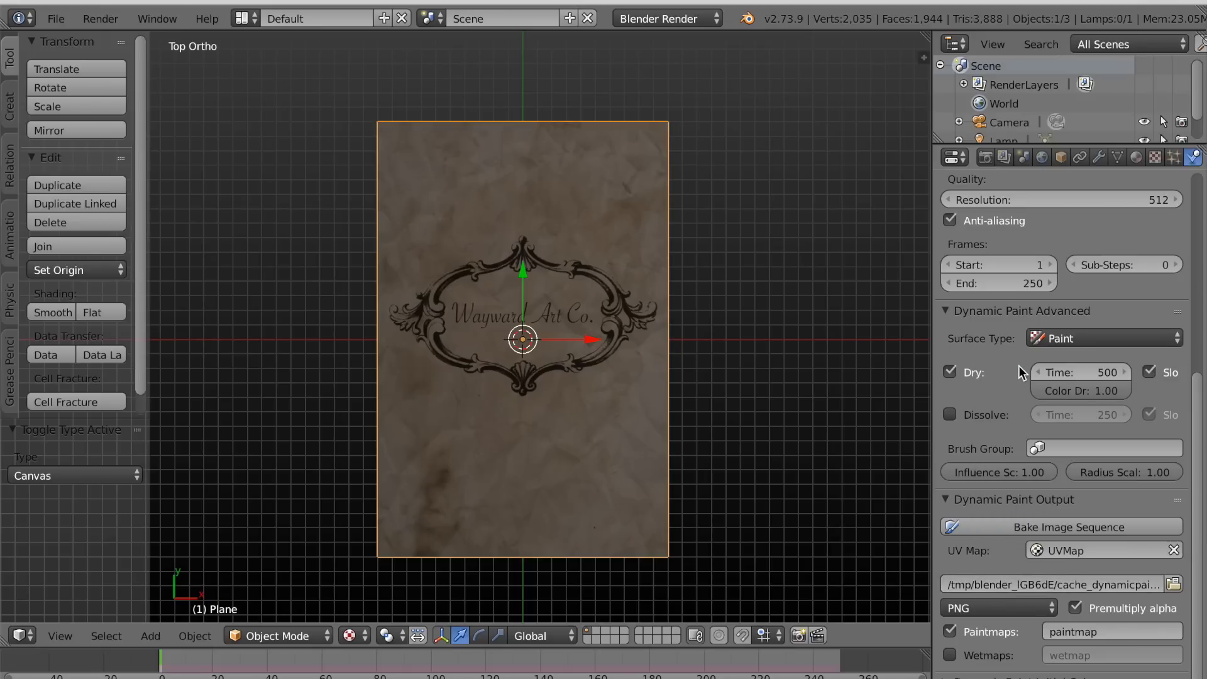
Set the image sequence output path to the Alpha folder on the Desktop.
left_click(1169, 585)
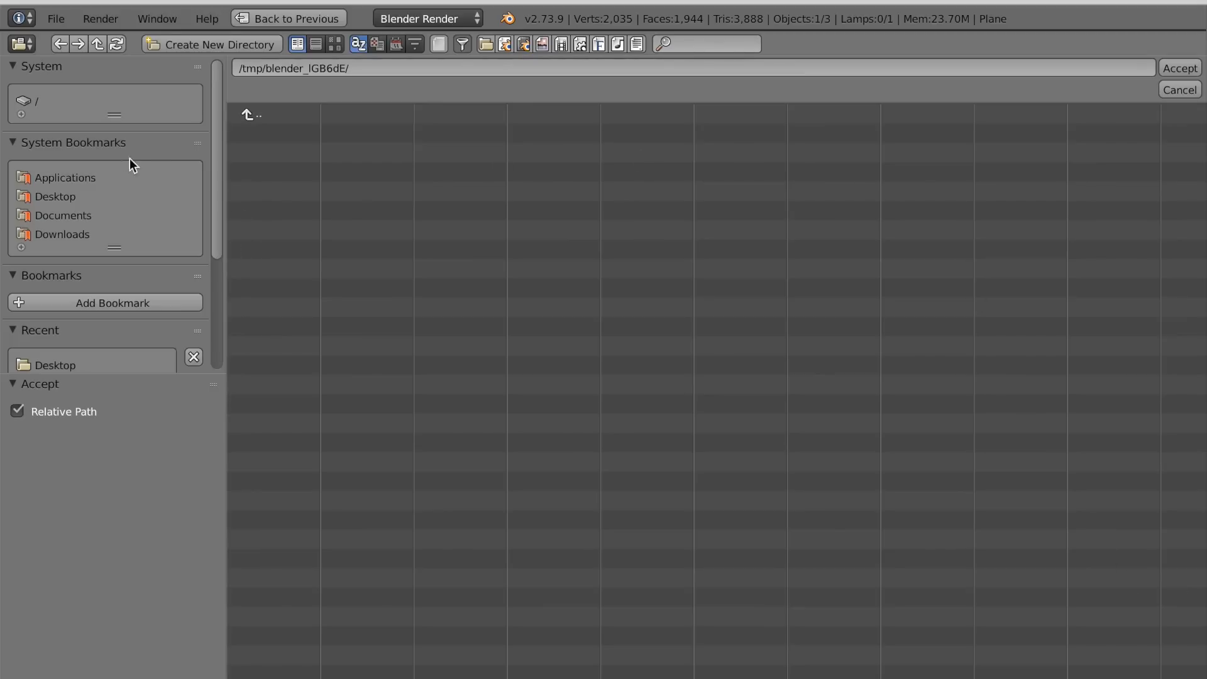
left_click(68, 197)
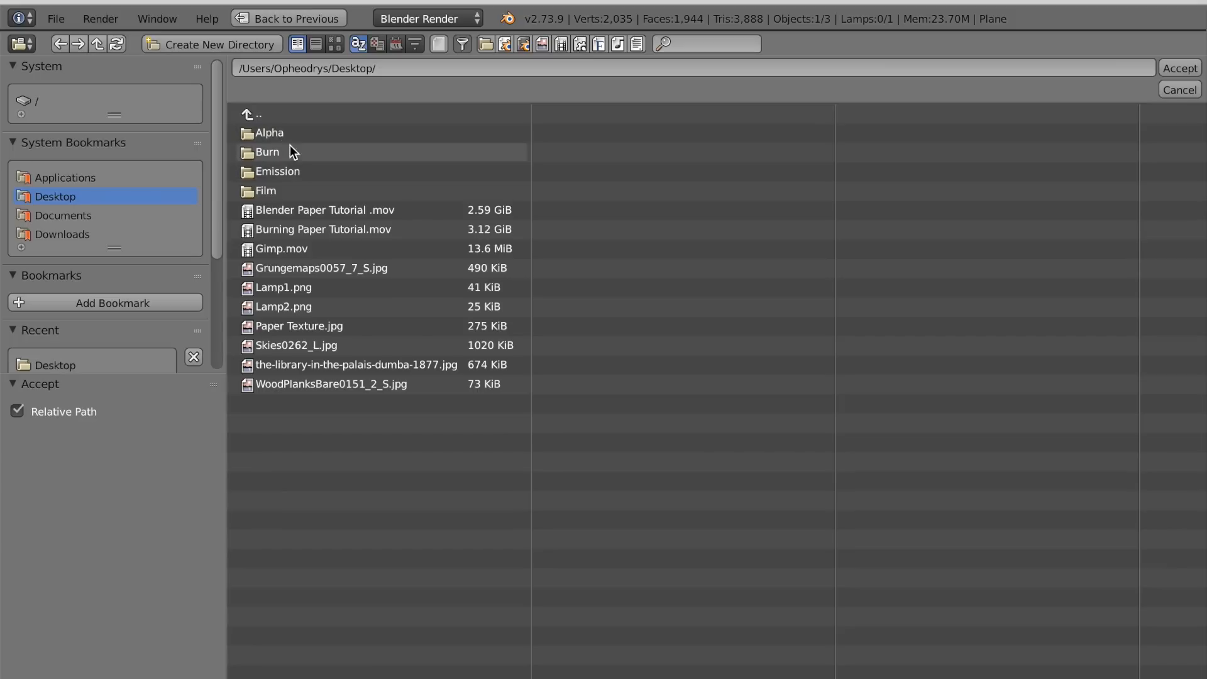
left_click(277, 133)
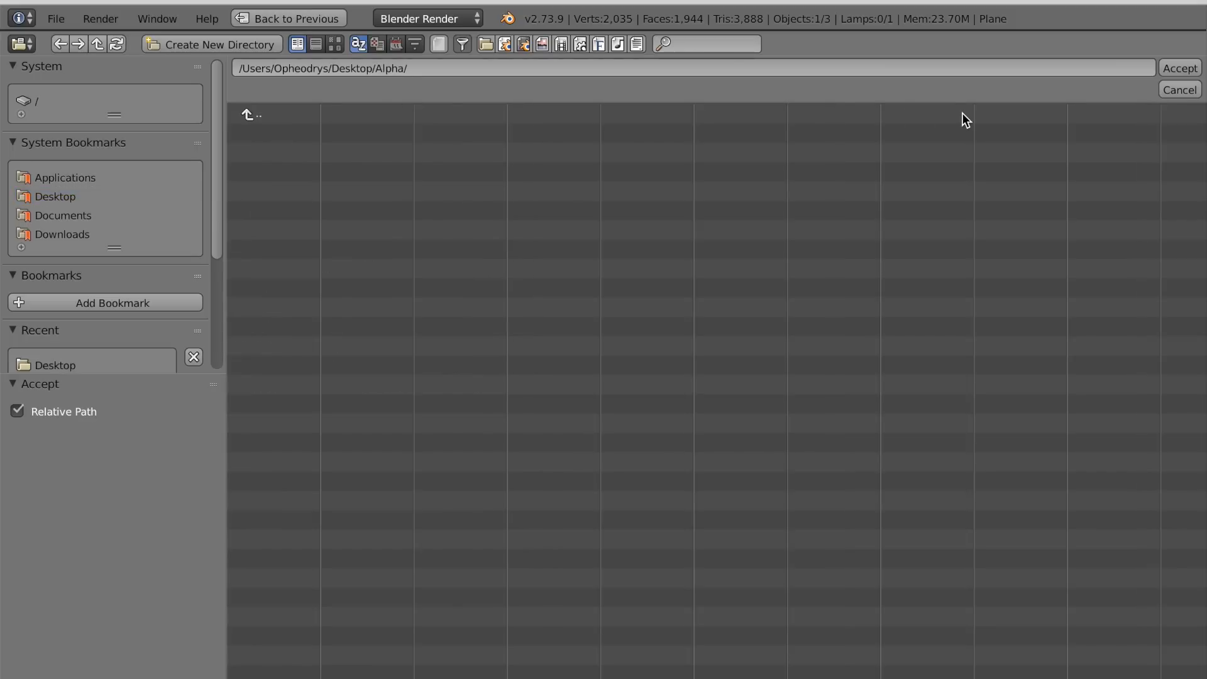
left_click(1172, 70)
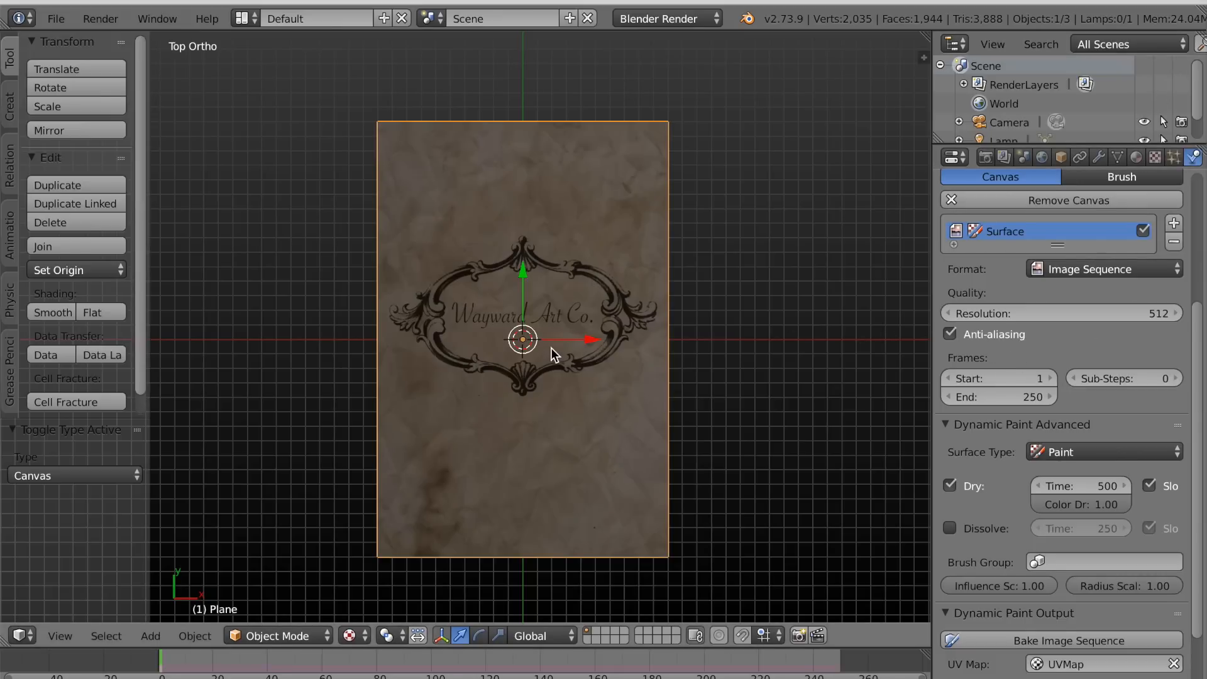
Add an ico sphere mesh at the plane's center and scale it to about 0.374.
key("shift+a")
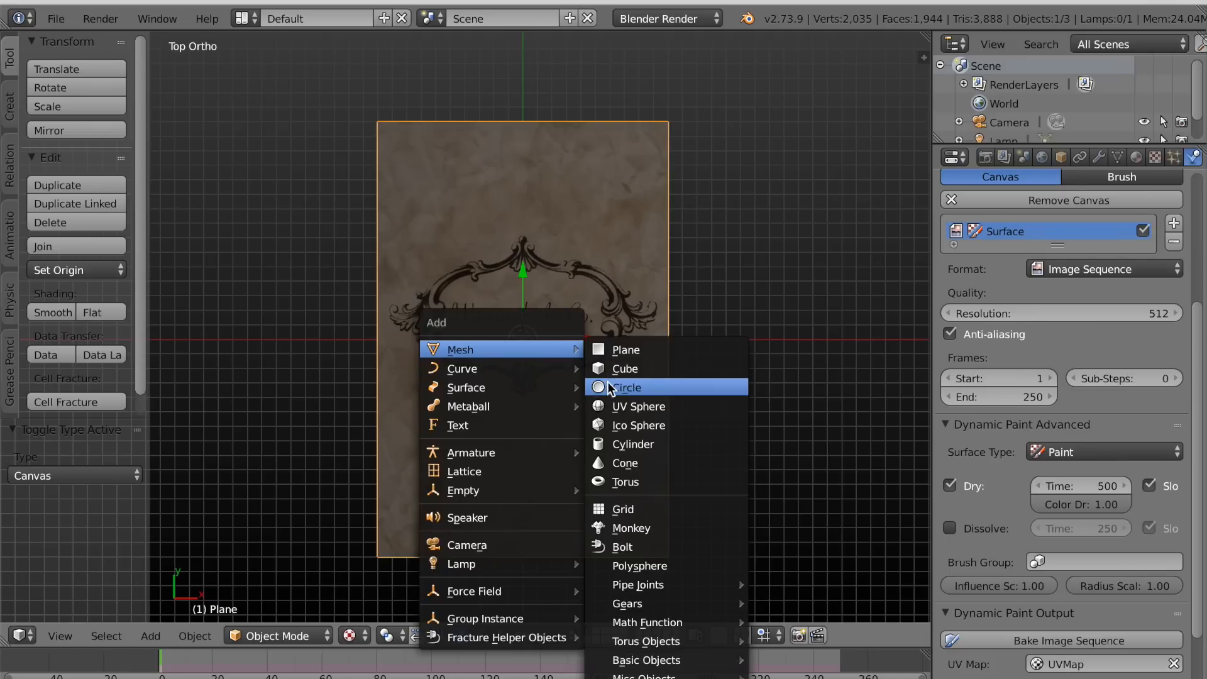
left_click(609, 419)
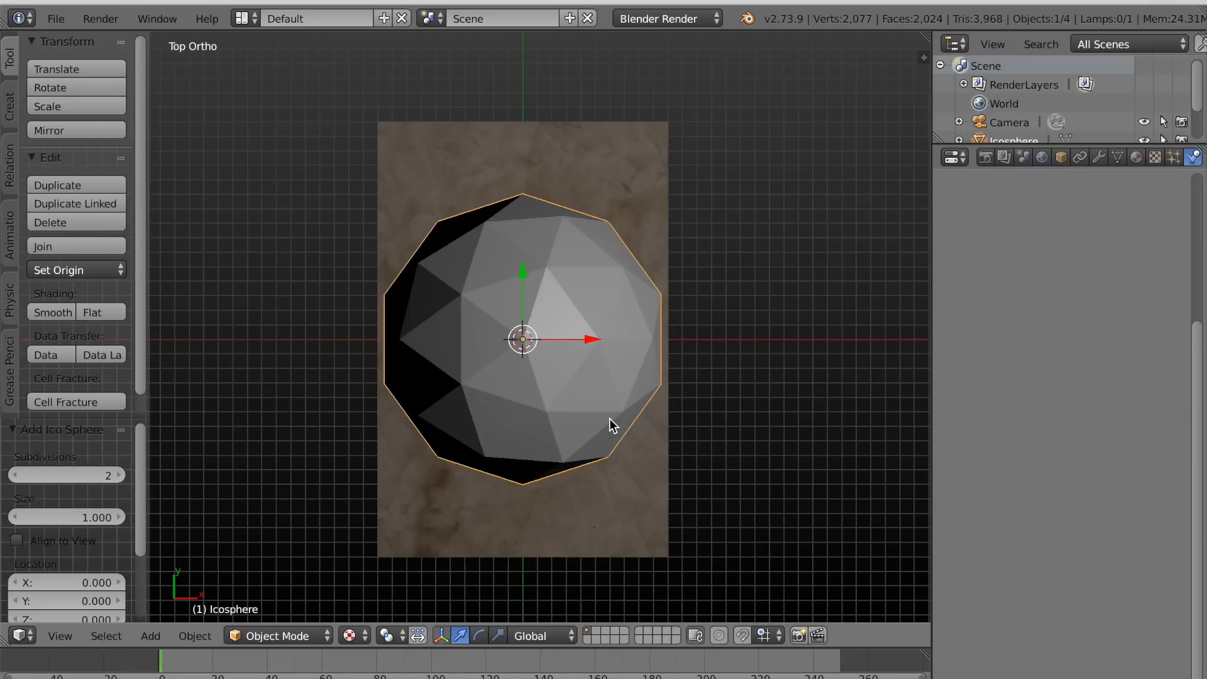
key("s")
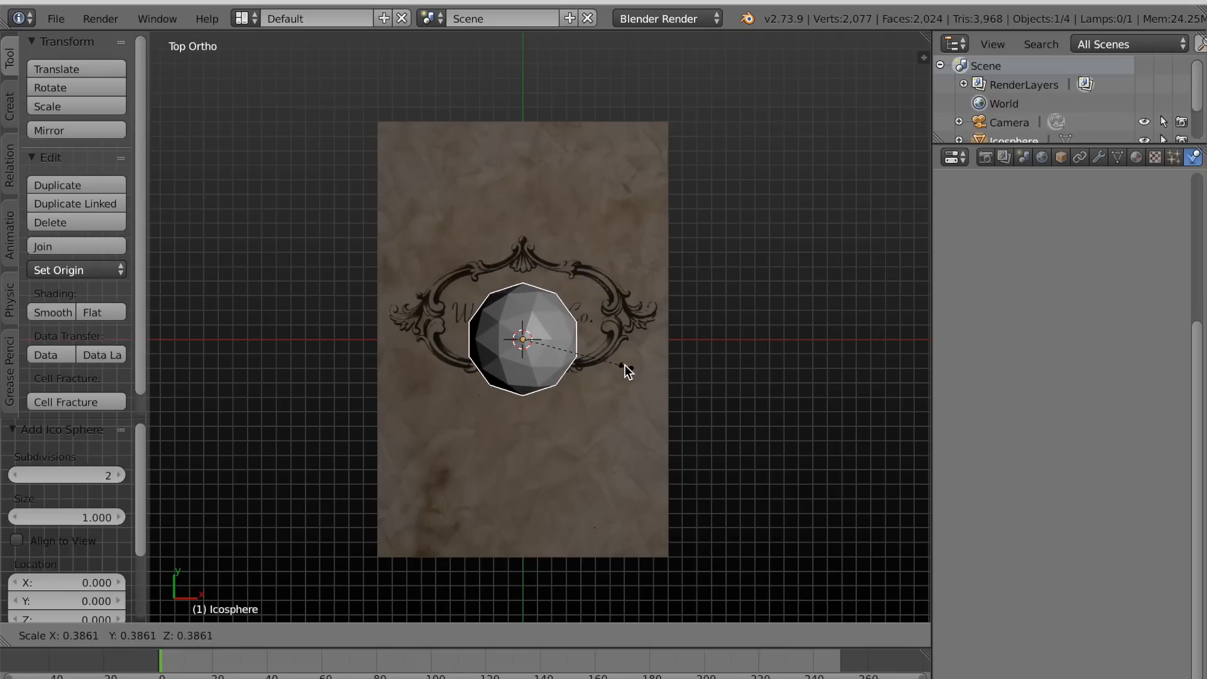
left_click(622, 363)
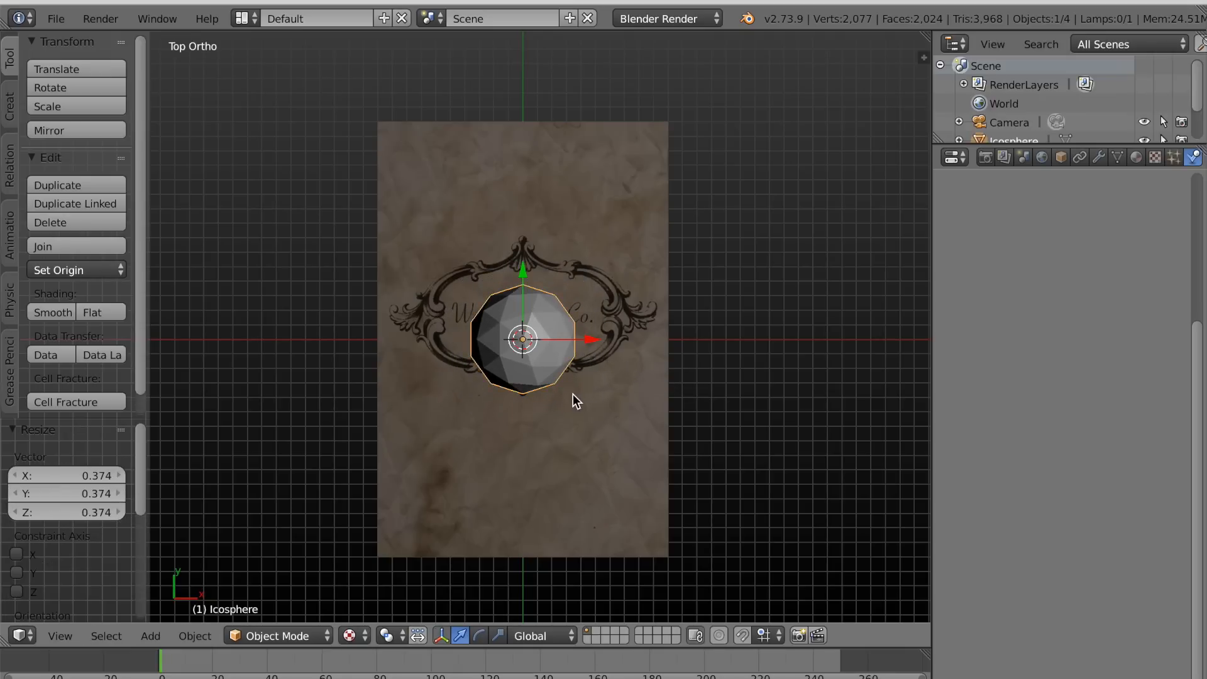
Place the ico sphere at the plane's upper-right corner, about 1.18 along X and 1.77 along Y, and scale it by about 0.925.
key("g")
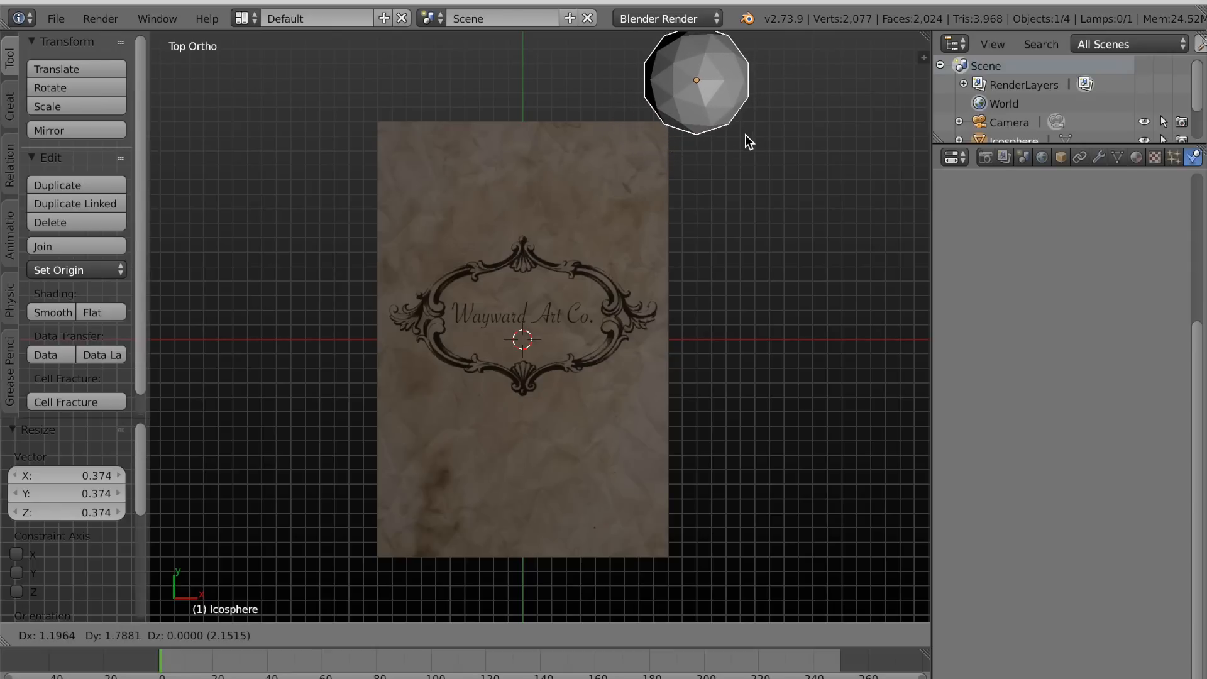
left_click(745, 135)
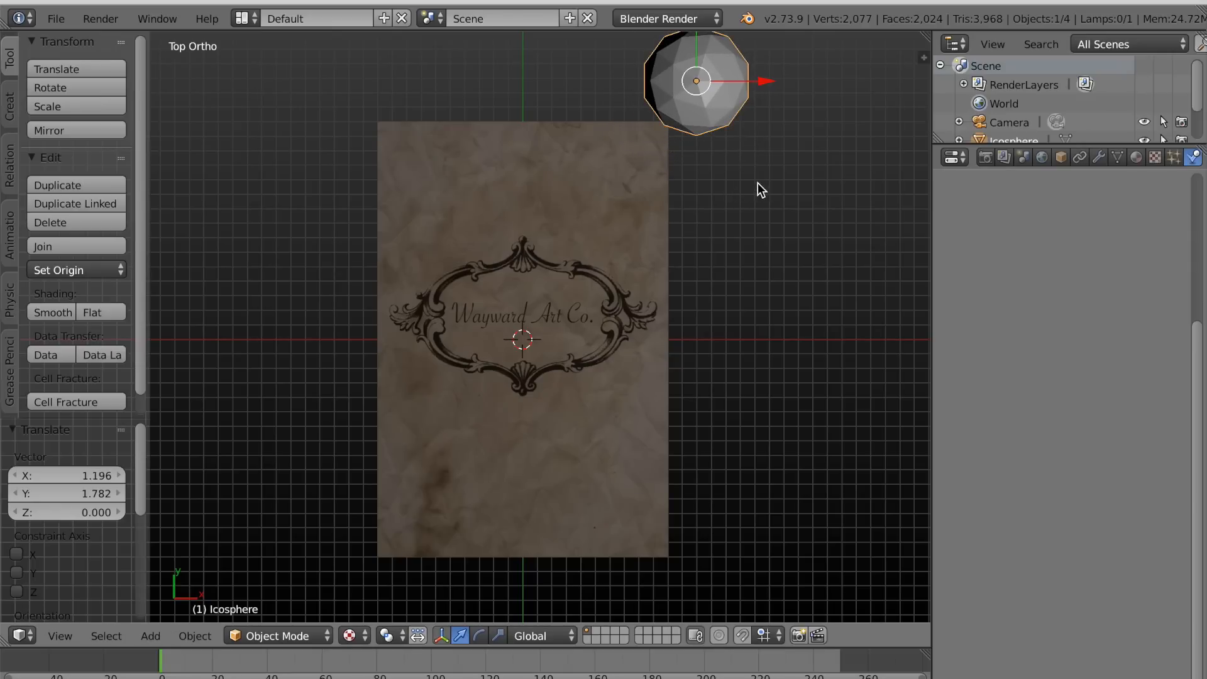
middle_click_drag(757, 184, 736, 224, "shift")
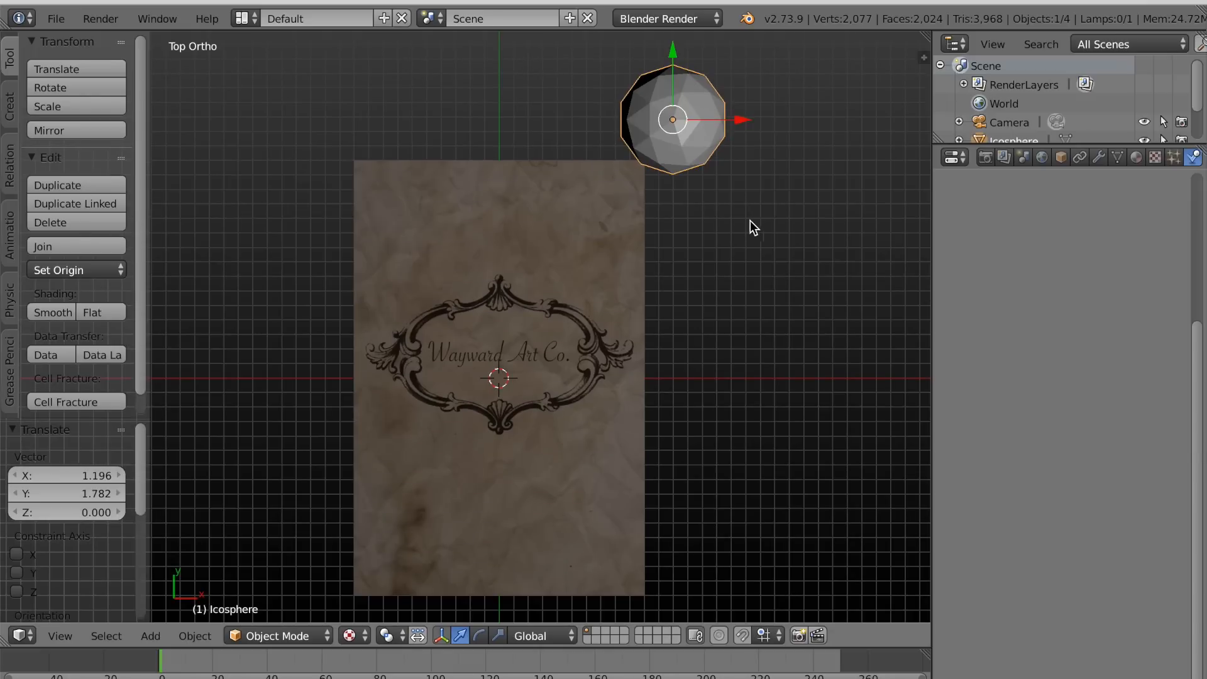
key("s")
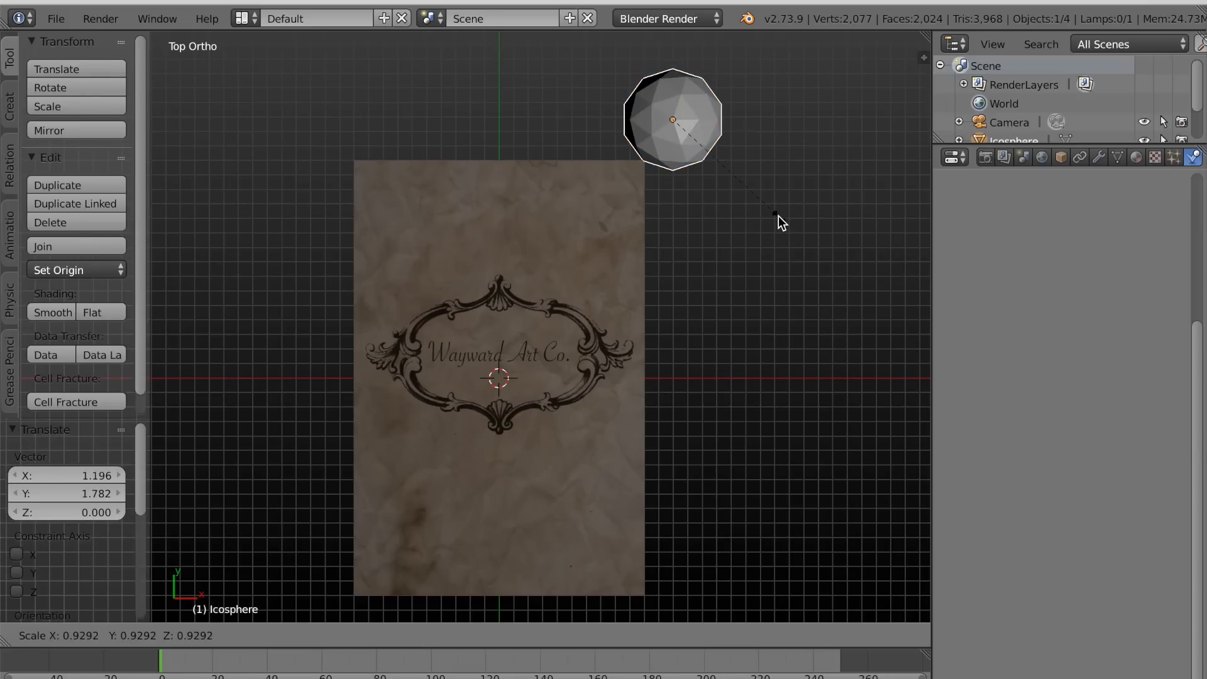
left_click(777, 216)
key("g")
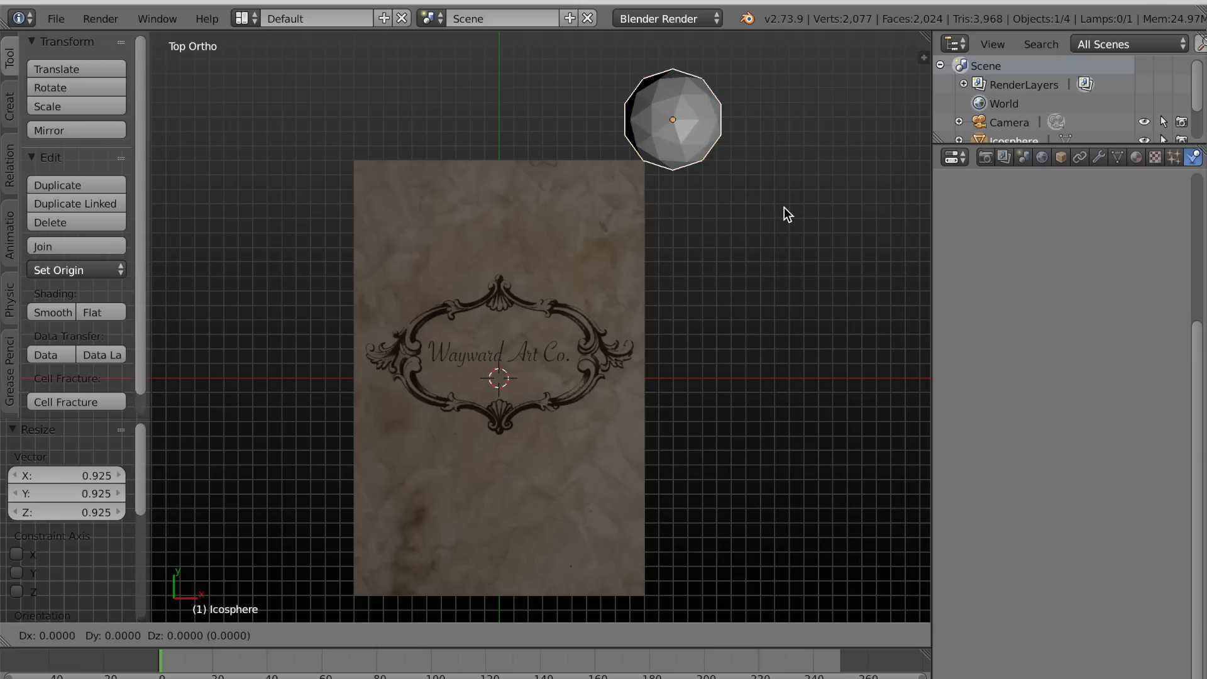
left_click(782, 209)
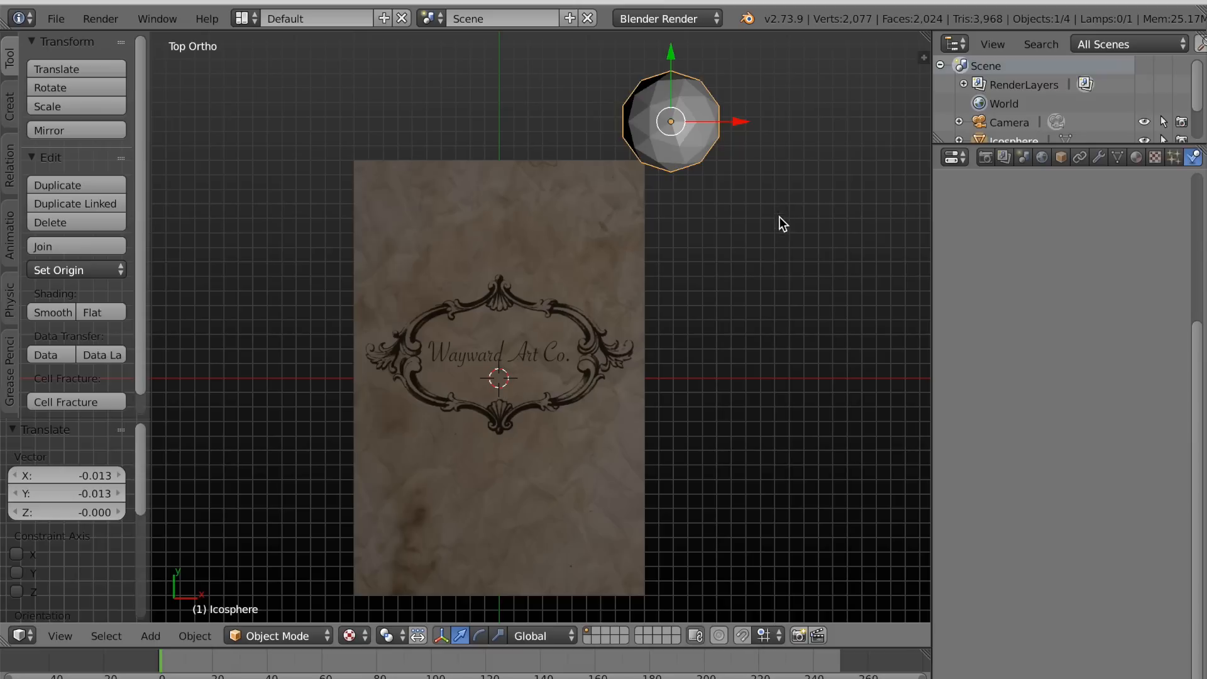
Enable Dynamic Paint physics on the ico sphere and add it as a brush.
scroll(1168, 212, "up", 6)
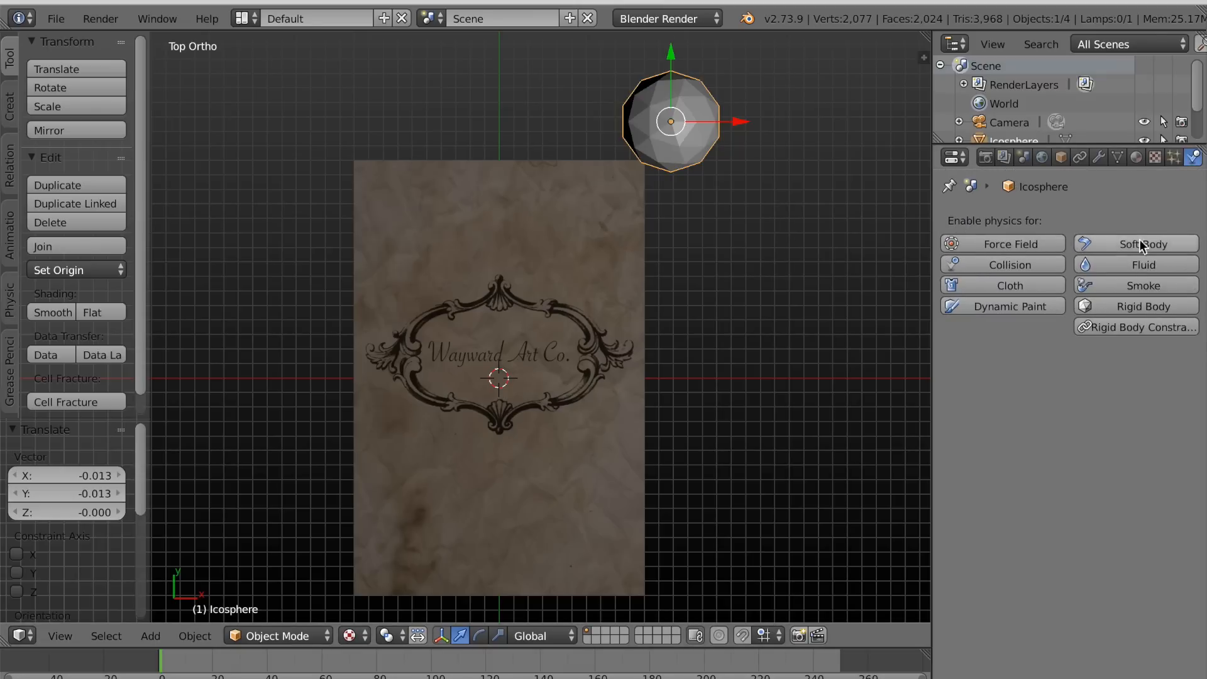
left_click(1041, 306)
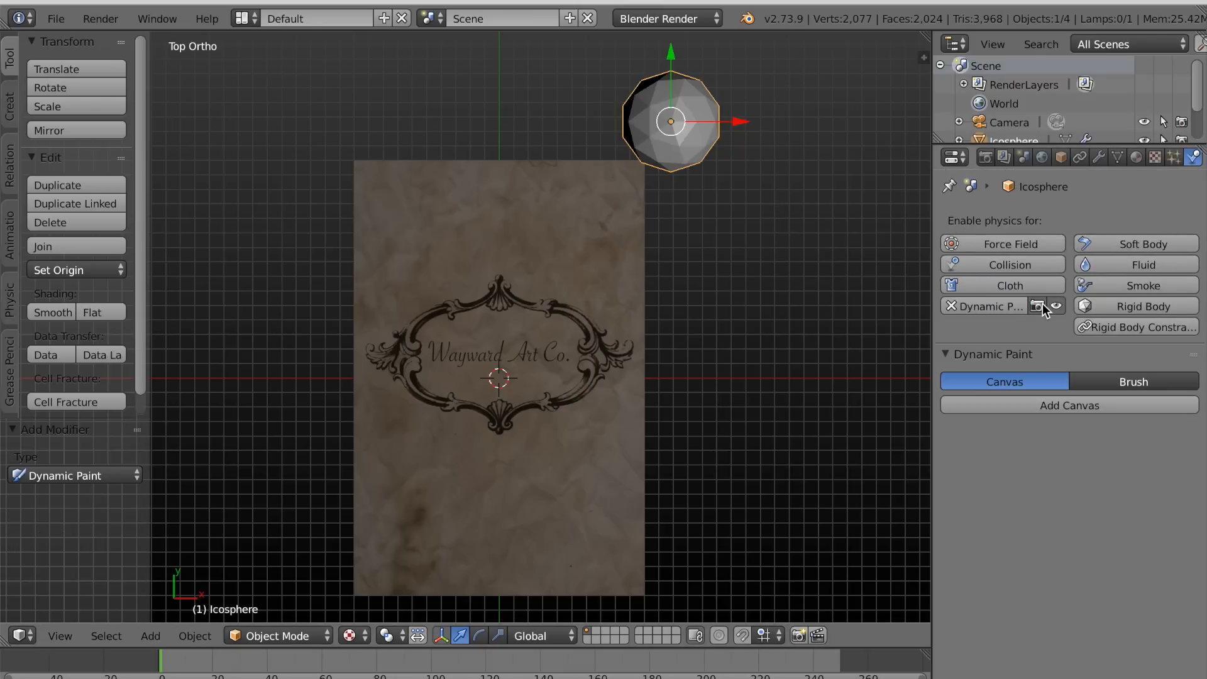
left_click(1120, 376)
left_click(1063, 404)
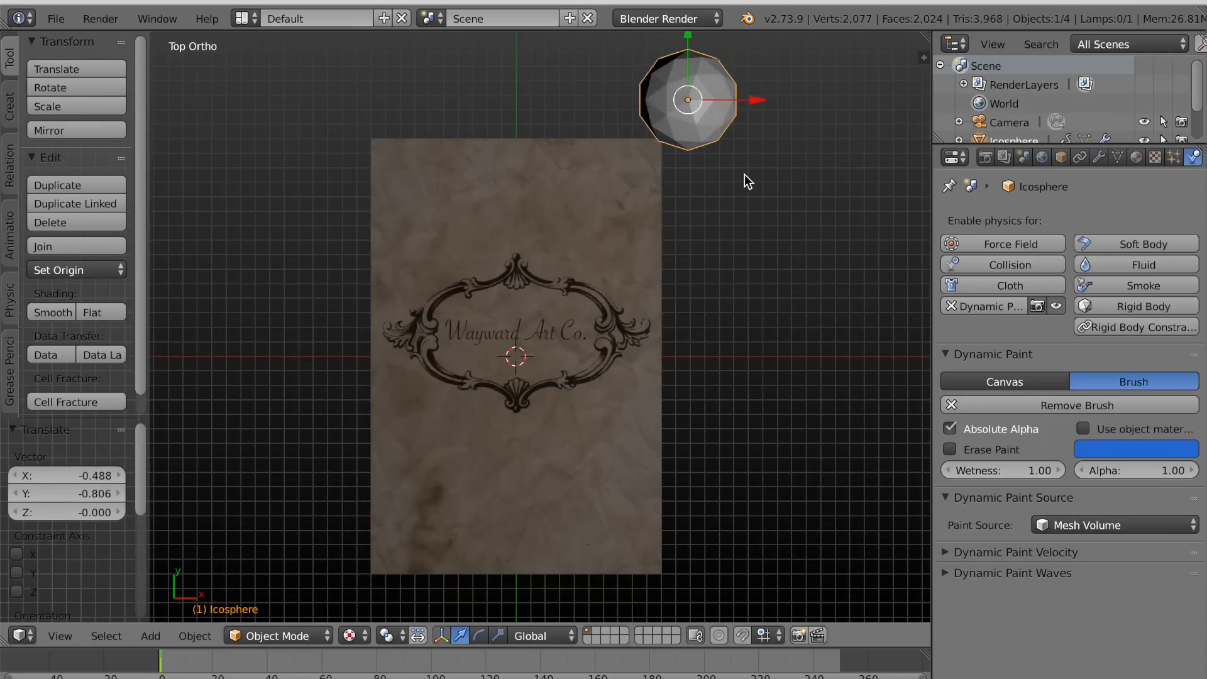
Keyframe the ico sphere's location at frame 1, and again at frame 50 moved about -0.488 along X and -0.975 along Y onto the plane.
key("i")
left_click(736, 177)
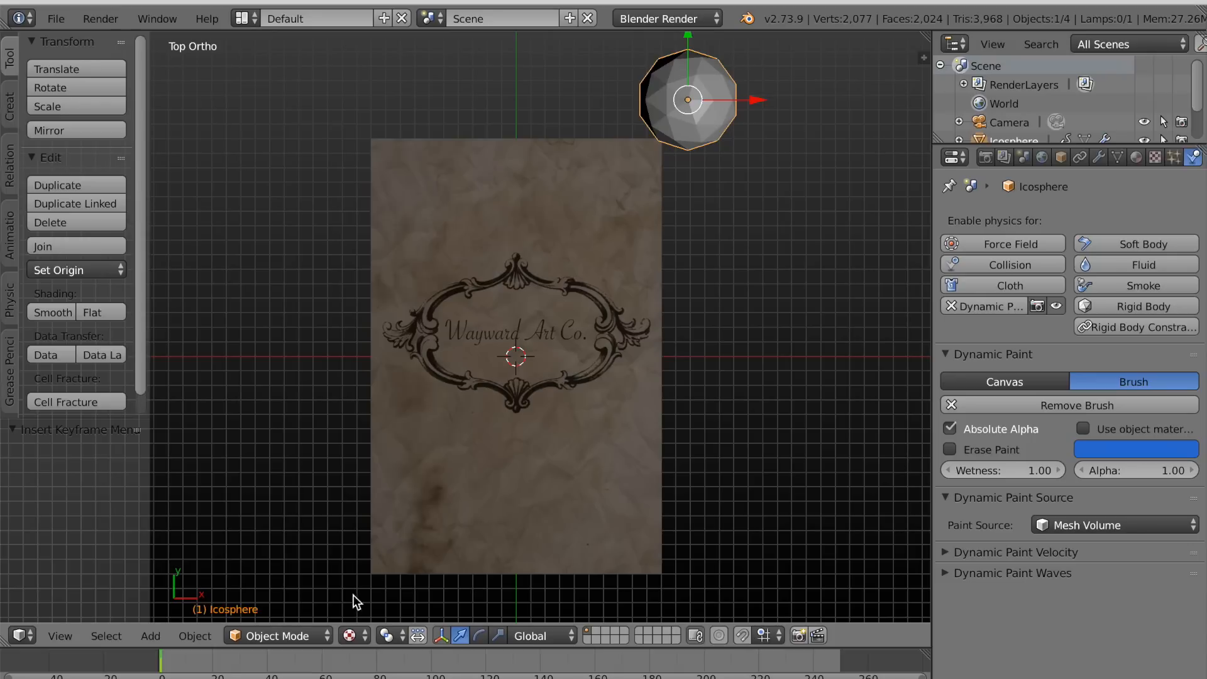
scroll(311, 668, "up", 2)
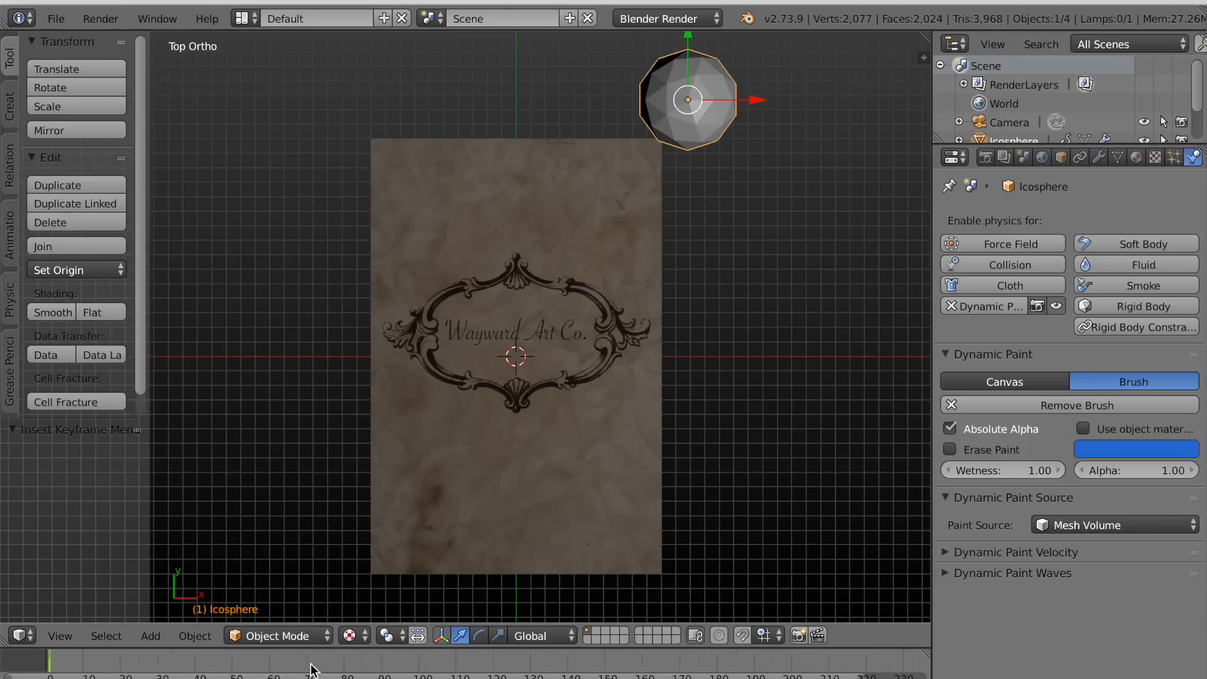
scroll(311, 668, "up", 1)
left_click(217, 668)
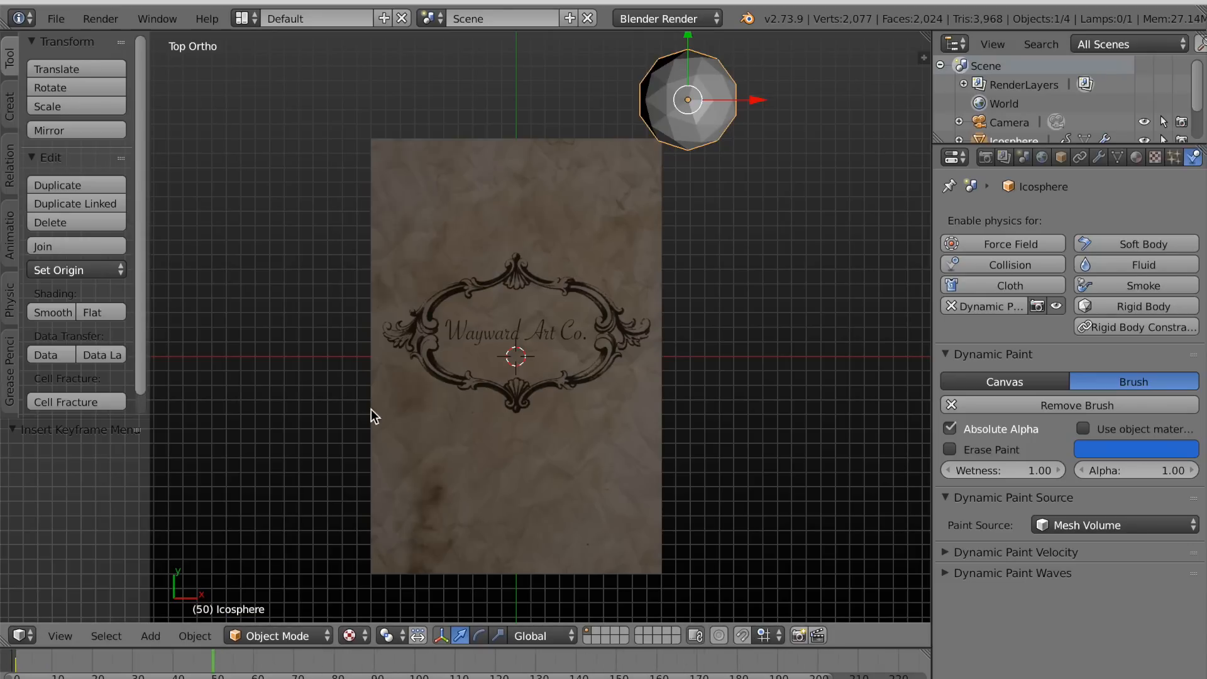
key("g")
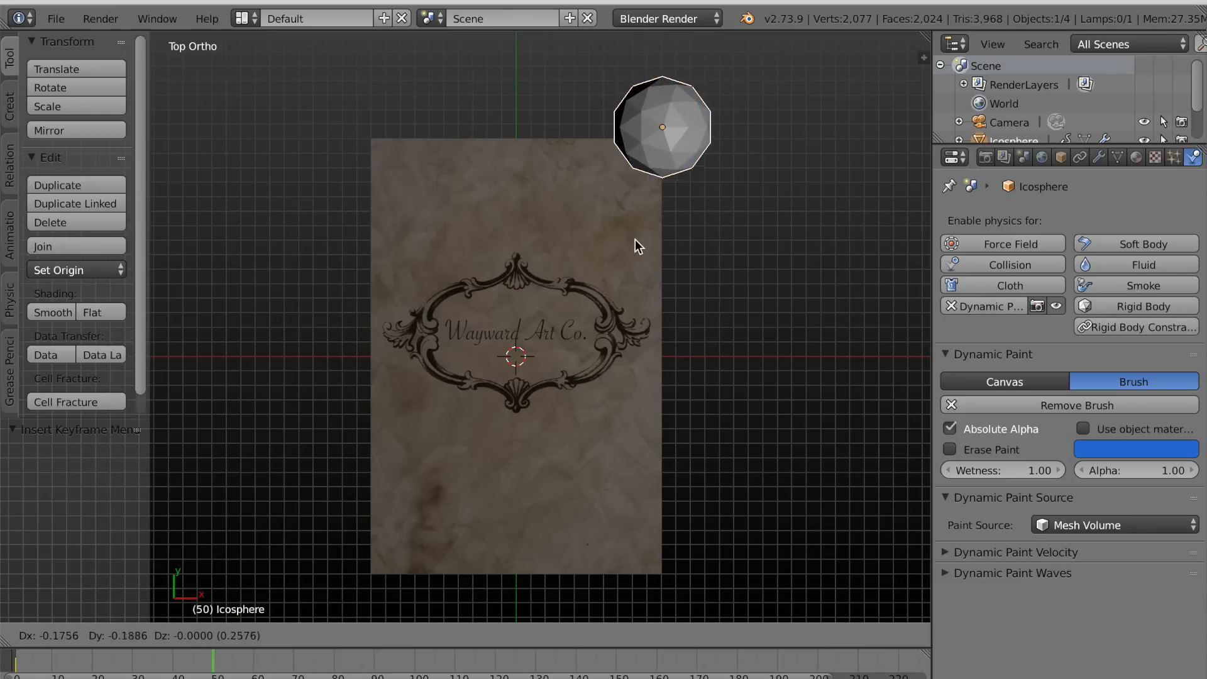
left_click(596, 344)
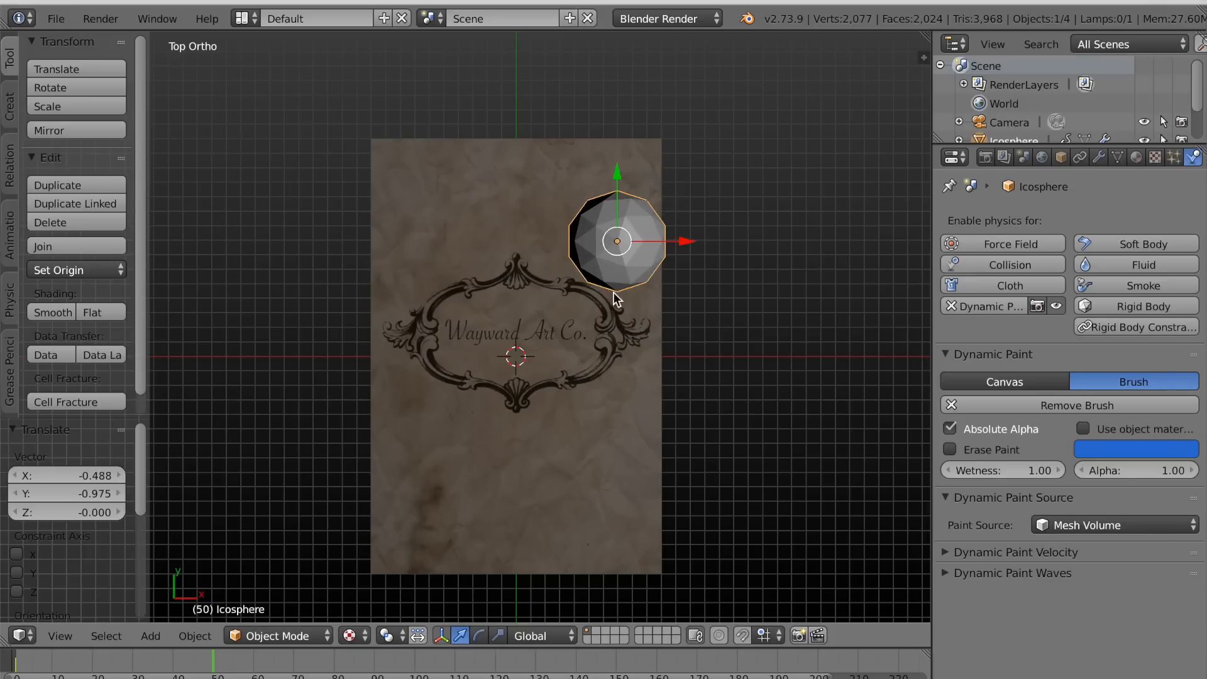
key("i")
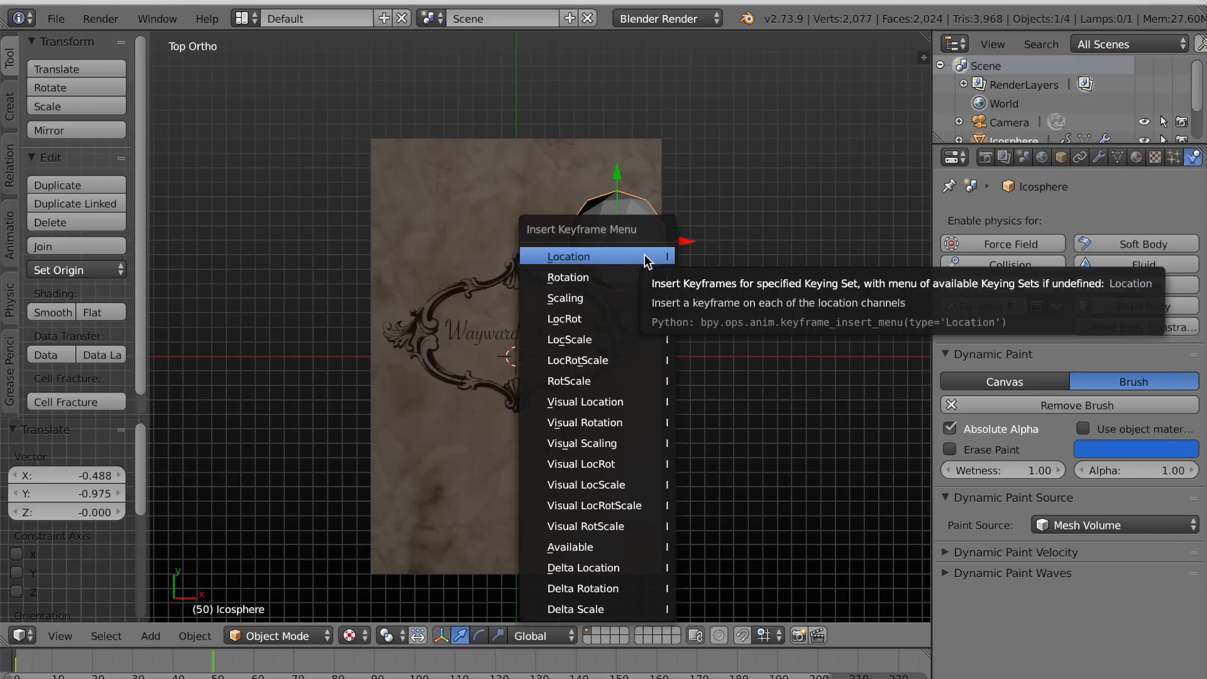
left_click(644, 255)
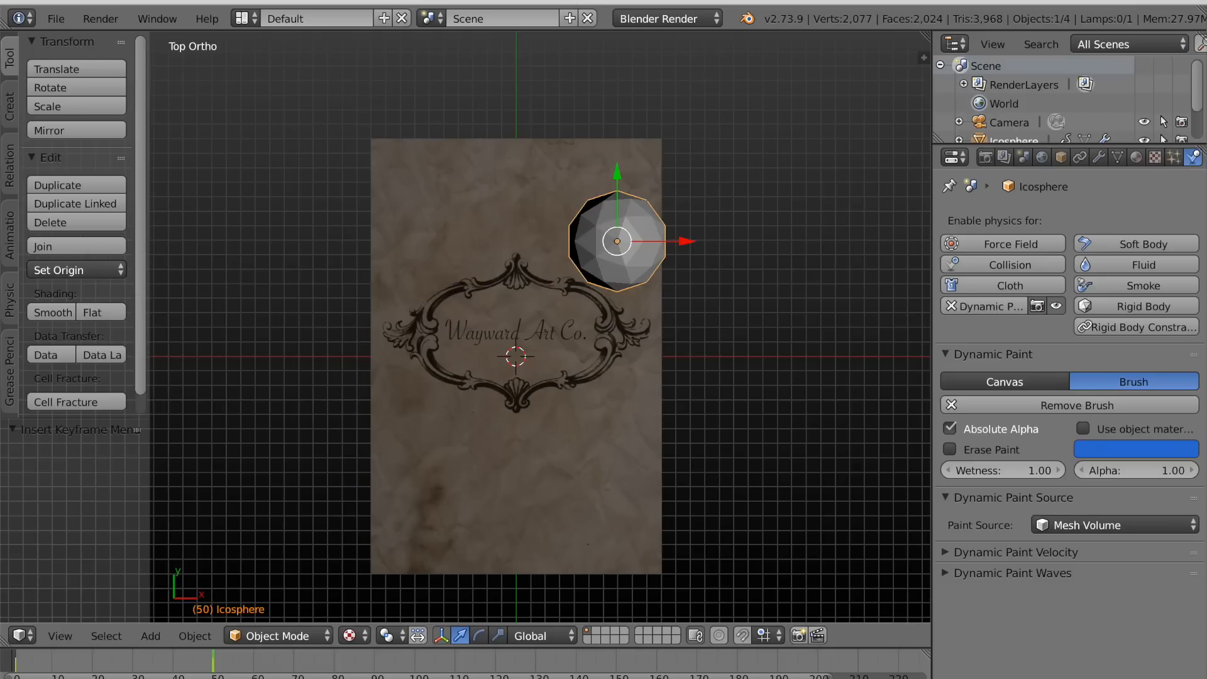
At frame 100, move the ico sphere about 0.611 along X and -0.436 along Y off the plane's right edge and keyframe its location.
left_click(414, 666)
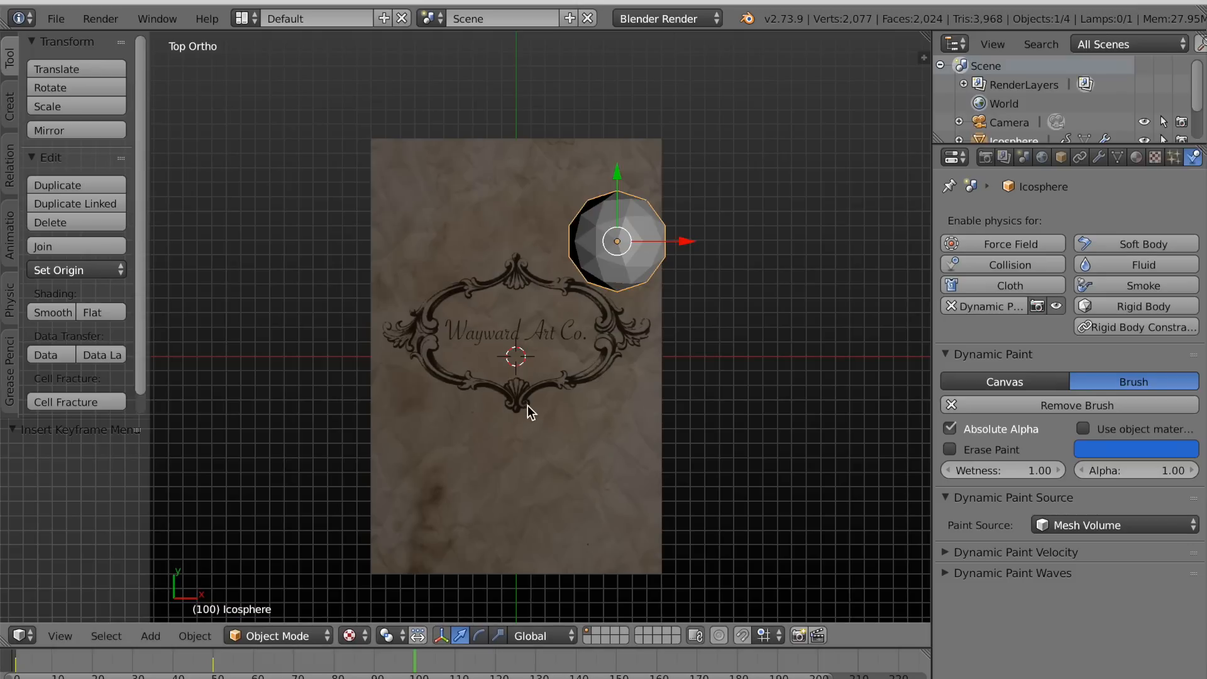
key("g")
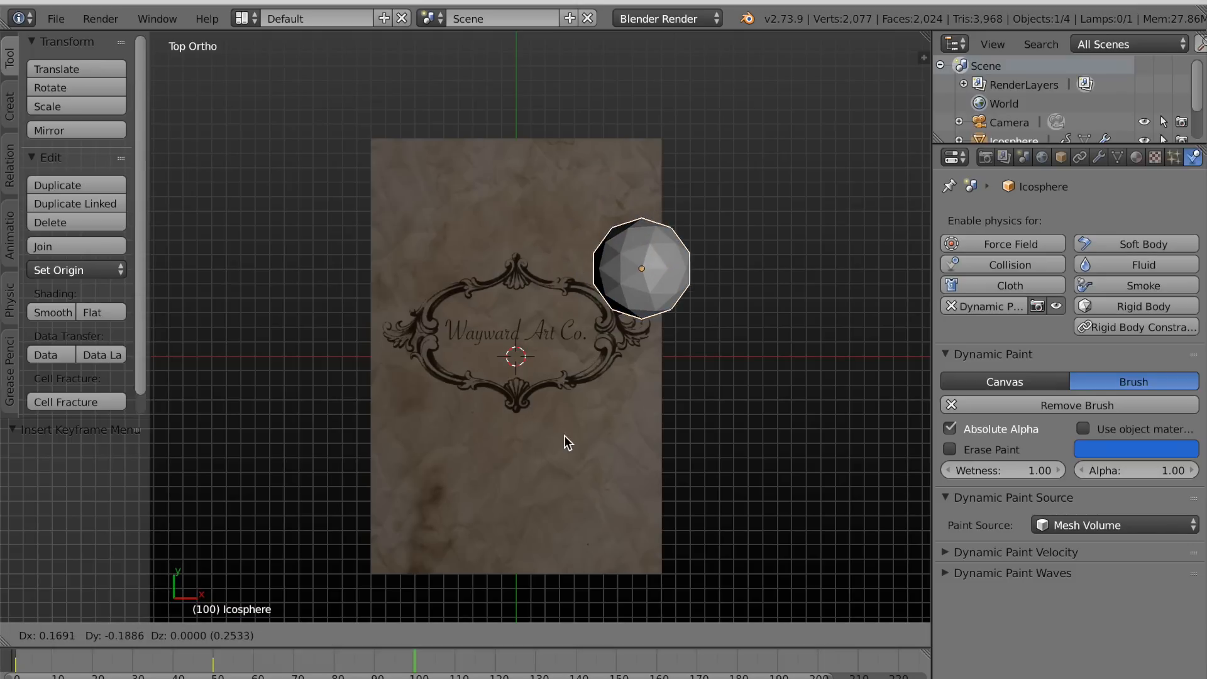
left_click(625, 468)
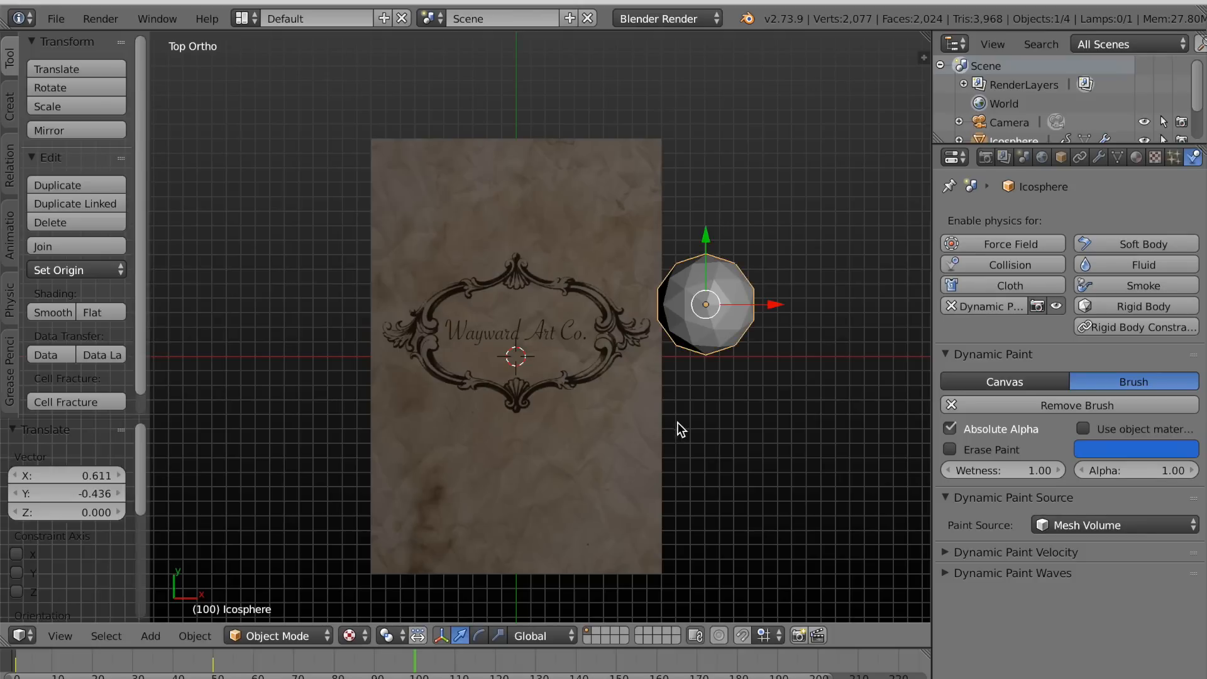
key("i")
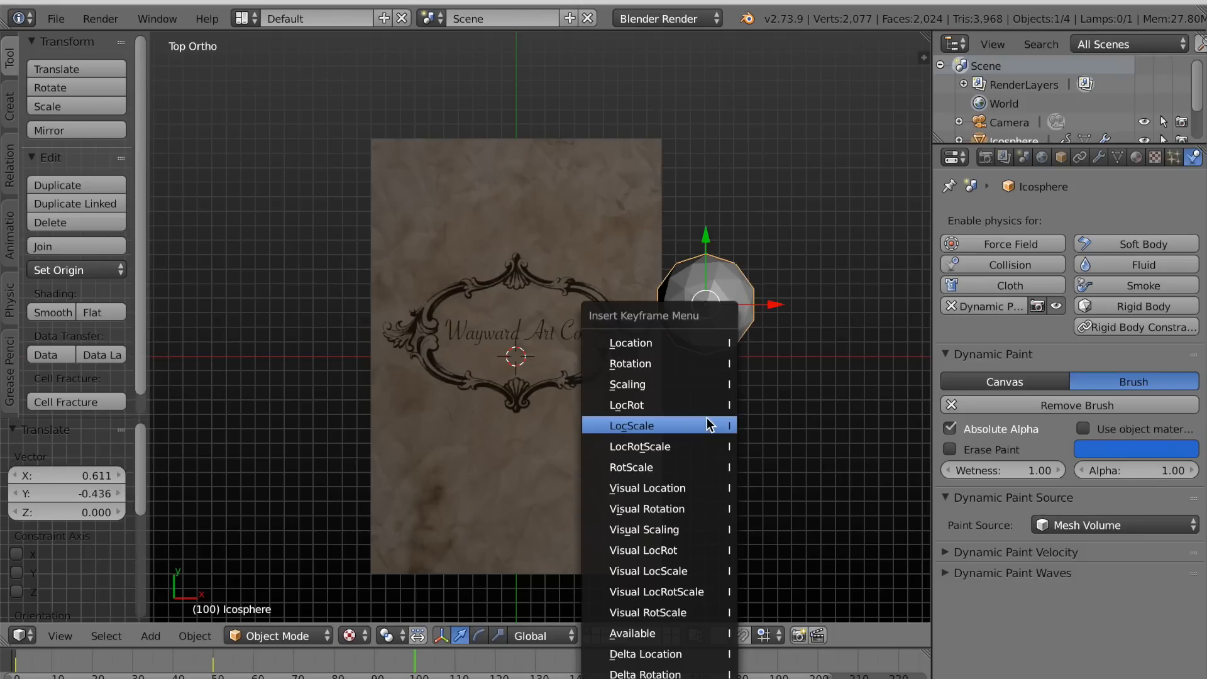
left_click(678, 348)
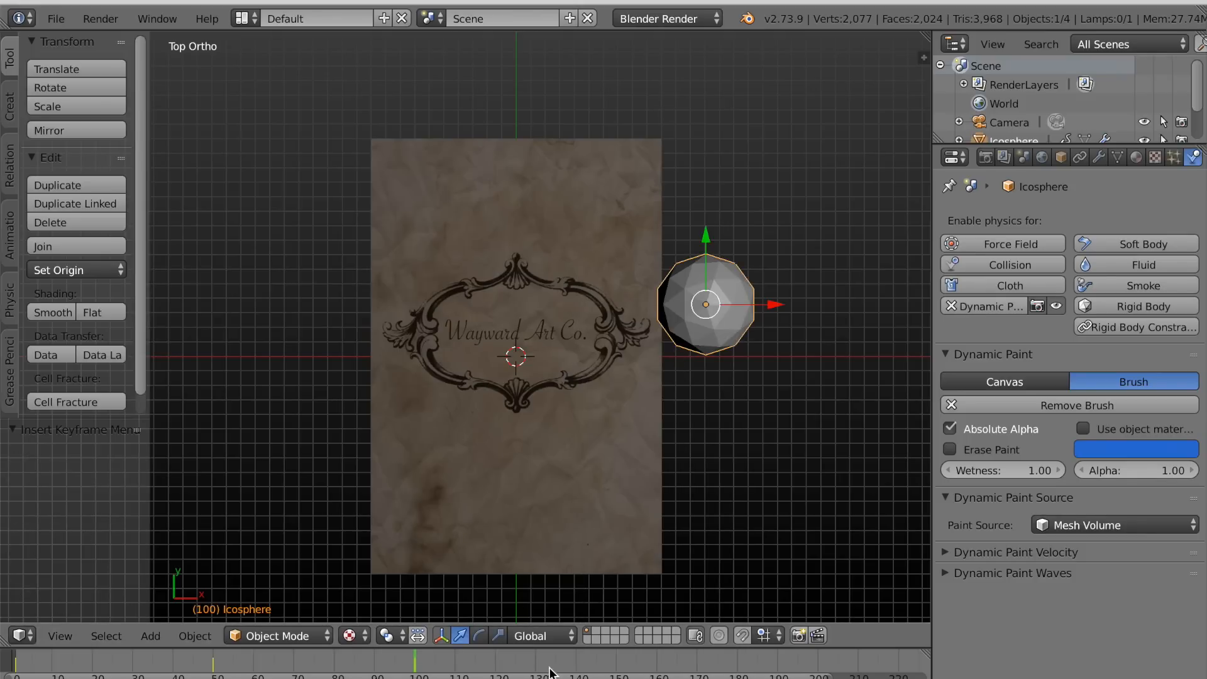
At frame 150, move the ico sphere about -0.605 along X and -0.819 along Y onto the plane's right side and keyframe its location.
left_click(615, 667)
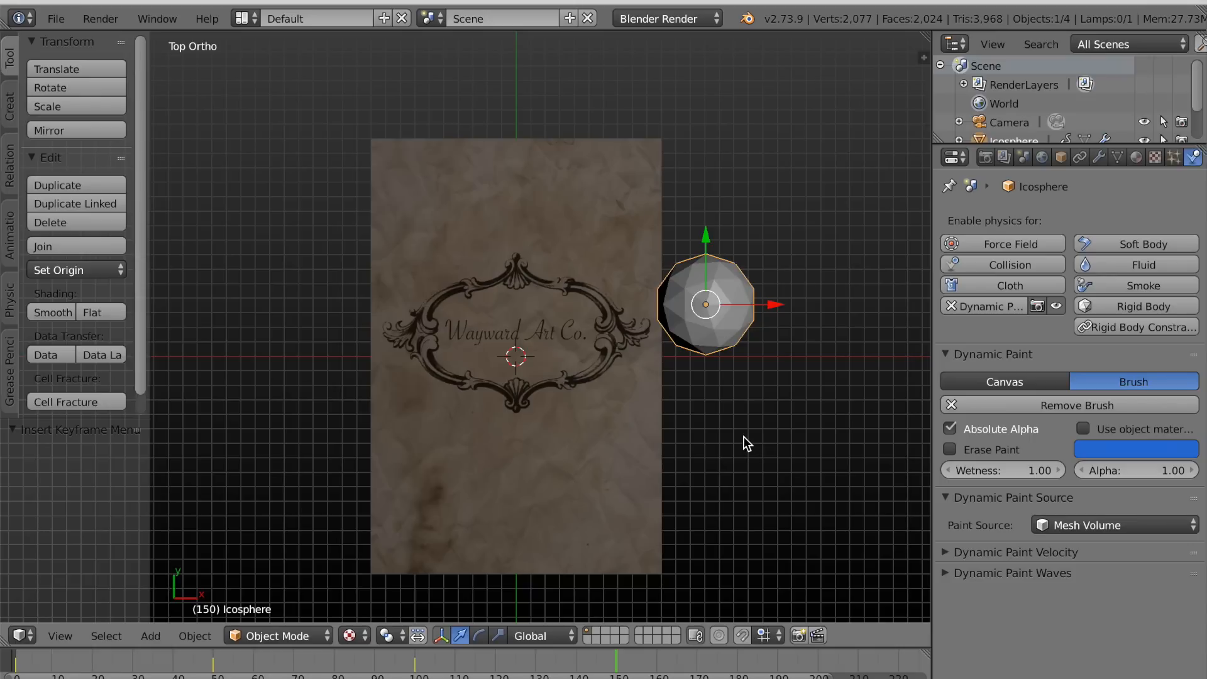
key("g")
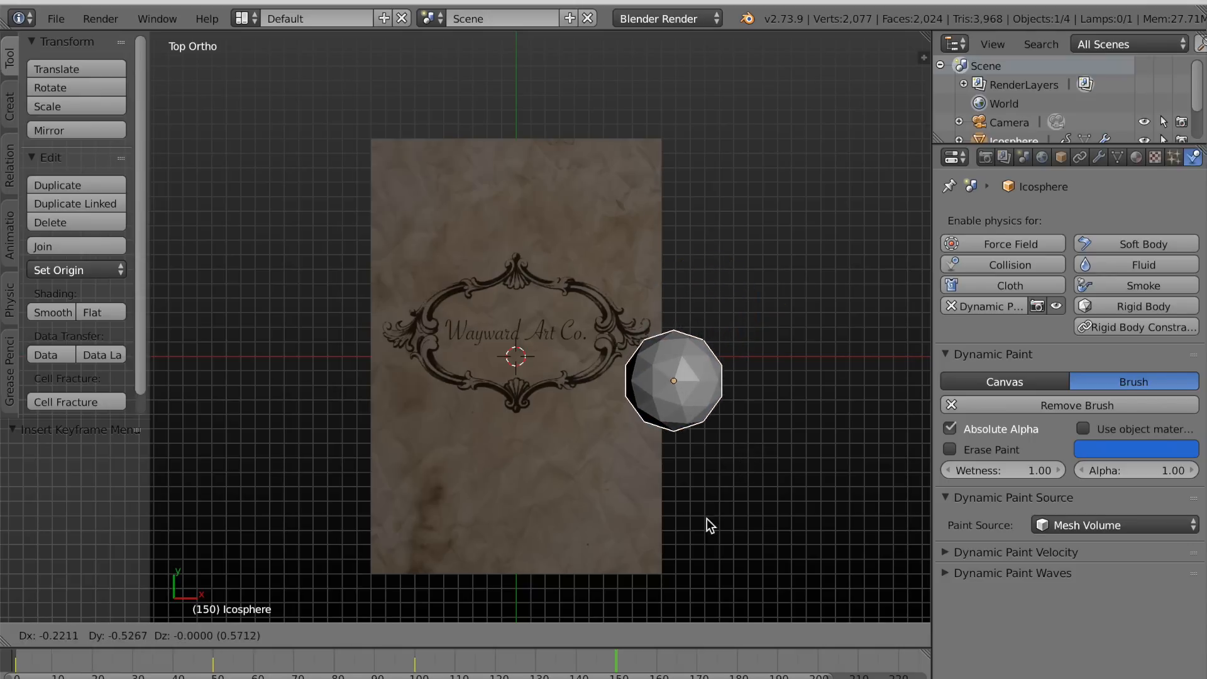
left_click(655, 555)
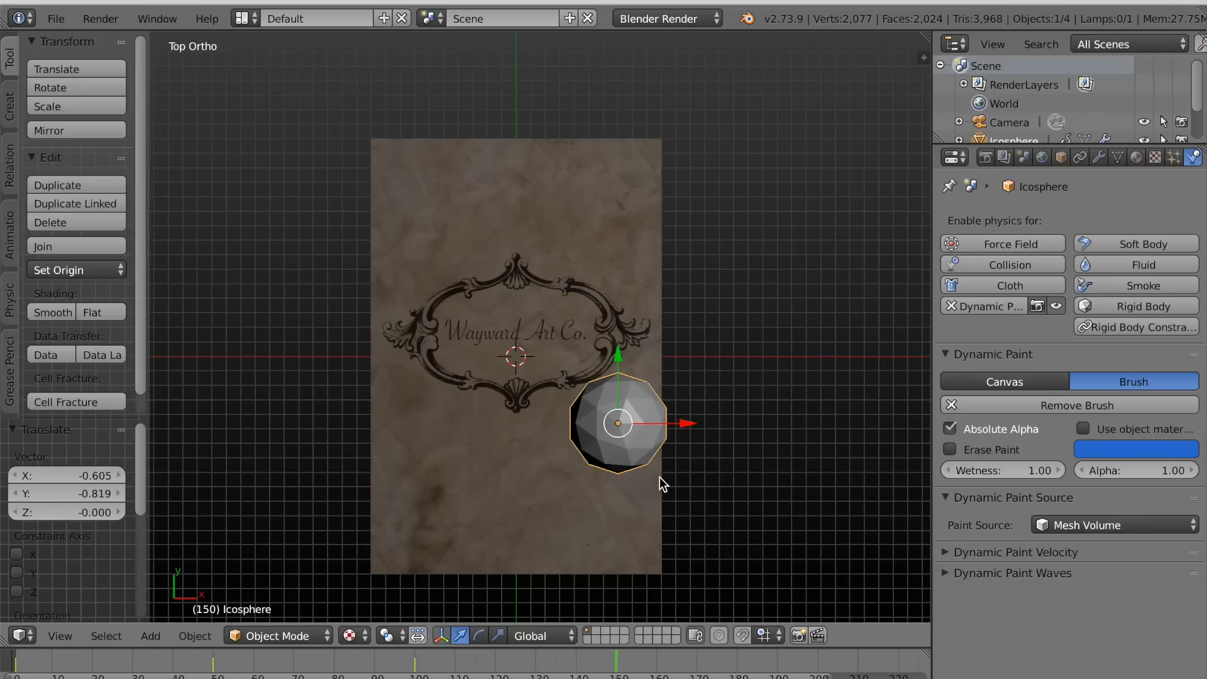
key("i")
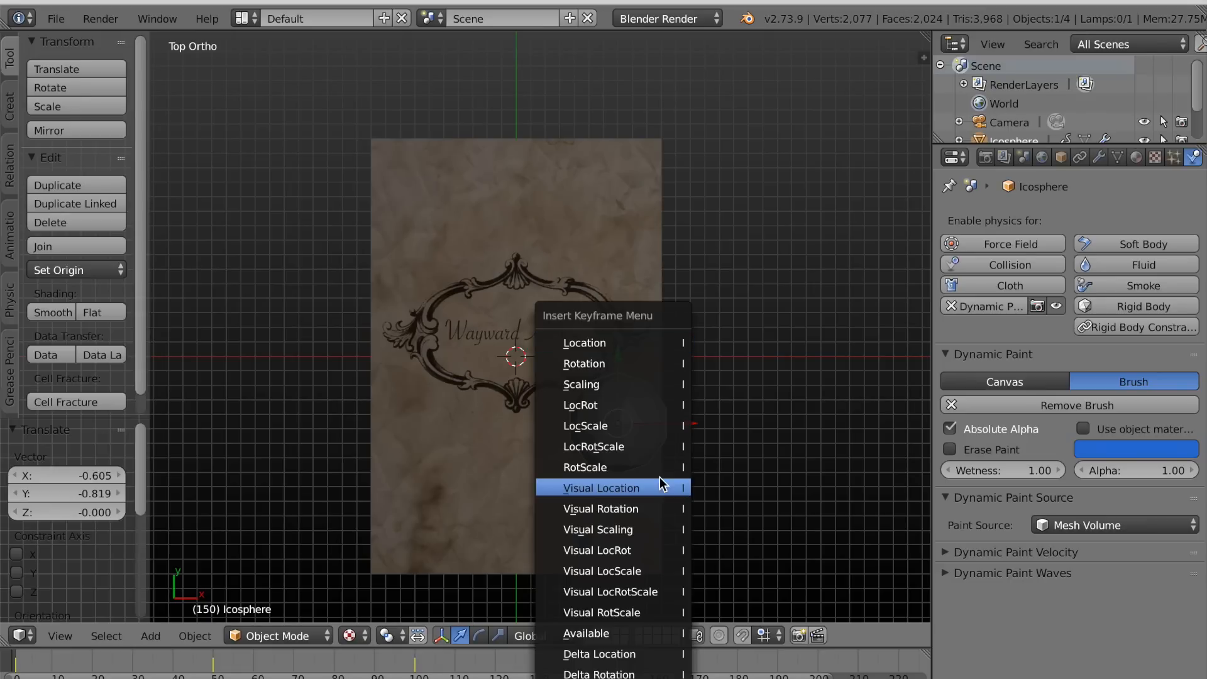
left_click(643, 346)
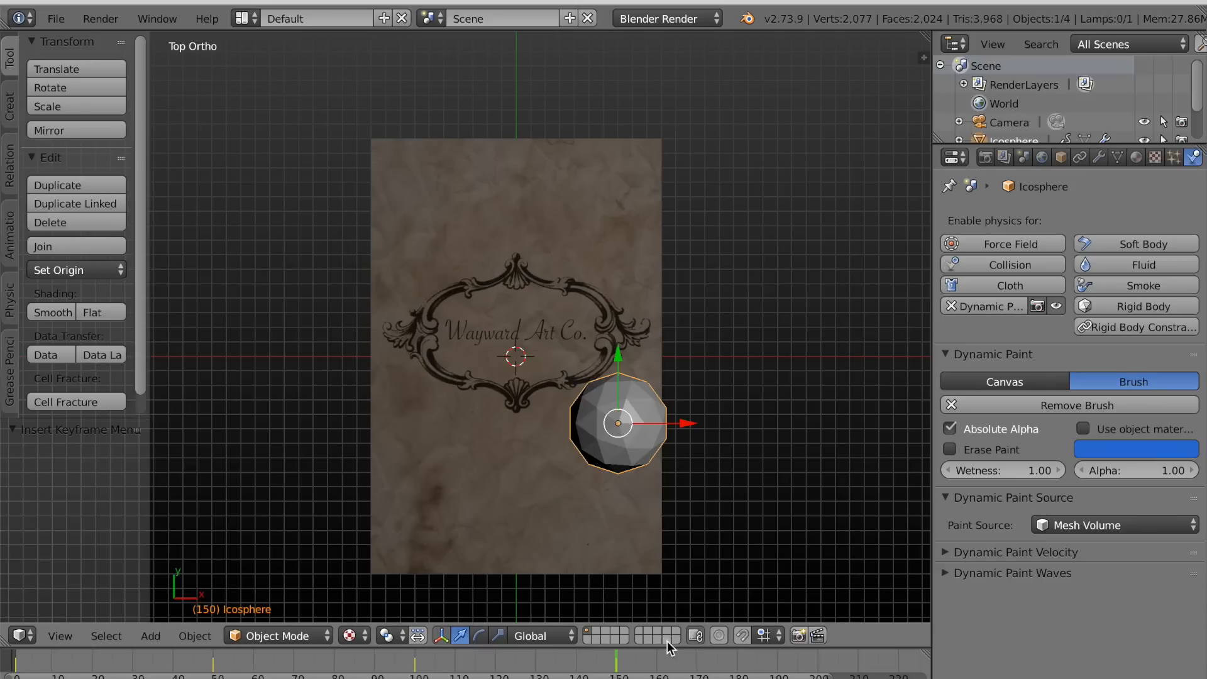
At frame 200, move the ico sphere about -0.715 along X and 0.137 along Y to just below the plane's centre and keyframe its location.
left_click(819, 666)
key("g")
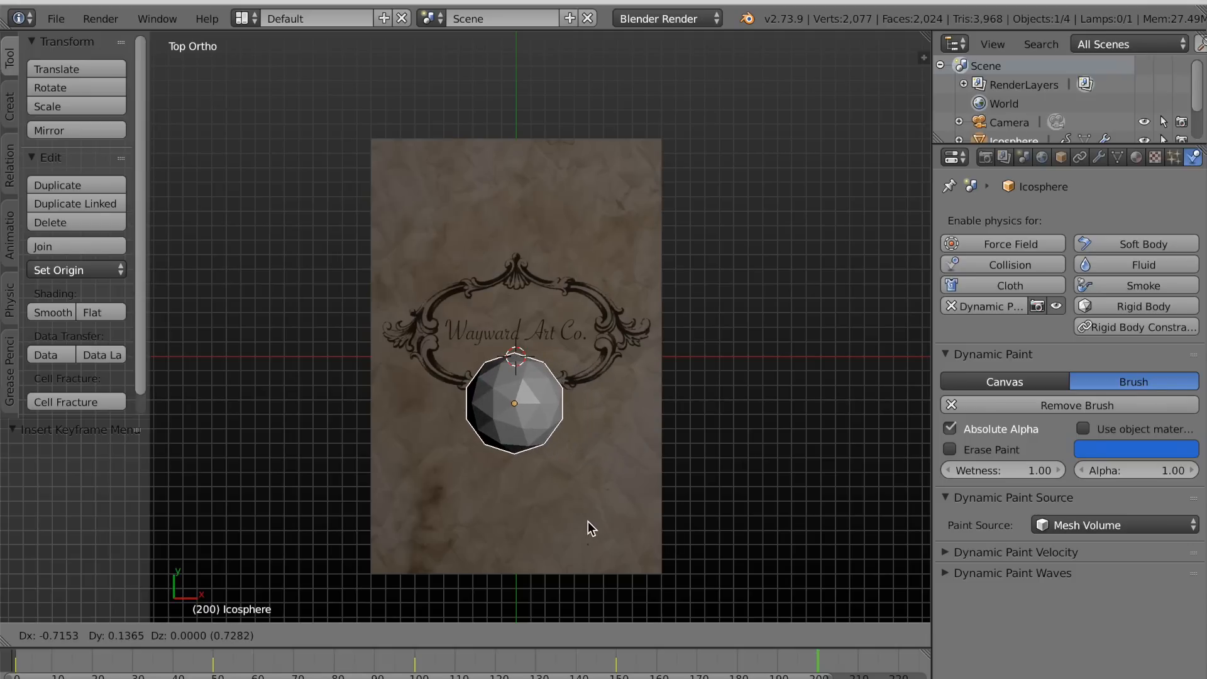
left_click(587, 521)
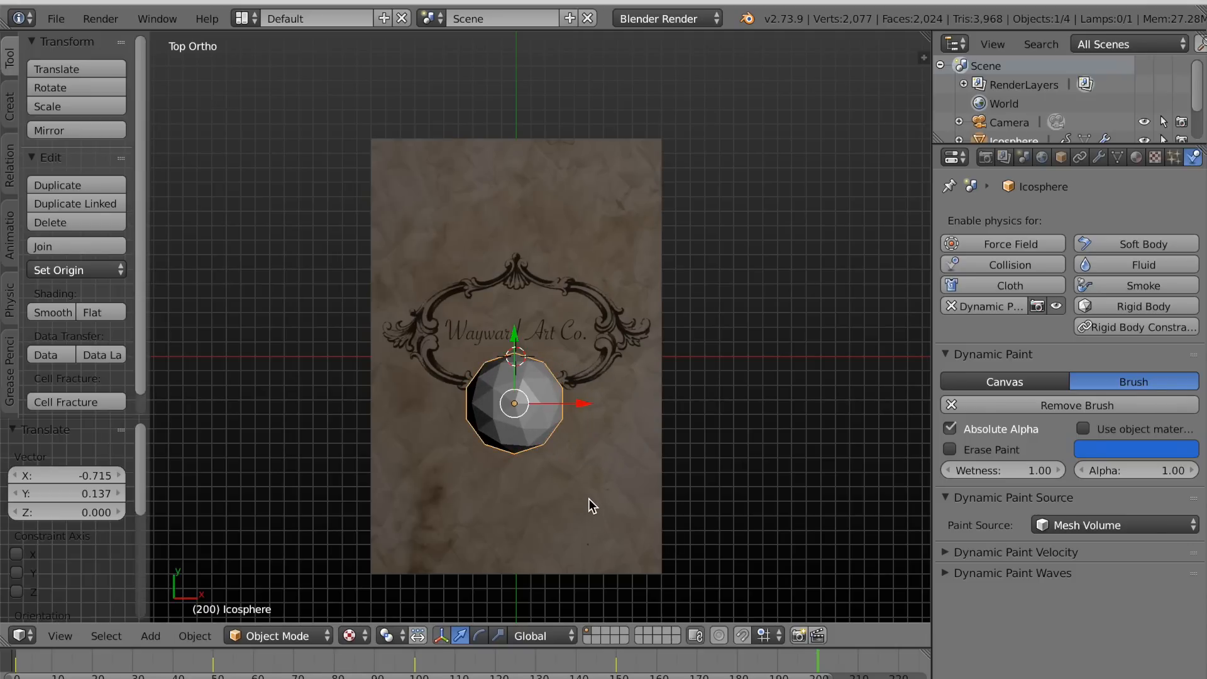
key("i")
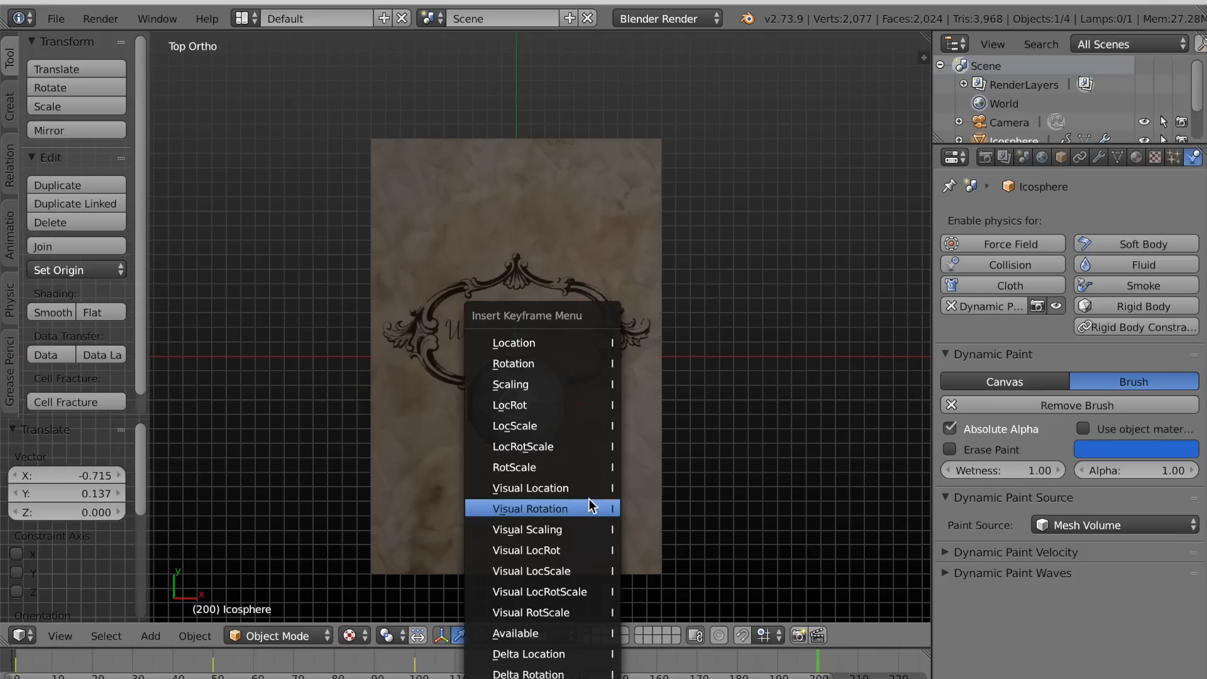
left_click(556, 347)
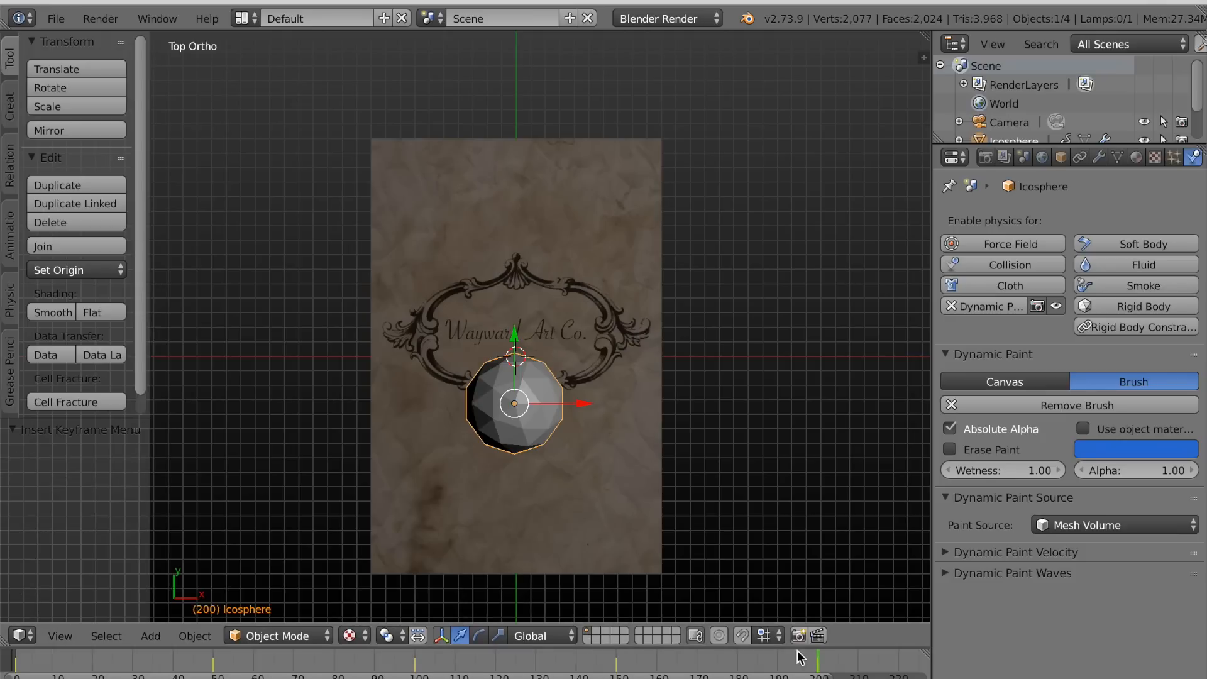
At frame 250, move the ico sphere about -0.170 along X and 0.475 along Y over the logo, keyframe its location and play the animation.
middle_click_drag(798, 664, 707, 664)
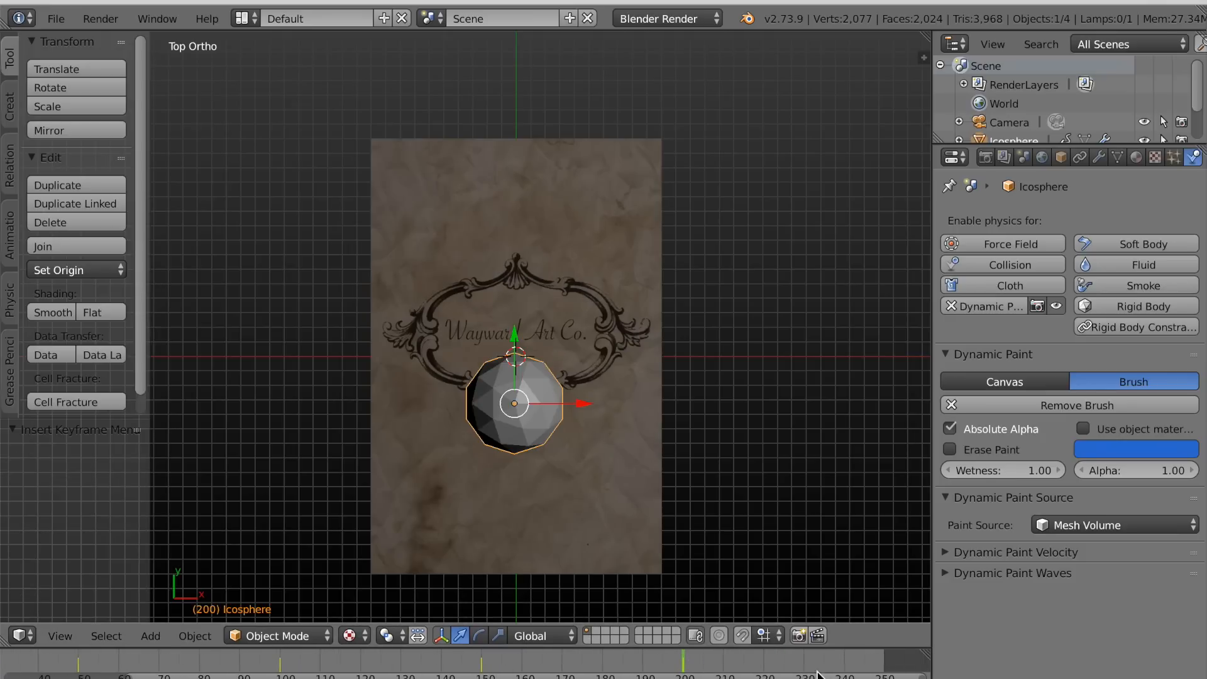
left_click(884, 667)
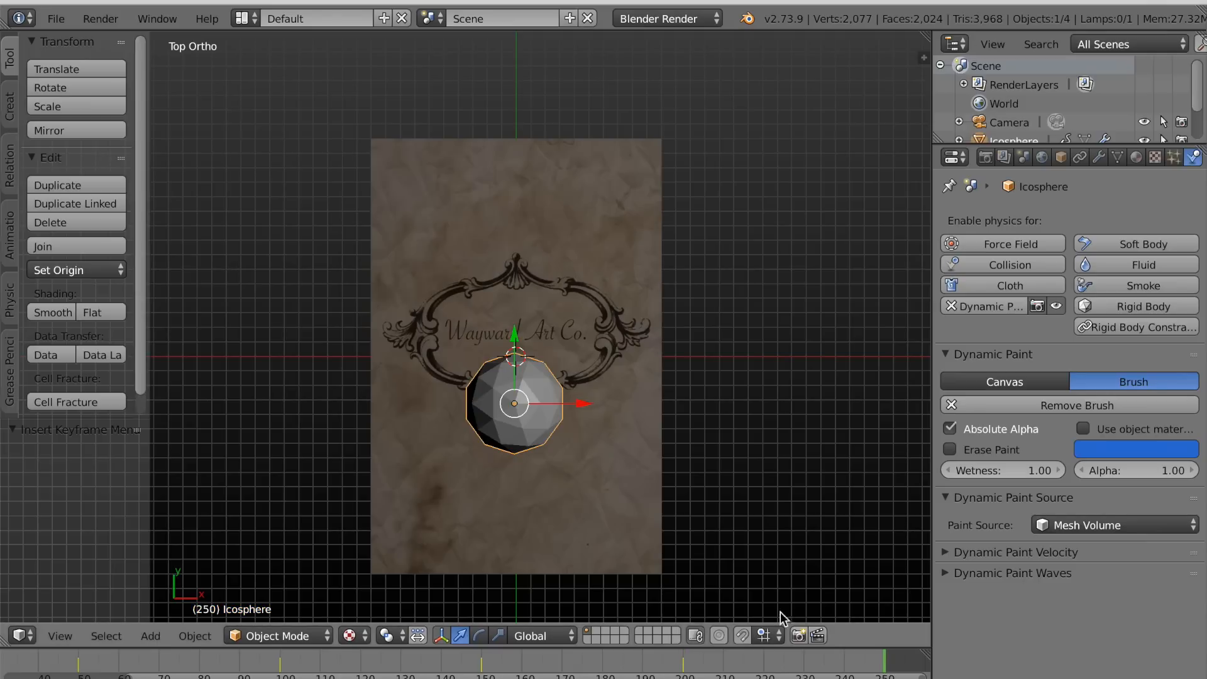
key("g")
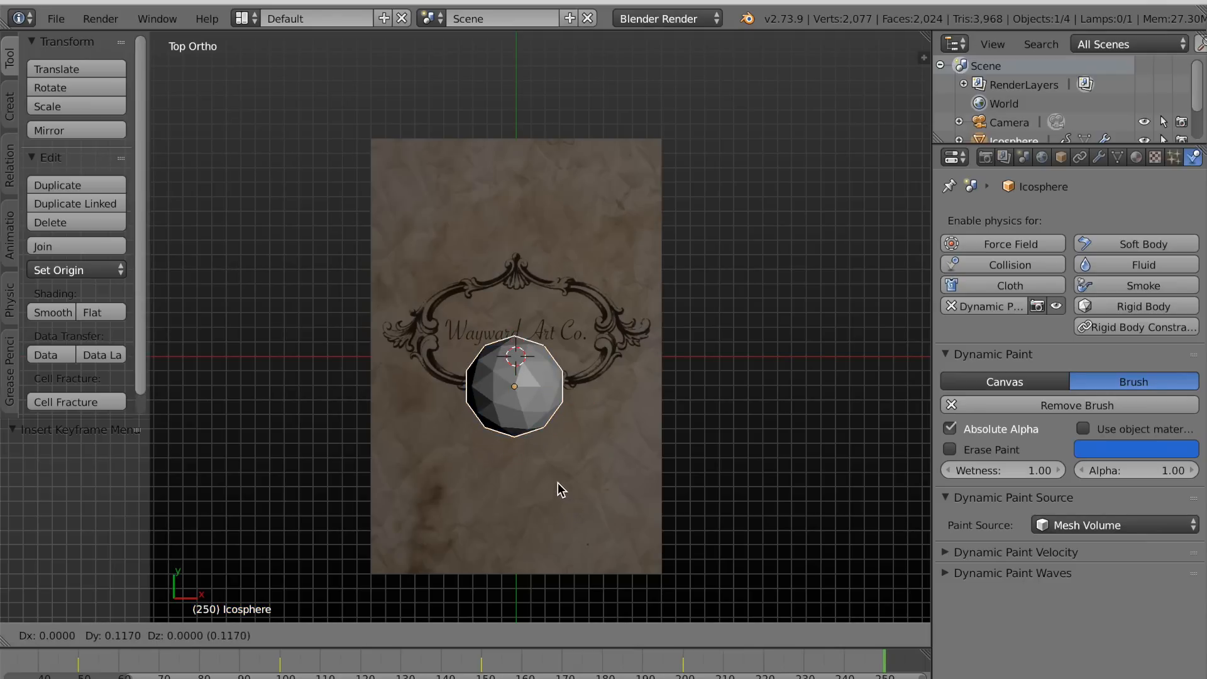
left_click(539, 439)
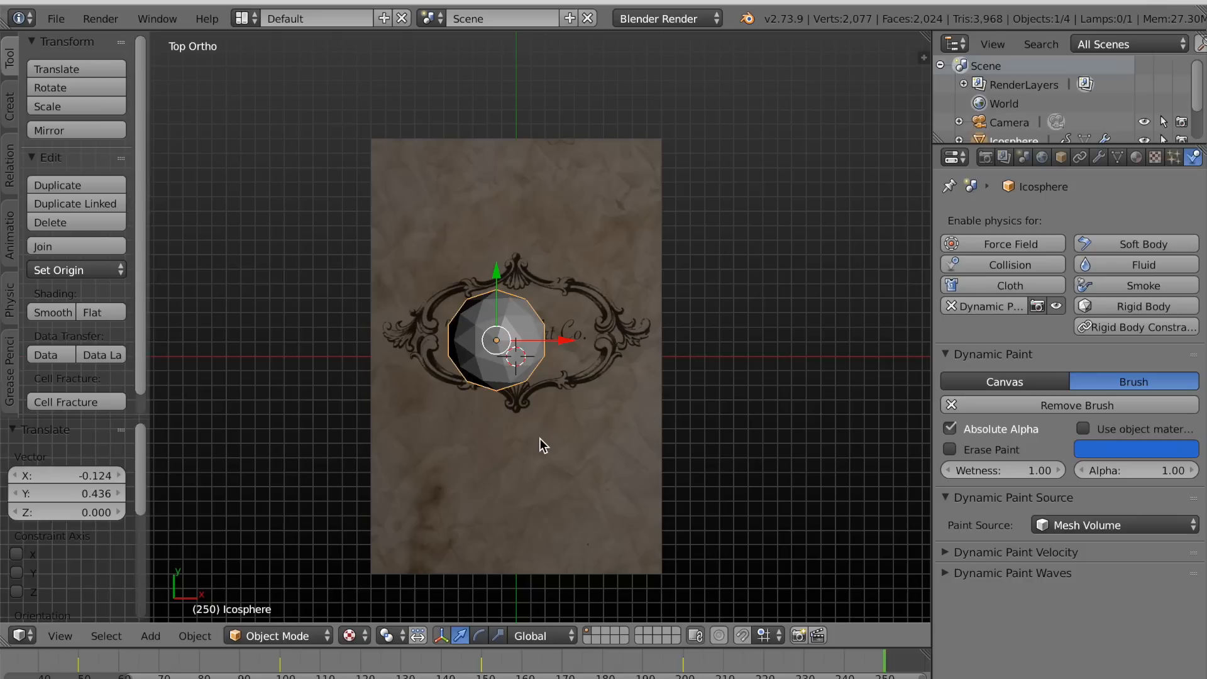
key("g")
left_click(563, 465)
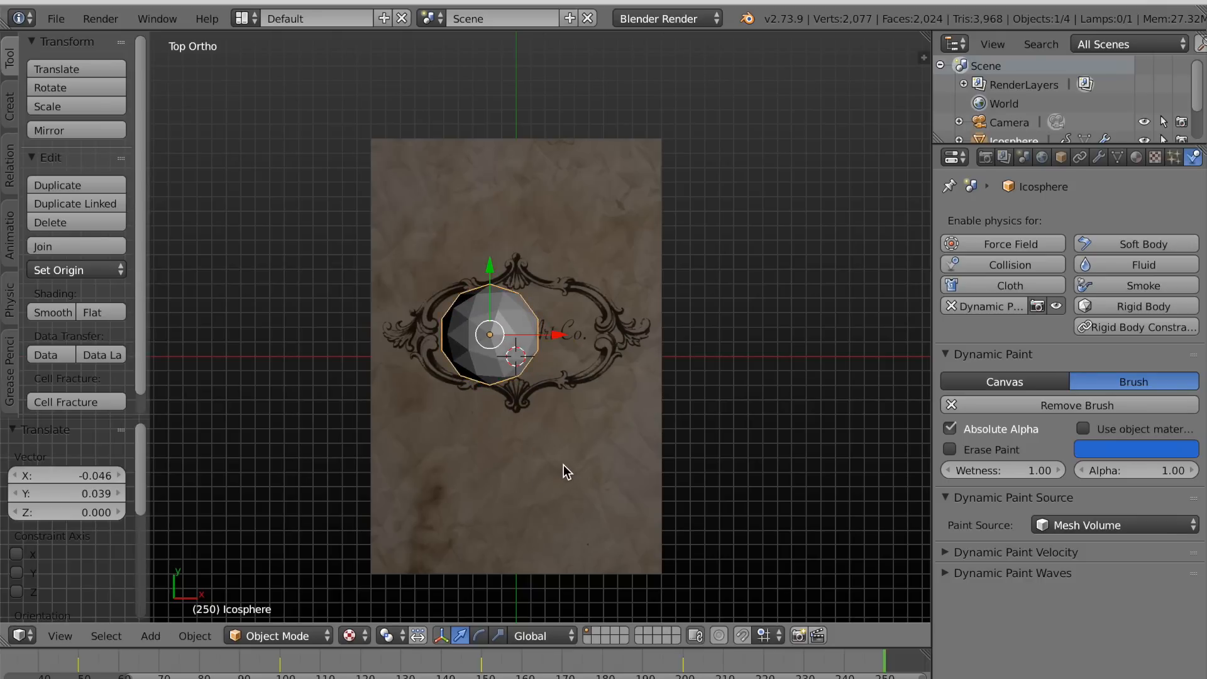
key("i")
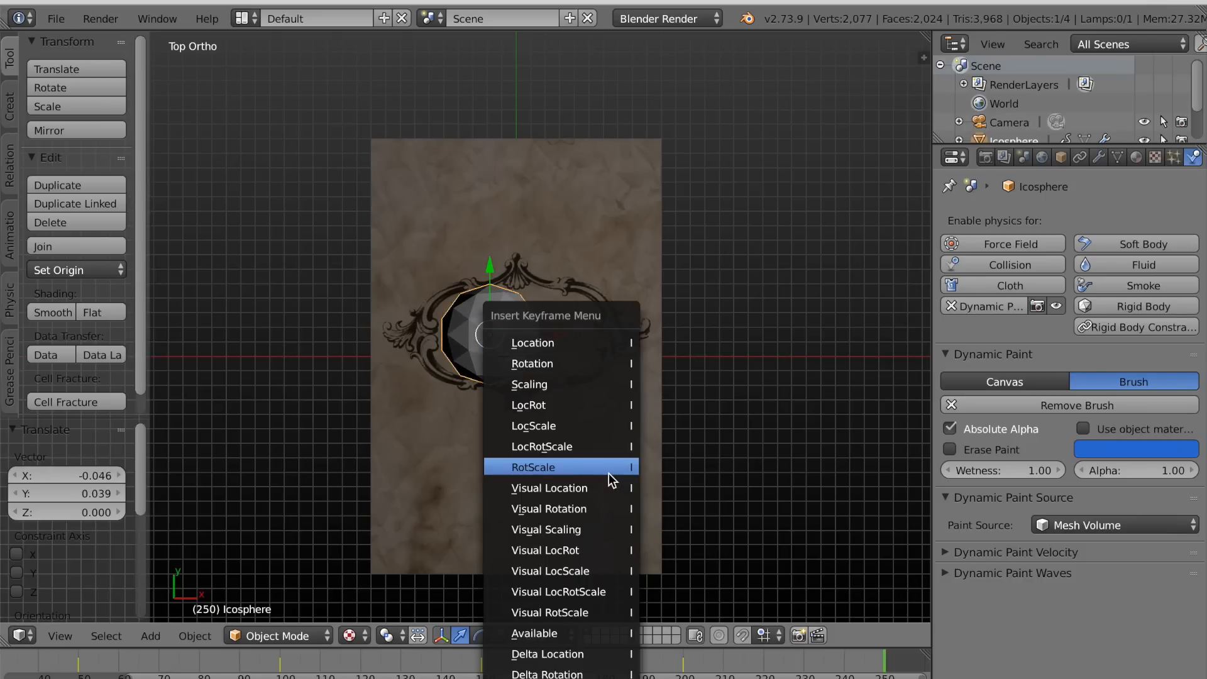
left_click(567, 345)
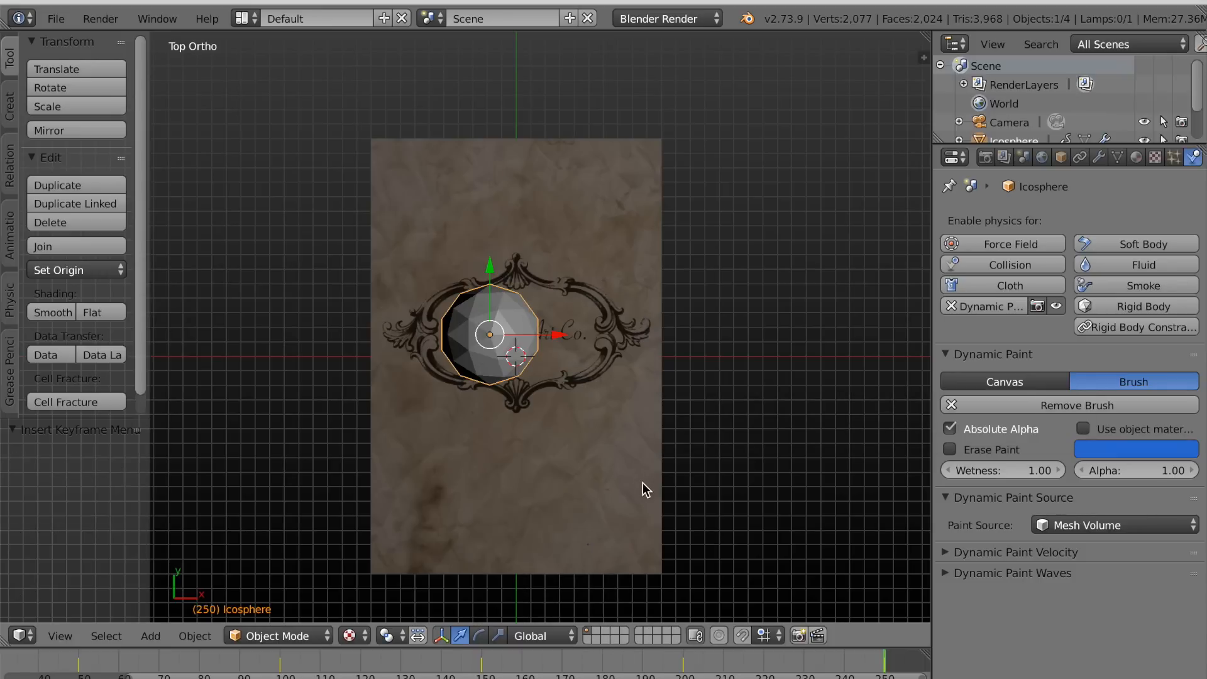
key("alt+a")
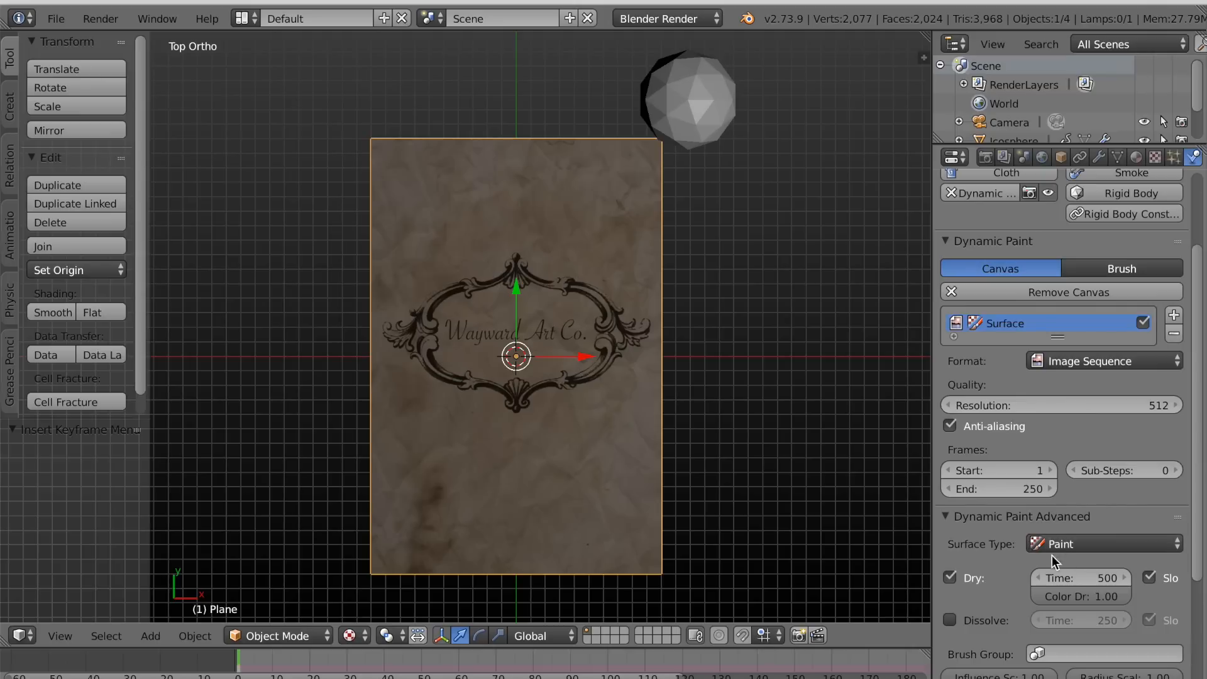
Bake the plane's Dynamic Paint image sequence into the Alpha folder.
scroll(1045, 564, "down", 6)
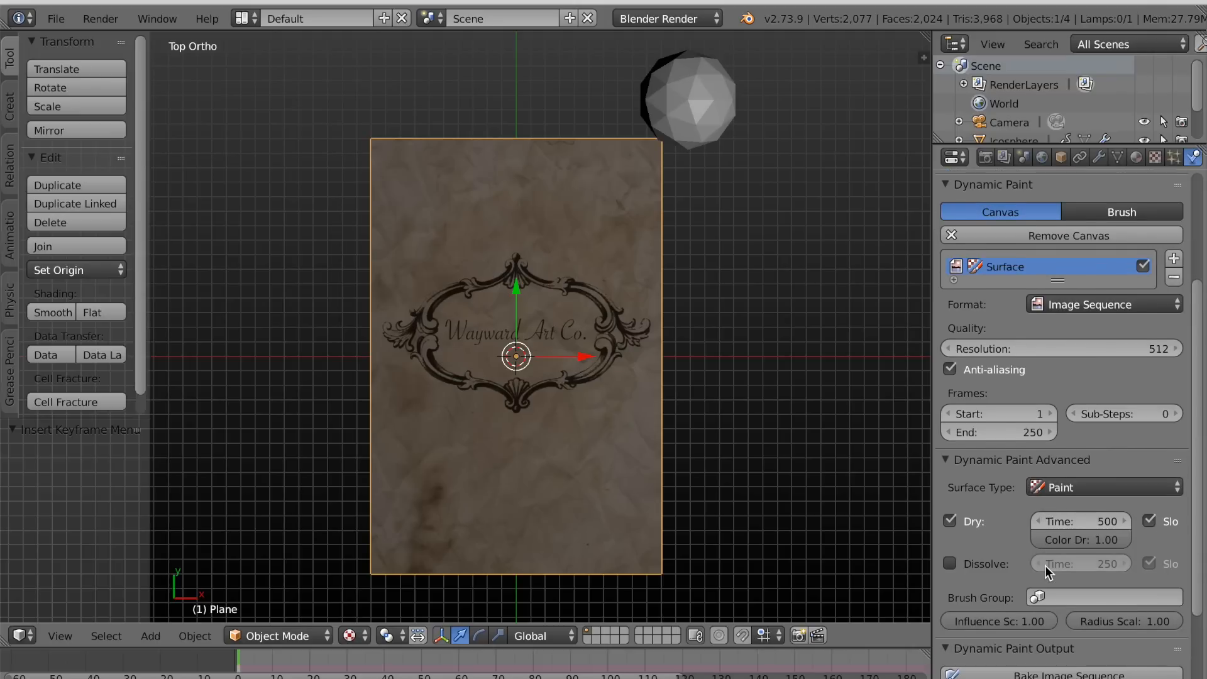
scroll(1044, 571, "down", 1)
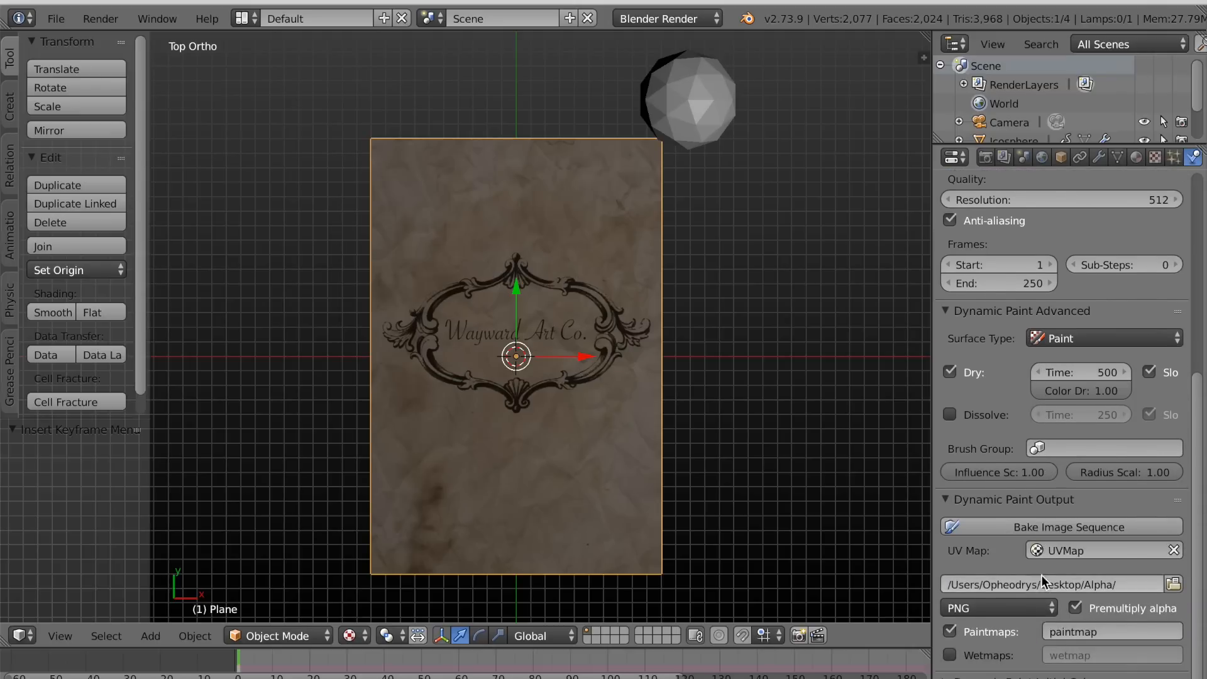
left_click(1057, 532)
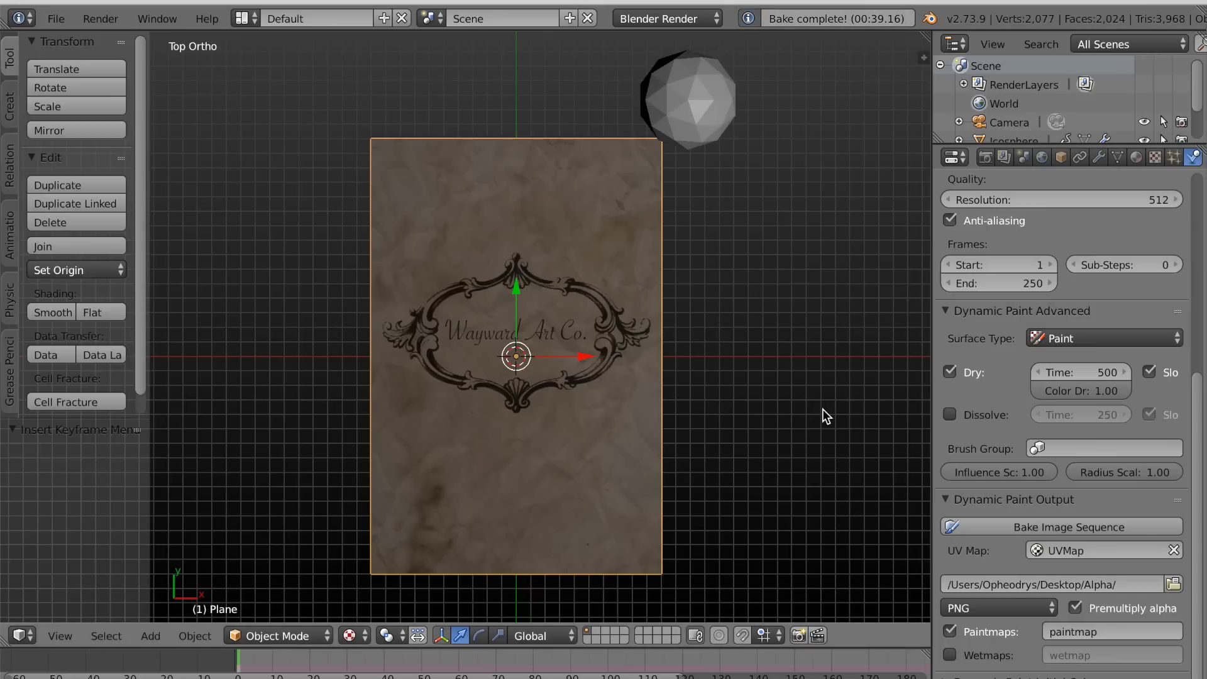
Set the canvas's image sequence output path to the Burn folder on the Desktop.
left_click(1163, 582)
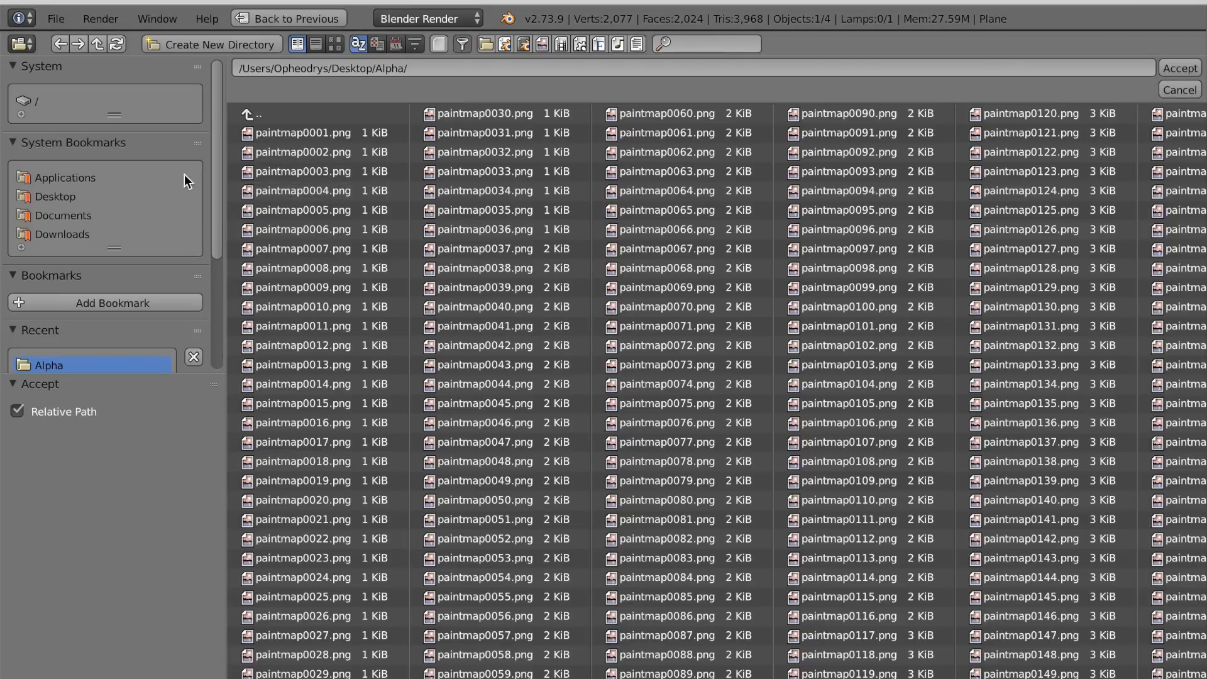
left_click(58, 191)
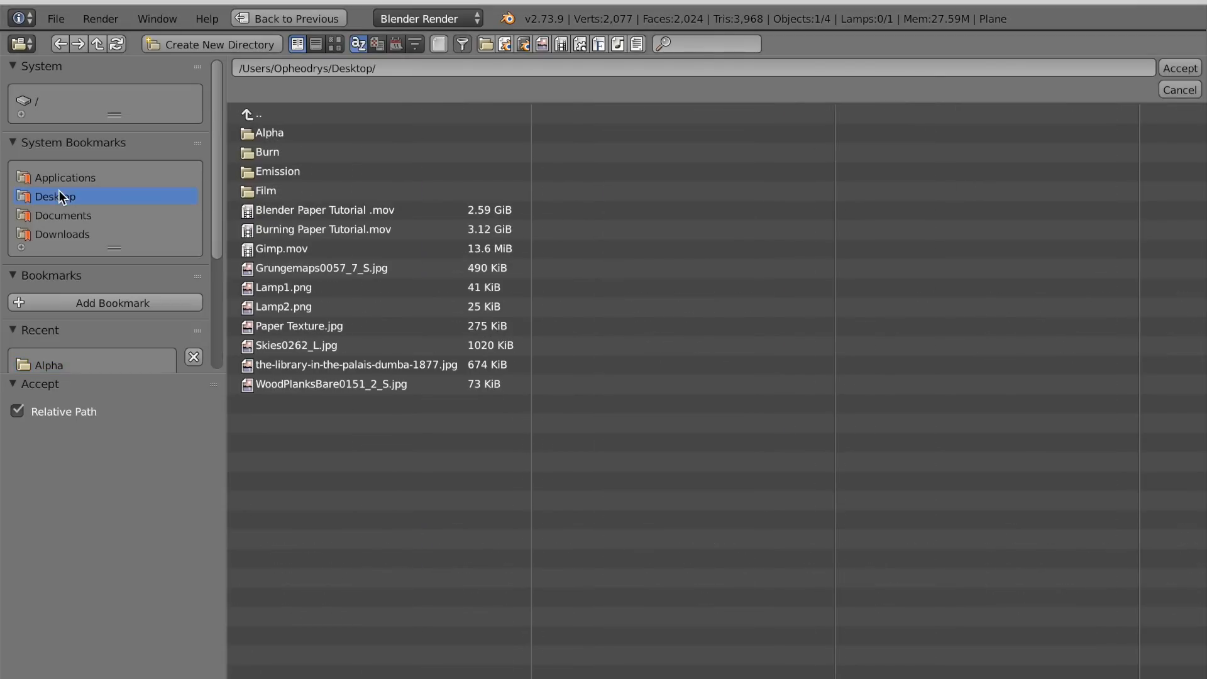
left_click(269, 152)
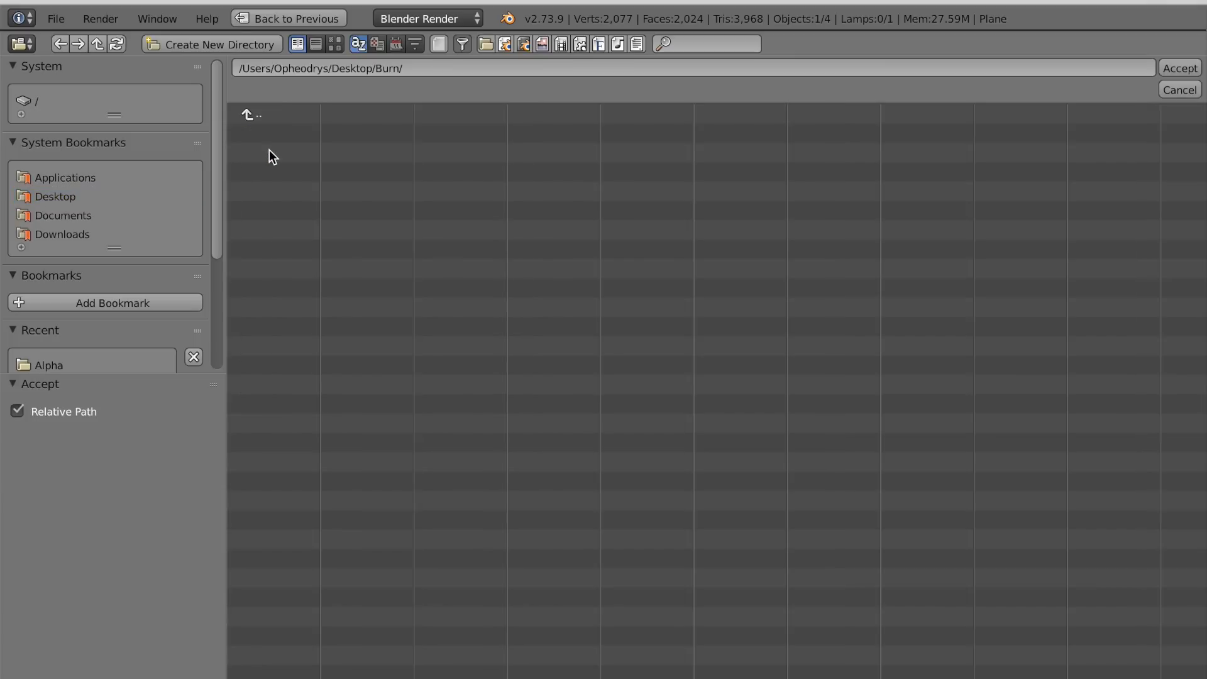
left_click(1178, 70)
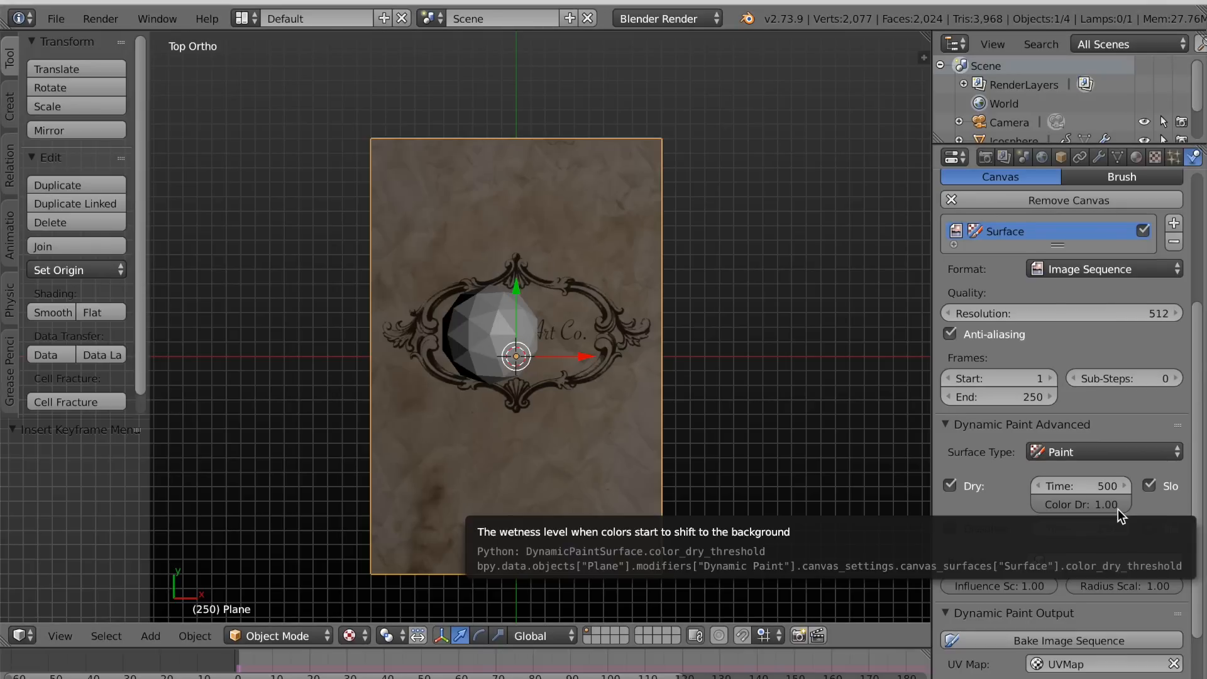
Select the ico sphere, return to frame 1 and set its brush paint color to black.
right_click(493, 348)
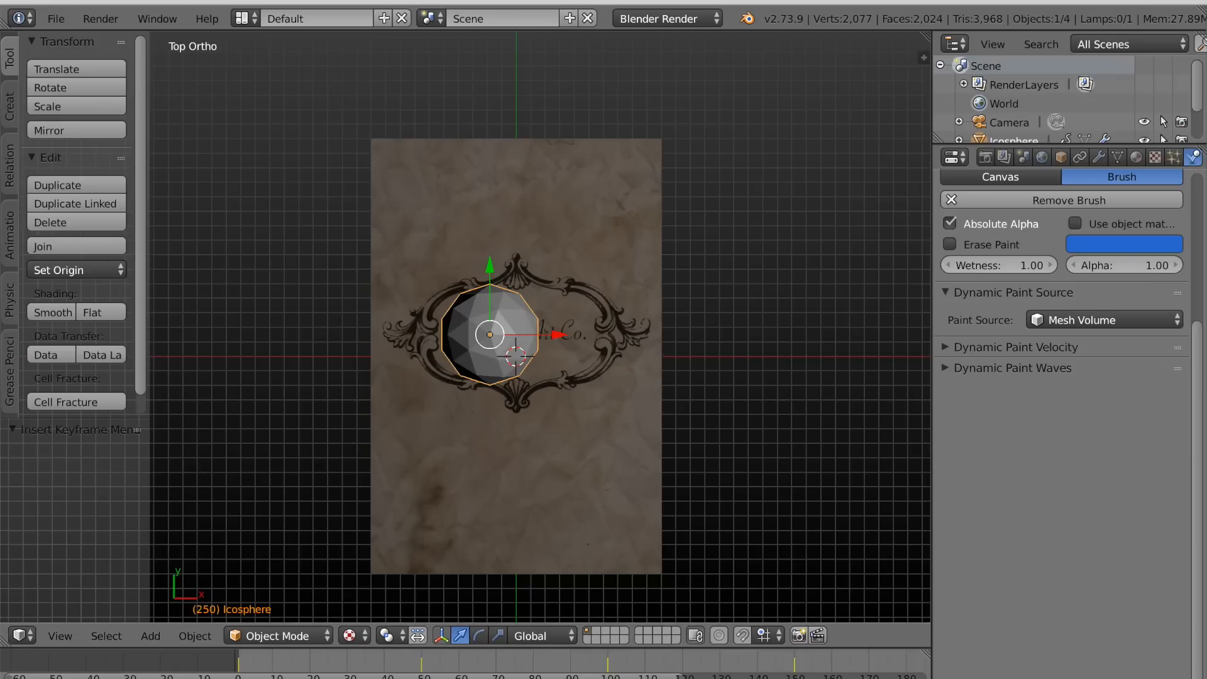
left_click(239, 669)
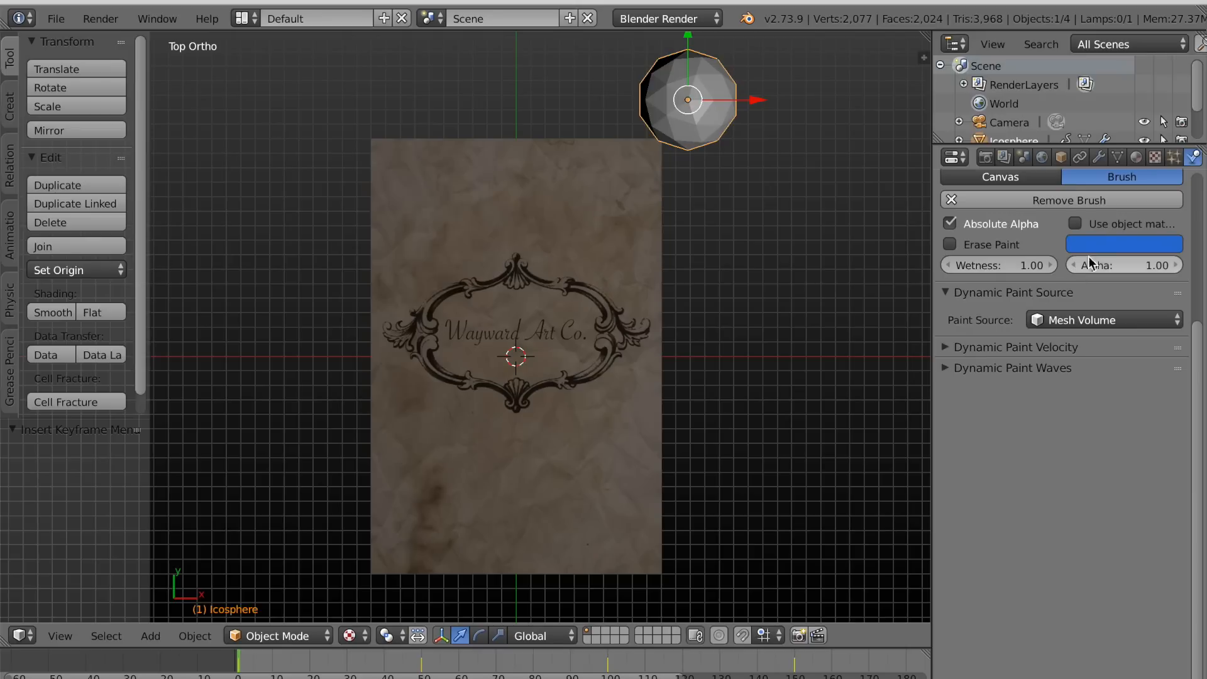
left_click(1101, 243)
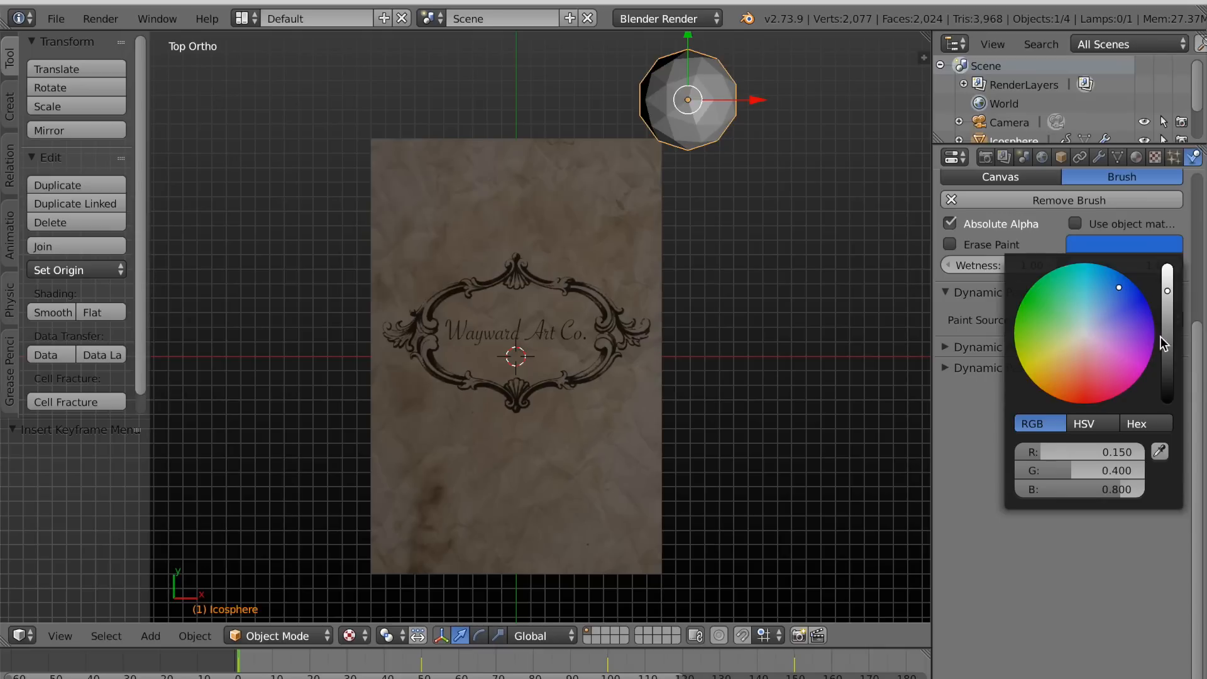
left_click_drag(1166, 343, 1166, 403)
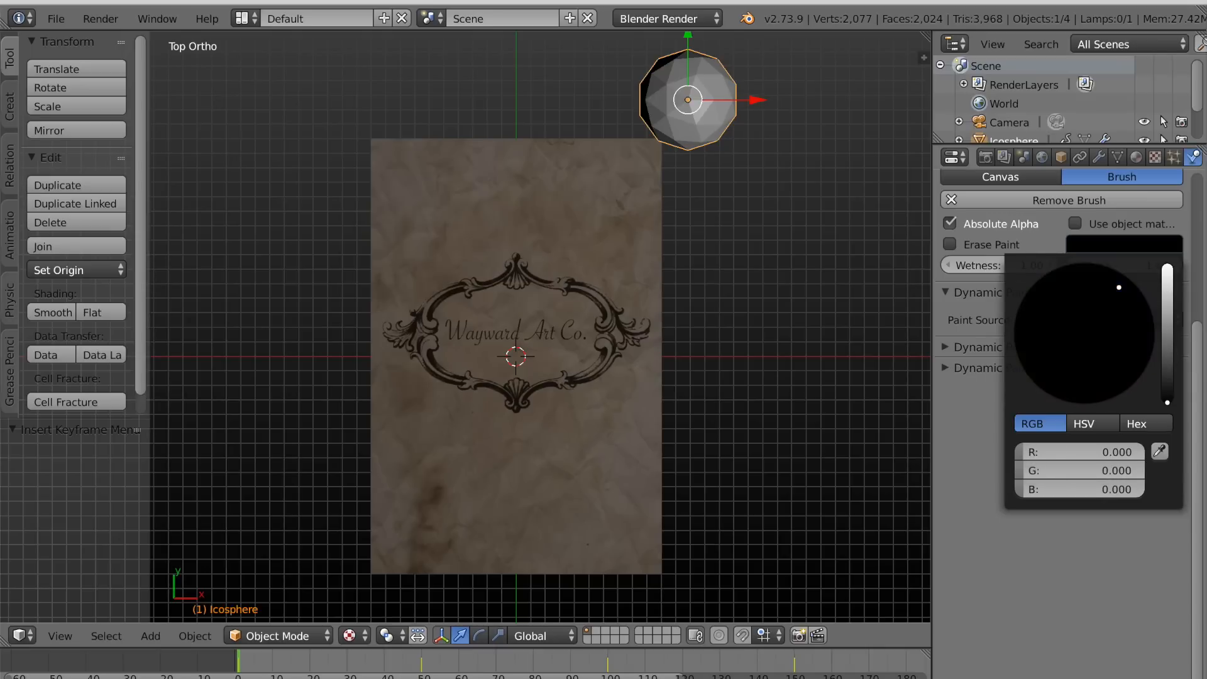
left_click(1059, 532)
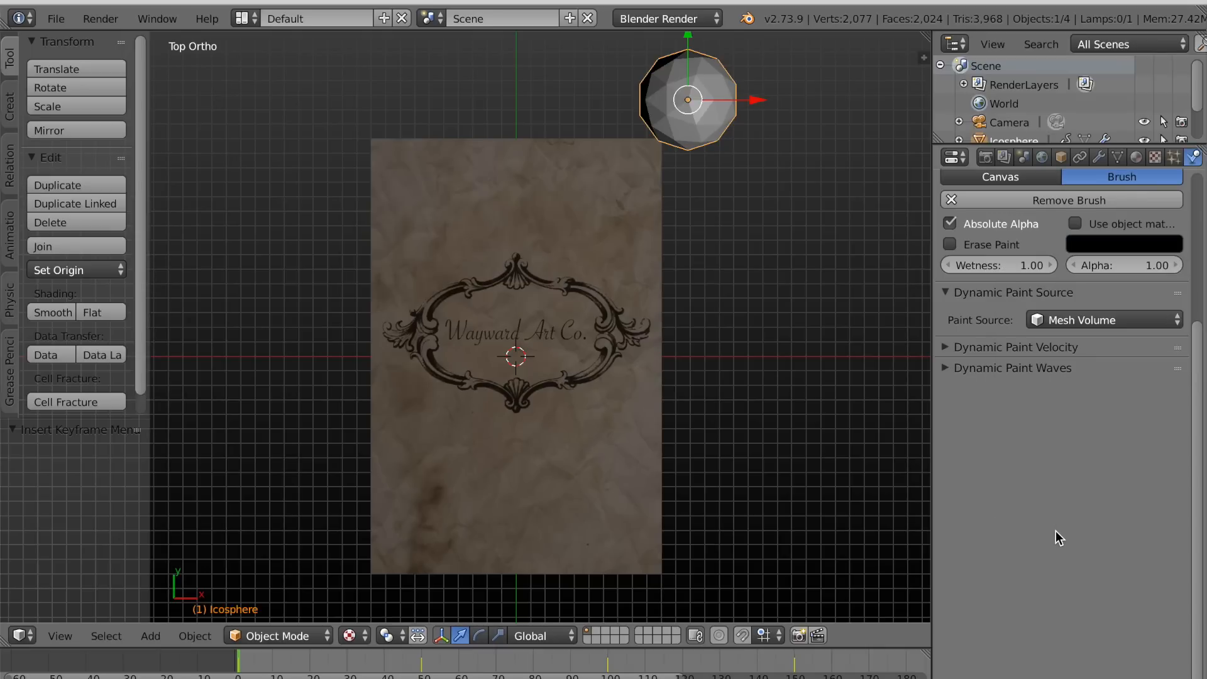
Set the ico sphere brush's paint source to Proximity with a paint distance of 0.800.
left_click(1076, 322)
left_click(1053, 257)
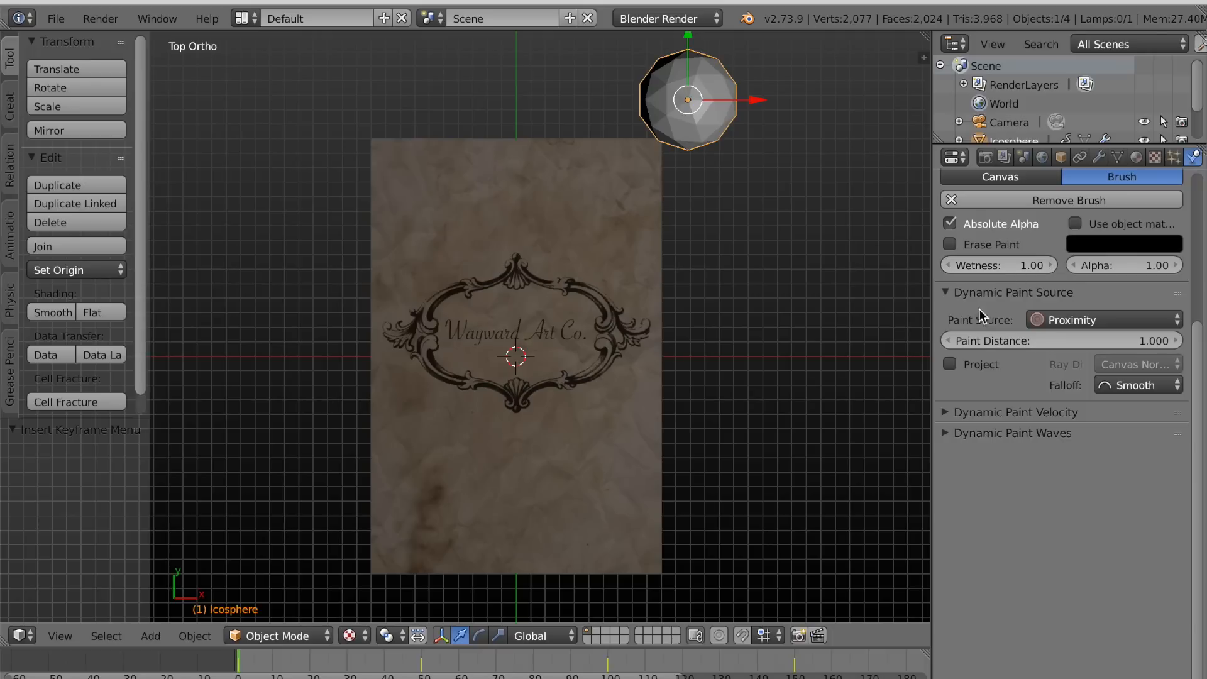
left_click(948, 340)
left_click(949, 340)
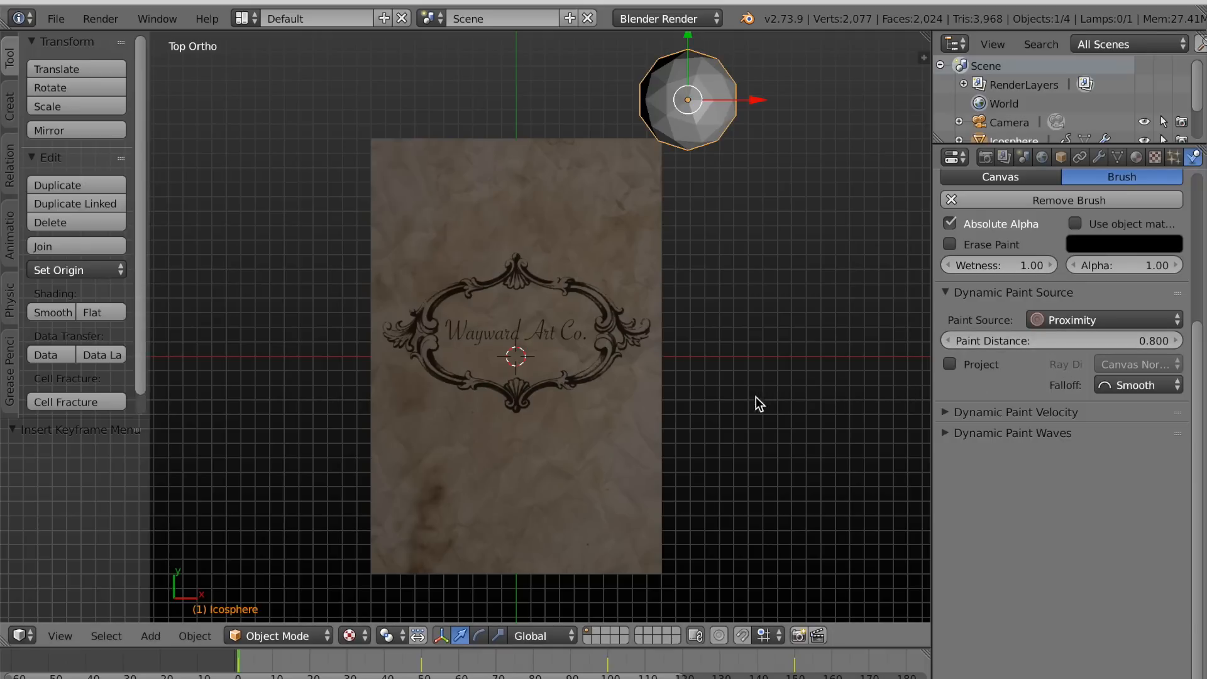
Select the plane and bake its Dynamic Paint image sequence into the Burn folder.
right_click(559, 435)
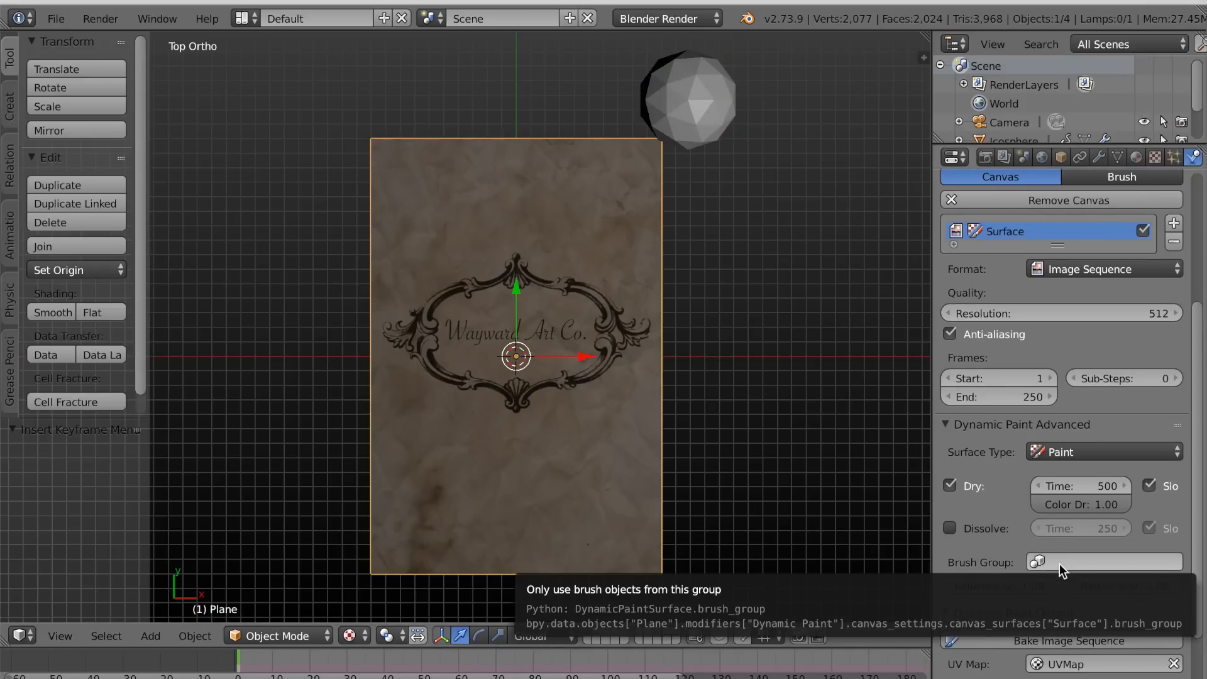
scroll(1058, 564, "down", 2)
scroll(1058, 564, "down", 4)
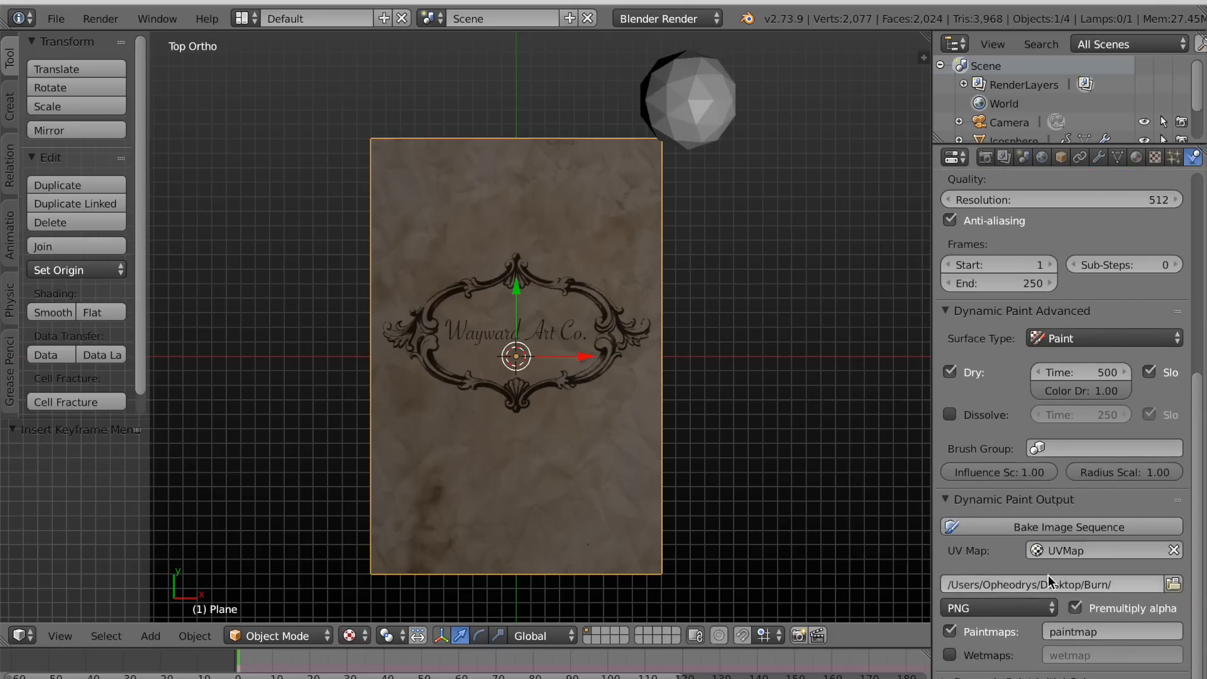
left_click(1049, 526)
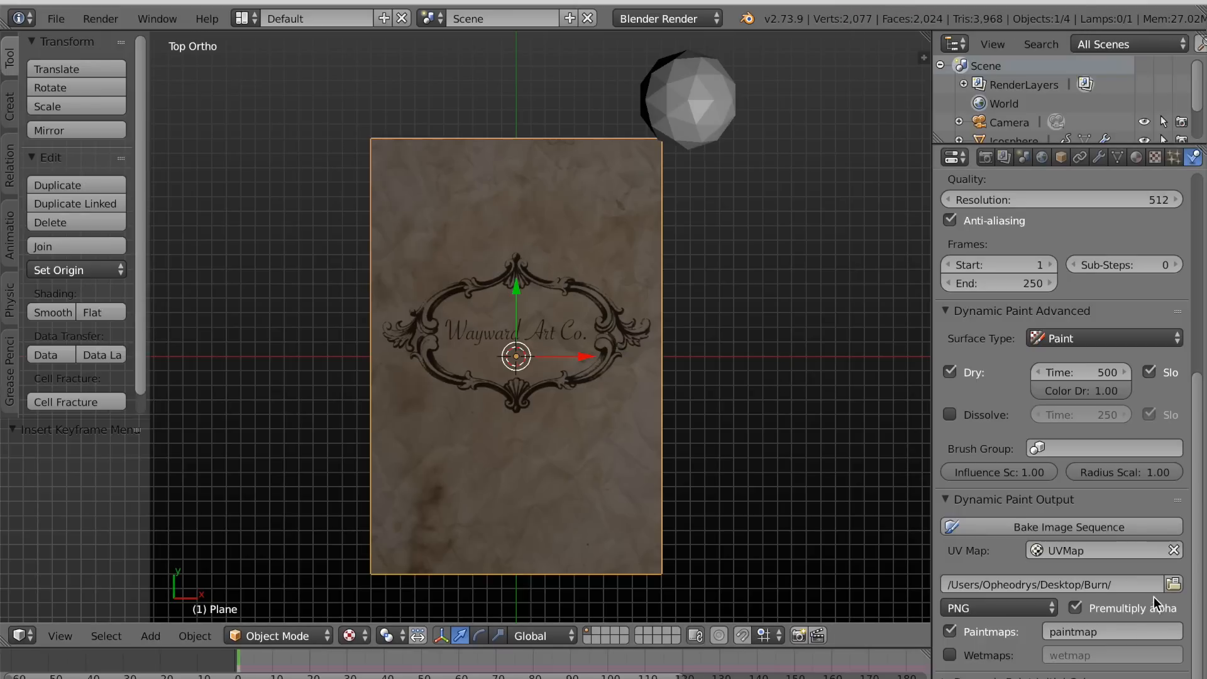
Set the canvas's image sequence output path to the Emission folder on the Desktop.
left_click(1171, 583)
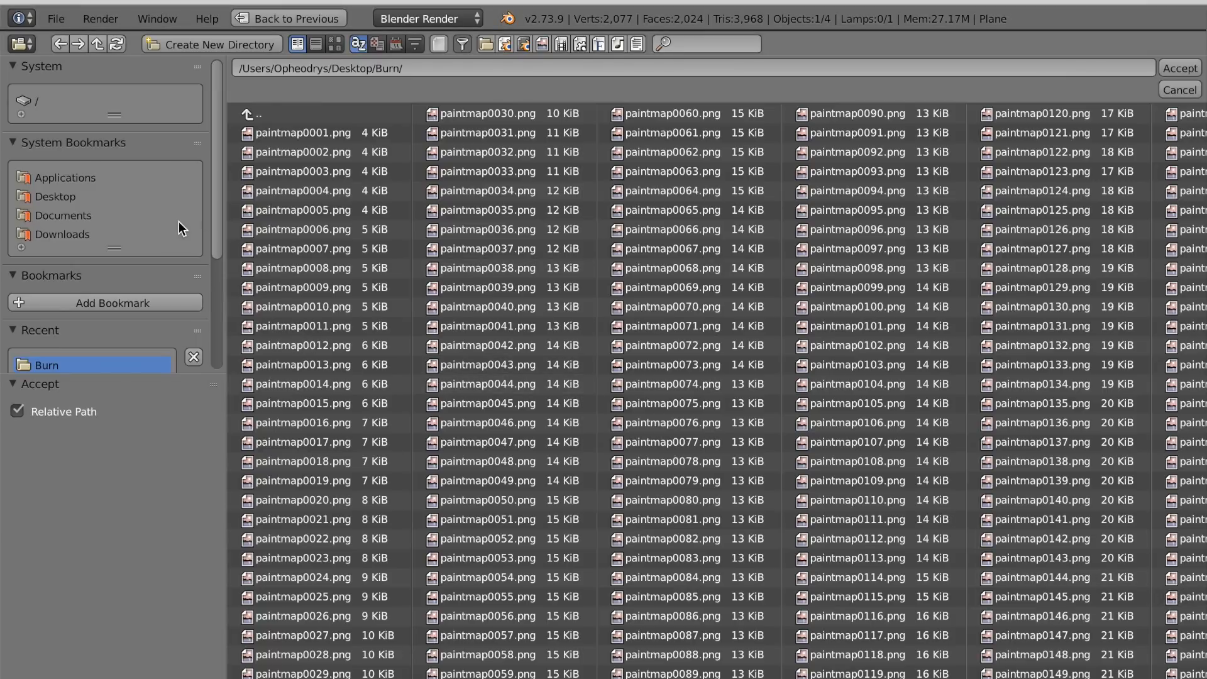
left_click(55, 196)
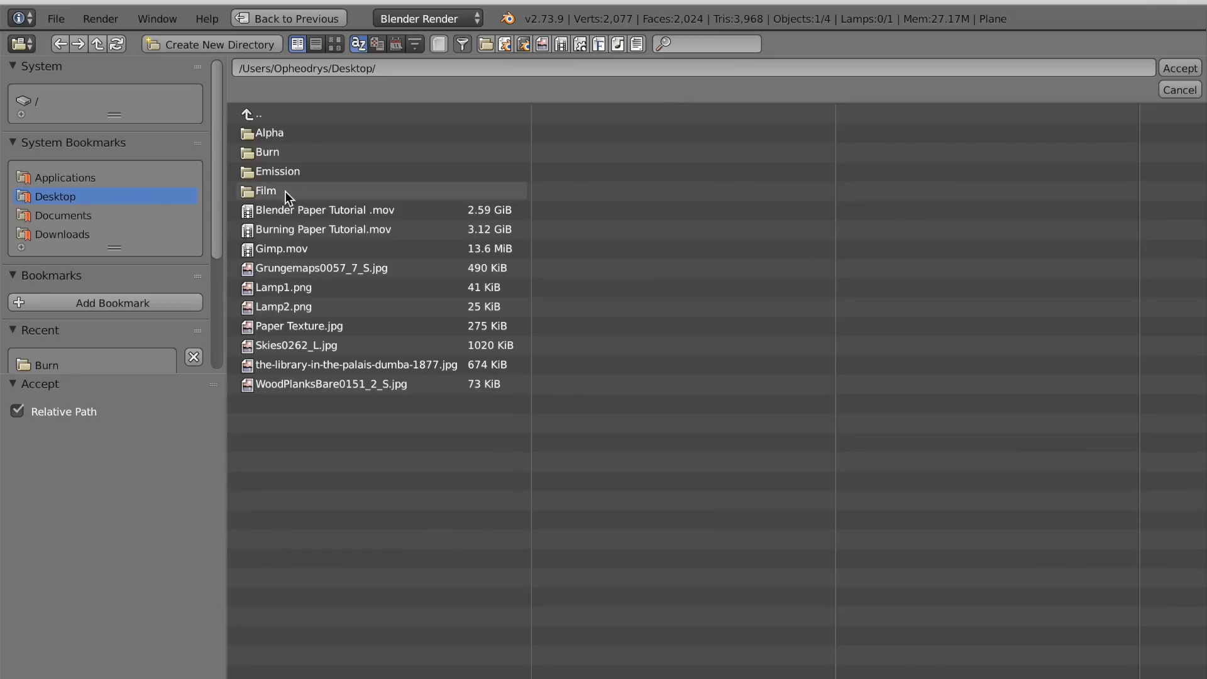
left_click(288, 175)
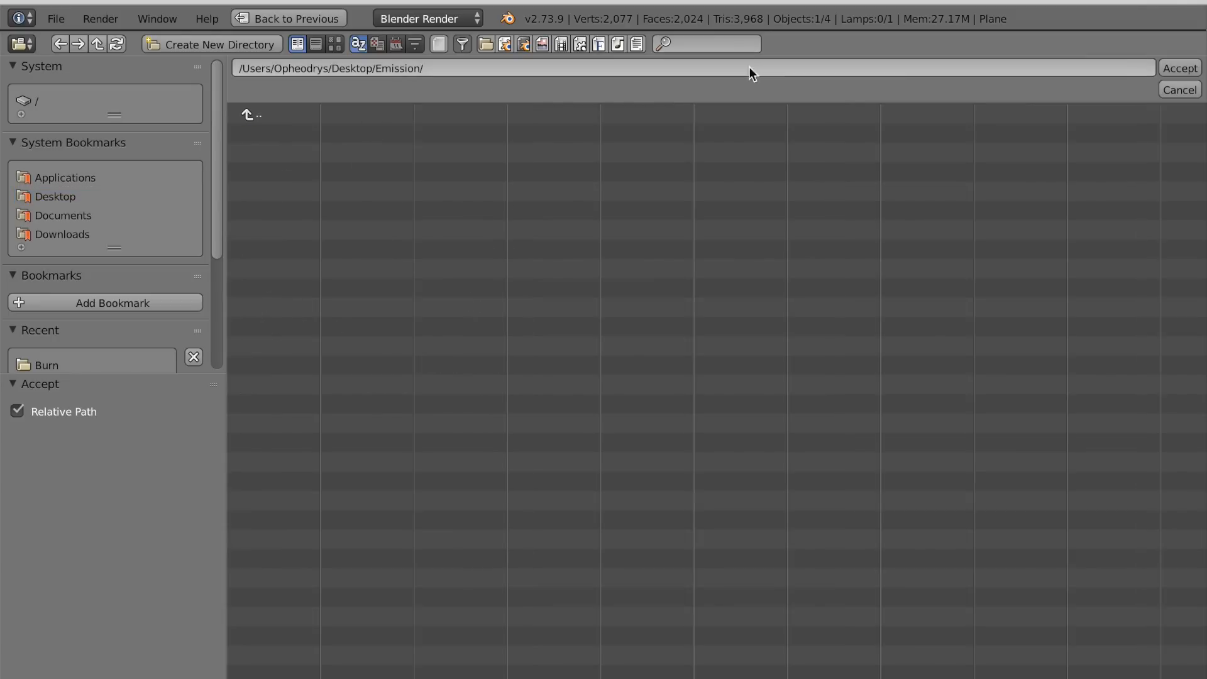
left_click(1179, 67)
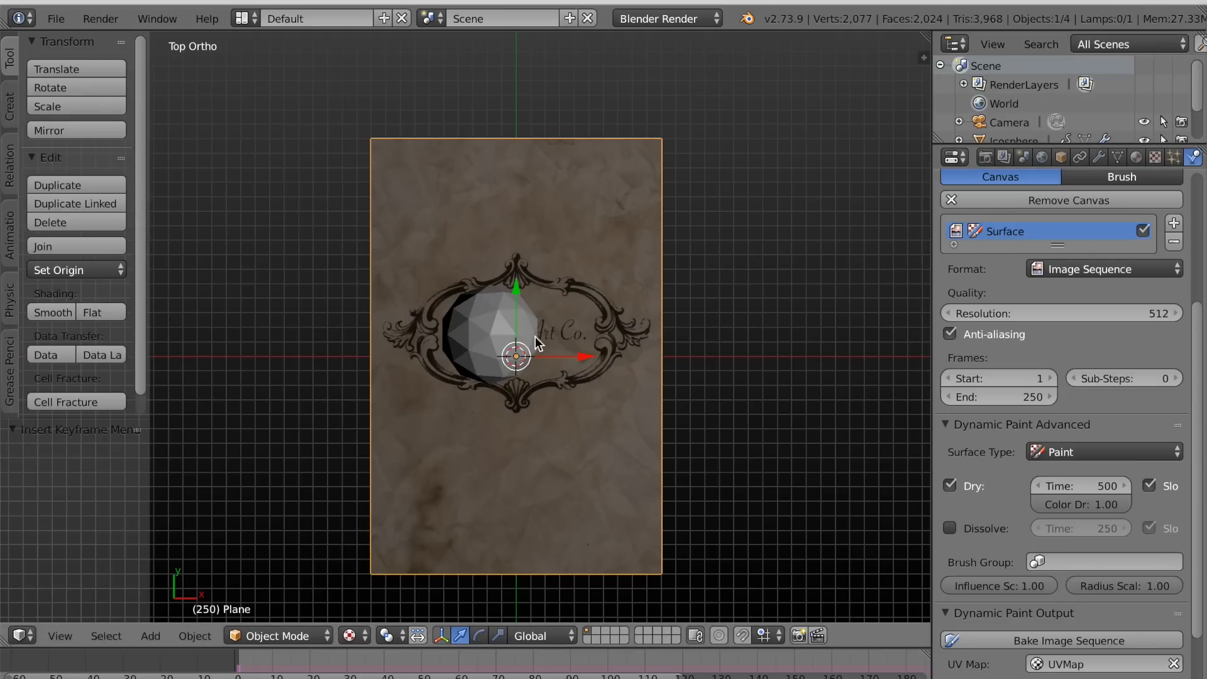
Select the ico sphere, return to frame 1 and set its brush paint source to Mesh Volume.
right_click(494, 337)
left_click(239, 668)
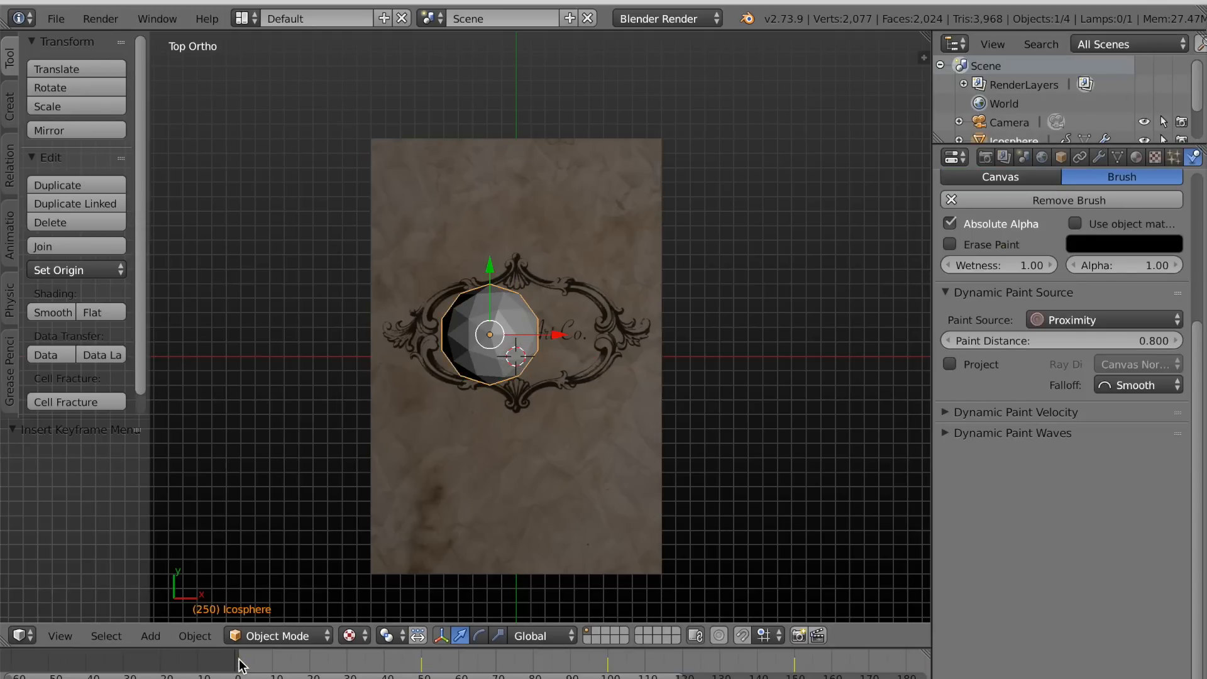
left_click(1068, 321)
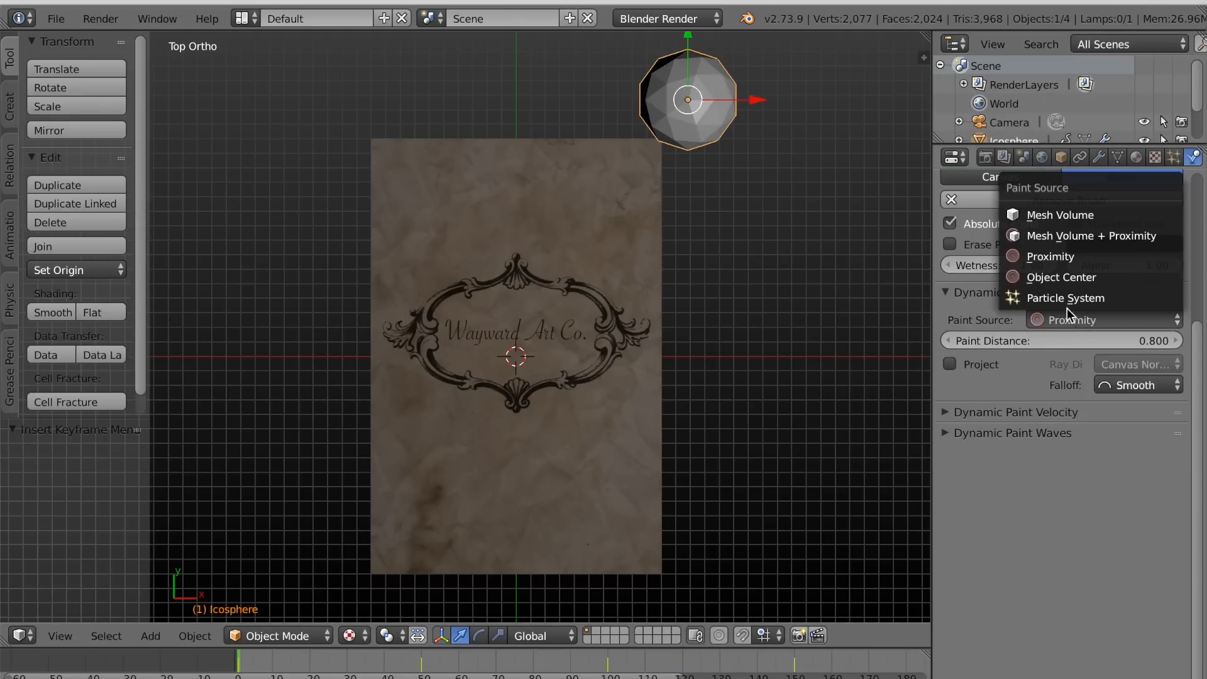
left_click(1056, 217)
Change the ico sphere brush's paint color to a bright, saturated orange.
left_click(1091, 247)
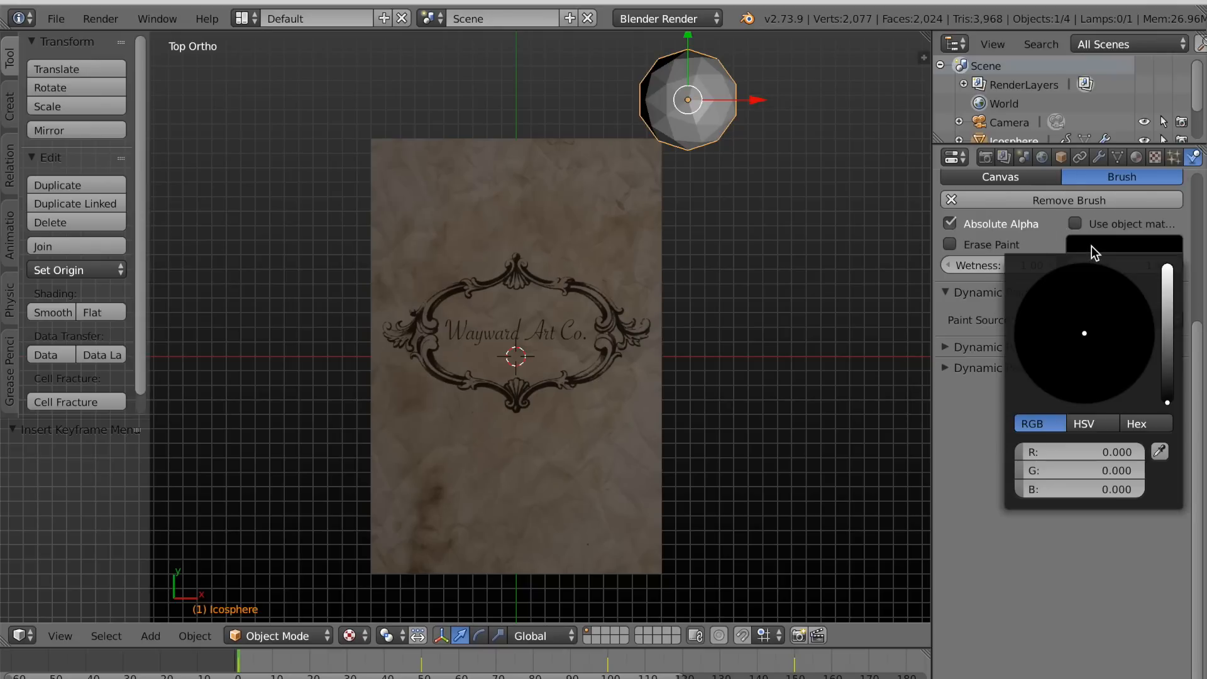
left_click(1167, 299)
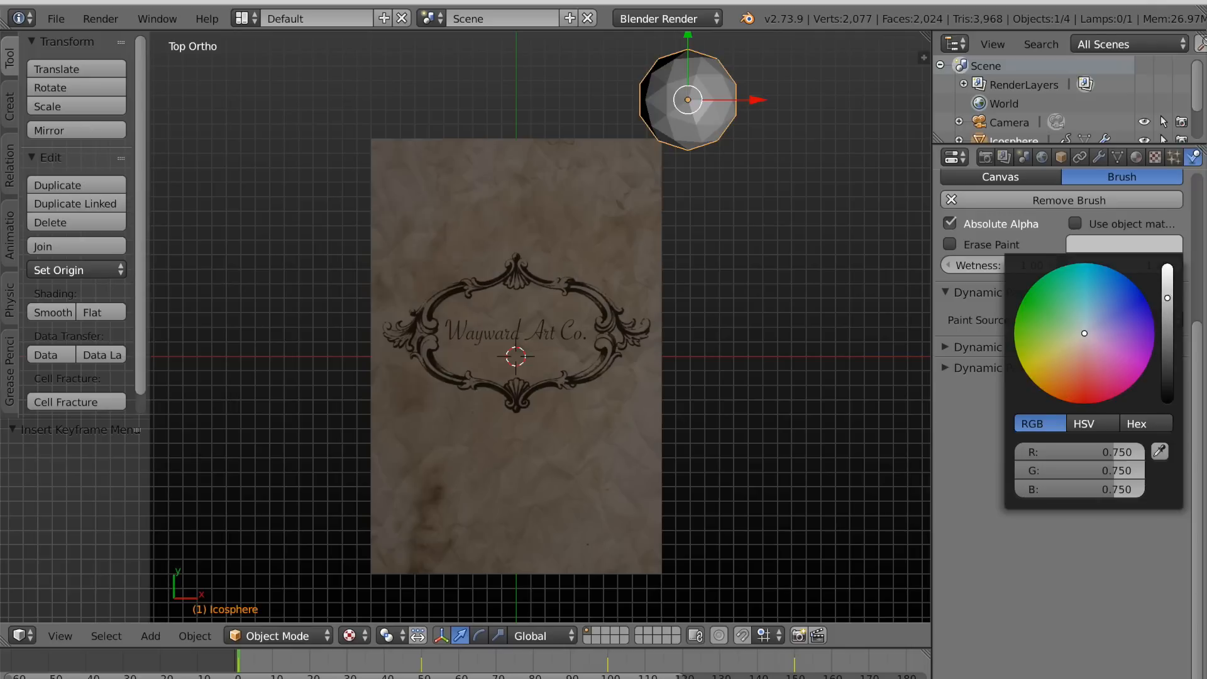
left_click(1069, 365)
left_click_drag(1069, 366, 1057, 399)
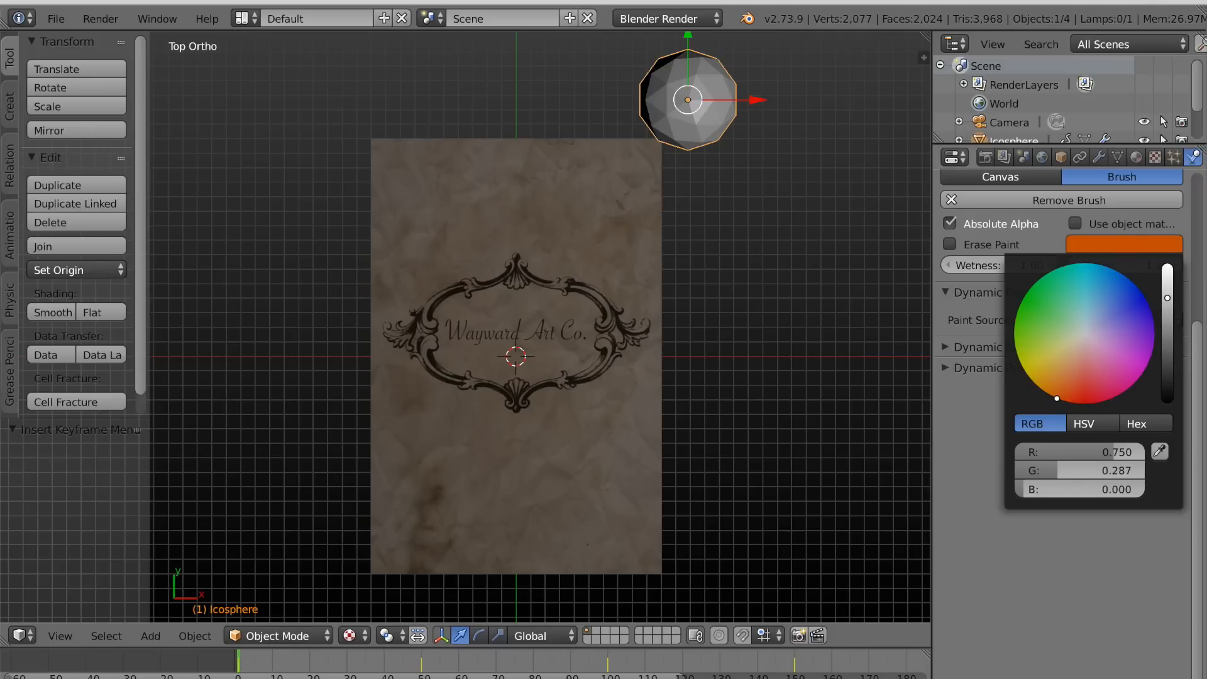
left_click(1167, 287)
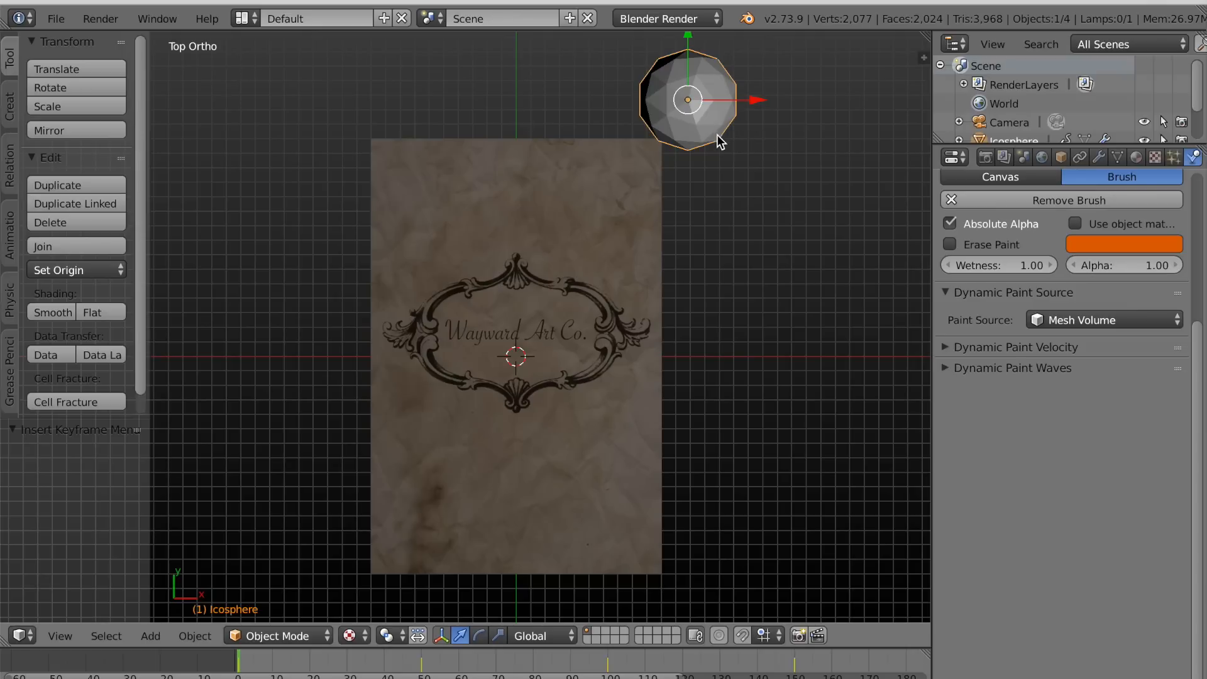
Scale the ico sphere up very slightly, by a factor of about 1.004.
middle_click_drag(756, 152, 635, 359, "shift")
scroll(703, 297, "up", 4)
scroll(592, 348, "up", 1)
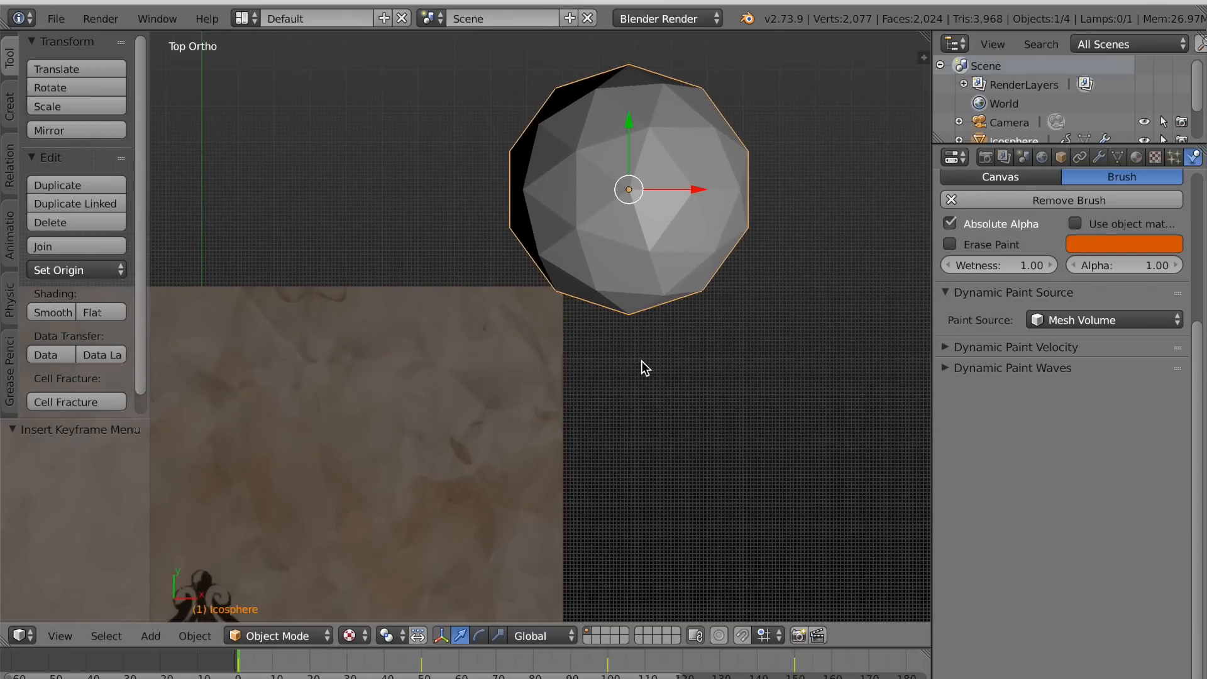
key("s")
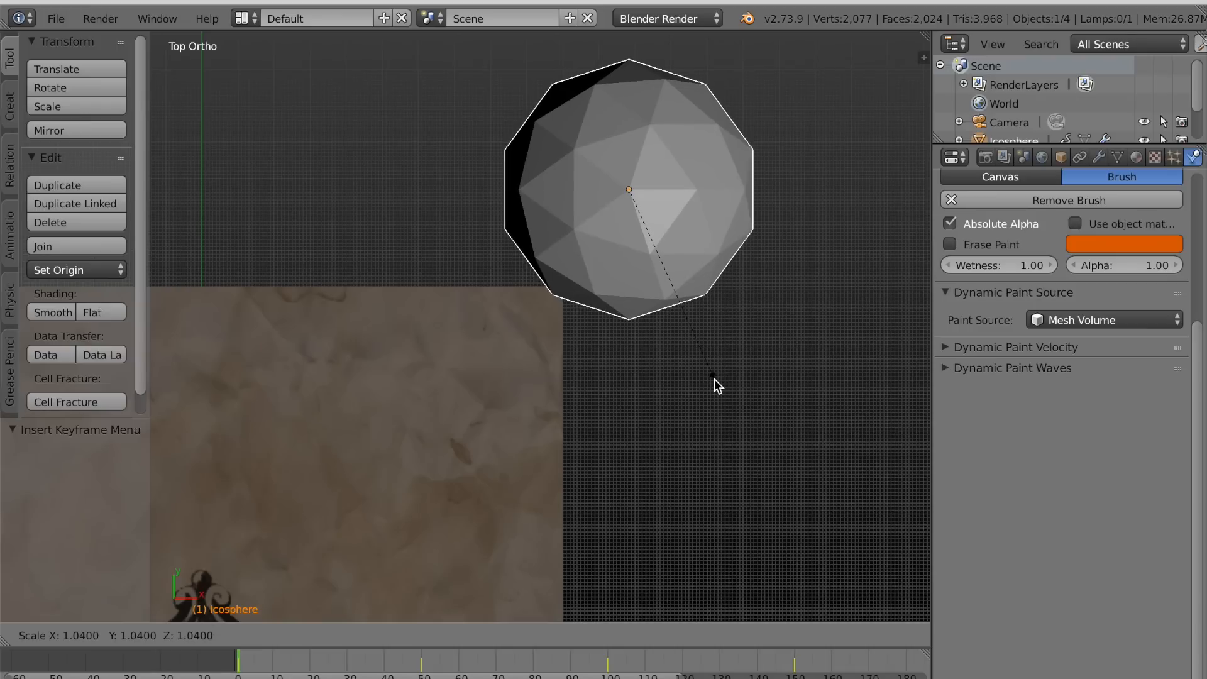
left_click(715, 379)
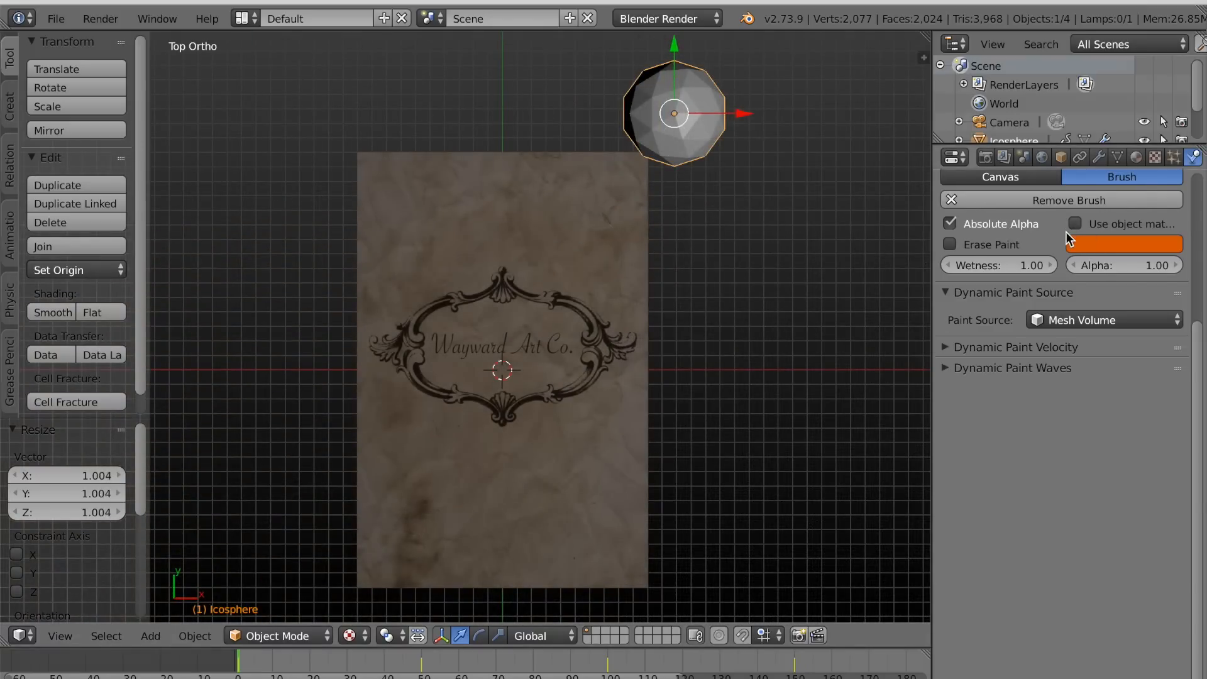
Select the plane and bake its Dynamic Paint image sequence into the Emission folder.
scroll(1065, 238, "up", 5)
right_click(490, 431)
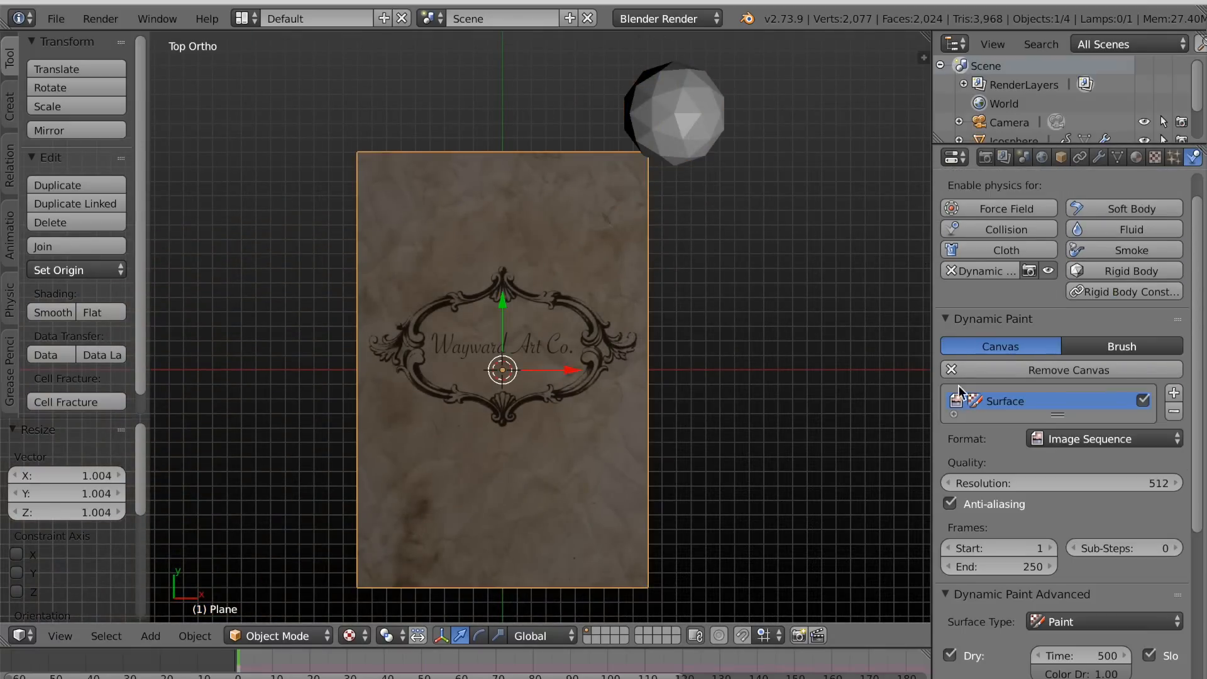
scroll(1006, 518, "down", 10)
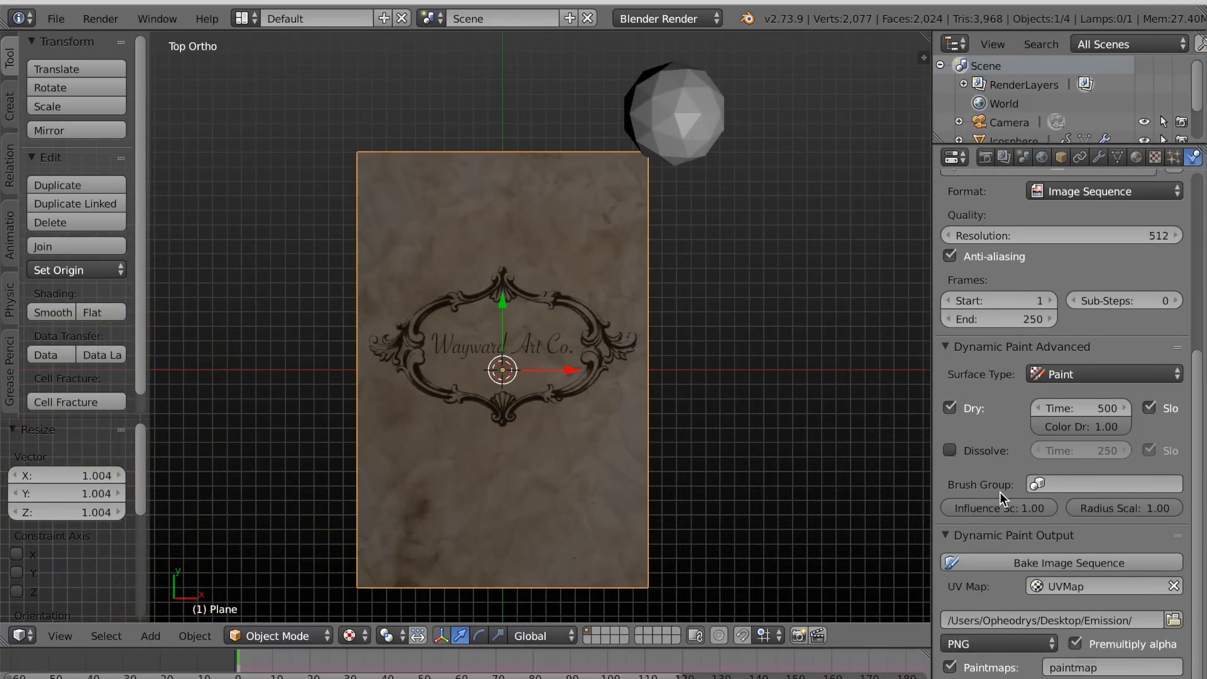
left_click(1021, 564)
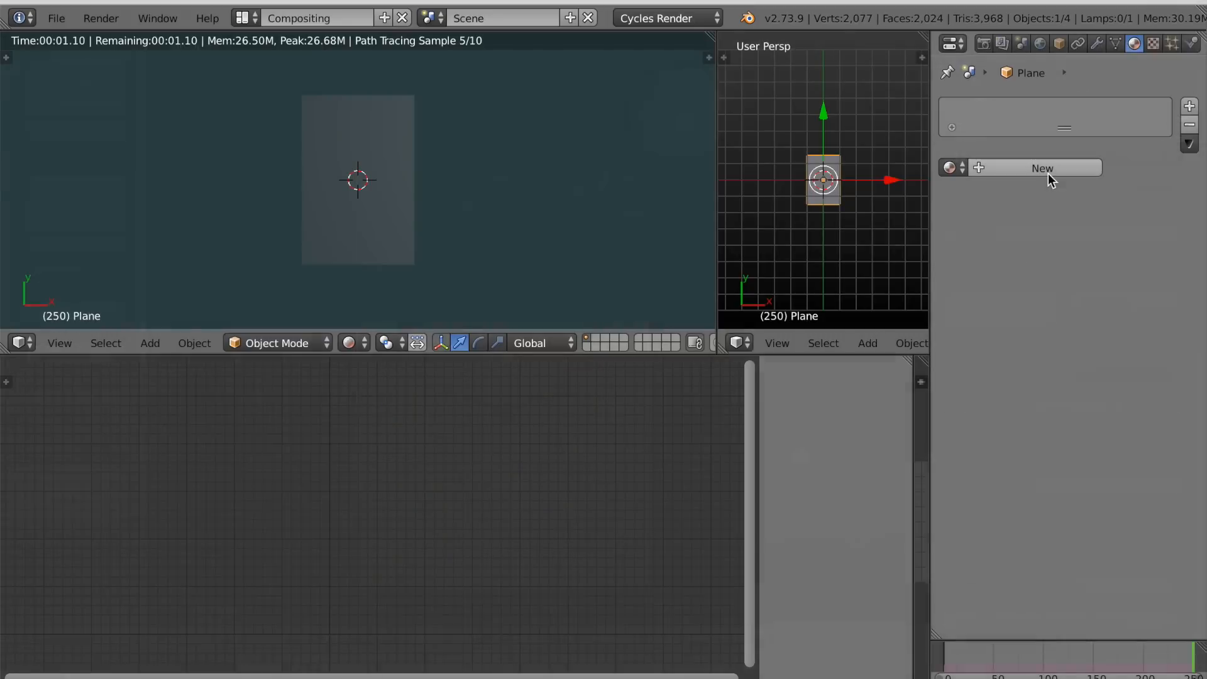
Create a new Cycles material for the plane.
left_click(1047, 170)
scroll(545, 554, "up", 2)
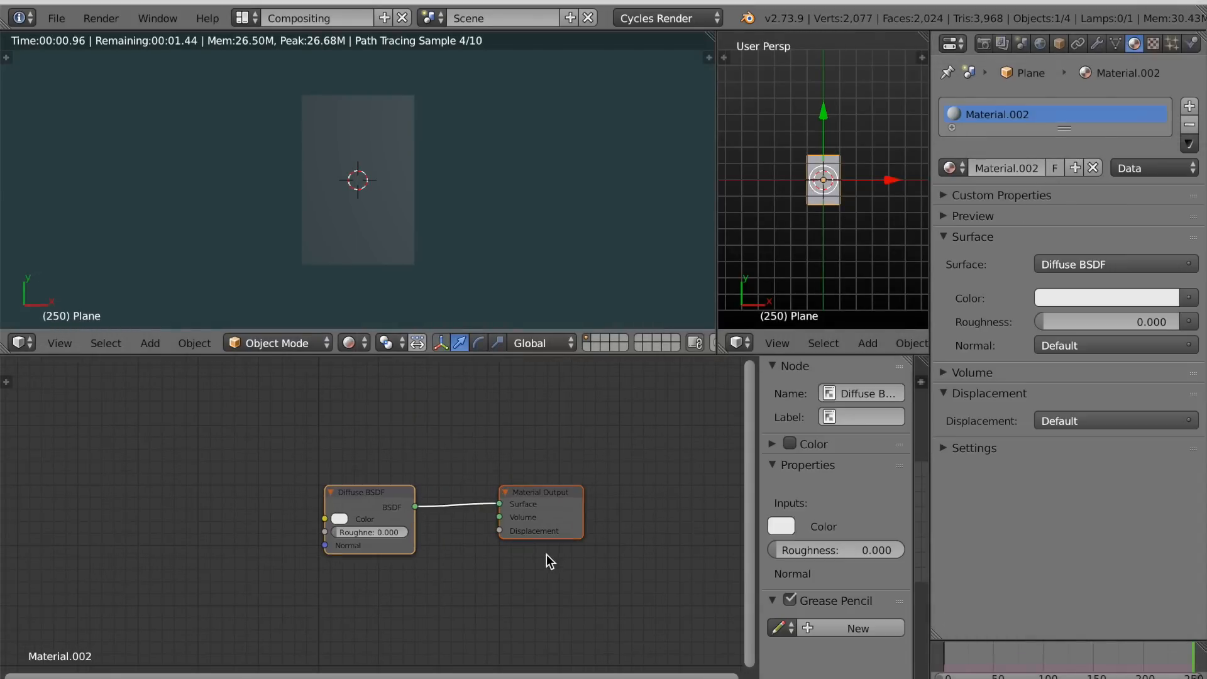
middle_click_drag(482, 594, 448, 590)
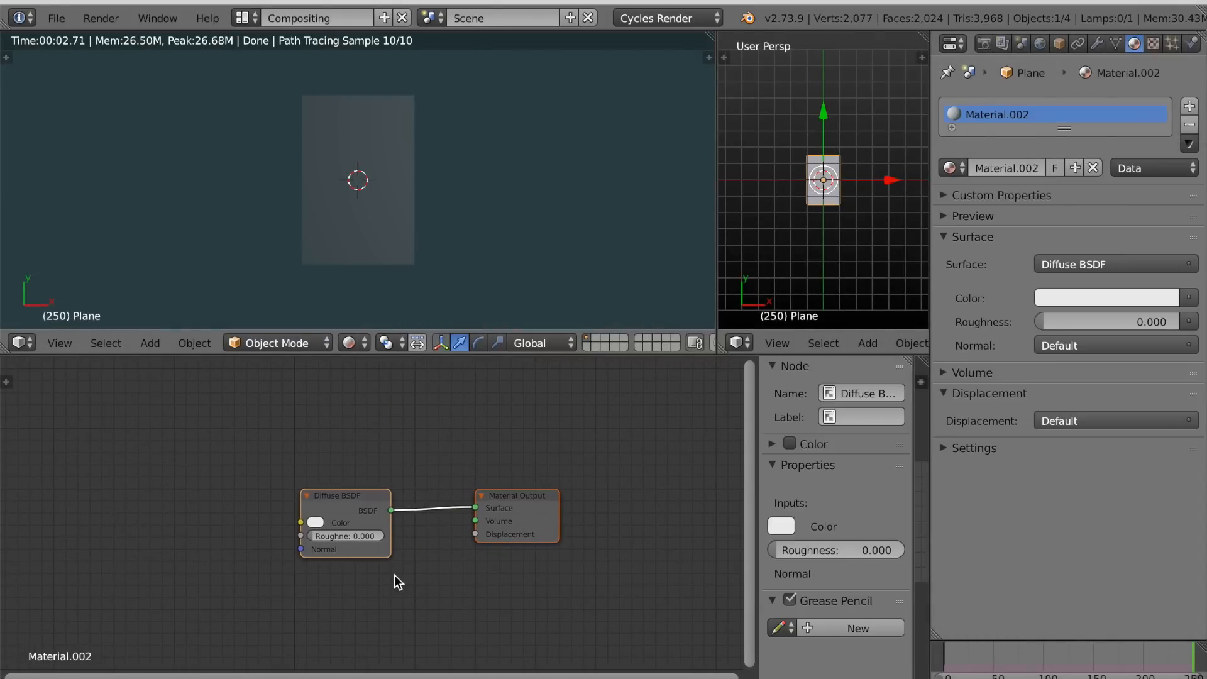
Add an Image Texture with Mapping and Texture Coordinate nodes to the Diffuse BSDF color and assign Paper Texture.jpg.
key("ctrl+t")
middle_click_drag(333, 582, 404, 588)
scroll(405, 588, "up", 1)
left_click(290, 528)
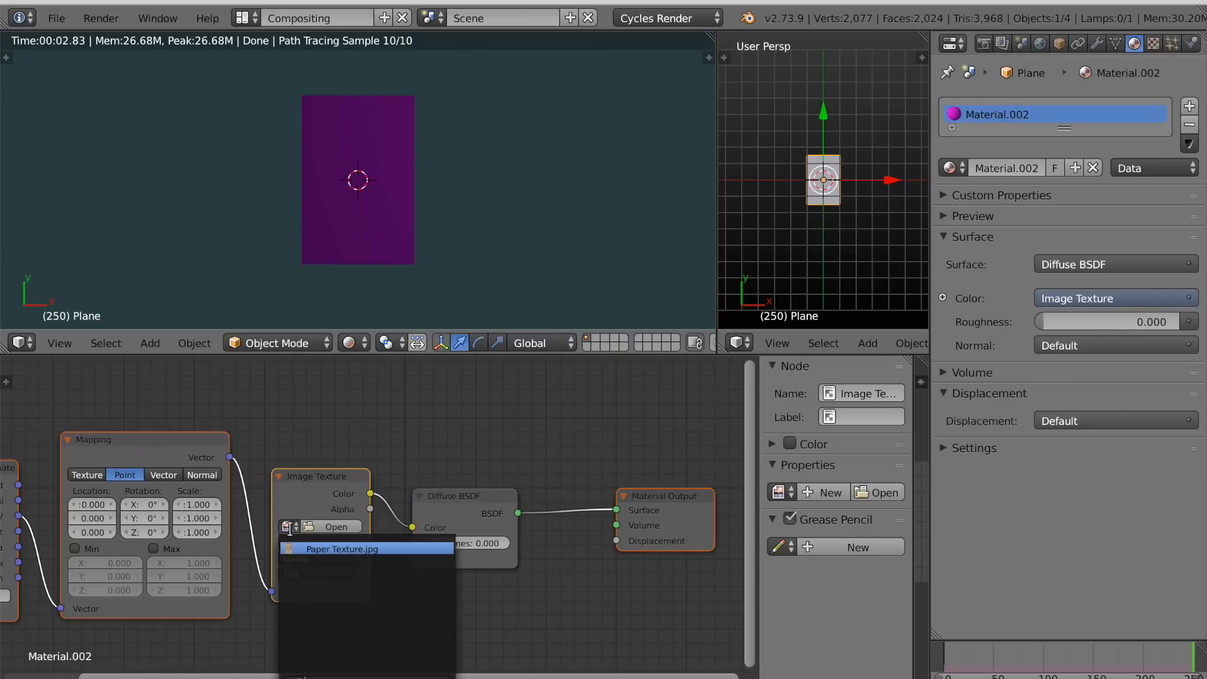
left_click(326, 549)
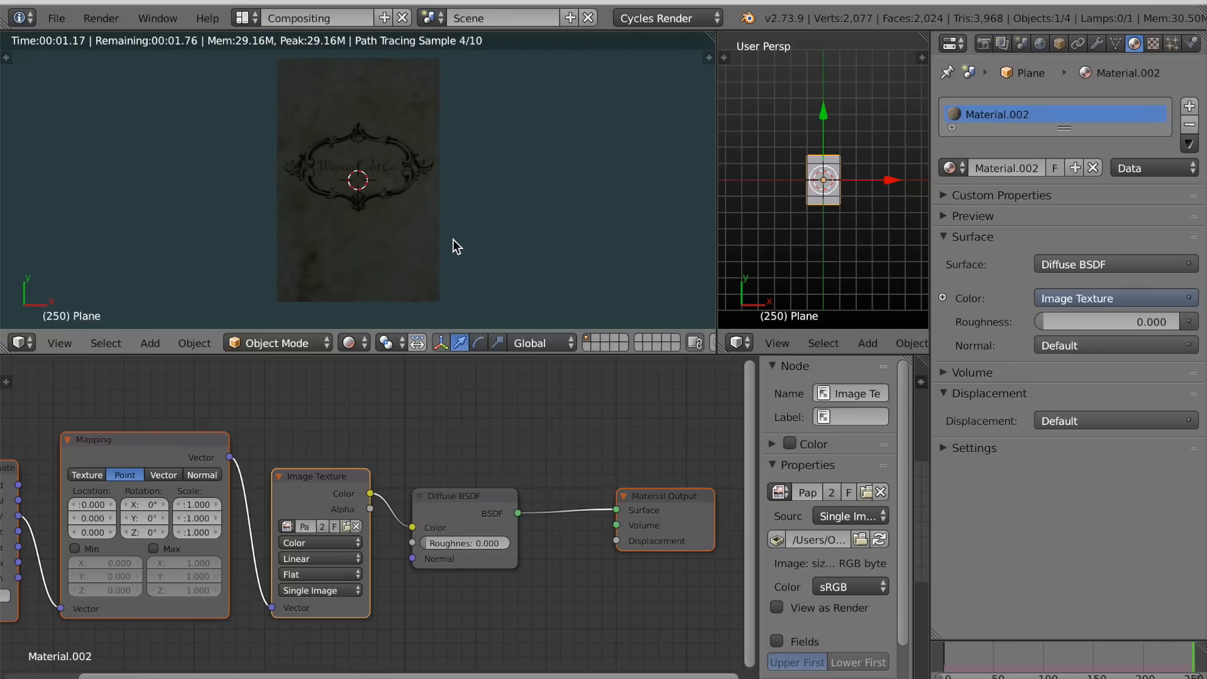
Move the Texture Coordinate, Mapping and Image Texture nodes together up and away from the Diffuse BSDF.
scroll(457, 247, "down", 1)
scroll(455, 443, "down", 5)
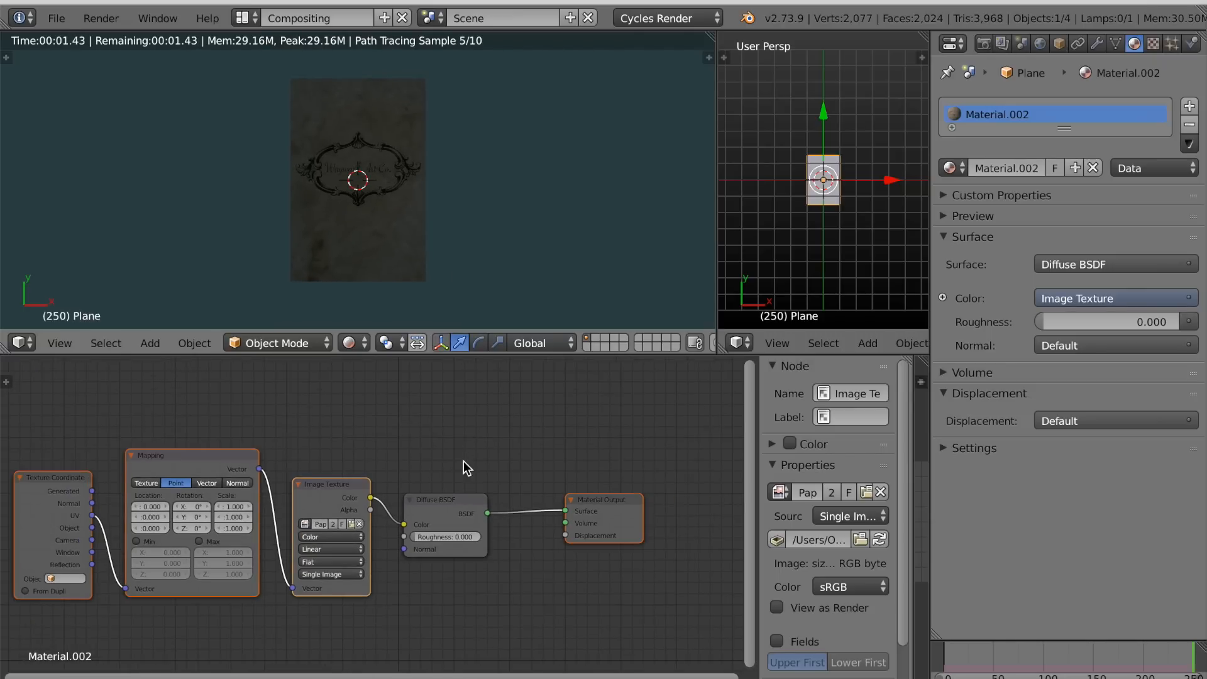
scroll(370, 553, "left", 3)
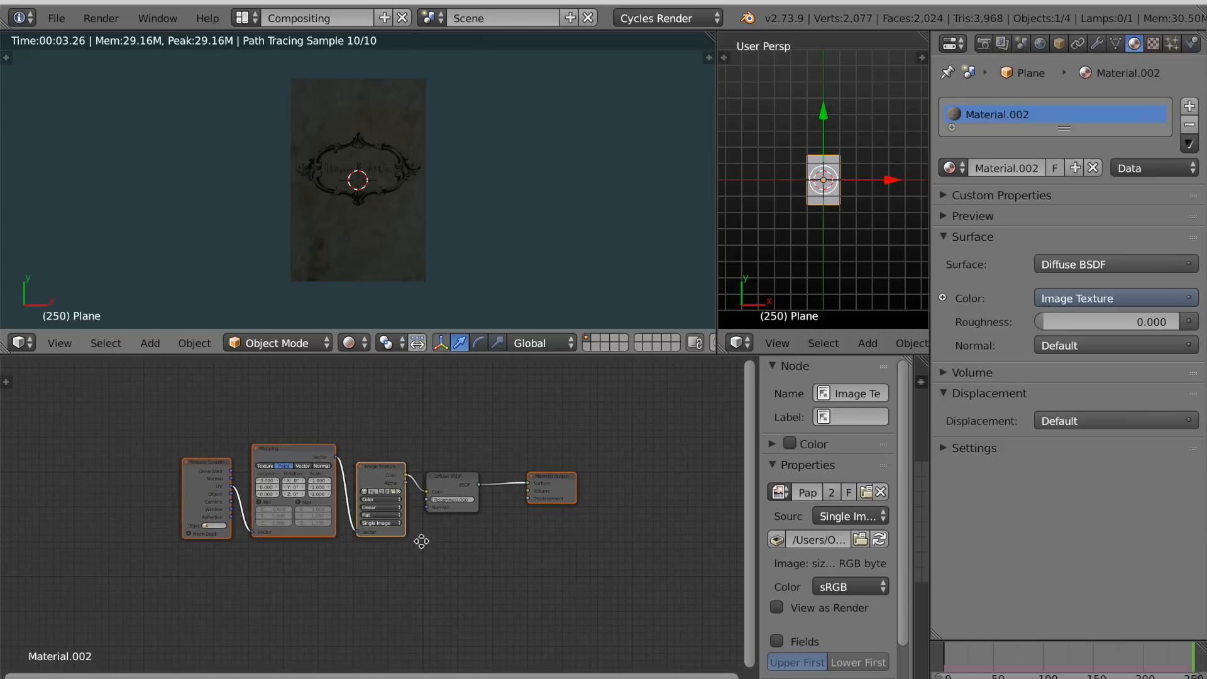
key("b")
left_click_drag(181, 555, 374, 507)
key("g")
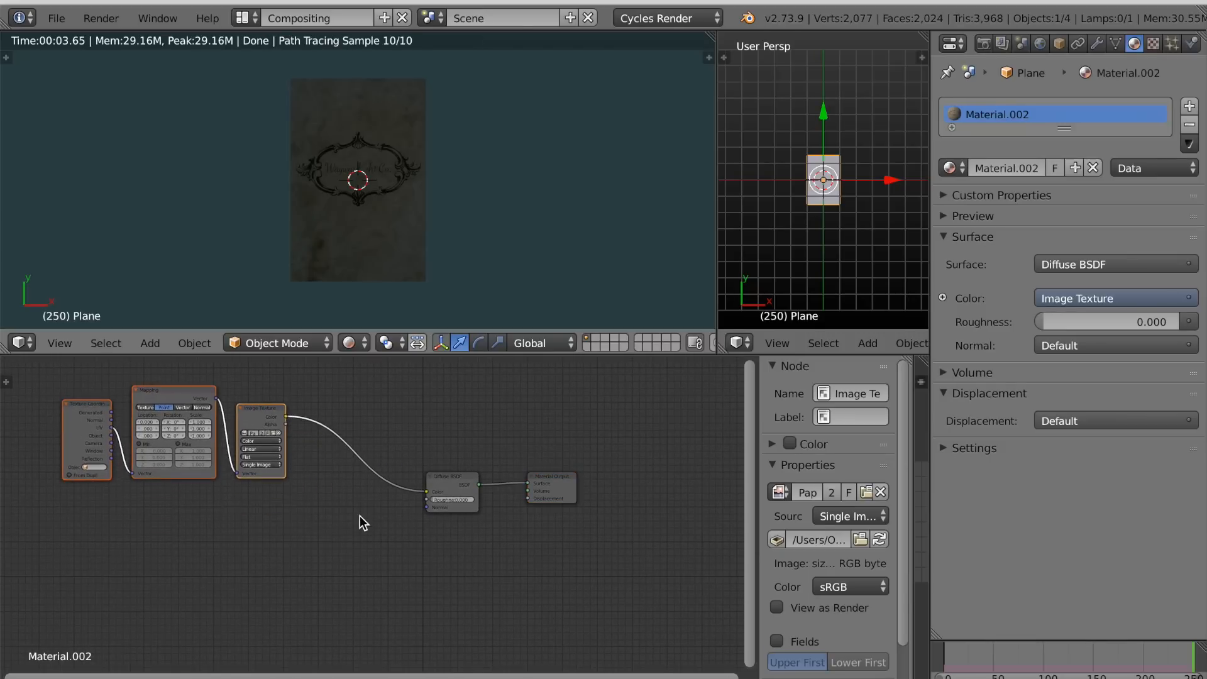
left_click(344, 499)
Move the Material Output node farther from the Diffuse BSDF to make room for more shader nodes.
scroll(369, 506, "up", 5)
middle_click_drag(458, 560, 263, 550)
left_click(431, 483)
left_click_drag(470, 463, 589, 477)
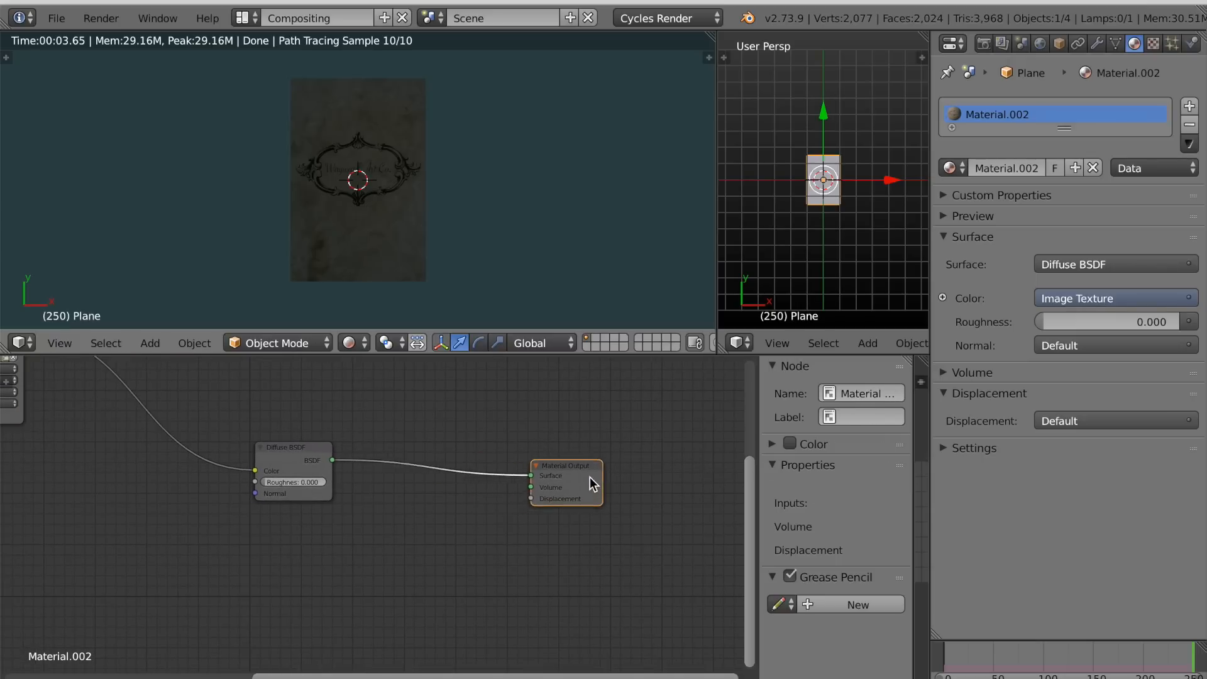
Add a Transparent BSDF below the Diffuse BSDF and combine both through a Mix Shader feeding the Material Output.
key("shift+a")
mouse_move(292, 559)
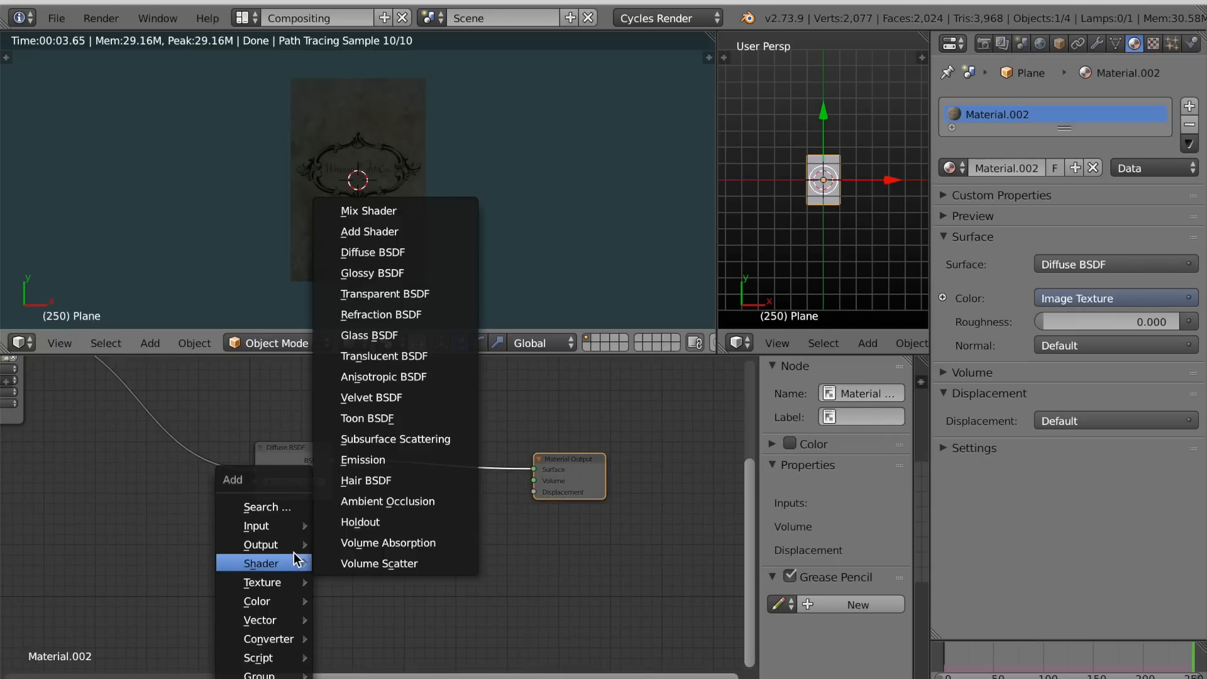
left_click(360, 293)
left_click(252, 579)
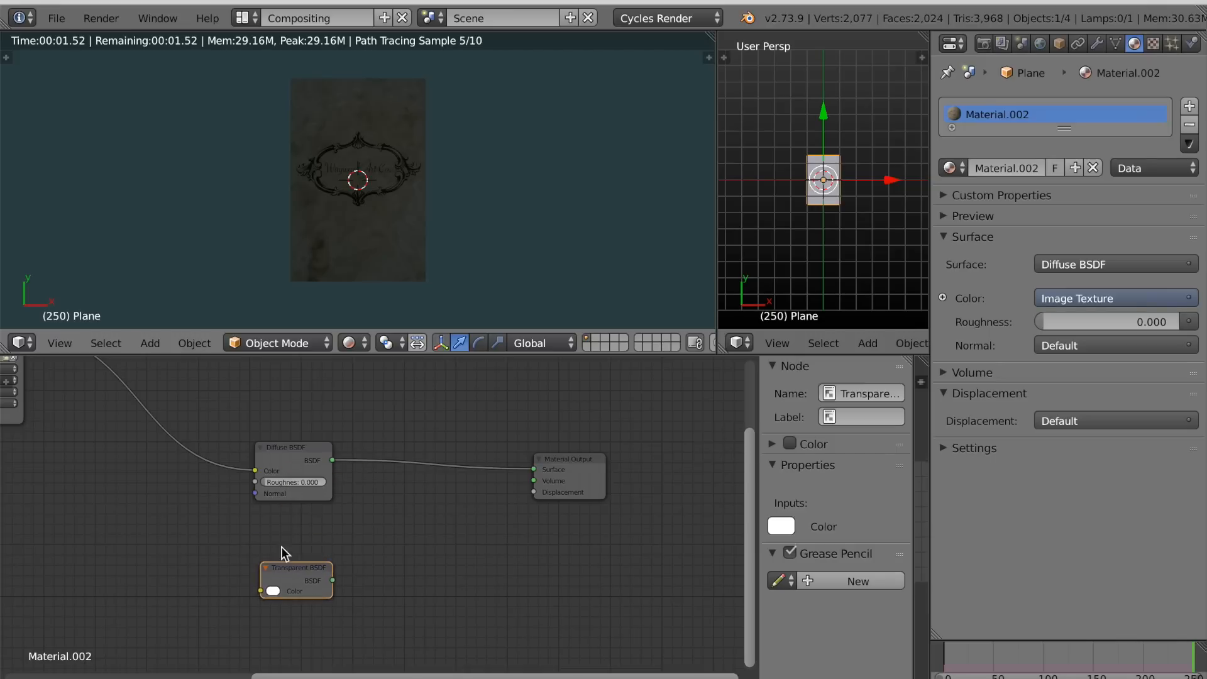
right_click_drag(323, 492, 314, 552, "ctrl+shift")
left_click_drag(501, 526, 436, 499)
Add a second Image Texture node above the Diffuse BSDF.
scroll(443, 480, "down", 1)
middle_click_drag(443, 480, 427, 560)
key("shift+a")
mouse_move(331, 444)
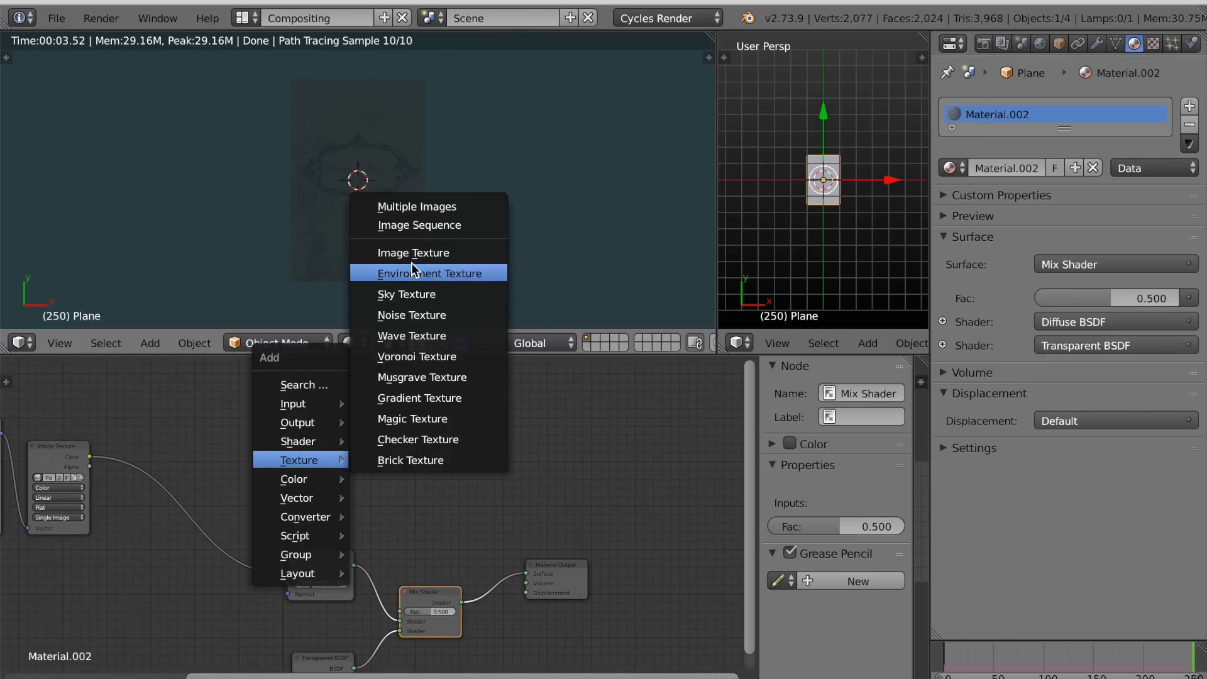
left_click(413, 256)
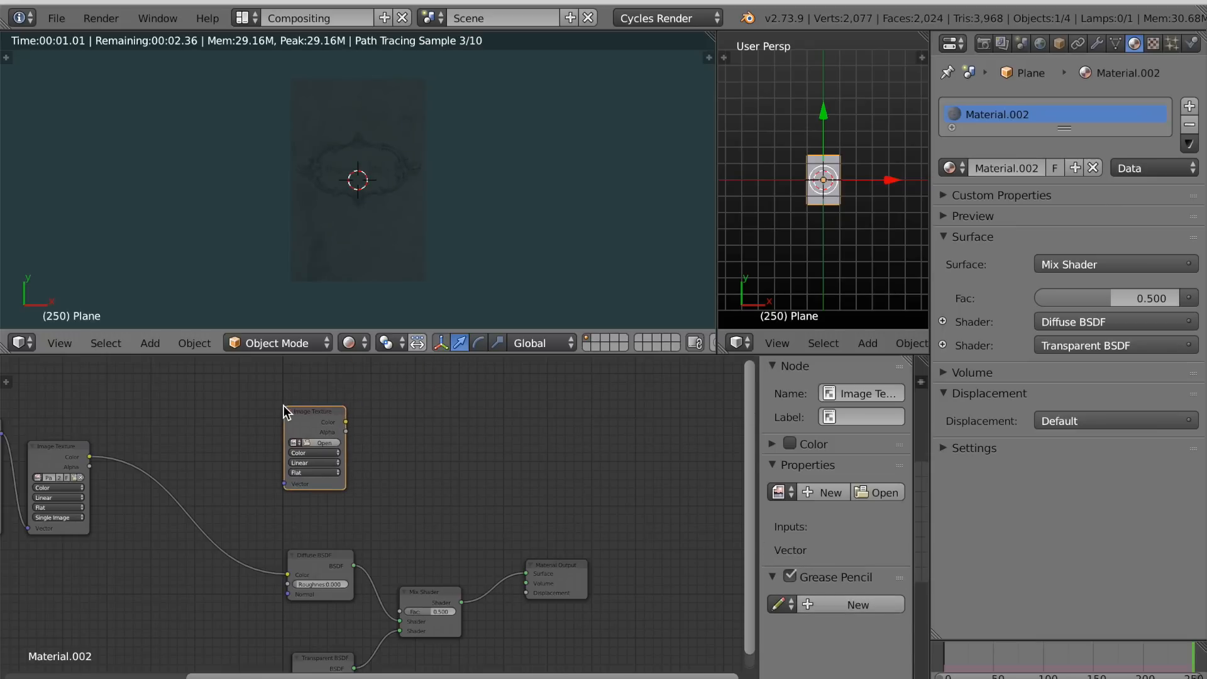
Load paintmap0001.png from the Desktop's Alpha folder into the new Image Texture node above the Diffuse BSDF.
scroll(372, 475, "up", 3)
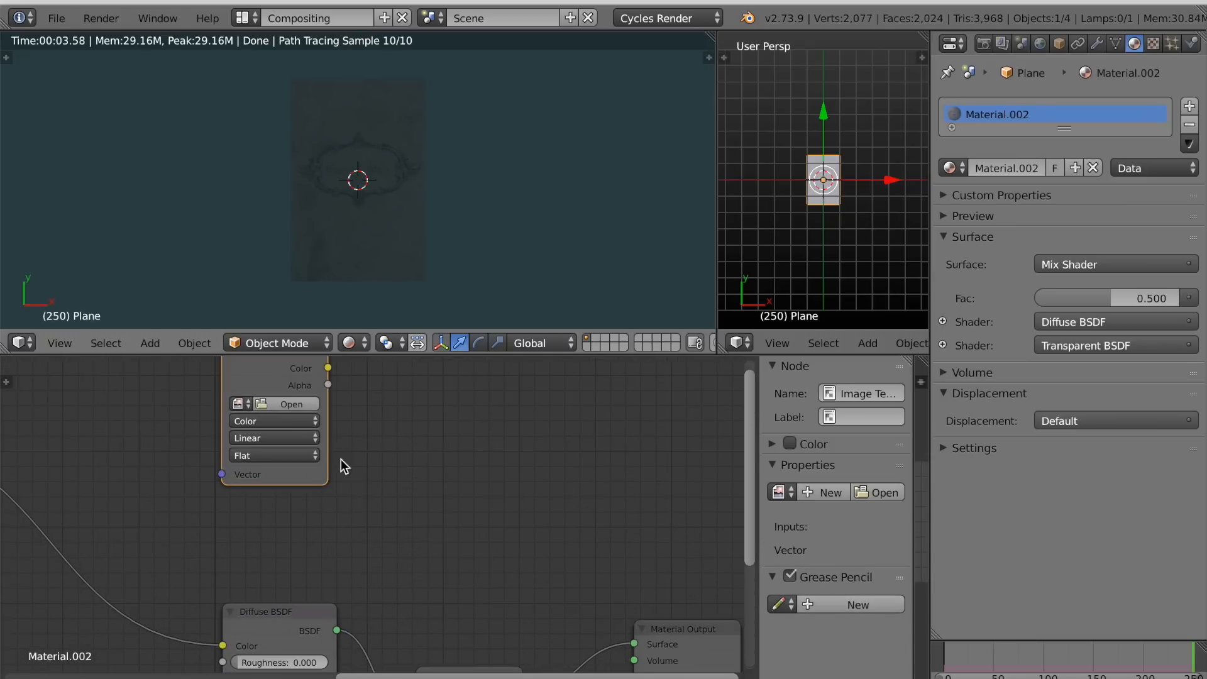
left_click(303, 406)
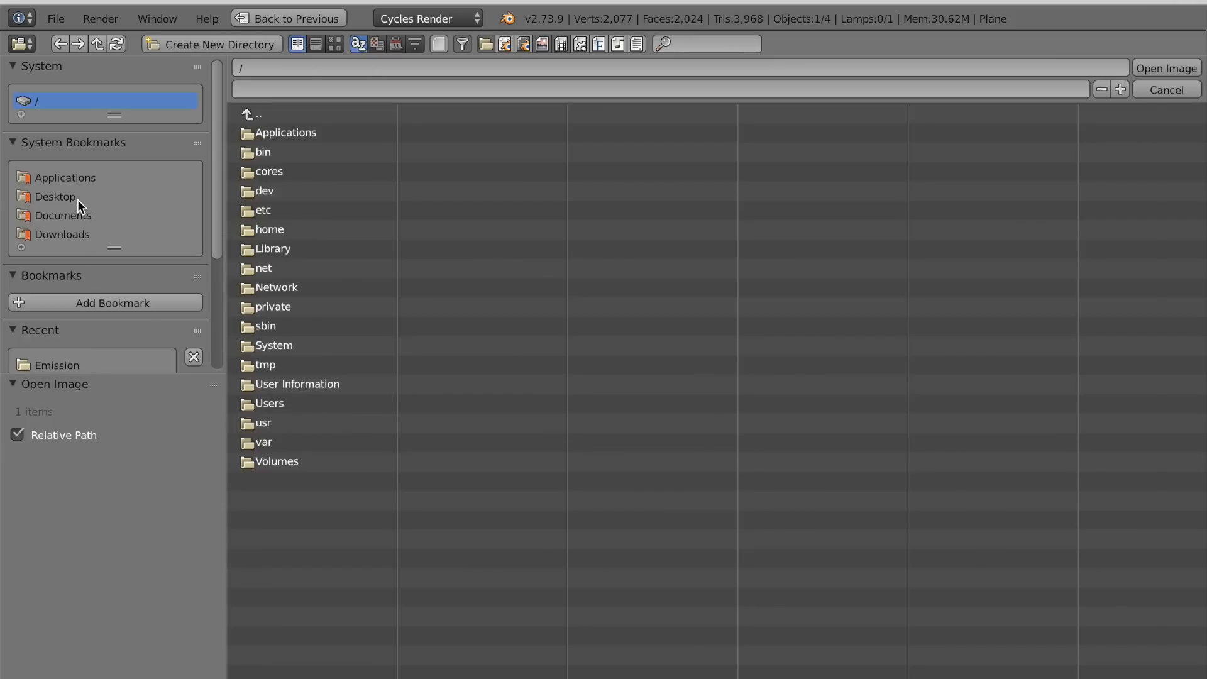
left_click(56, 197)
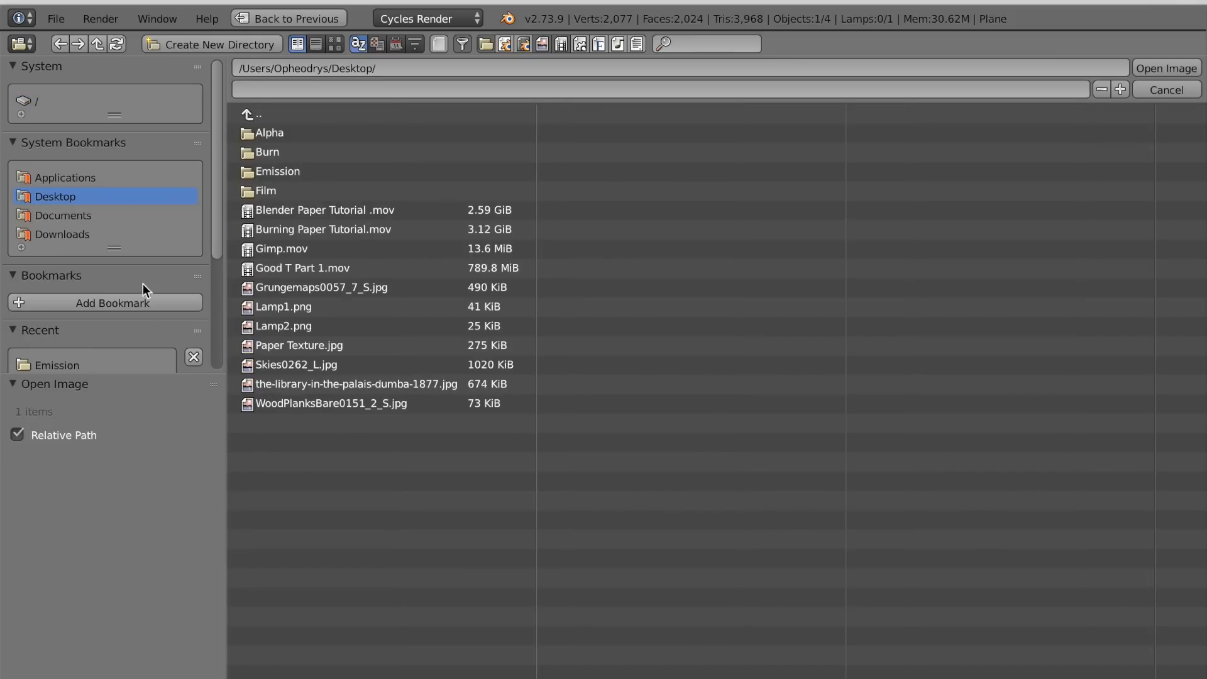
left_click(285, 138)
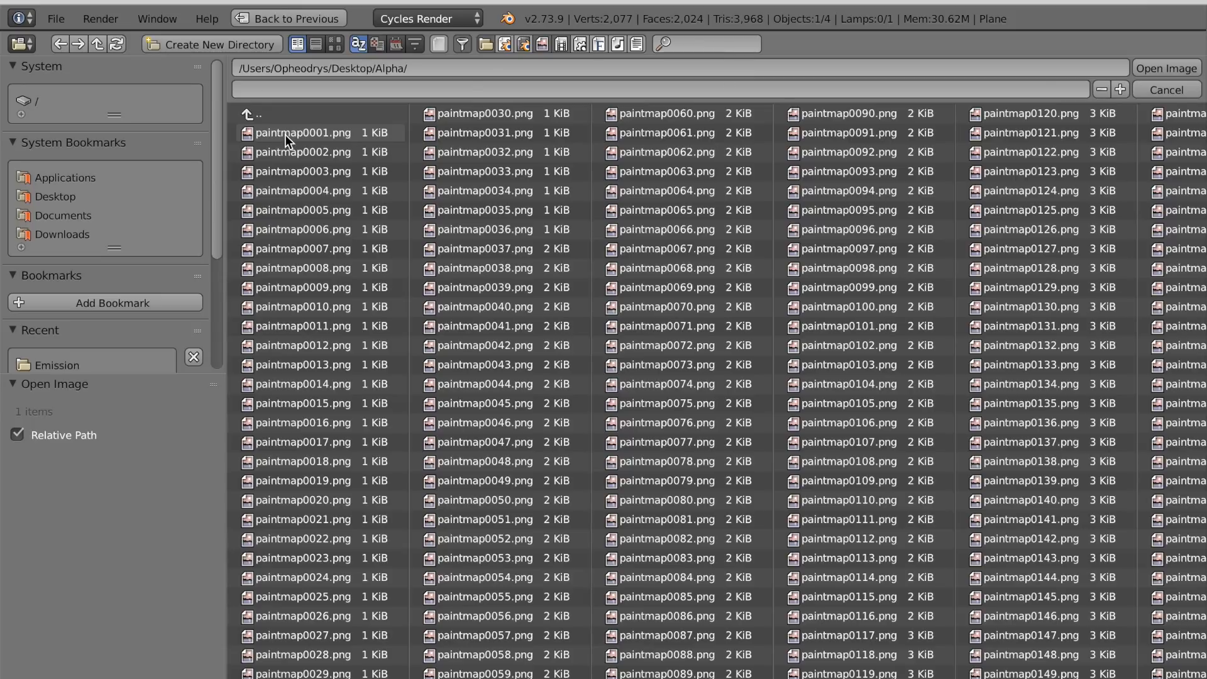
left_click(285, 134)
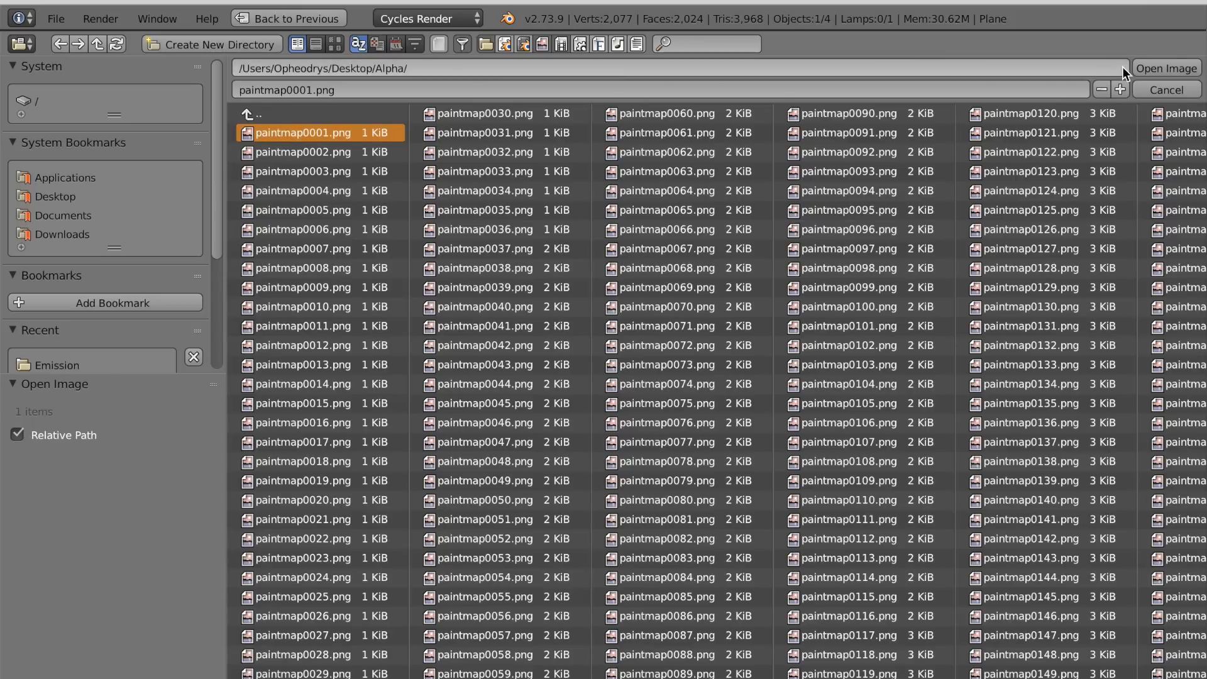
left_click(1146, 68)
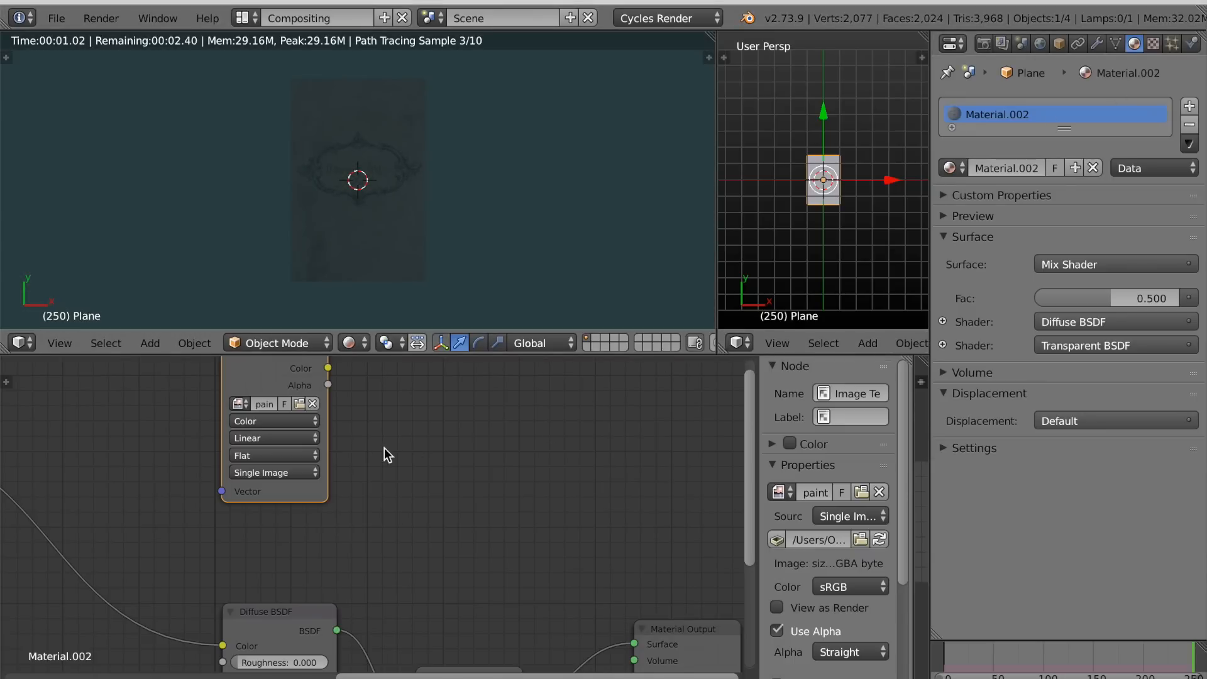
Set the alpha Image Texture's source to Image Sequence with Auto Refresh enabled and 250 frames.
left_click(300, 472)
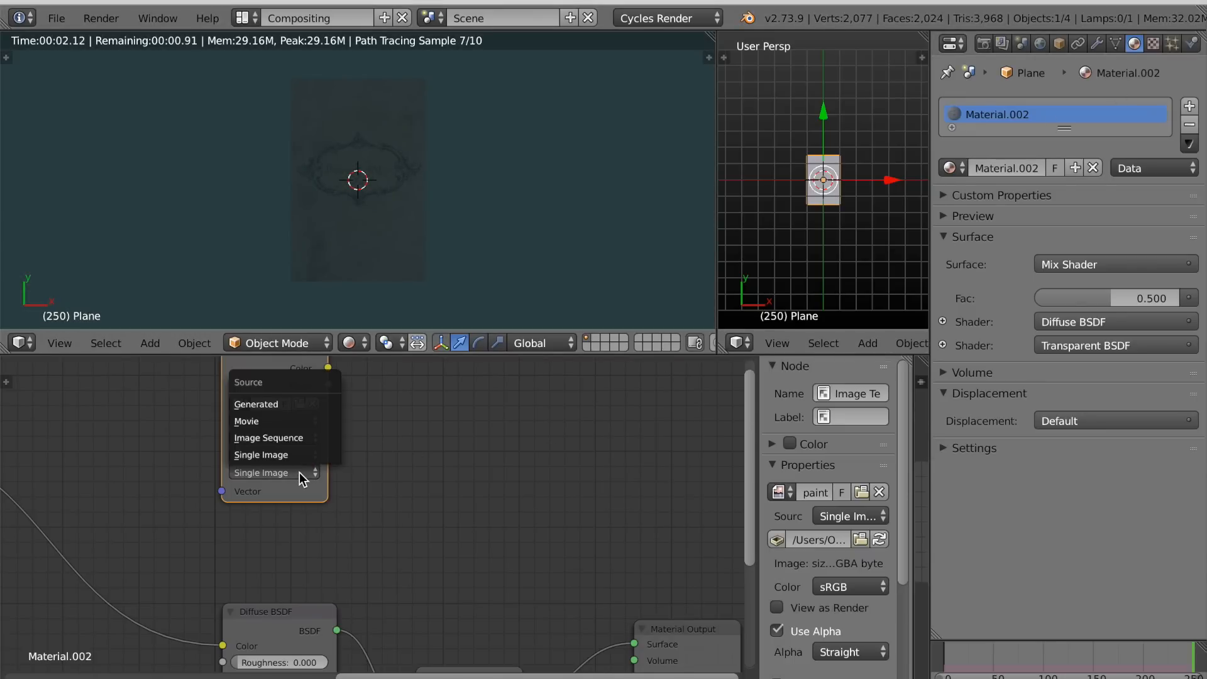
left_click(273, 439)
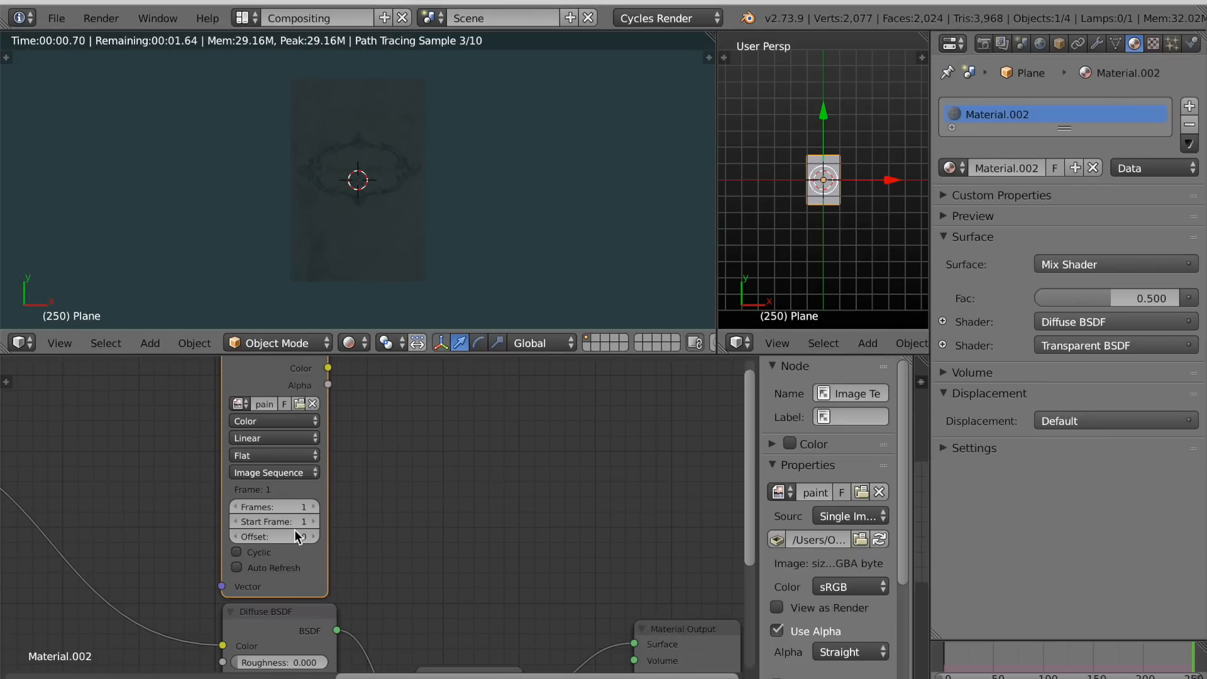
left_click(237, 567)
left_click(276, 507)
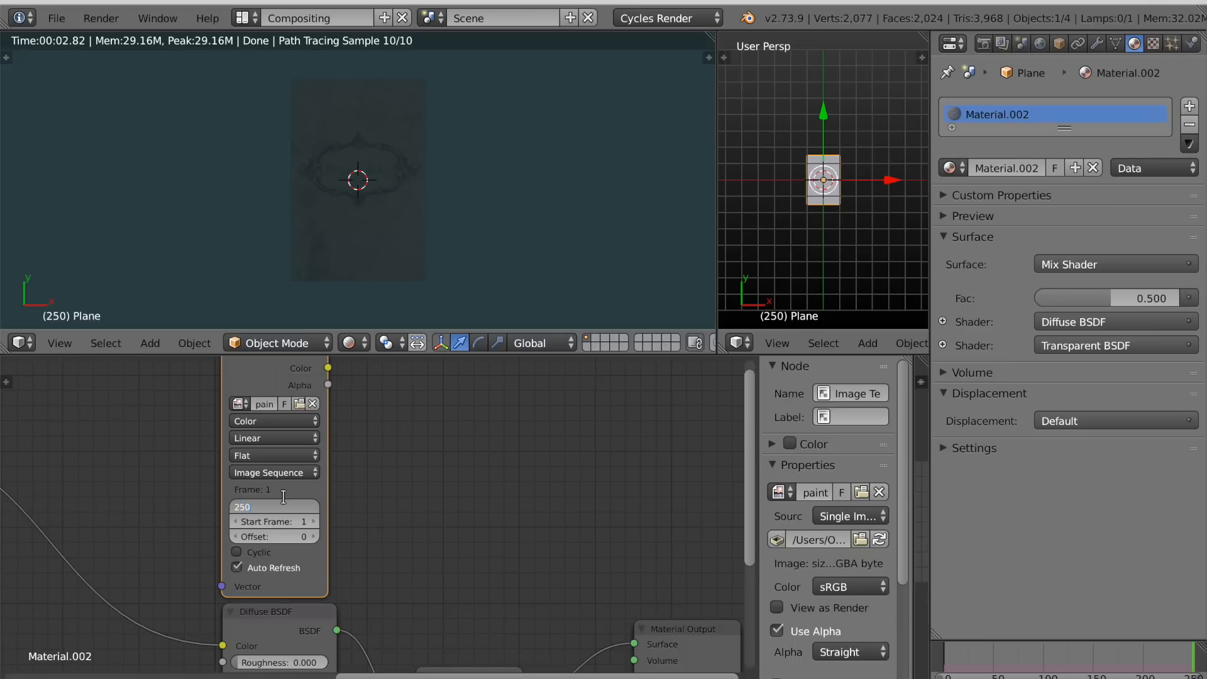
key("Return")
Connect the alpha Image Texture's Alpha output to the Fac input of the Mix Shader.
scroll(394, 534, "down", 1)
scroll(446, 534, "down", 1)
scroll(403, 539, "down", 1)
middle_click_drag(405, 541, 410, 498)
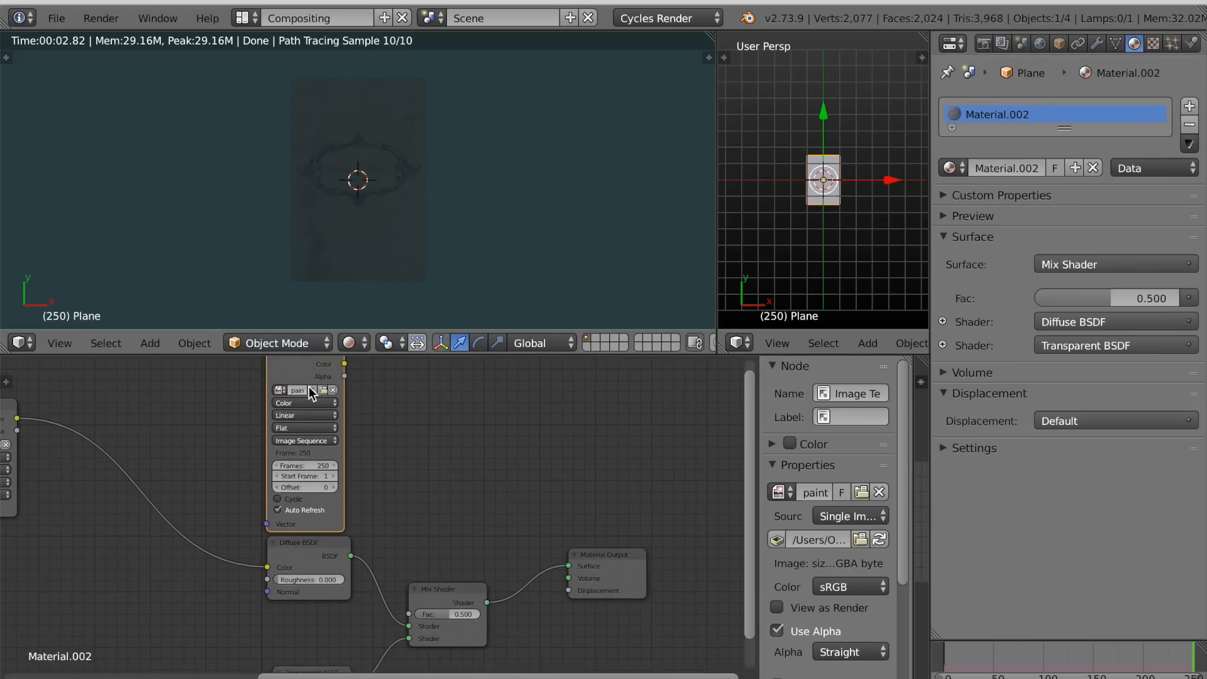
left_click_drag(343, 376, 410, 613)
scroll(424, 489, "down", 2)
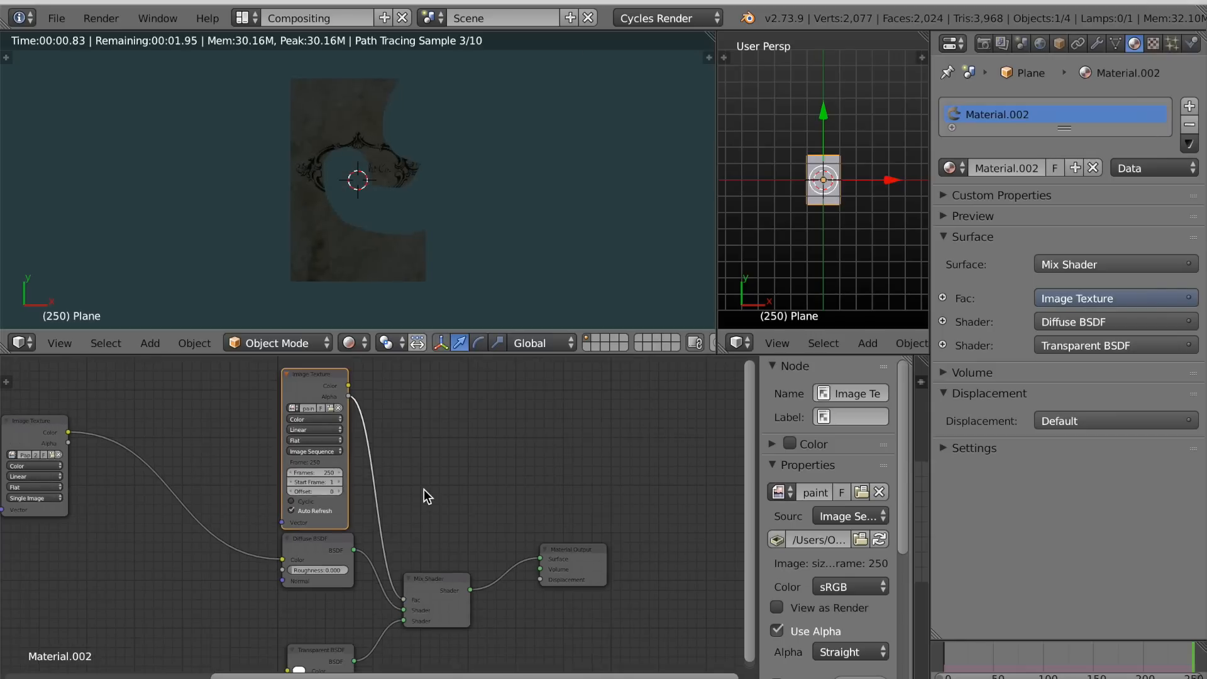
Spread out the node layout by moving the alpha Image Texture away from the Diffuse BSDF and the Mix Shader slightly upward.
left_click_drag(312, 412, 266, 392)
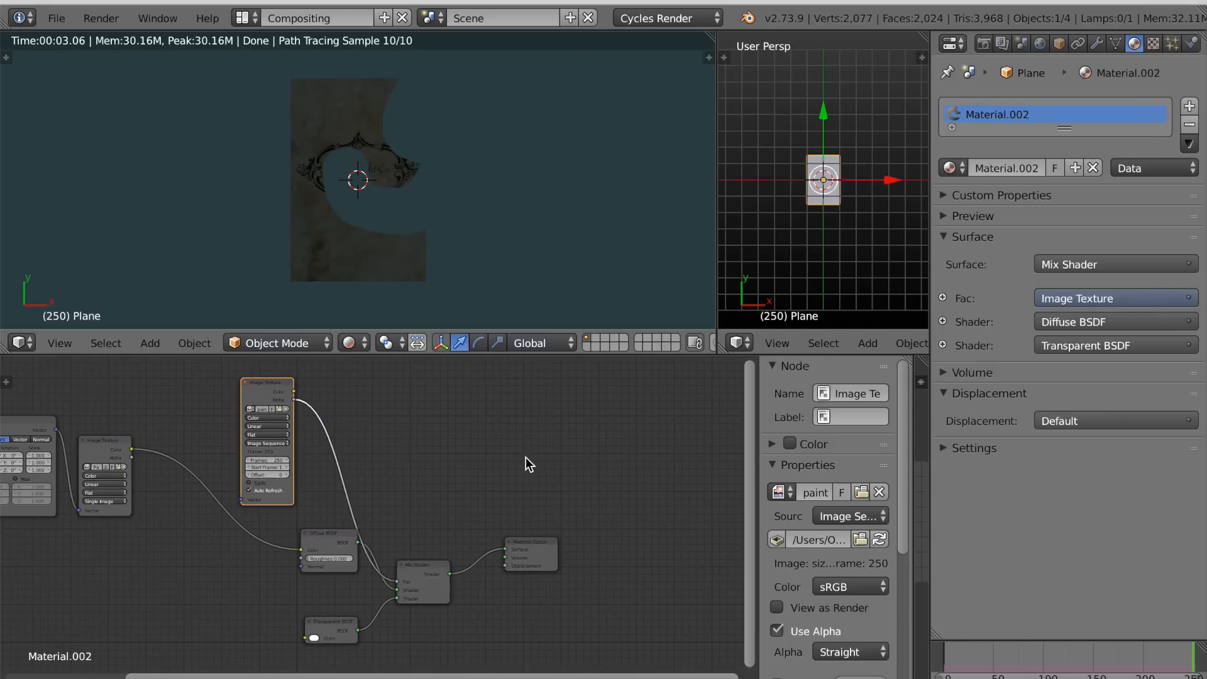
scroll(447, 487, "down", 1)
scroll(421, 526, "down", 1)
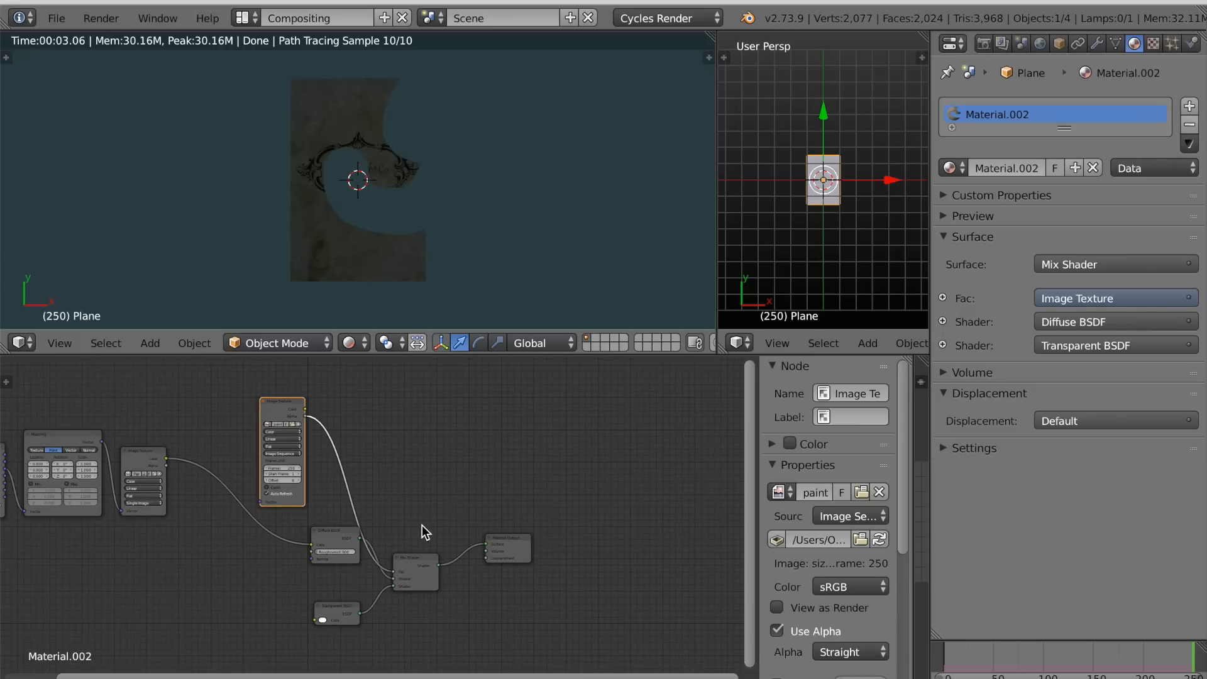
left_click_drag(413, 561, 428, 511)
scroll(421, 555, "down", 1)
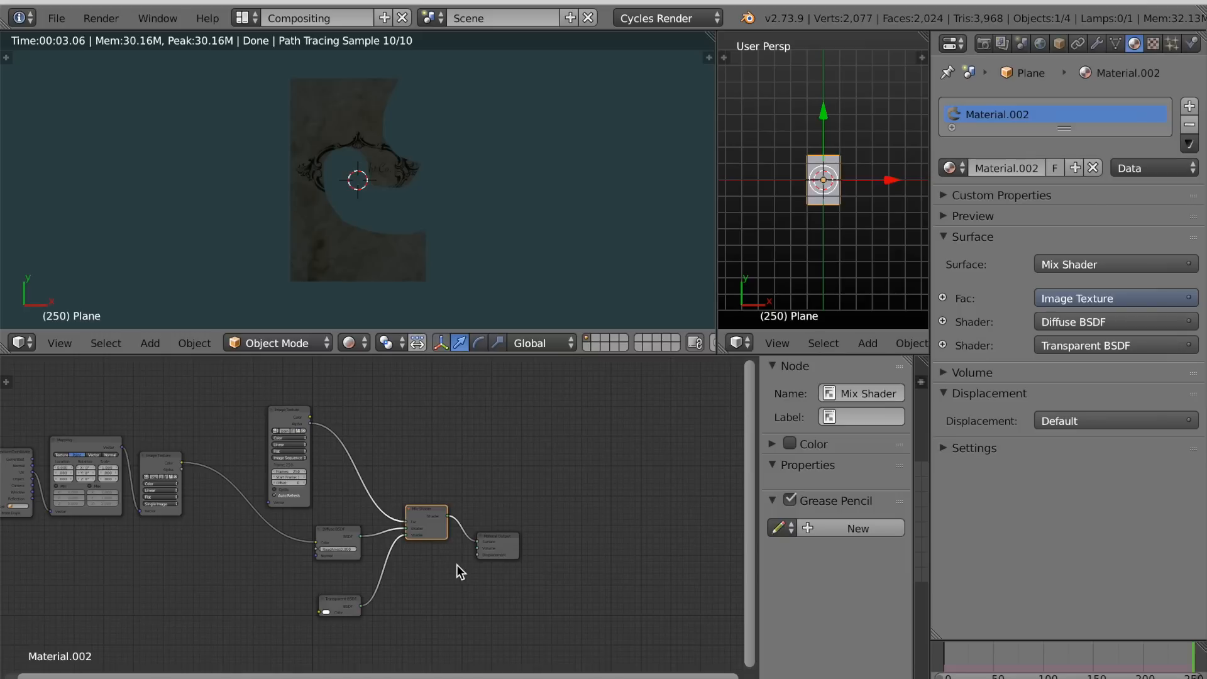
scroll(398, 463, "up", 2)
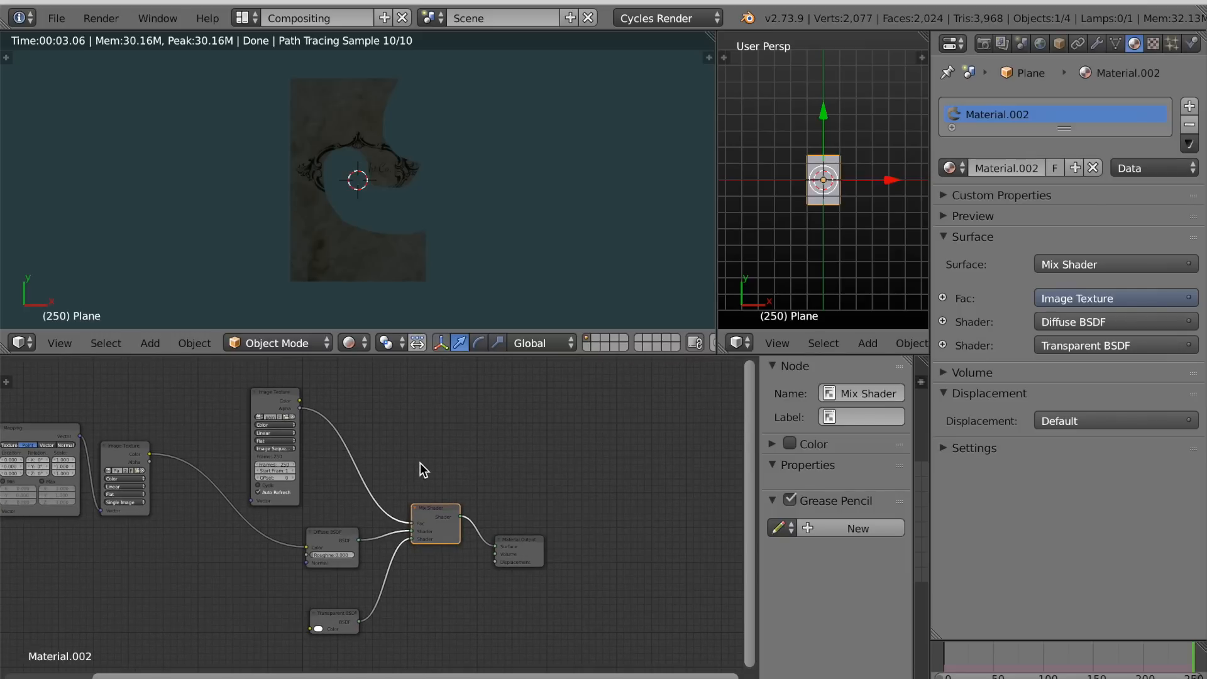
Duplicate the alpha Image Texture node and place the copy below the paper's Image Texture node.
scroll(420, 462, "down", 1)
middle_click_drag(198, 559, 288, 571)
scroll(264, 578, "up", 2)
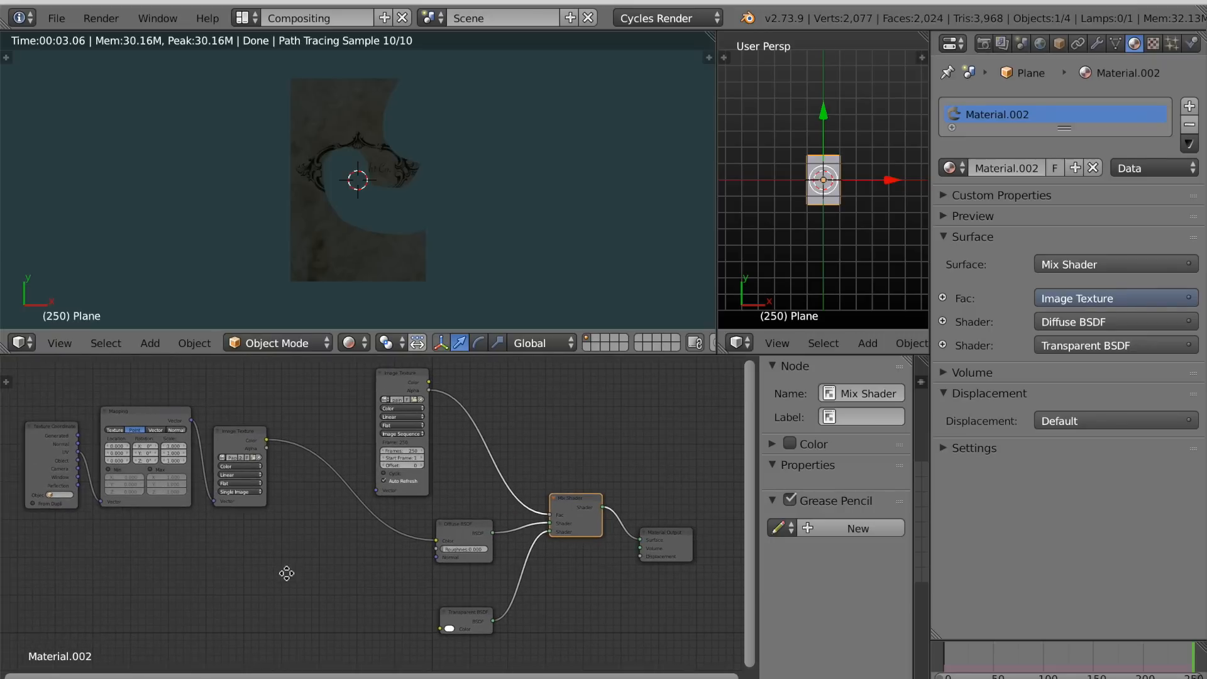
left_click(386, 387)
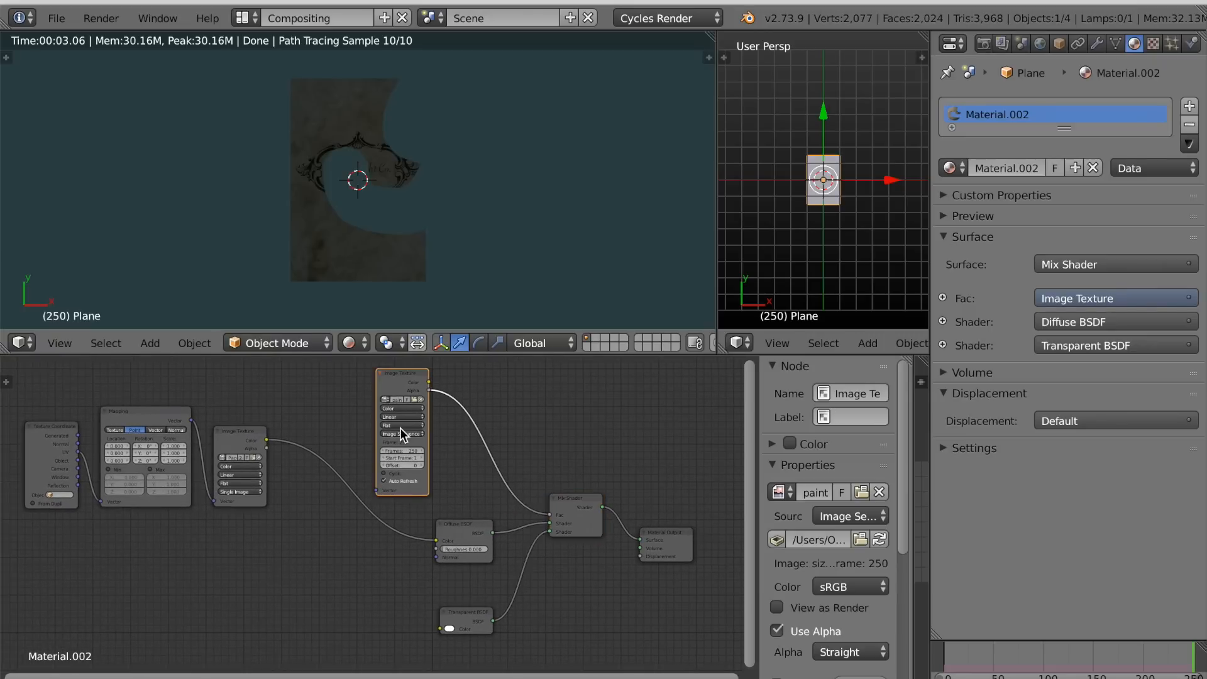
key("shift+d")
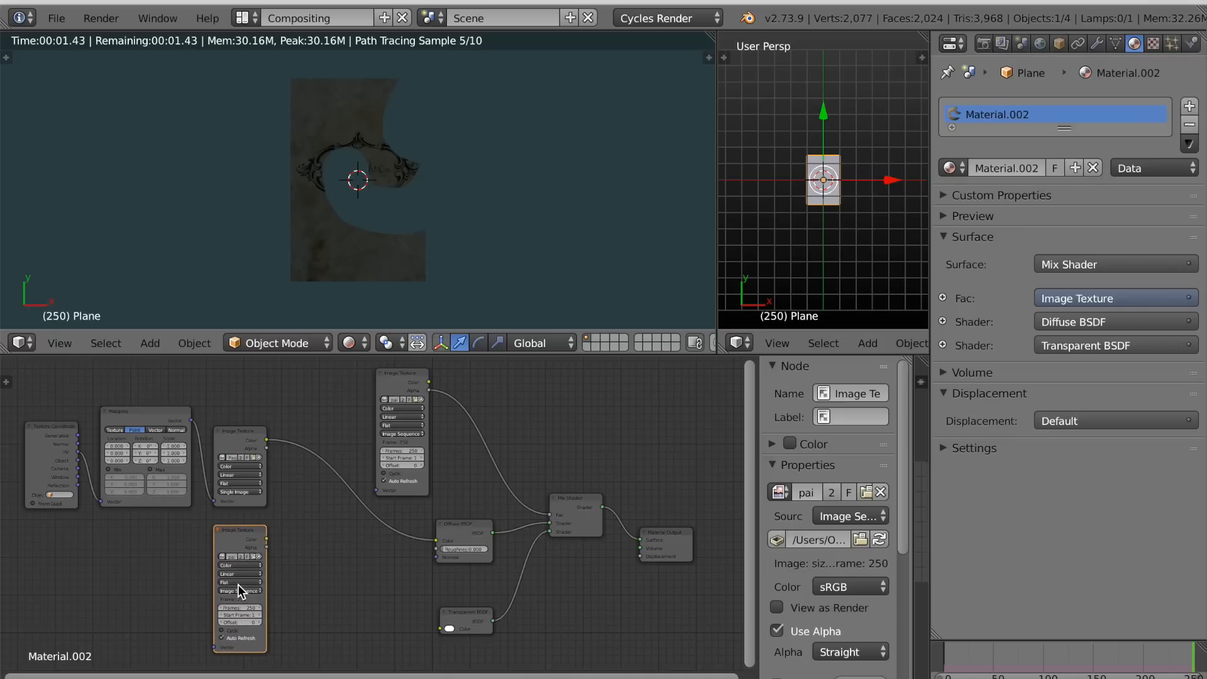
left_click(236, 584)
Replace the duplicated Image Texture's image with paintmap0001.png from the Desktop's Burn folder.
scroll(328, 564, "down", 1)
middle_click_drag(328, 563, 402, 505)
scroll(326, 547, "up", 3)
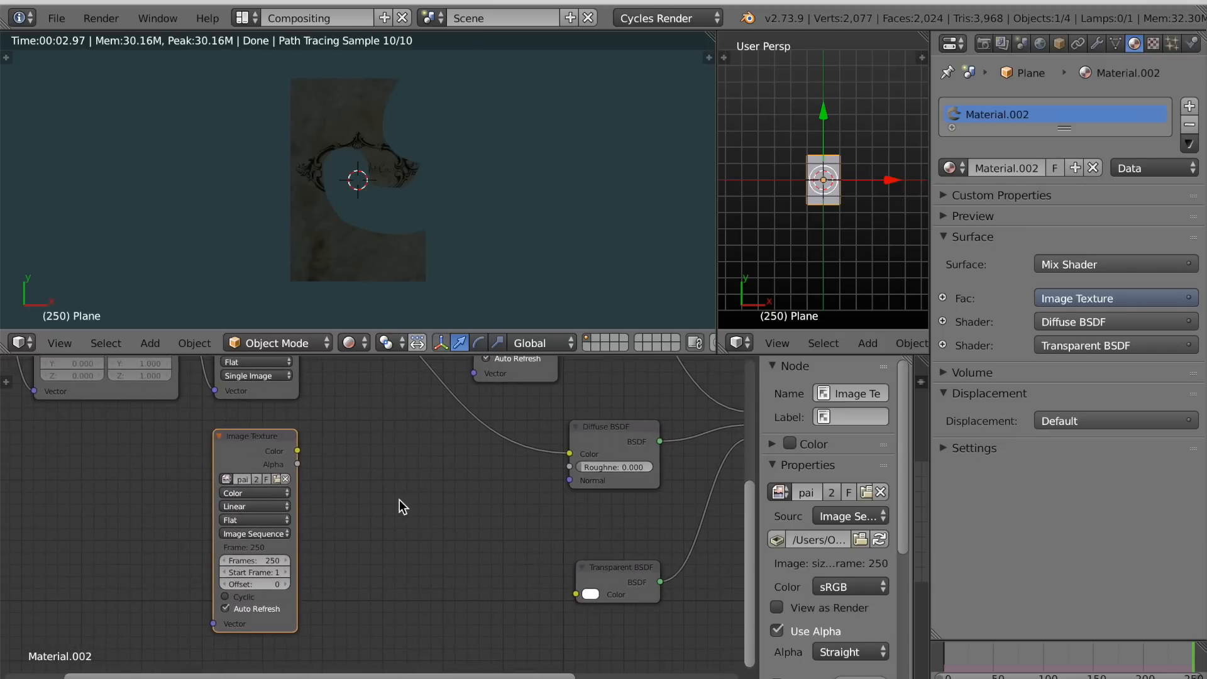
left_click(275, 477)
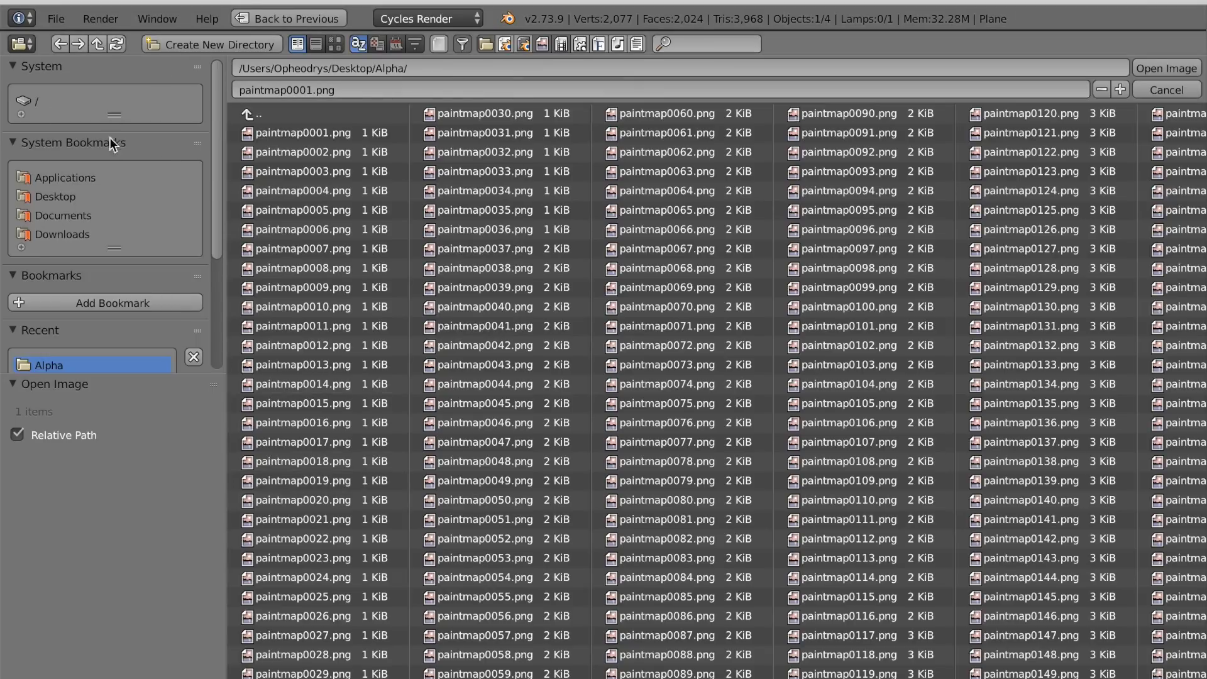
left_click(246, 115)
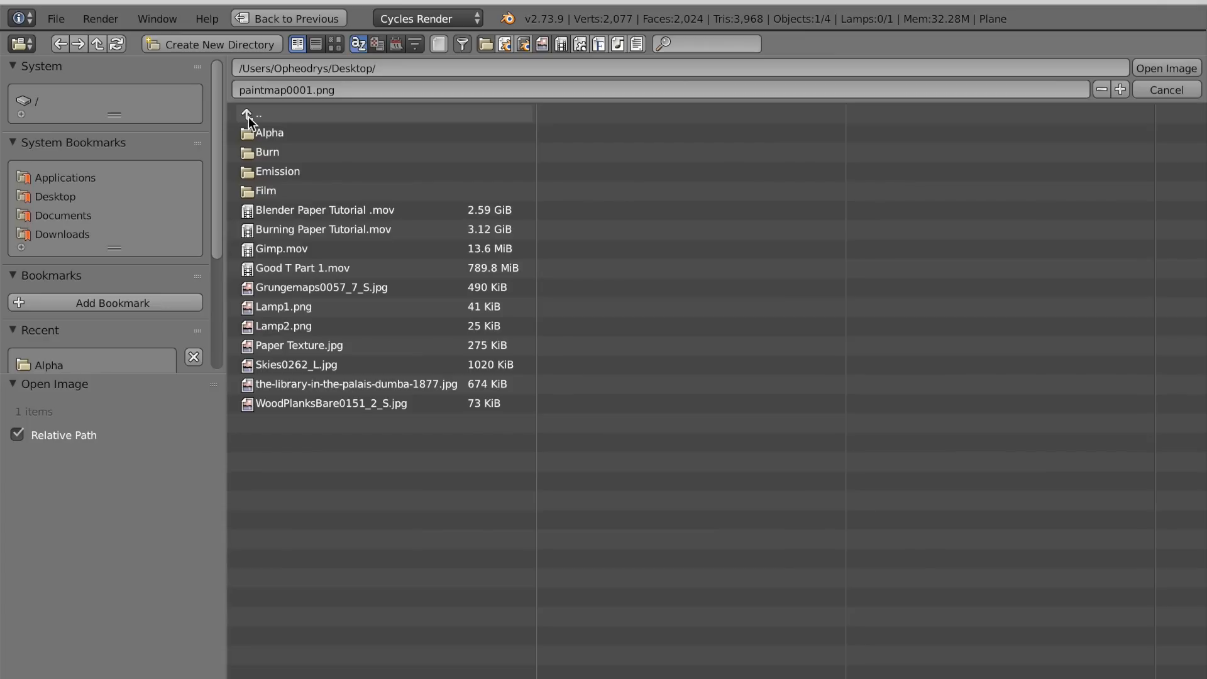
left_click(264, 152)
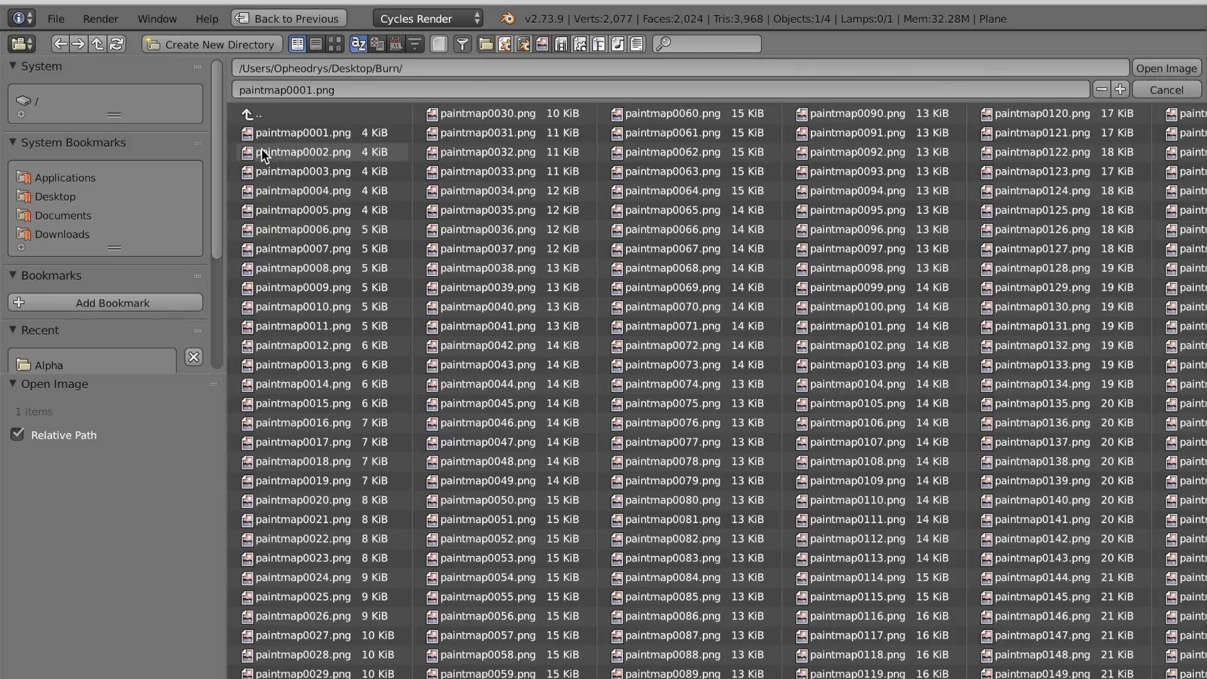
left_click(277, 133)
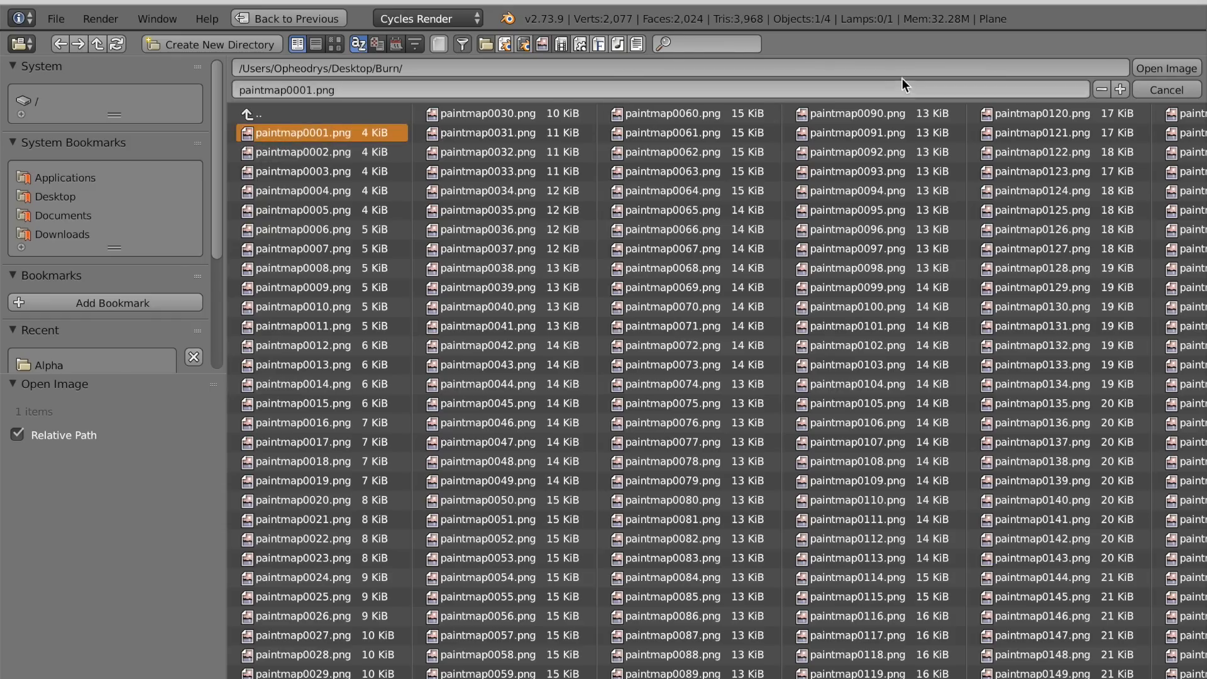
left_click(1159, 67)
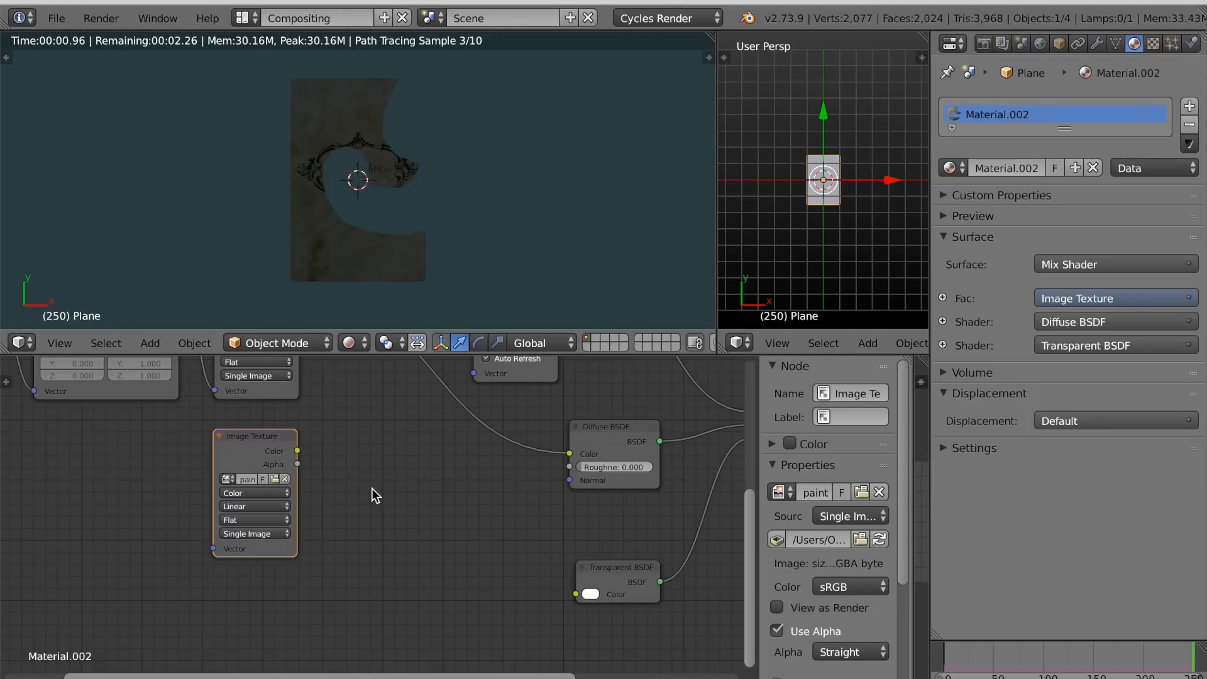
Set the burn Image Texture's source to Image Sequence with 250 frames.
left_click(258, 536)
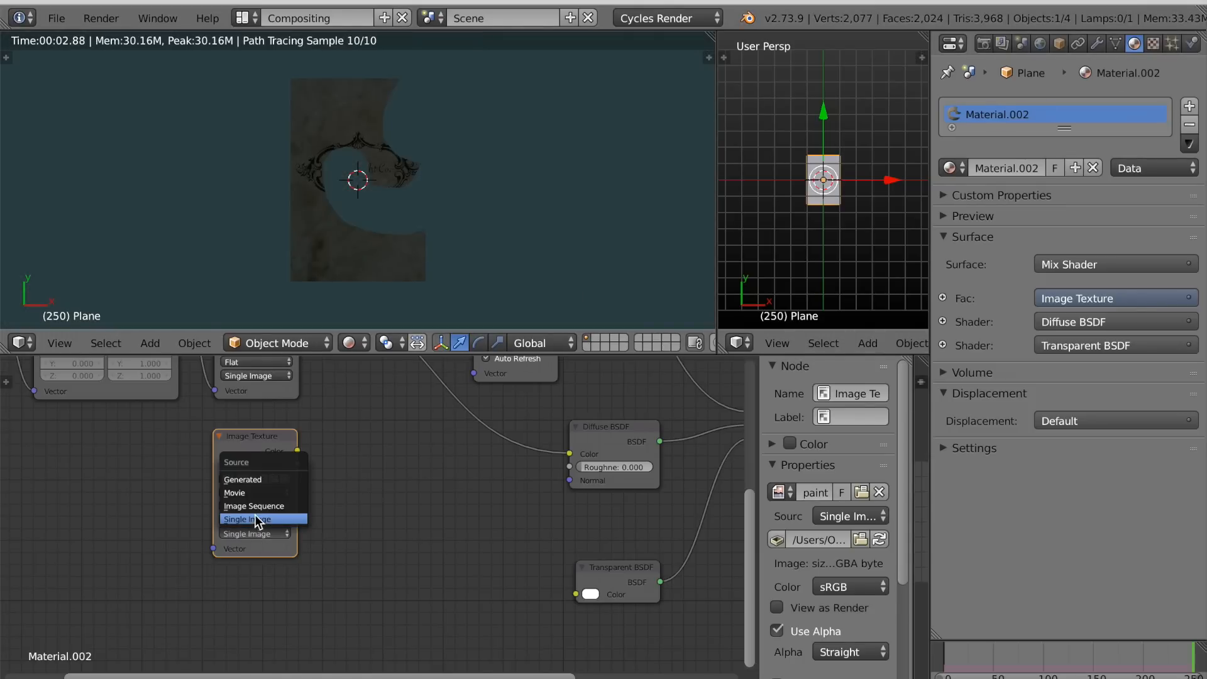
left_click(257, 511)
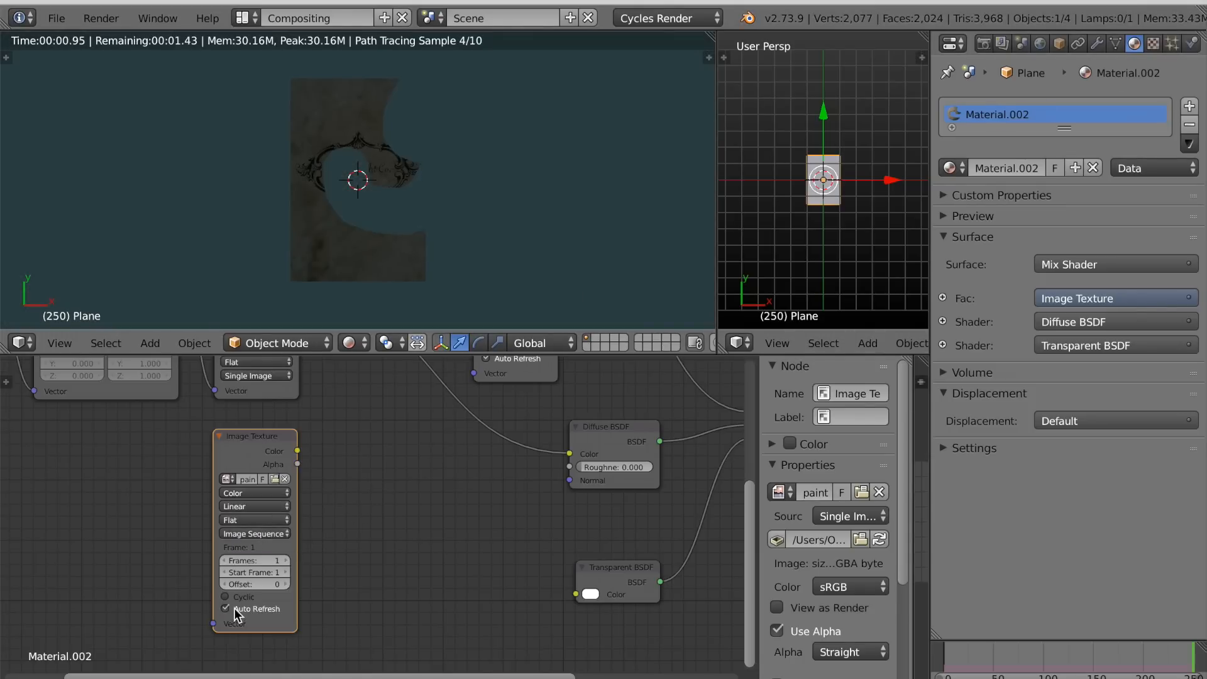
left_click(251, 560)
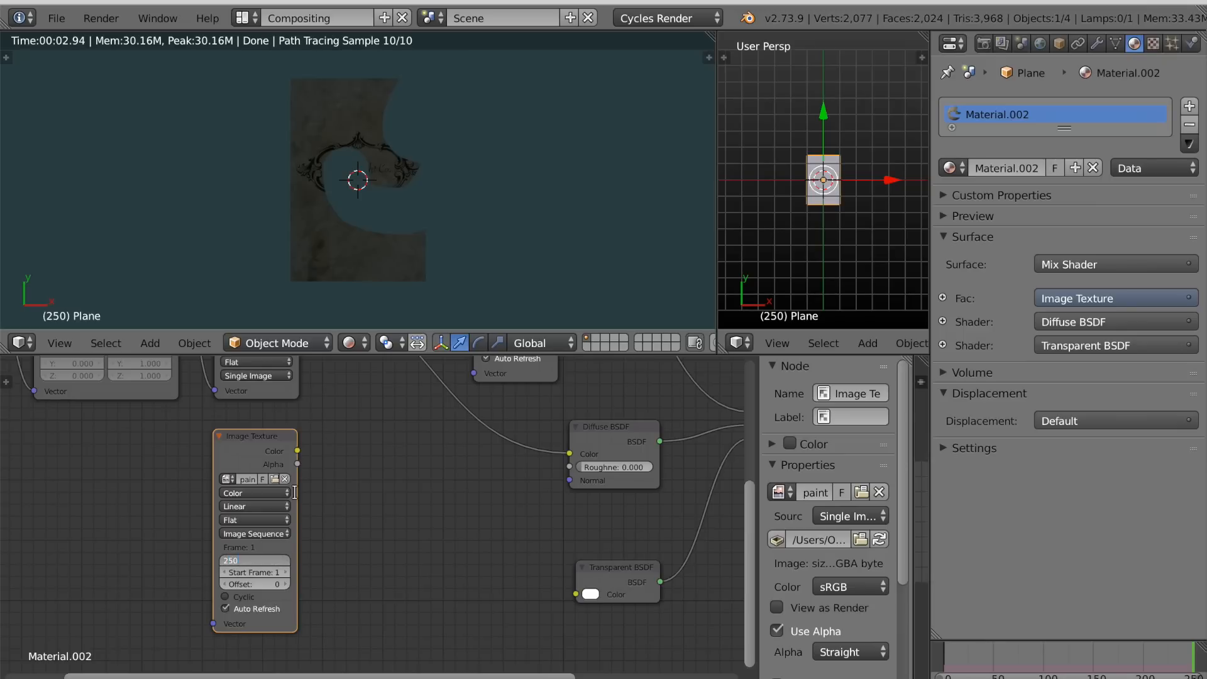
key("Return")
Insert a Mix color node into the link between the paper's Image Texture and the Diffuse BSDF.
scroll(380, 501, "down", 3)
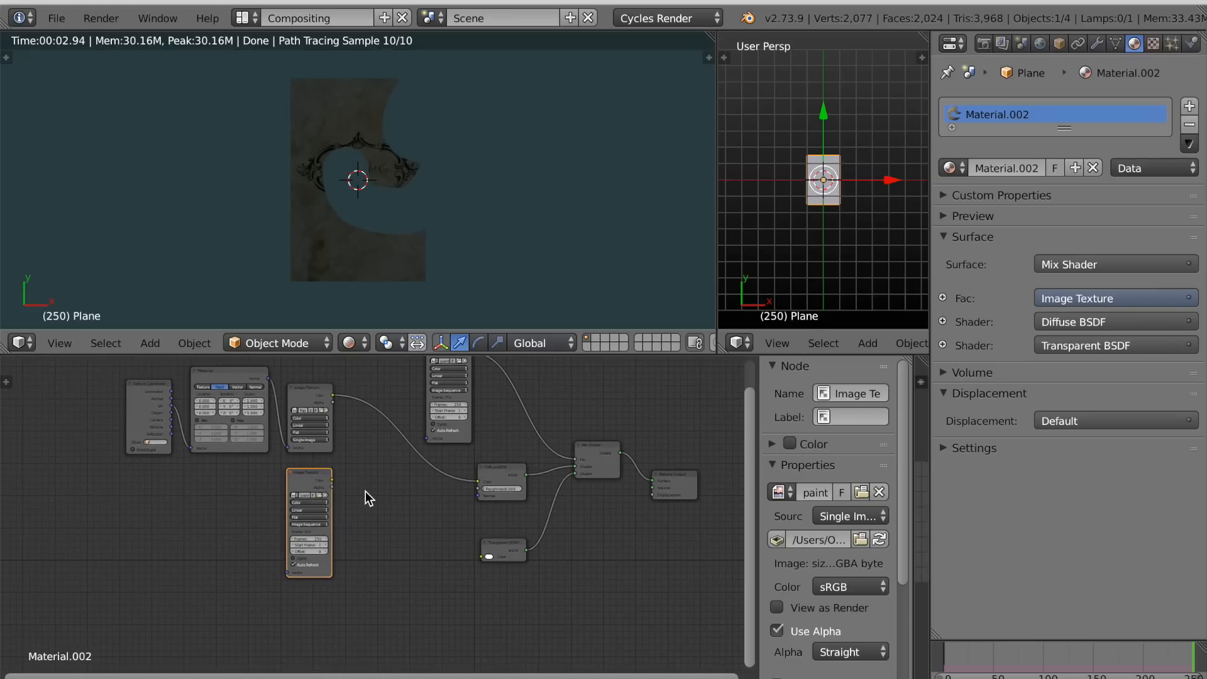
scroll(365, 496, "down", 1)
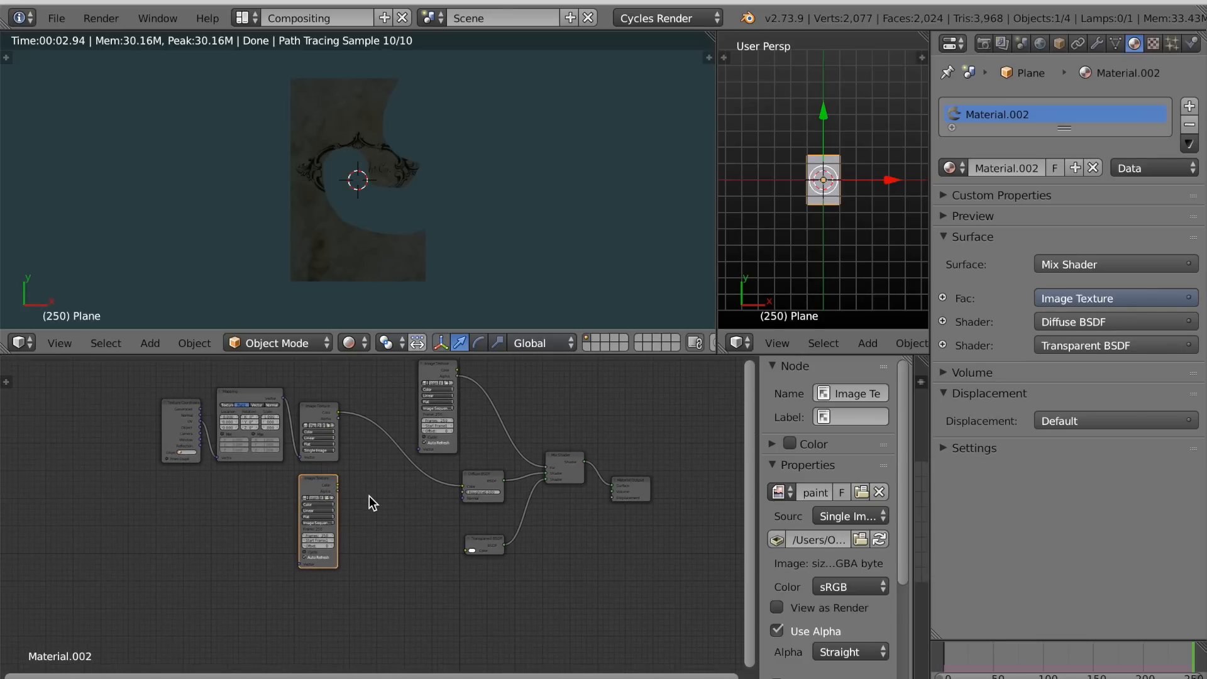
key("shift+a")
mouse_move(372, 501)
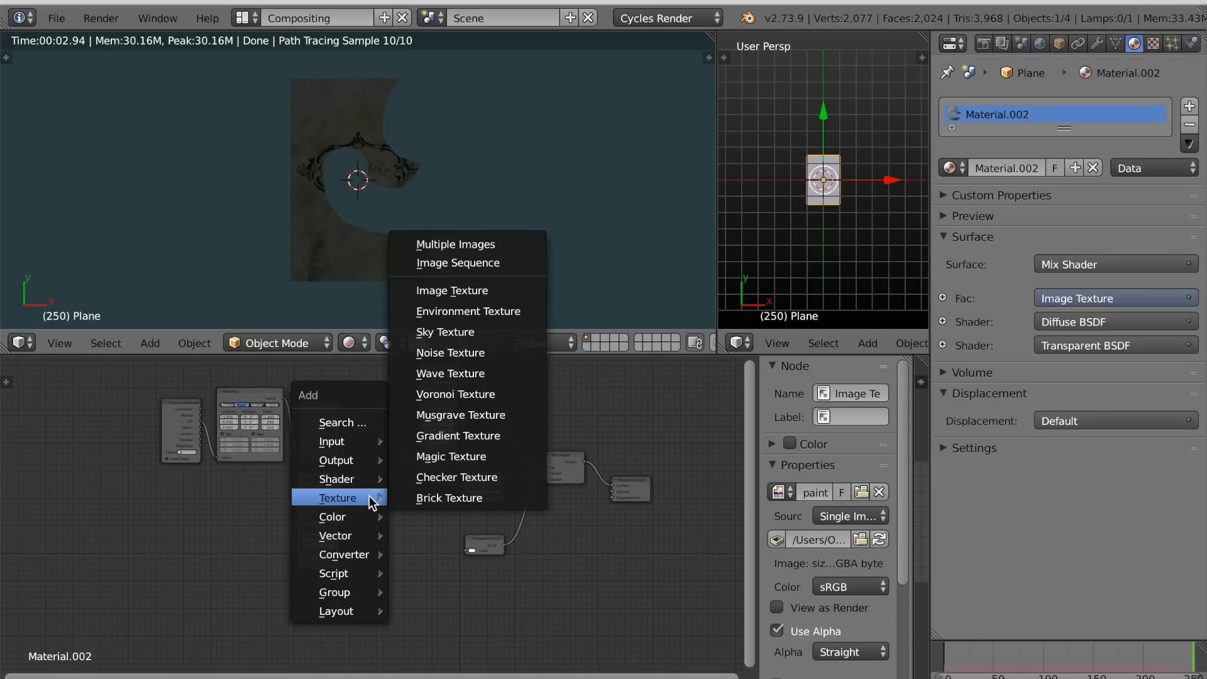
left_click(436, 516)
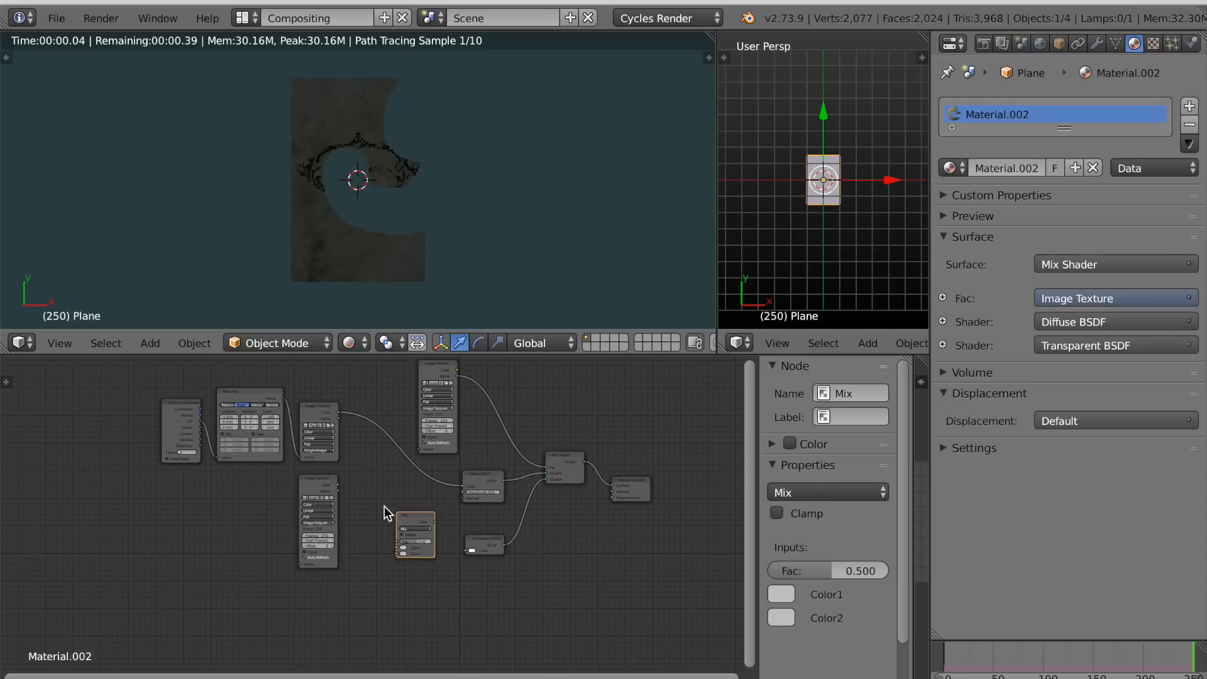
left_click(366, 444)
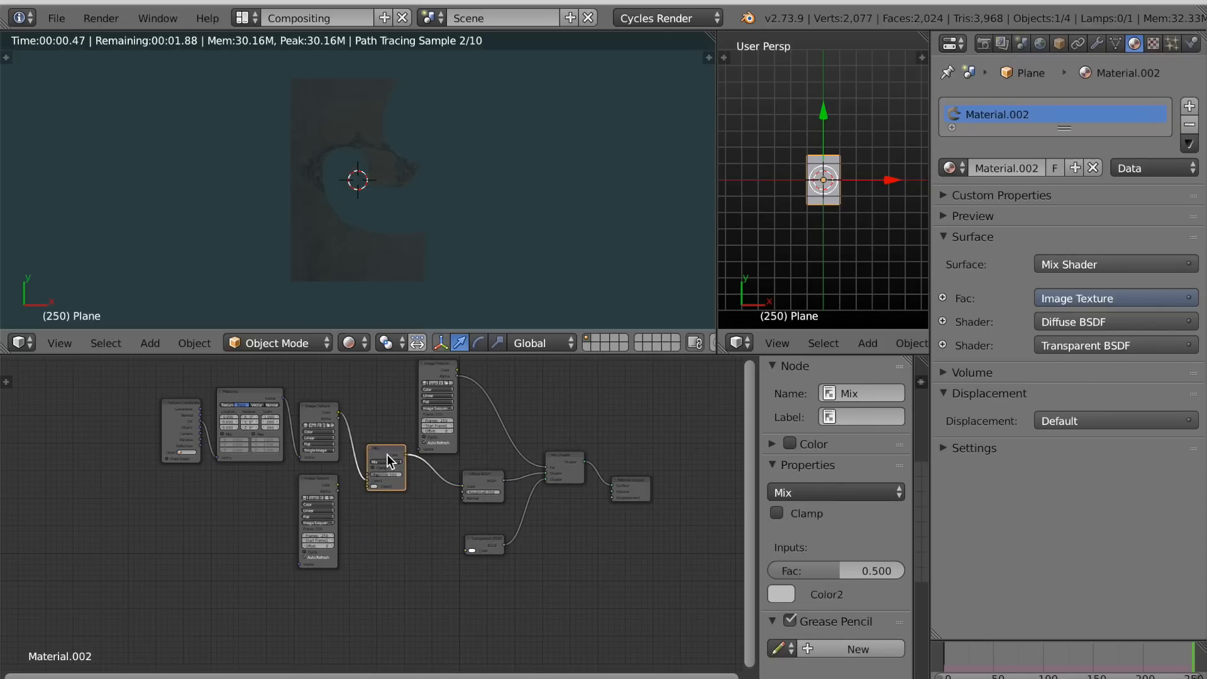
left_click_drag(388, 458, 380, 481)
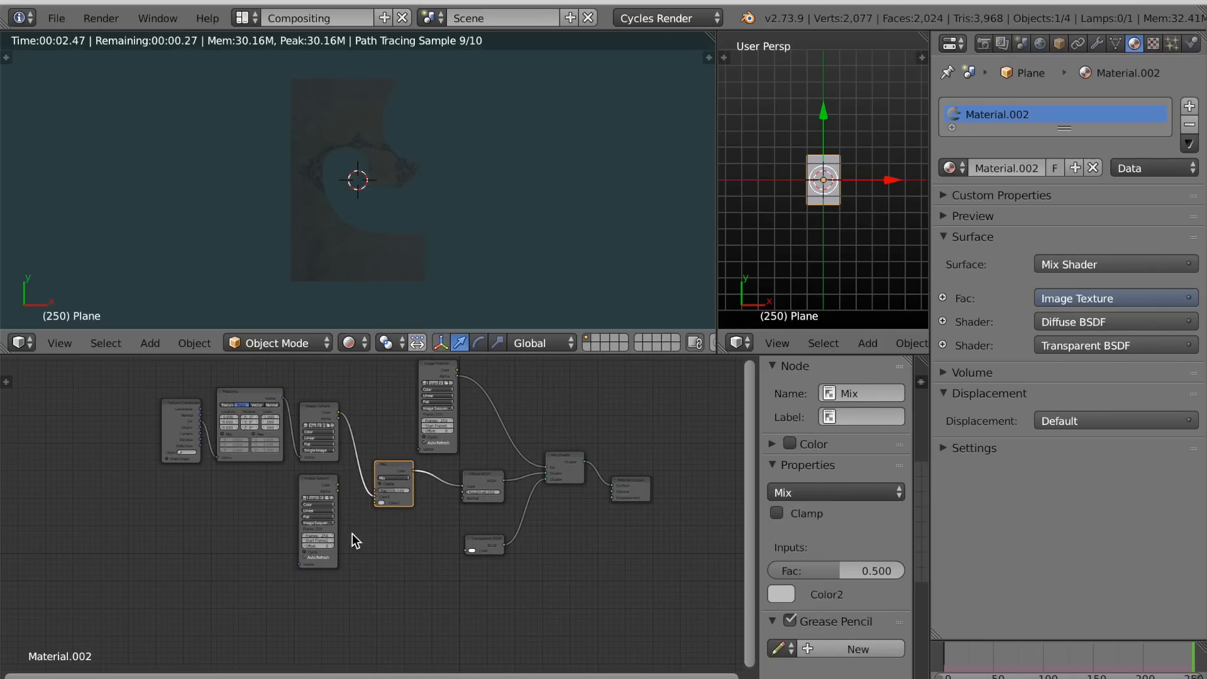
Move the burn Image Texture farther from the Mix color node and connect its Color output to Color2.
scroll(351, 533, "up", 2)
left_click(297, 474)
left_click_drag(298, 474, 273, 488)
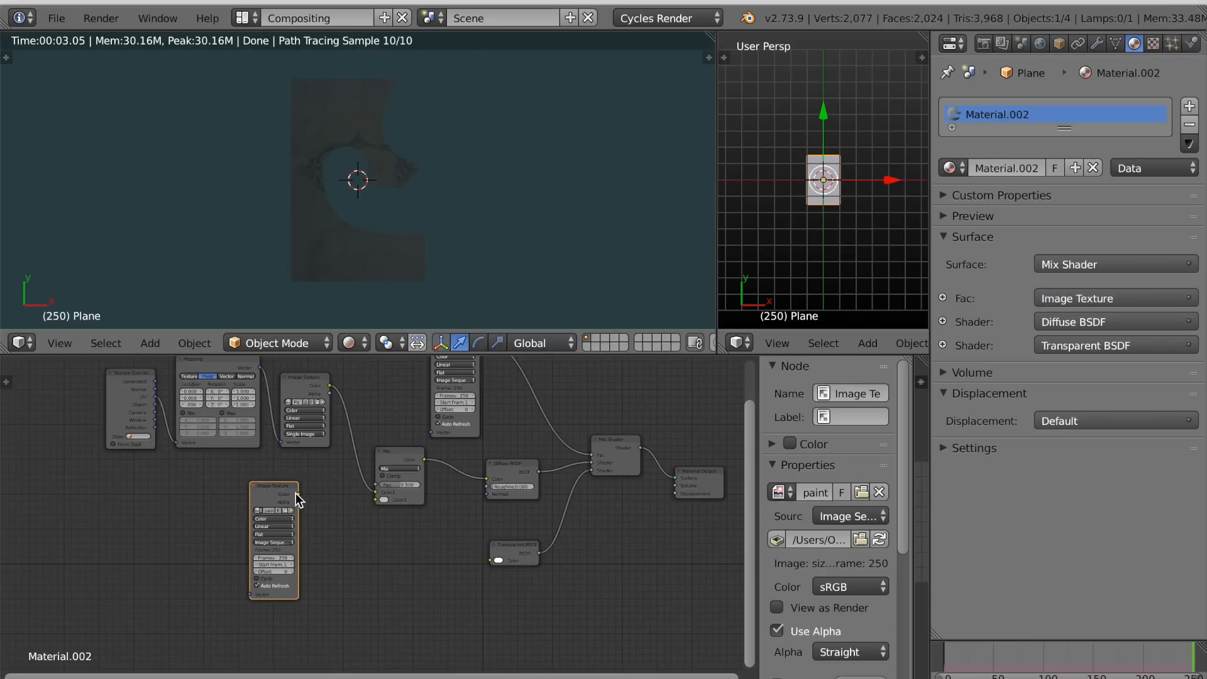
left_click_drag(361, 509, 375, 499)
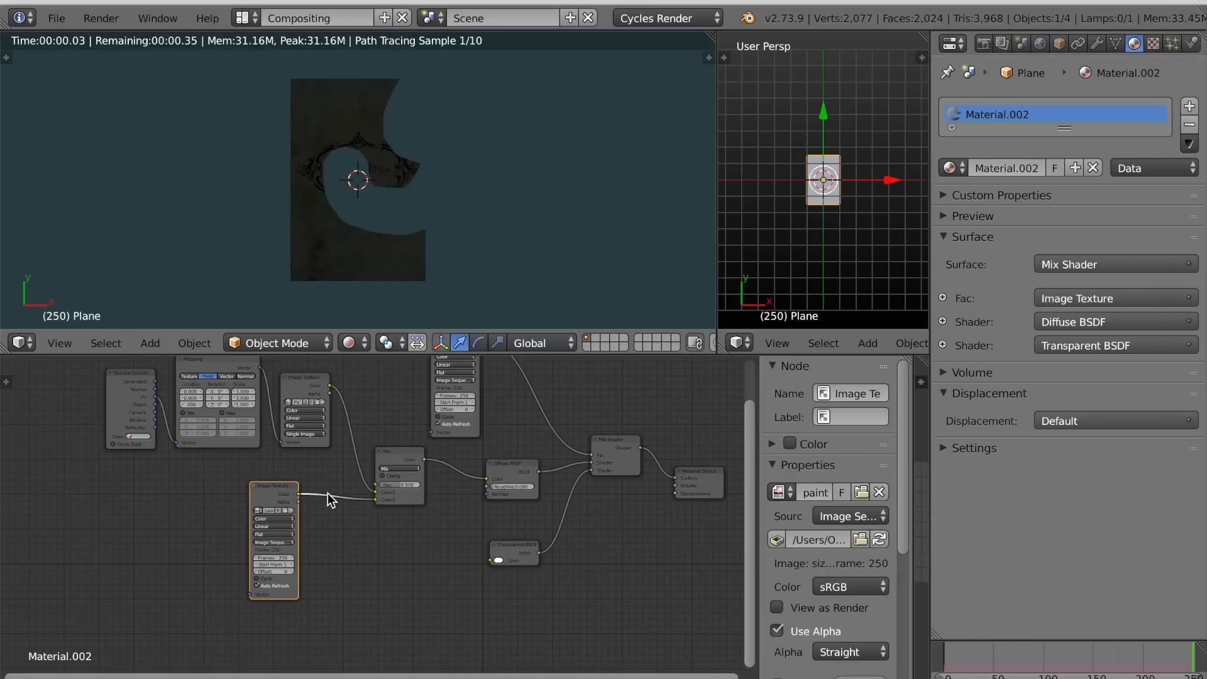
Move the burn Image Texture slightly closer to the Mix node and connect its Alpha output to the Mix node's Fac input.
left_click_drag(281, 495, 314, 501)
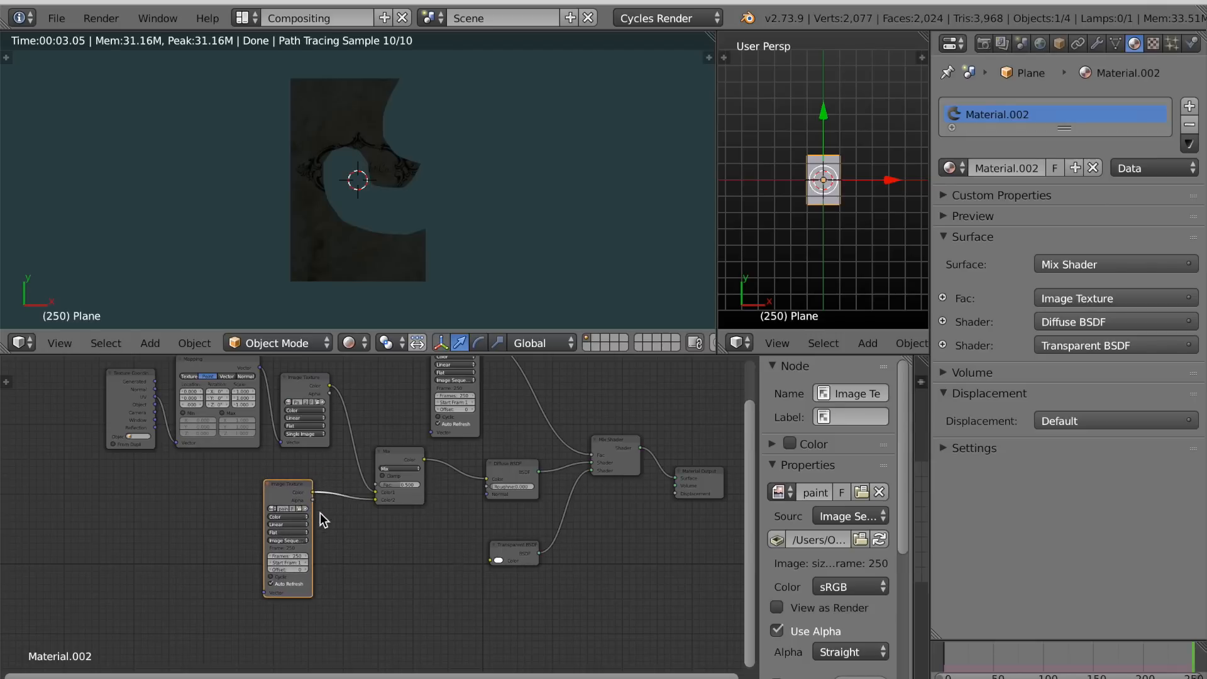
scroll(314, 511, "up", 3)
middle_click_drag(305, 508, 303, 521)
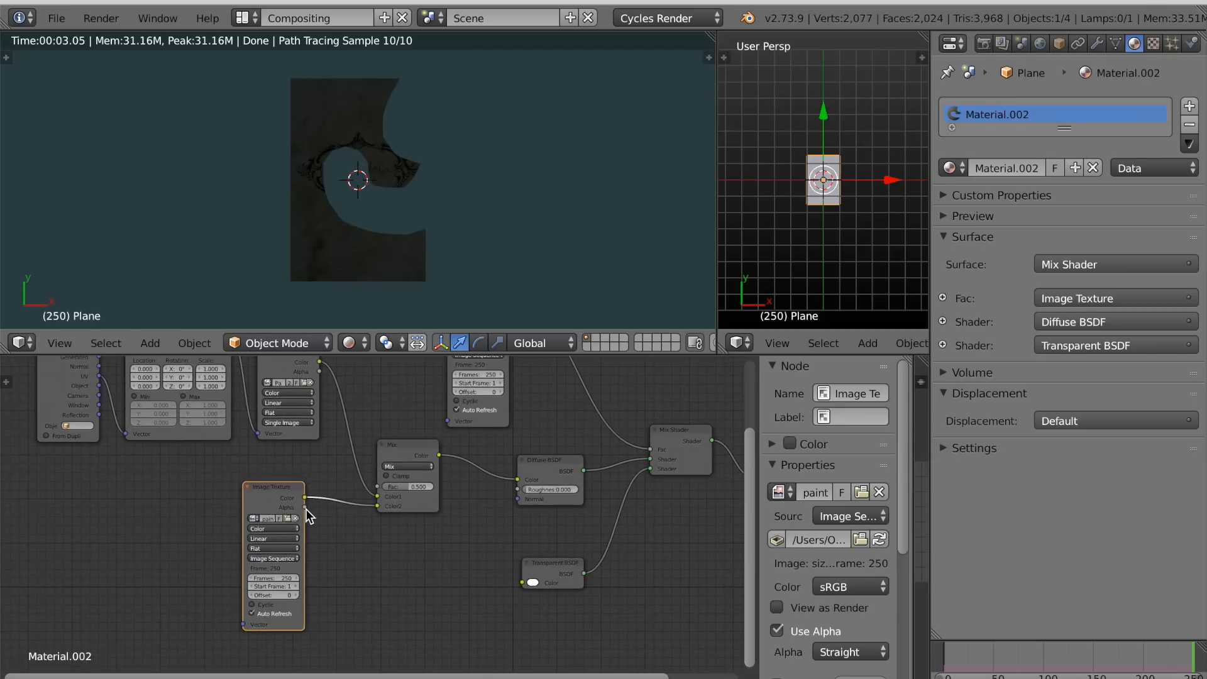
scroll(310, 509, "up", 2)
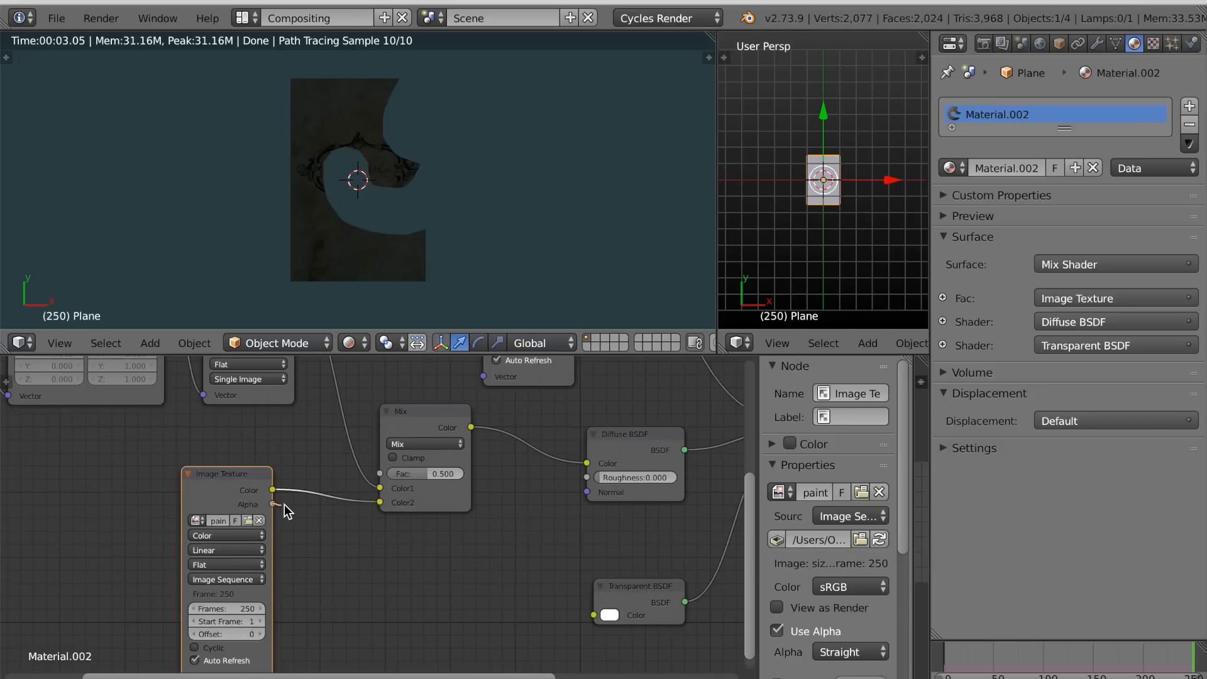
left_click_drag(375, 480, 379, 474)
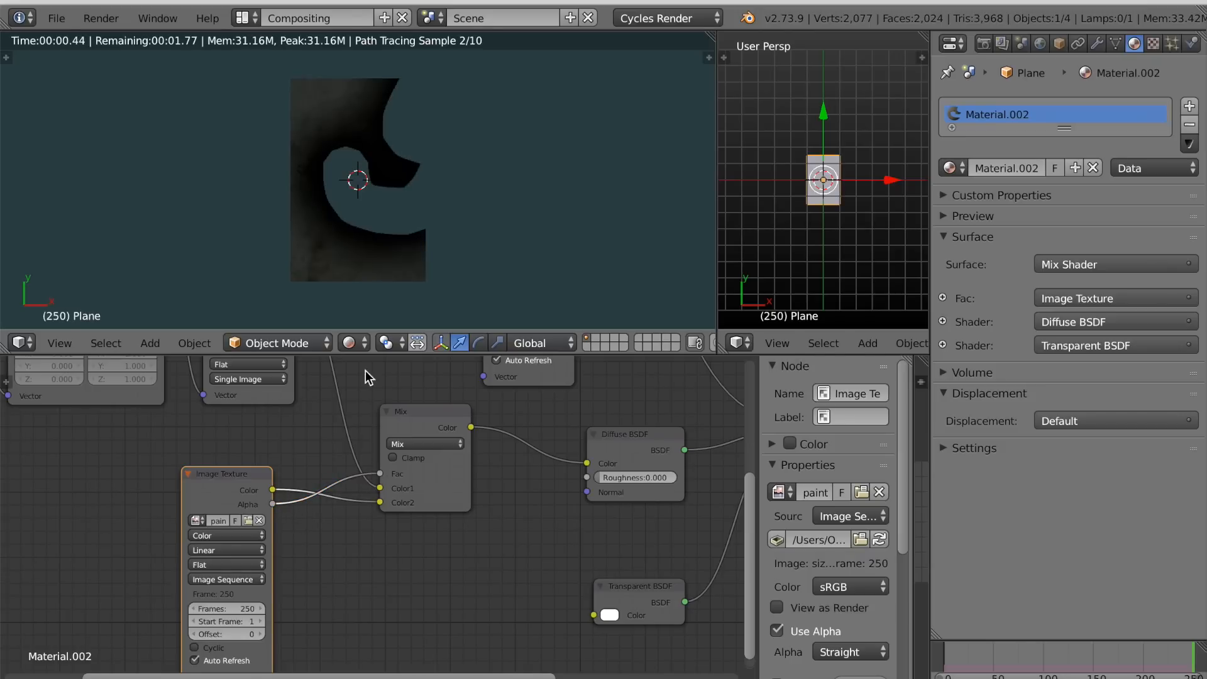
Scrub the timeline to frame 163 and on to frame 191 to examine the burn texture in the rendered preview.
scroll(399, 281, "up", 3)
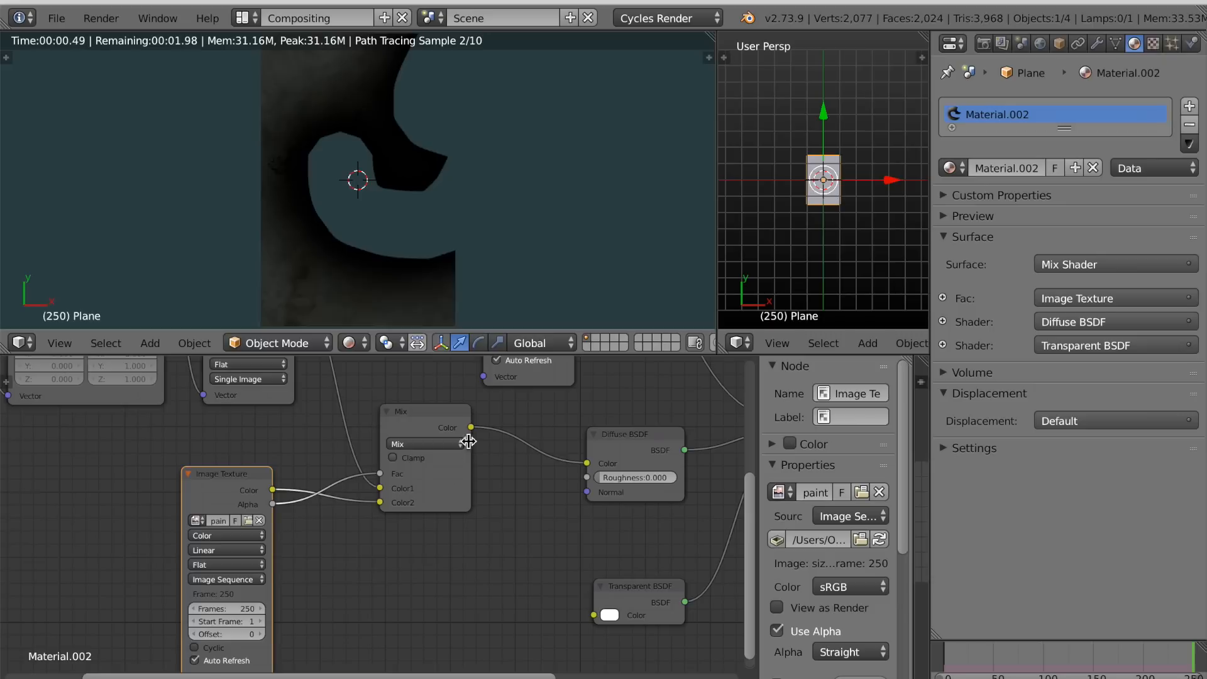
left_click(1174, 668)
left_click_drag(1175, 667, 1107, 668)
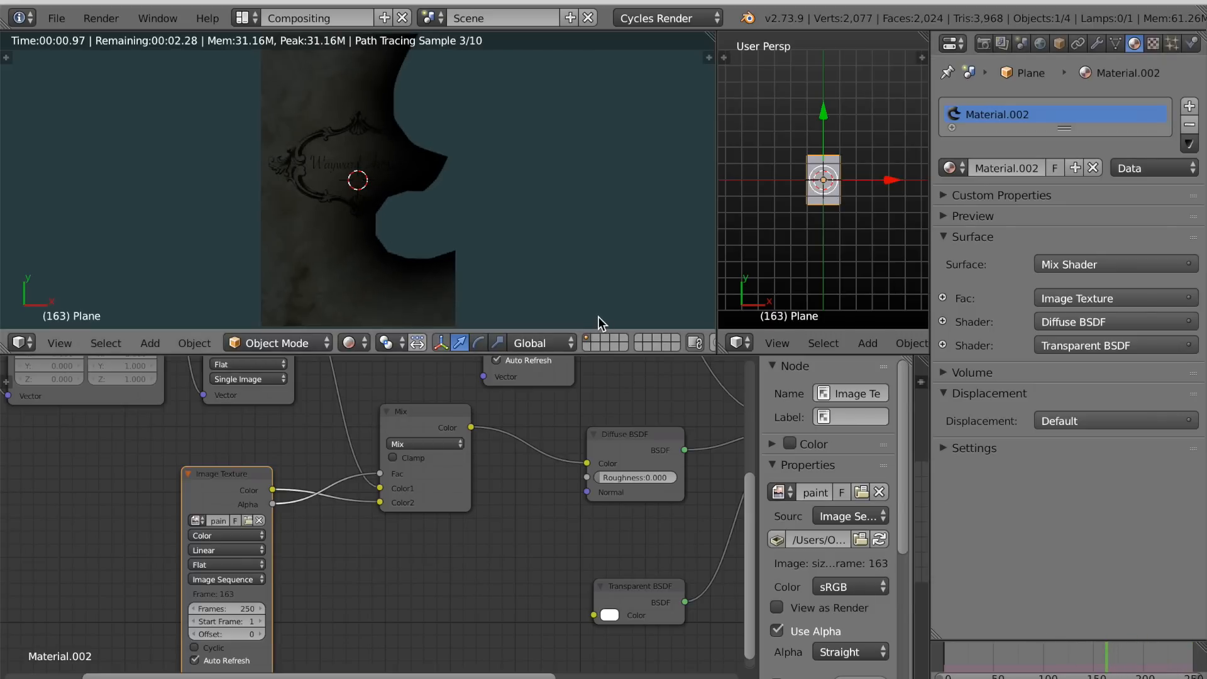
scroll(597, 315, "down", 1)
left_click_drag(1108, 667, 1138, 674)
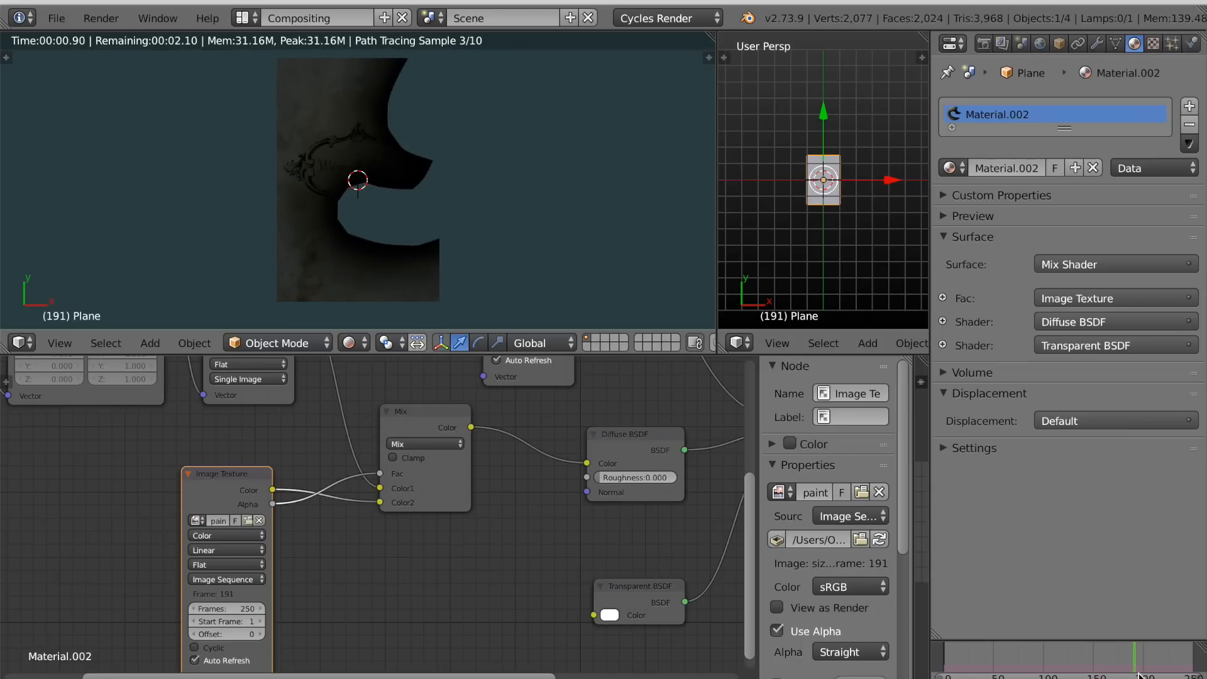
scroll(513, 267, "up", 1)
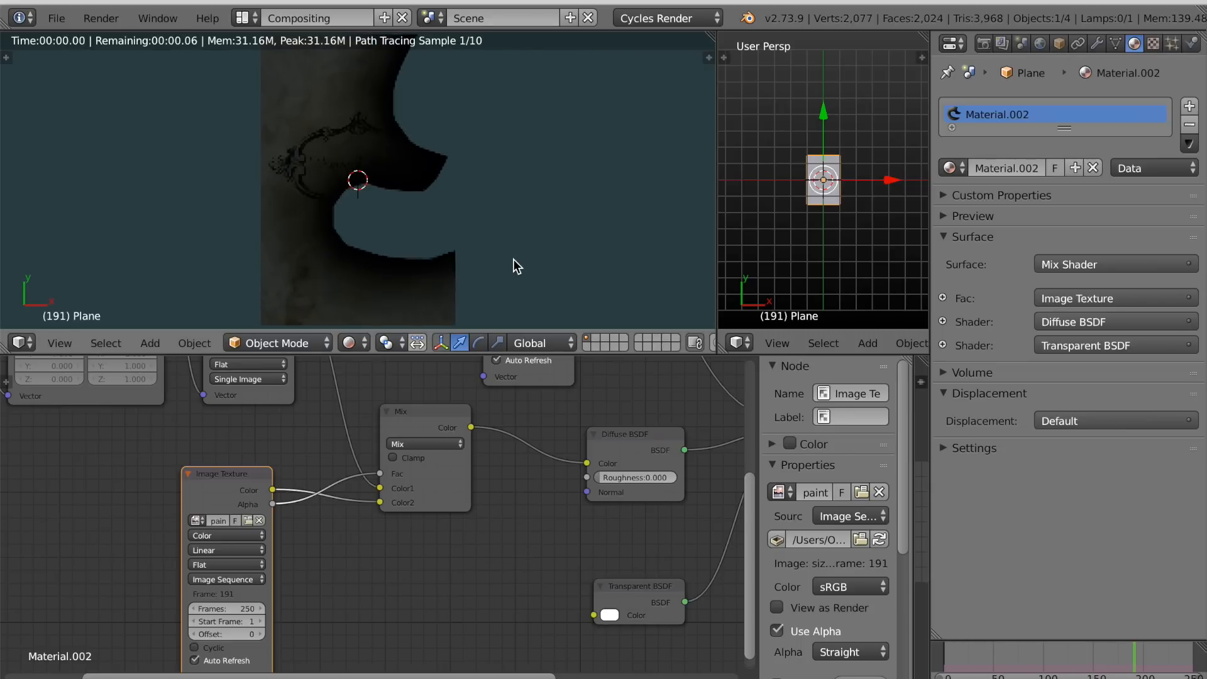
Move the burn Image Texture beneath the Texture Coordinate node and shift the Mix color node slightly away from the Diffuse BSDF.
scroll(363, 586, "down", 1)
scroll(362, 582, "down", 1)
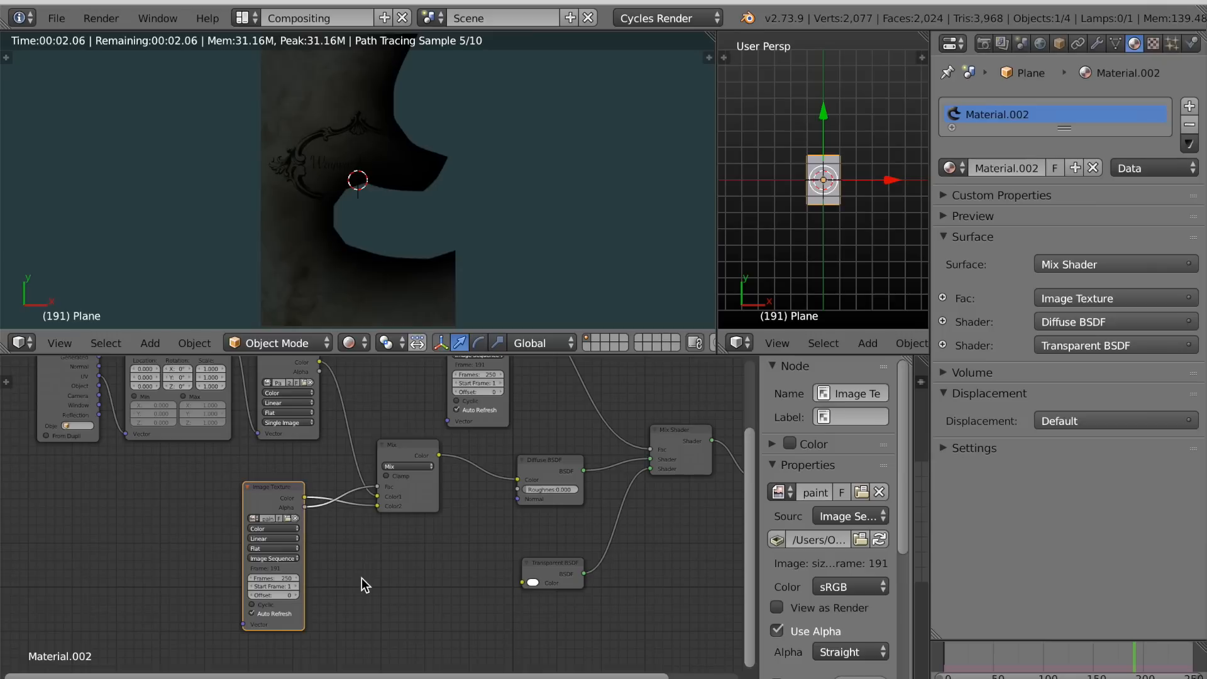
scroll(361, 578, "down", 1)
scroll(361, 578, "down", 1)
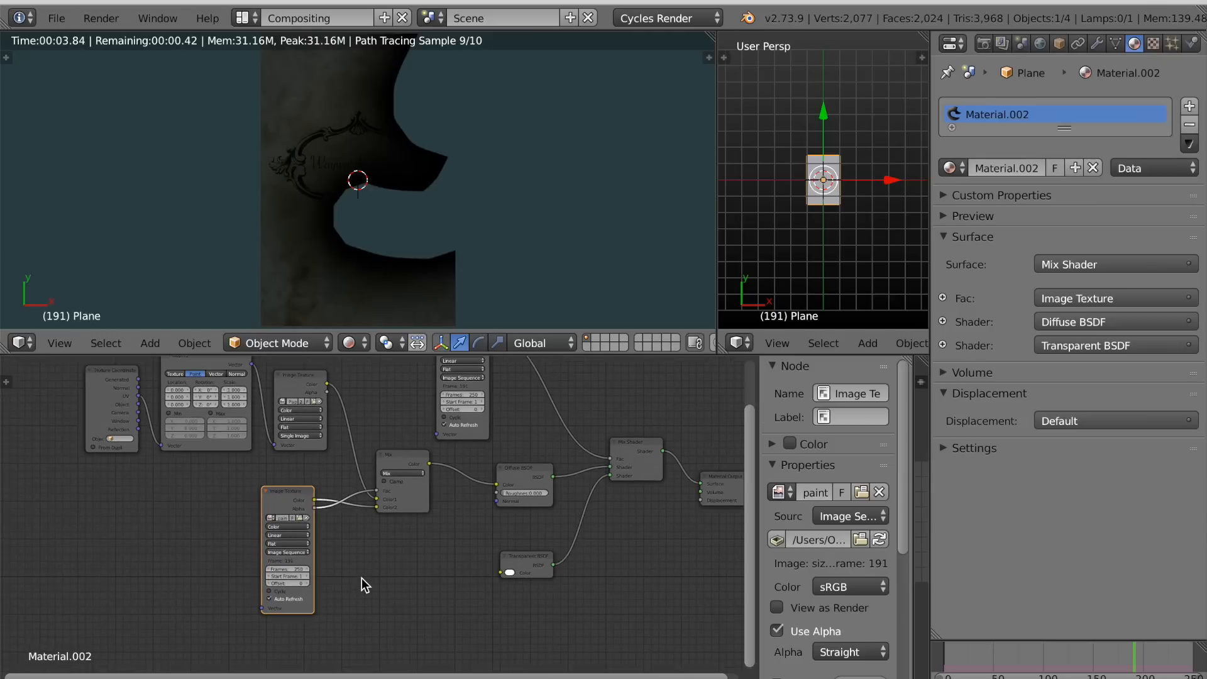
left_click_drag(294, 497, 134, 487)
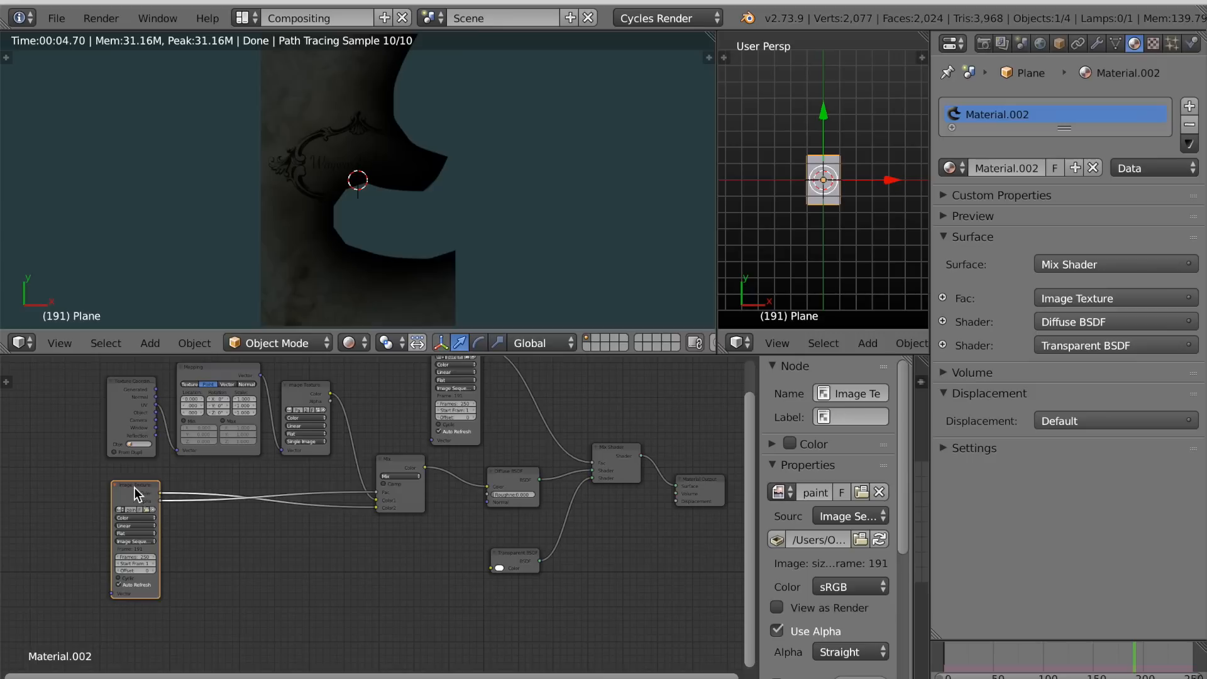
left_click_drag(400, 462, 381, 471)
scroll(360, 533, "down", 2)
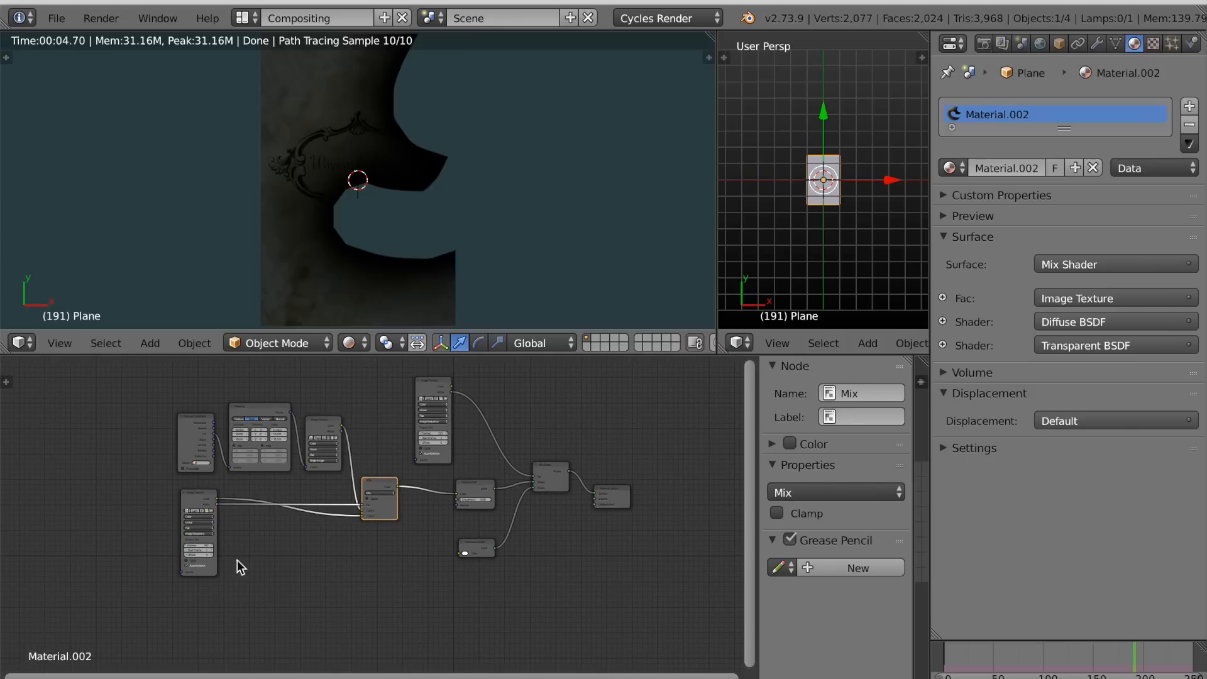
scroll(228, 560, "up", 2)
middle_click_drag(228, 559, 265, 568)
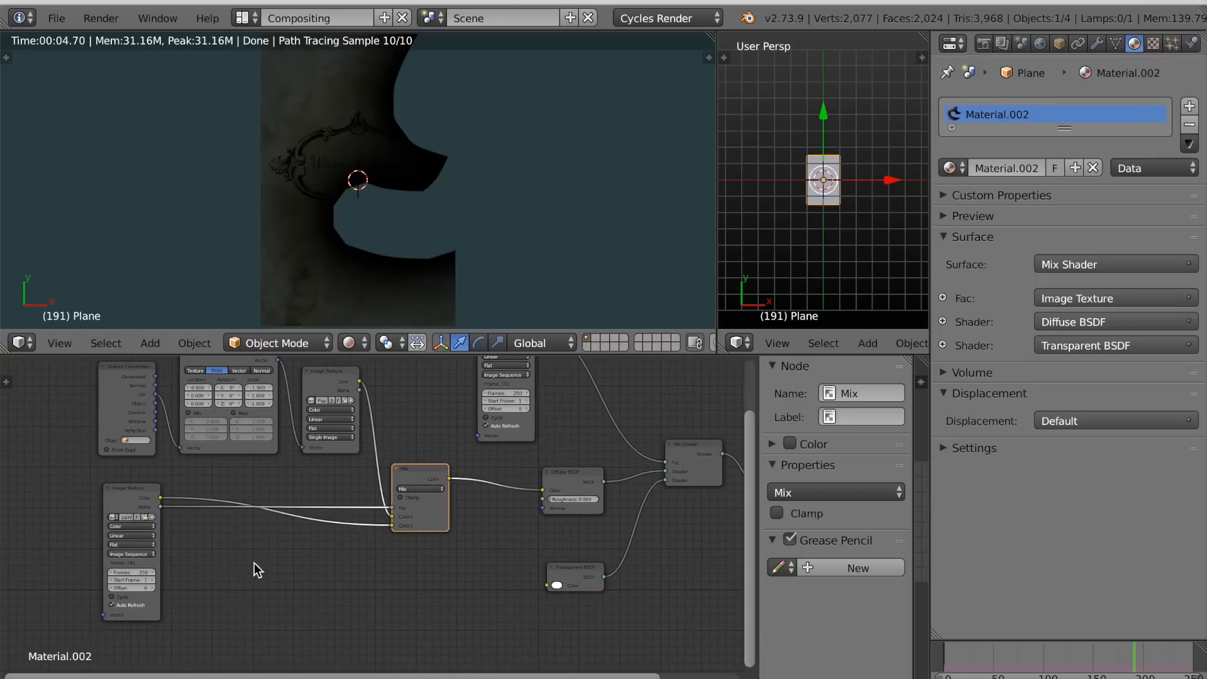
left_click(108, 488)
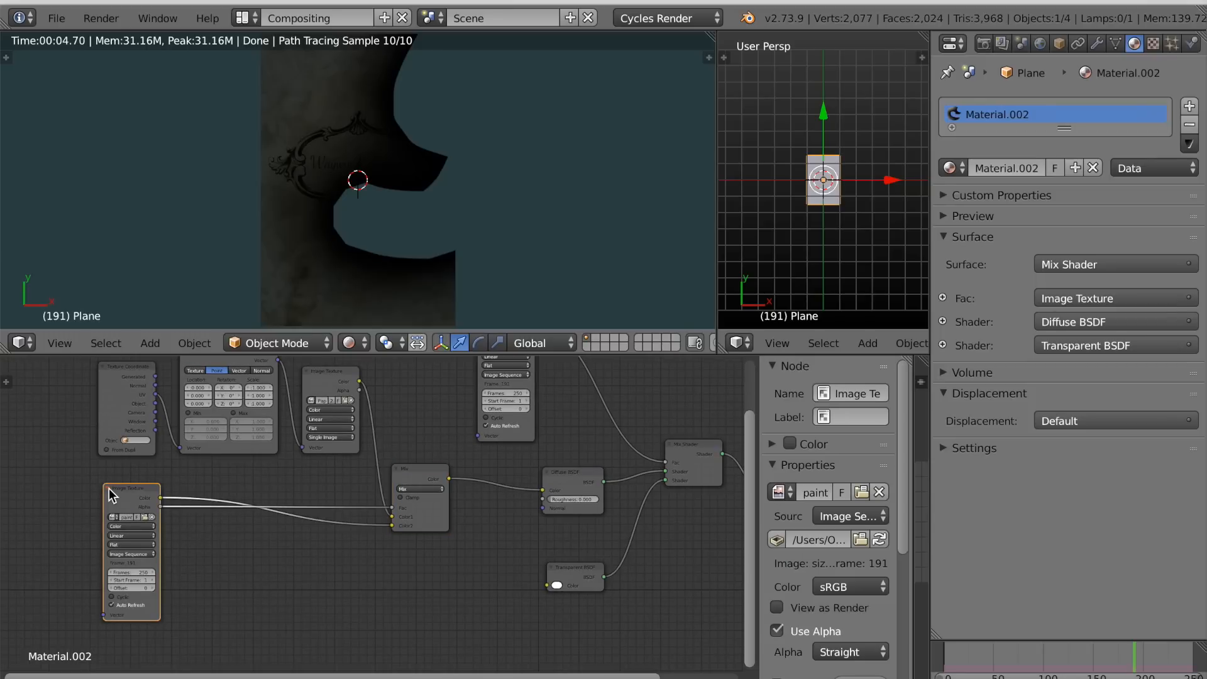
Add a Frame node in the empty area beside the texture nodes and enlarge it into a tall box.
scroll(174, 522, "down", 3)
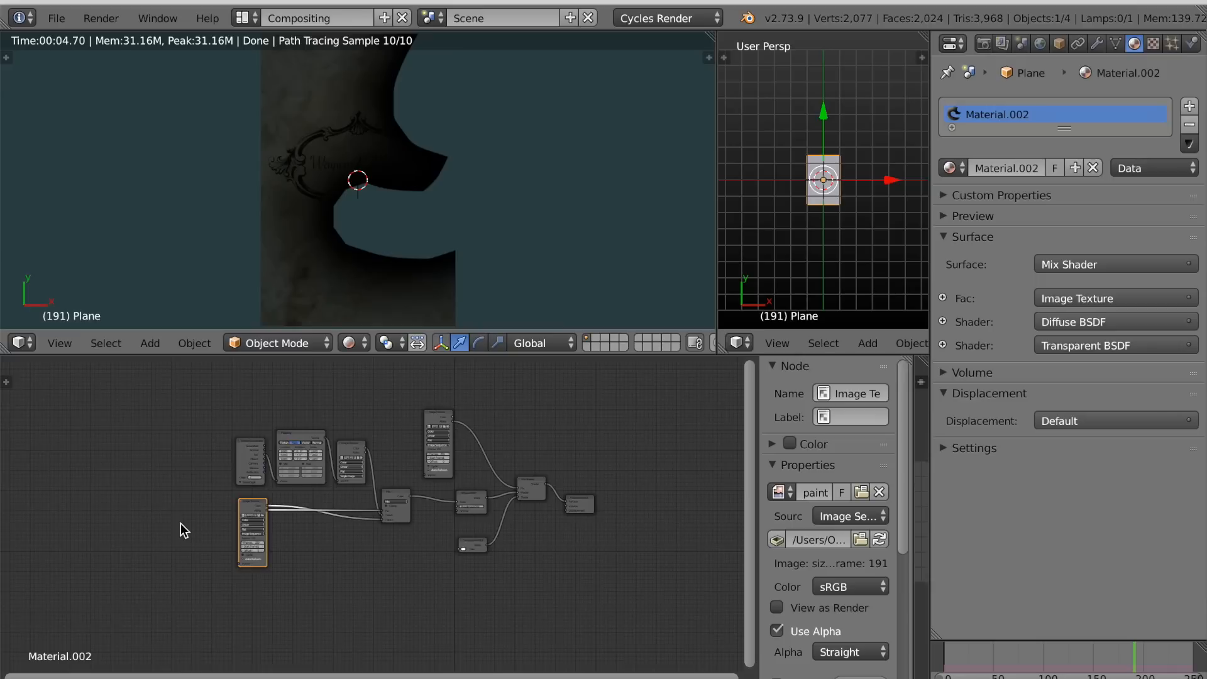
key("shift+a")
mouse_move(104, 508)
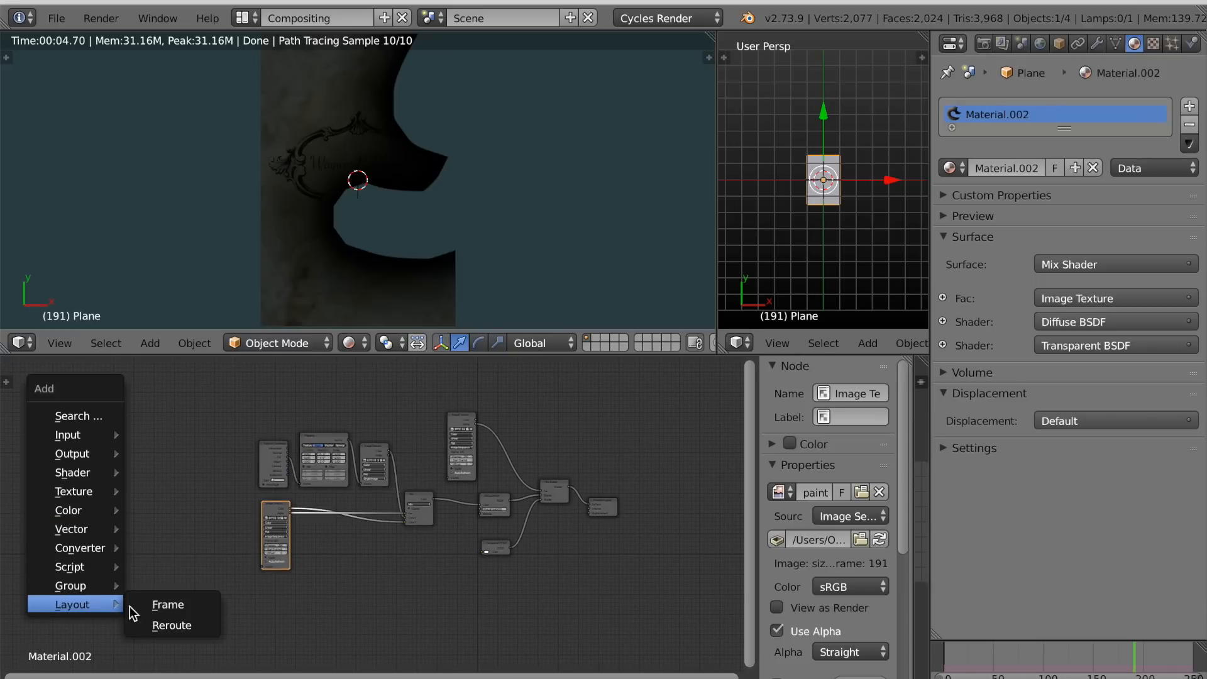
left_click(133, 604)
left_click_drag(92, 487, 225, 503)
left_click_drag(226, 503, 237, 504)
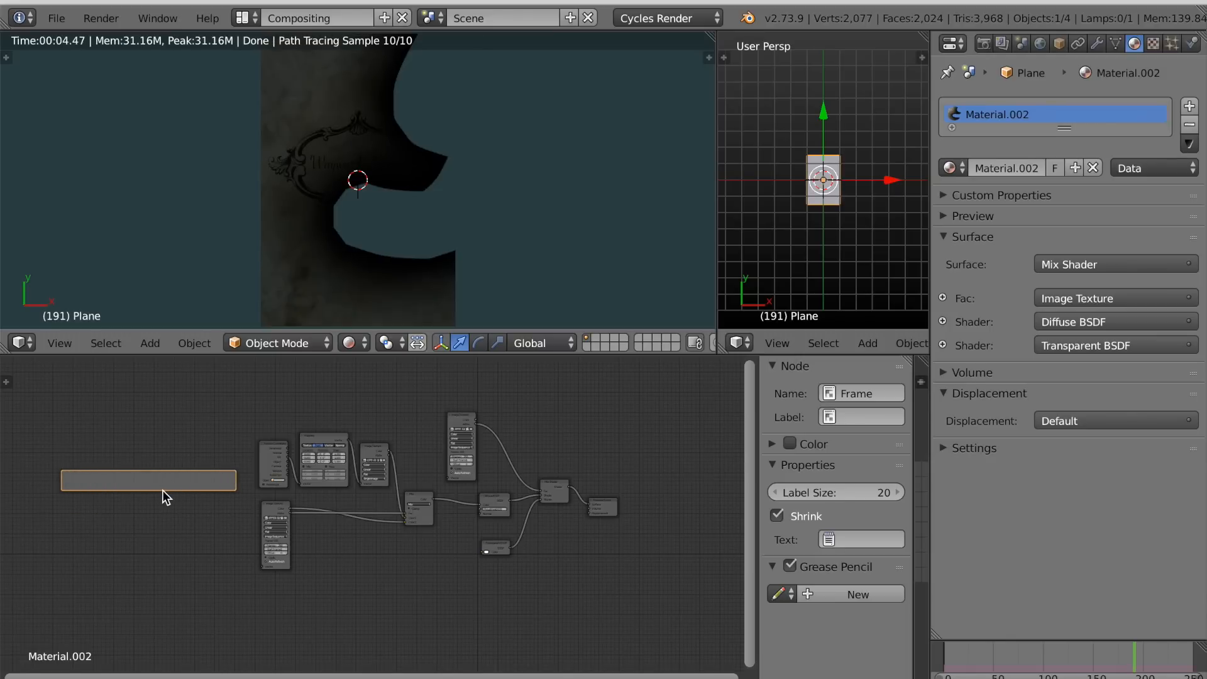
left_click_drag(162, 489, 155, 605)
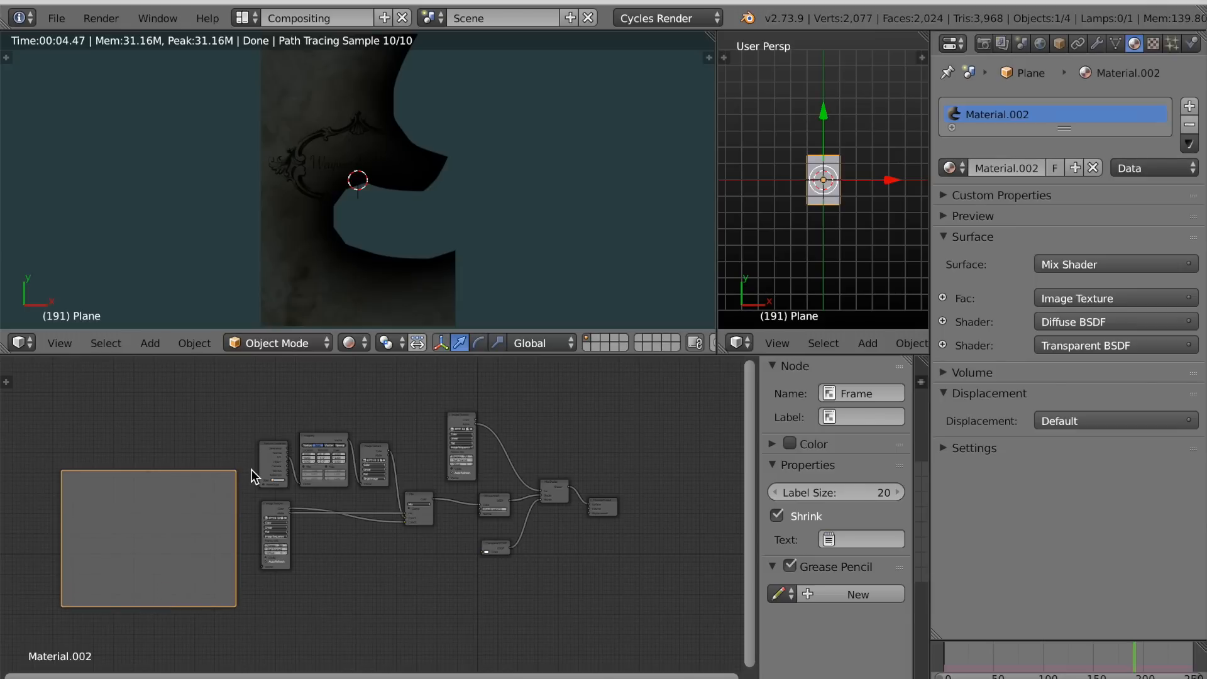
Box-select the texture input nodes, burn Image Texture and Mix color node, and place them inside the frame.
key("a")
key("b")
left_click_drag(251, 420, 410, 598)
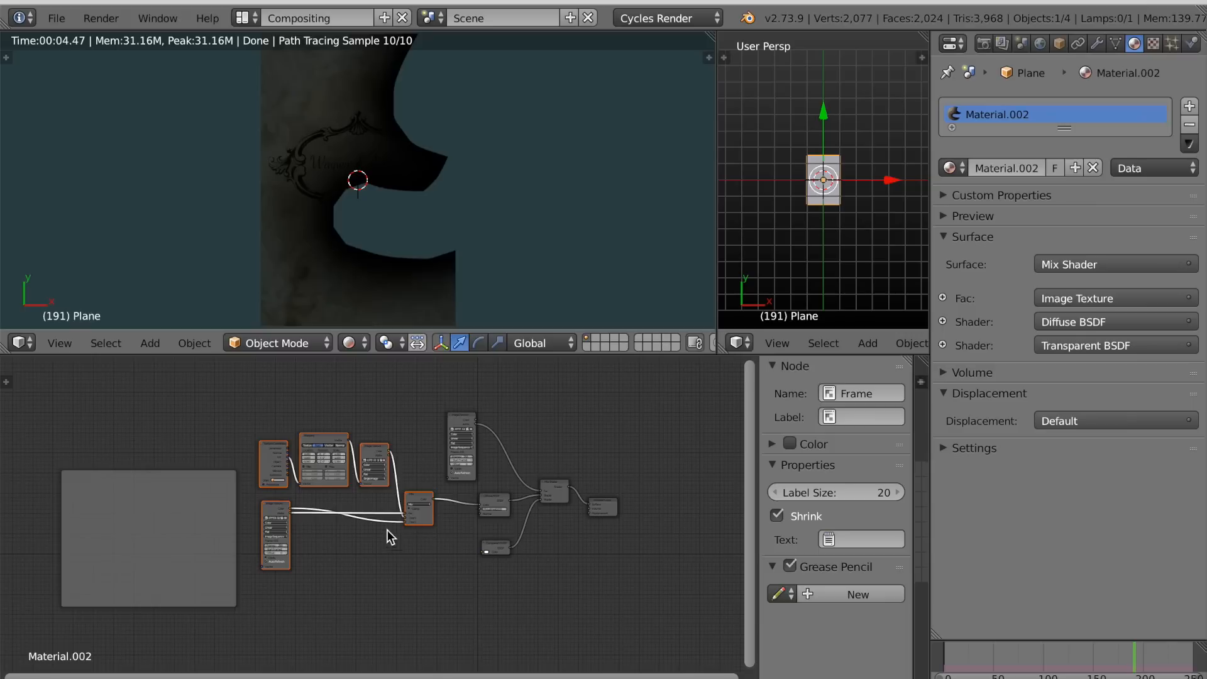
left_click_drag(419, 514, 368, 522)
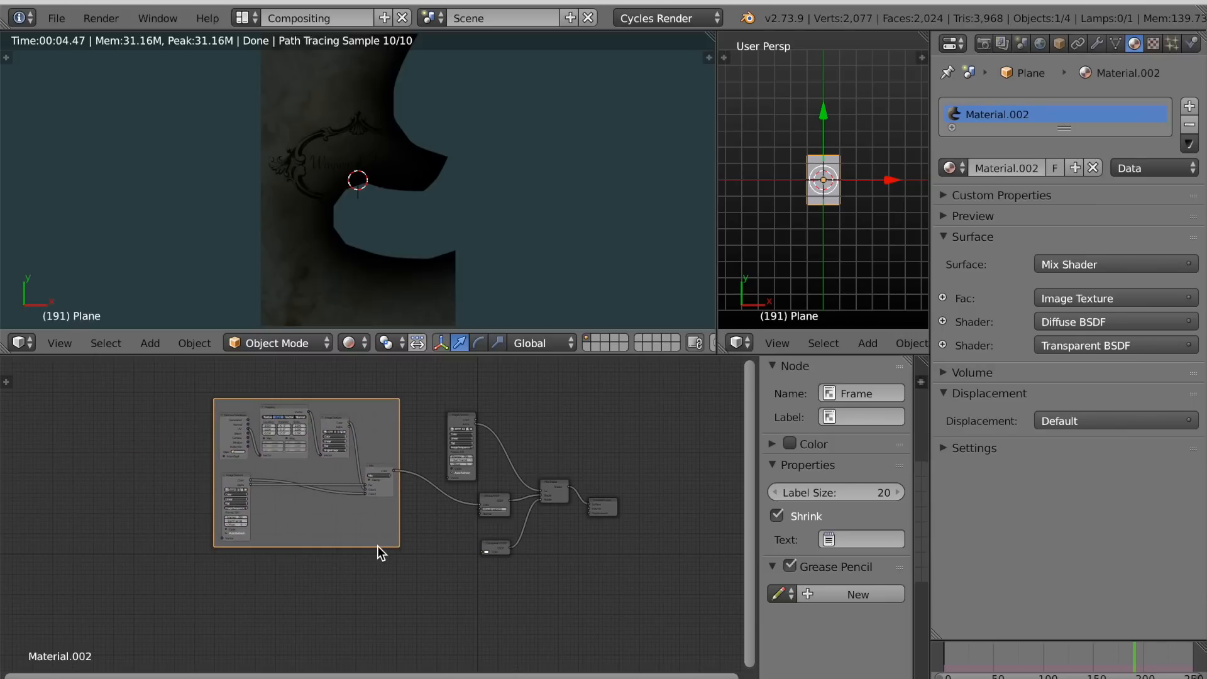
Give the frame a custom salmon-orange color and move it slightly farther from the shader nodes.
scroll(377, 545, "up", 3)
middle_click_drag(369, 544, 351, 553)
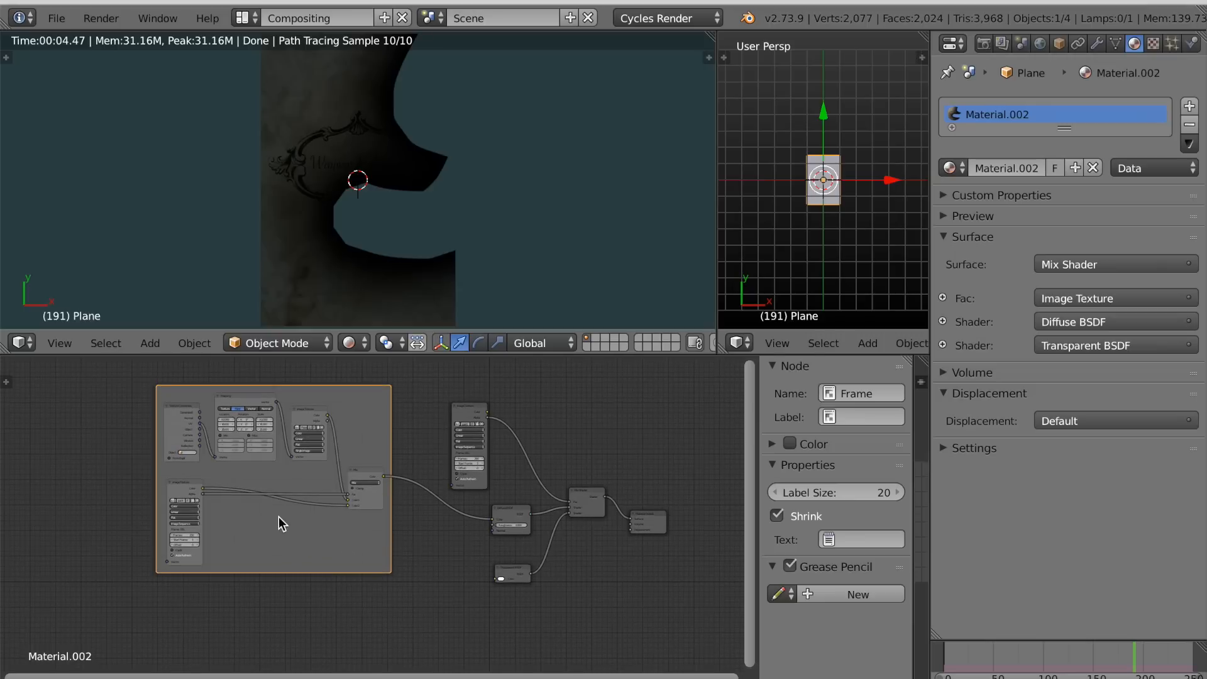
left_click(790, 447)
left_click(800, 496)
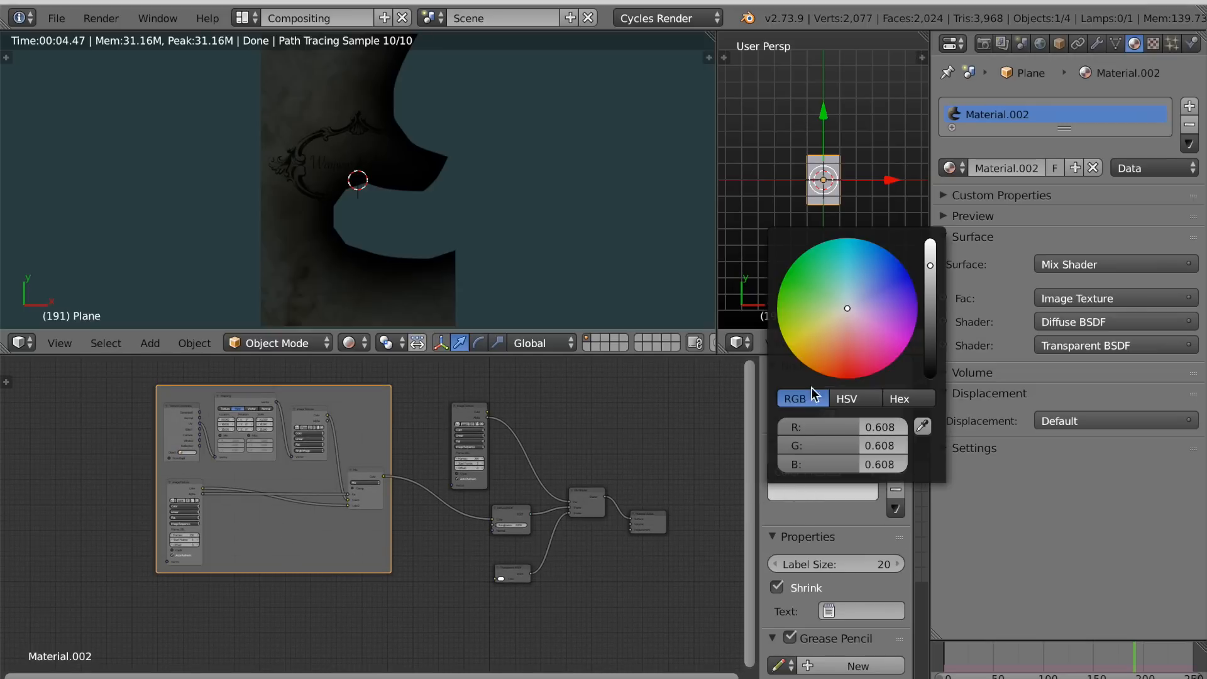
left_click(839, 334)
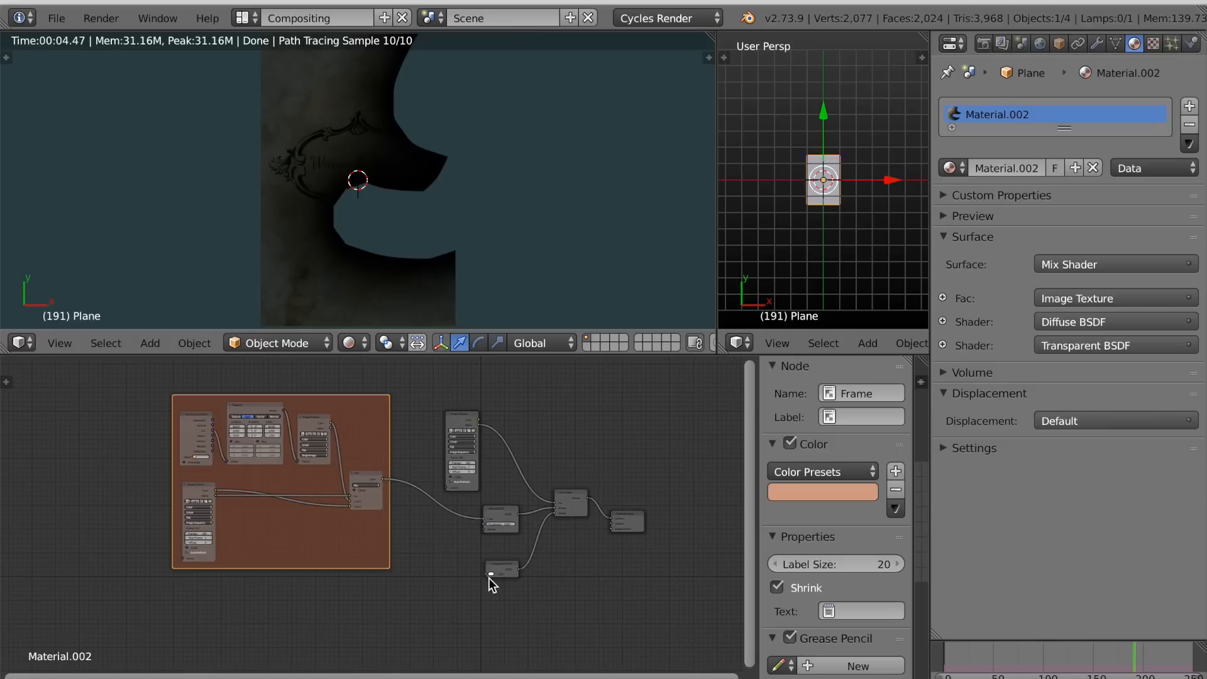
scroll(485, 579, "up", 2)
middle_click_drag(484, 588, 368, 564)
scroll(364, 584, "down", 1)
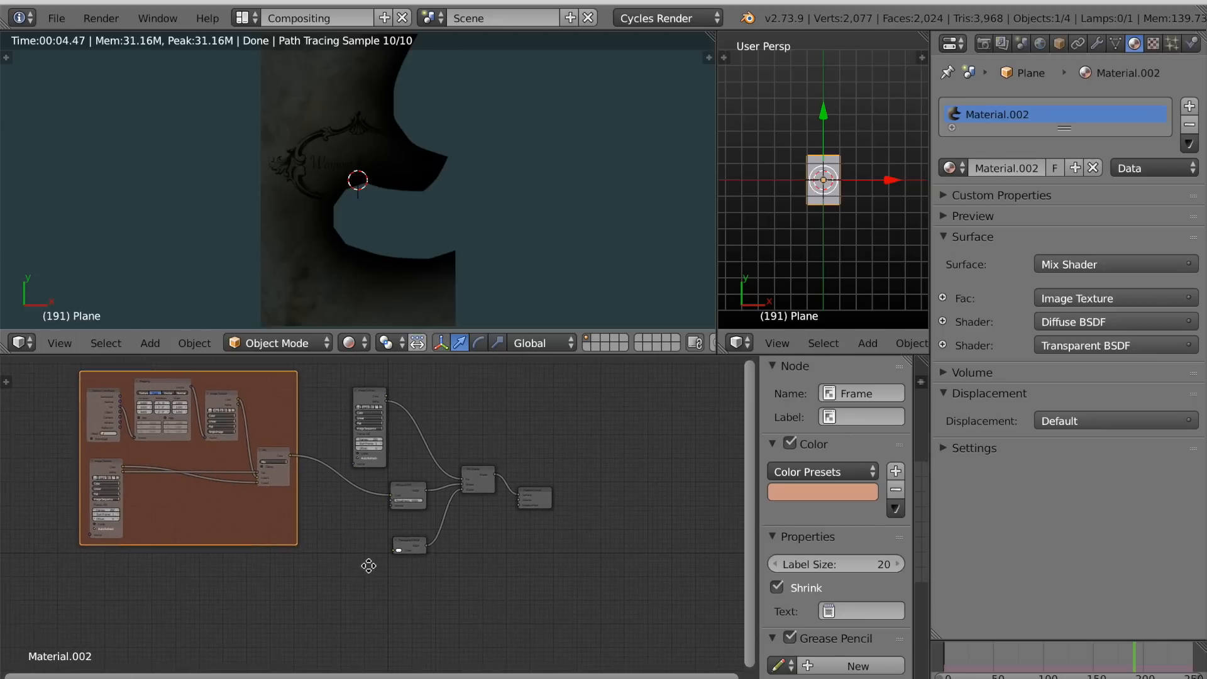
left_click_drag(274, 539, 260, 523)
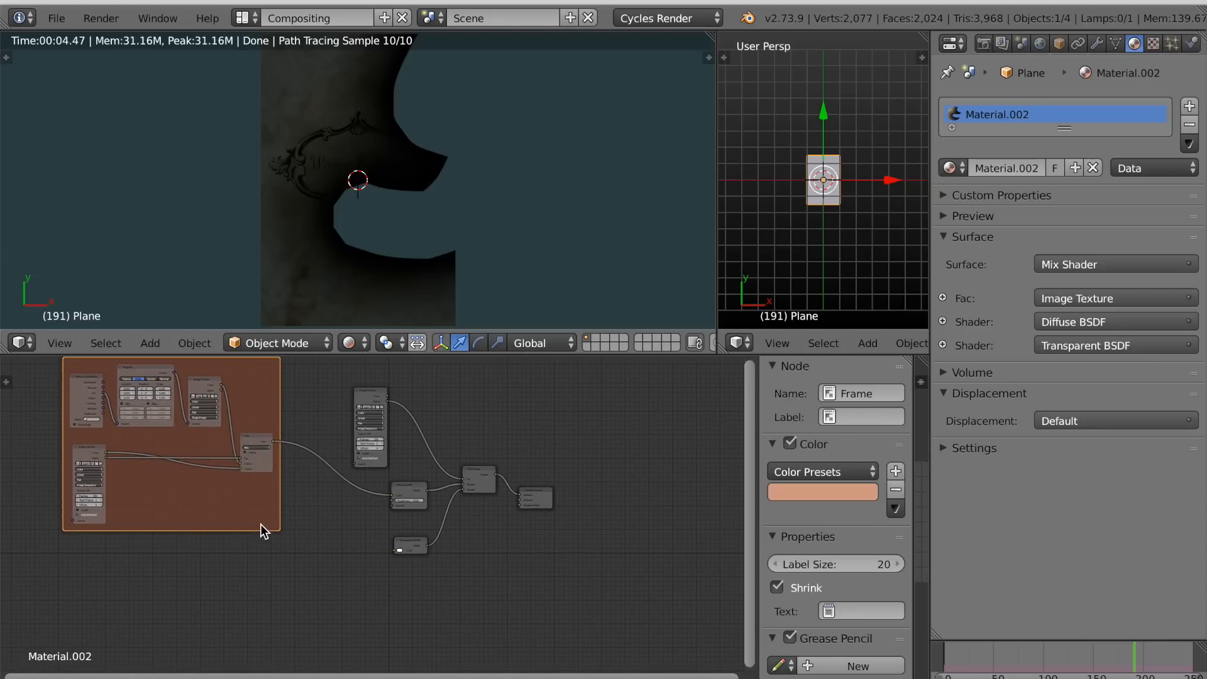
Add an Emission shader below the colored frame and place a duplicate of it underneath.
scroll(291, 581, "up", 5)
middle_click_drag(298, 576, 342, 525)
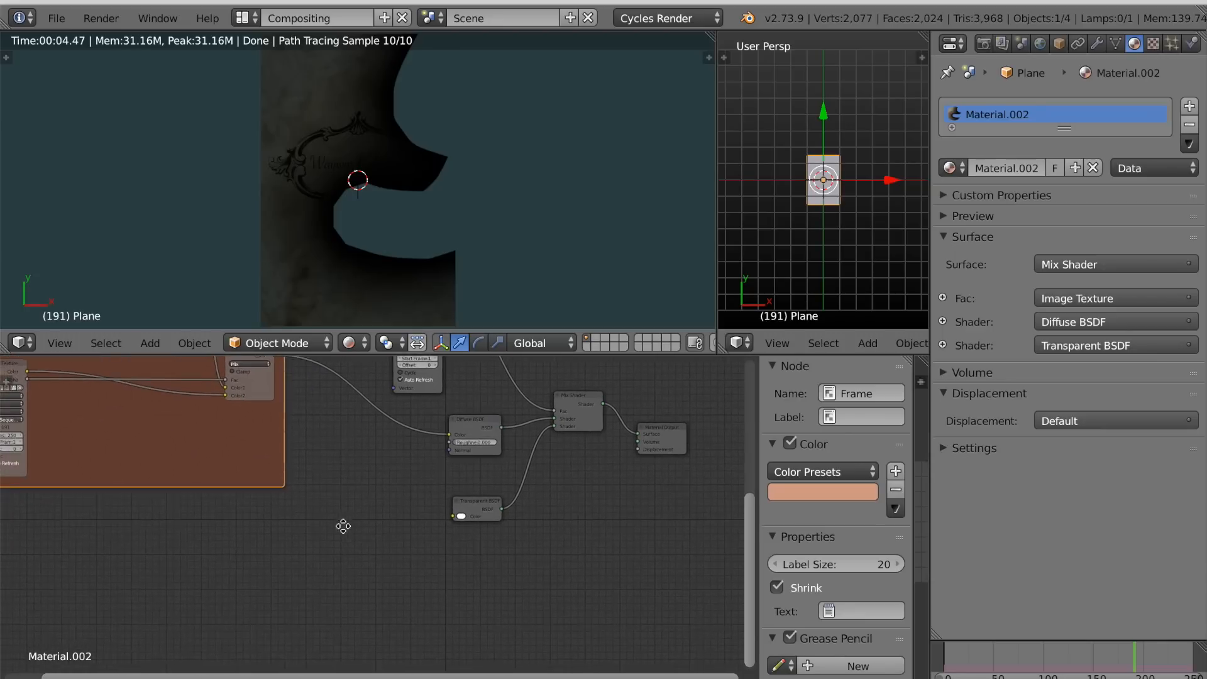
key("shift+a")
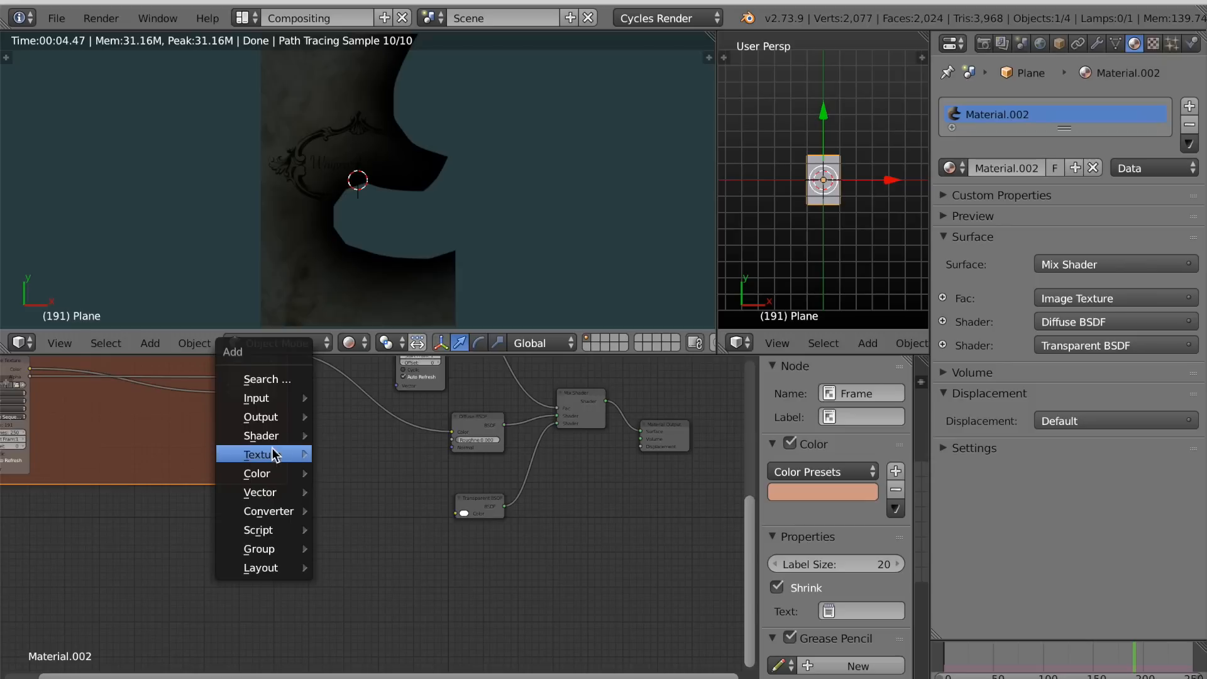
mouse_move(271, 435)
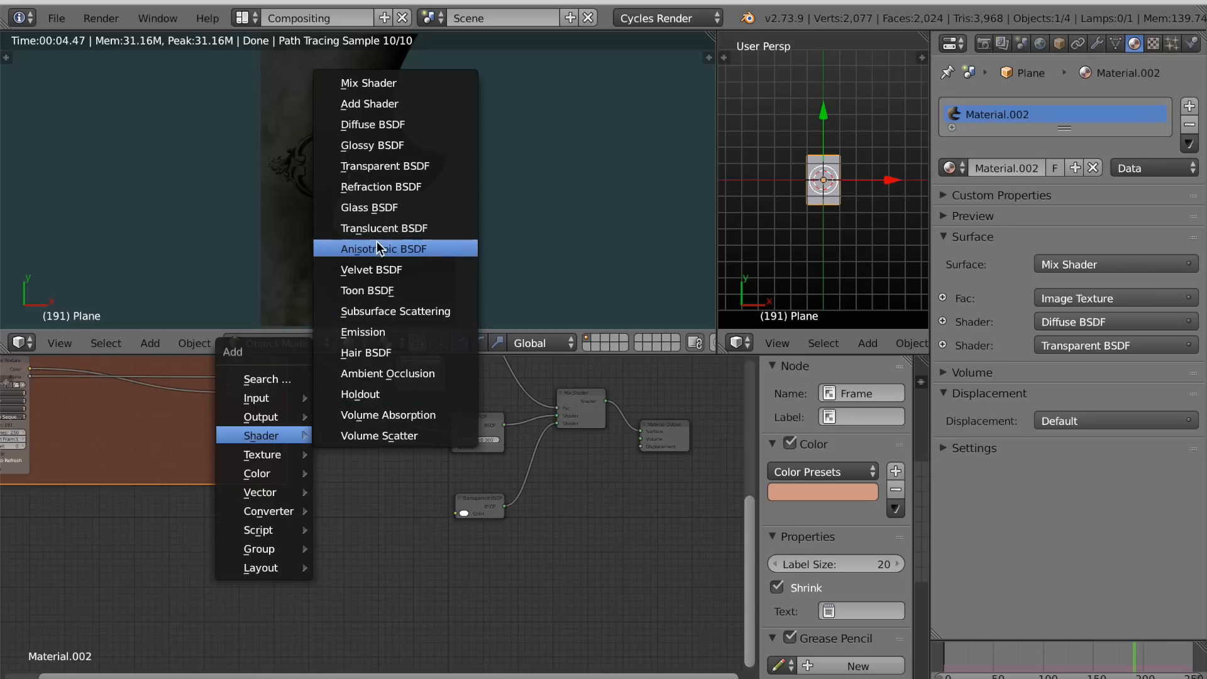
left_click(377, 332)
left_click(250, 529)
scroll(284, 573, "up", 6)
middle_click_drag(285, 573, 322, 553)
scroll(327, 556, "down", 3)
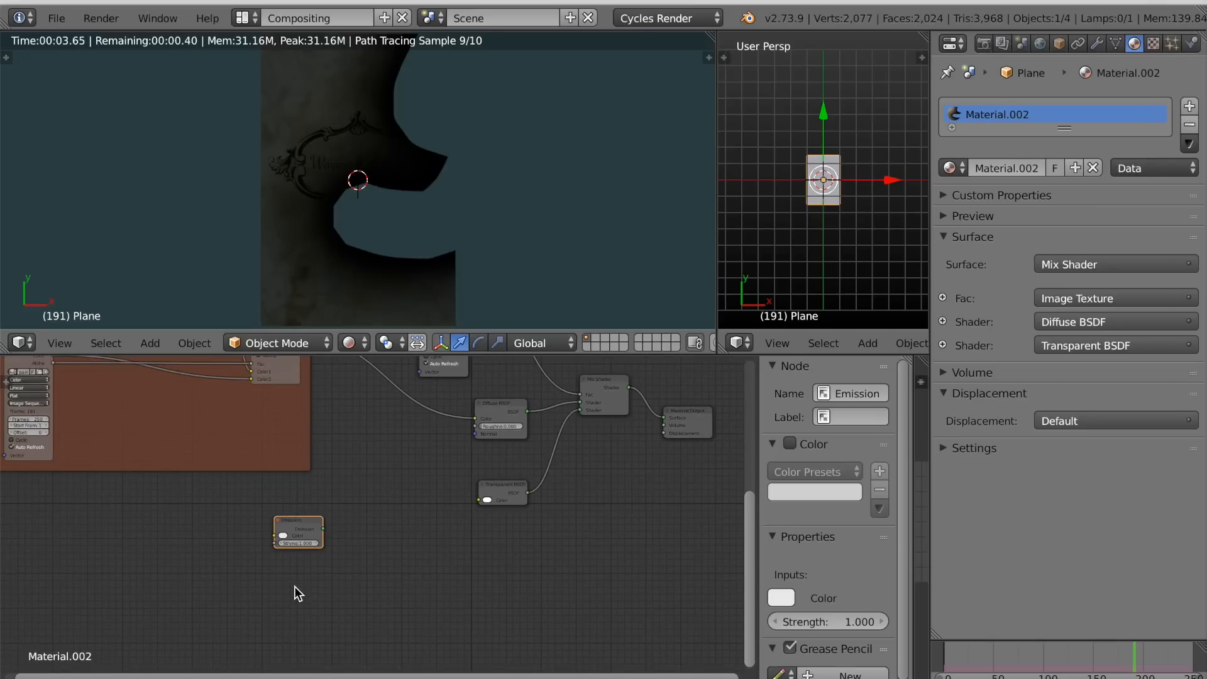
key("shift+d")
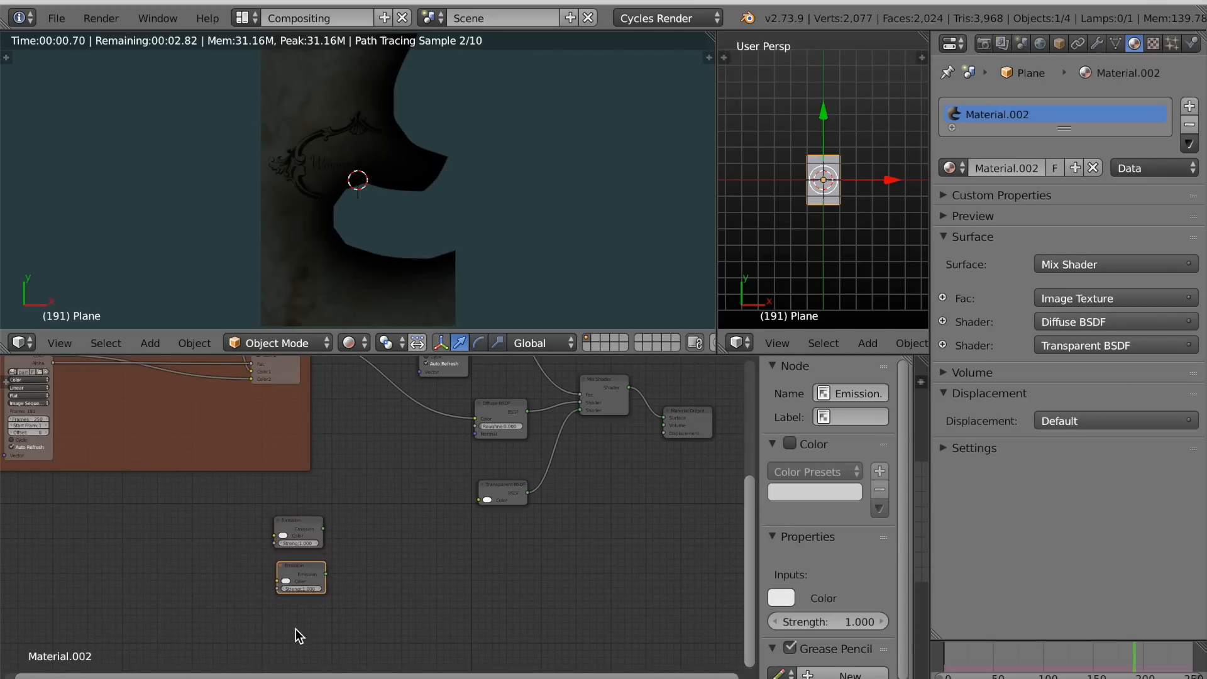
left_click(294, 638)
Set the upper Emission's color to red (0.800, 0.002, 0.000) and the lower Emission's to orange (0.800, 0.456, 0.094).
scroll(333, 629, "up", 1)
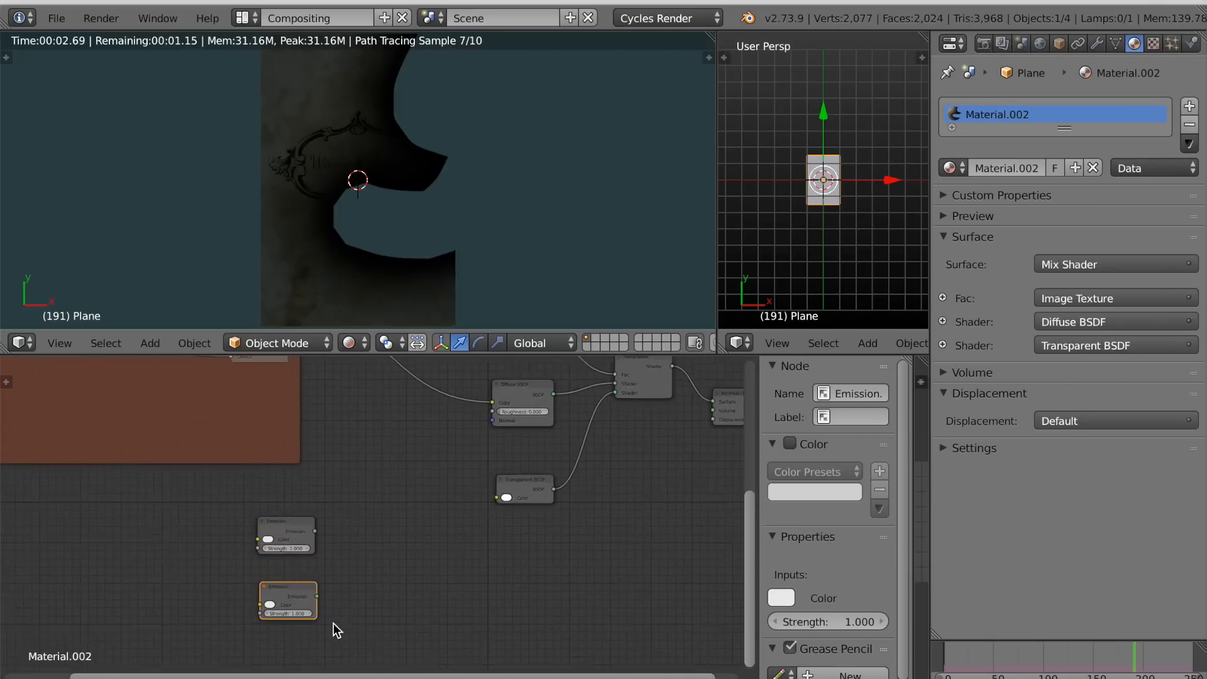
scroll(333, 624, "up", 3)
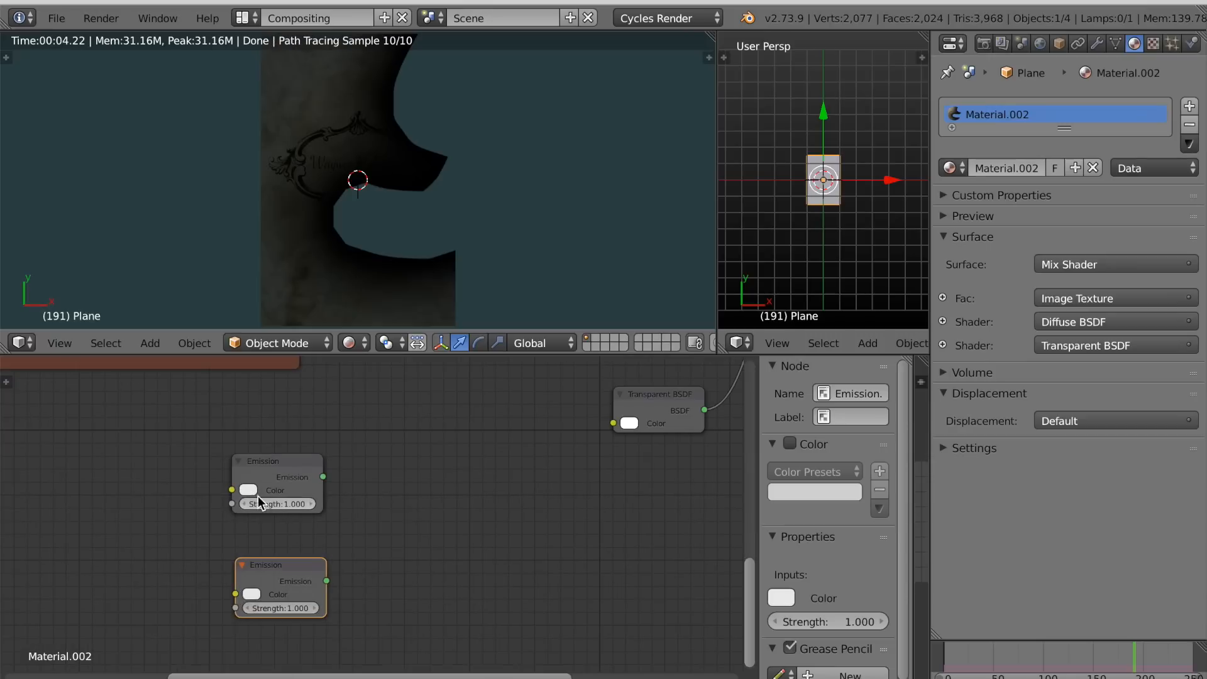
left_click(249, 489)
left_click(292, 399)
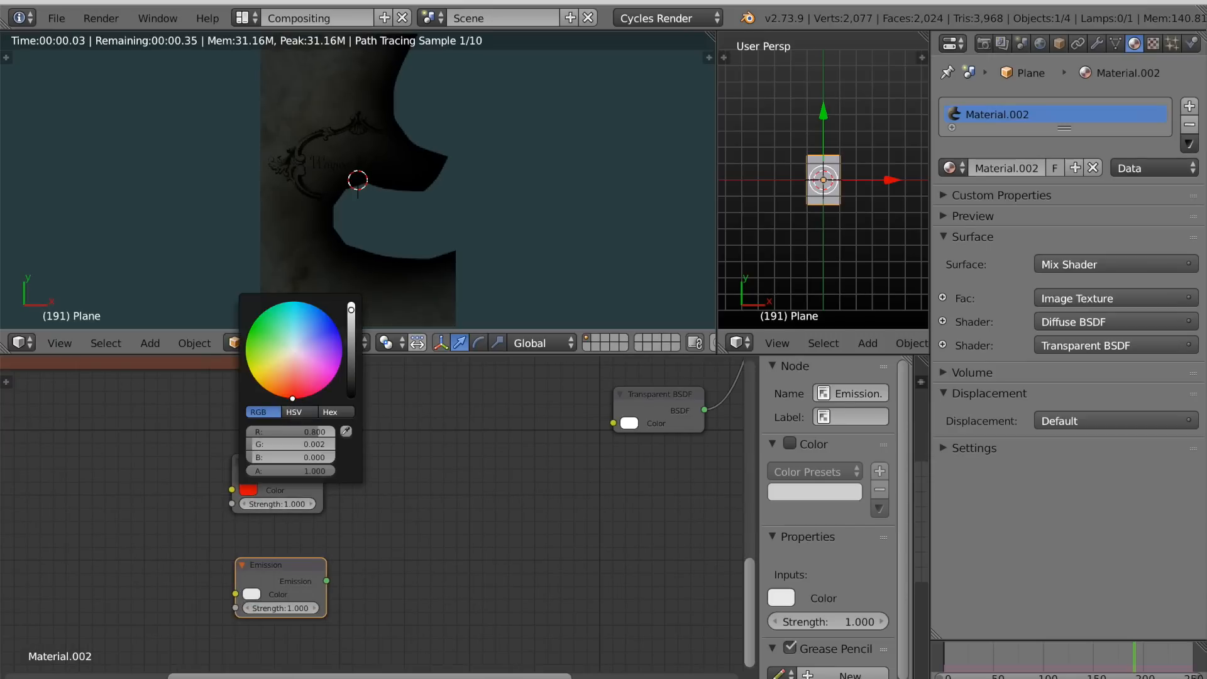
left_click(251, 593)
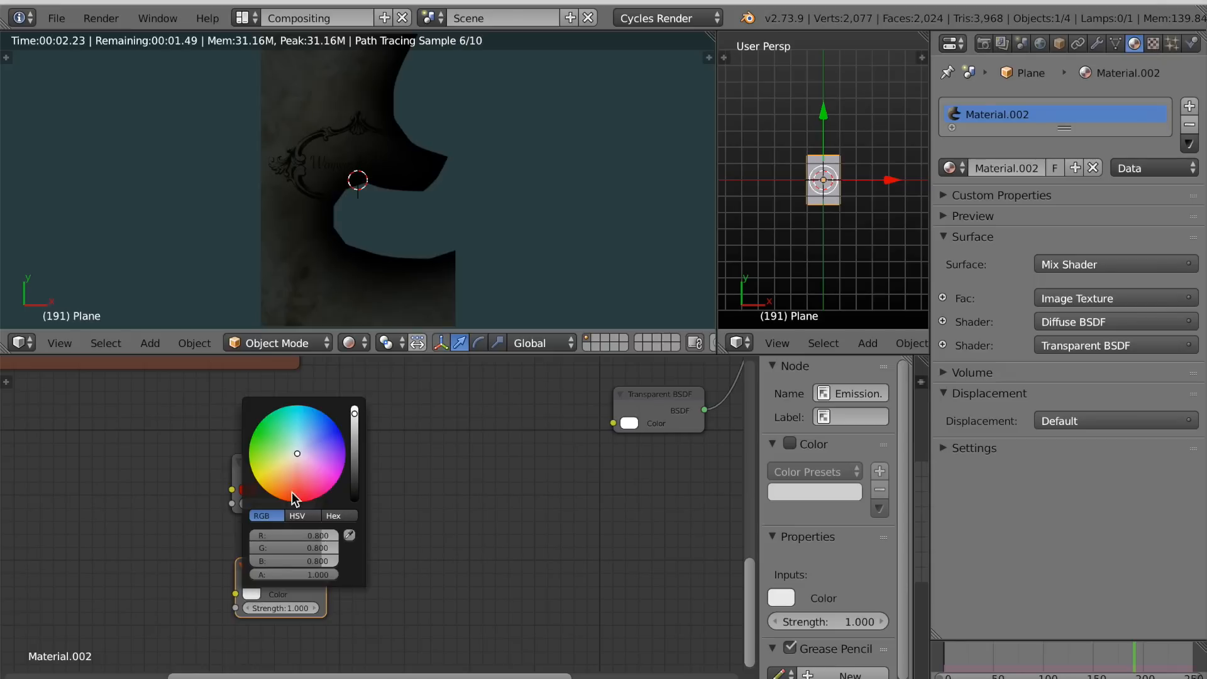
left_click(284, 481)
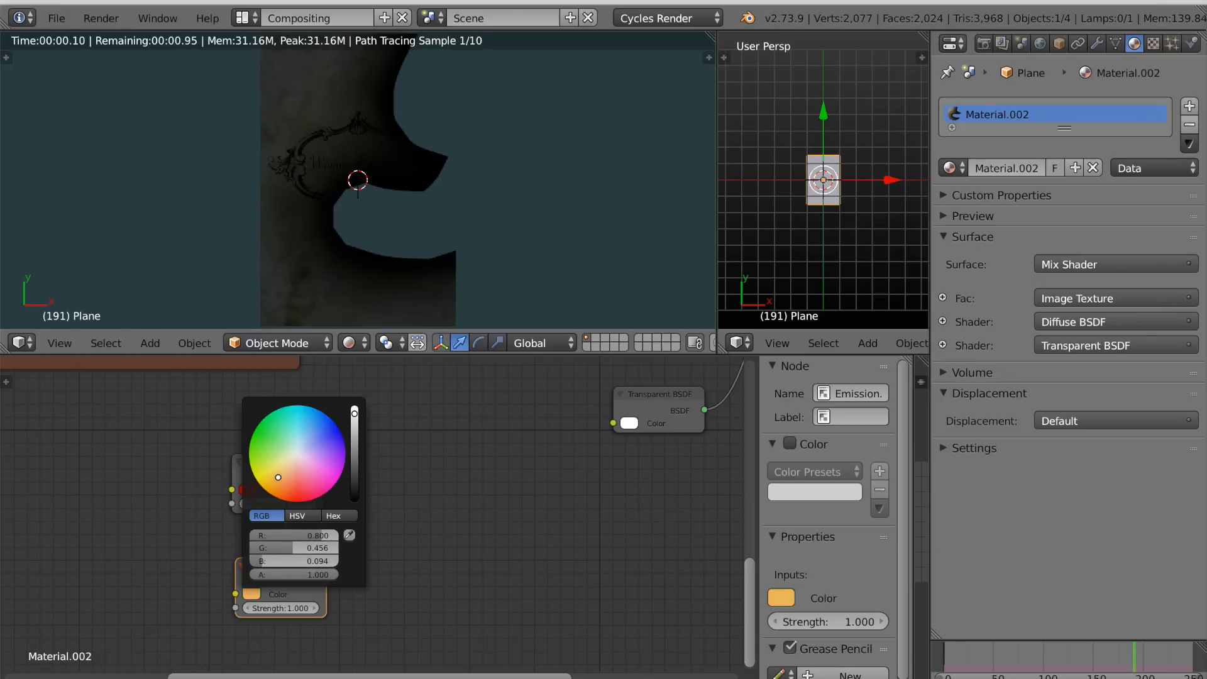
Line up the orange Emission node under the red one and move the Transparent BSDF down, away from the Diffuse BSDF.
scroll(420, 559, "down", 2)
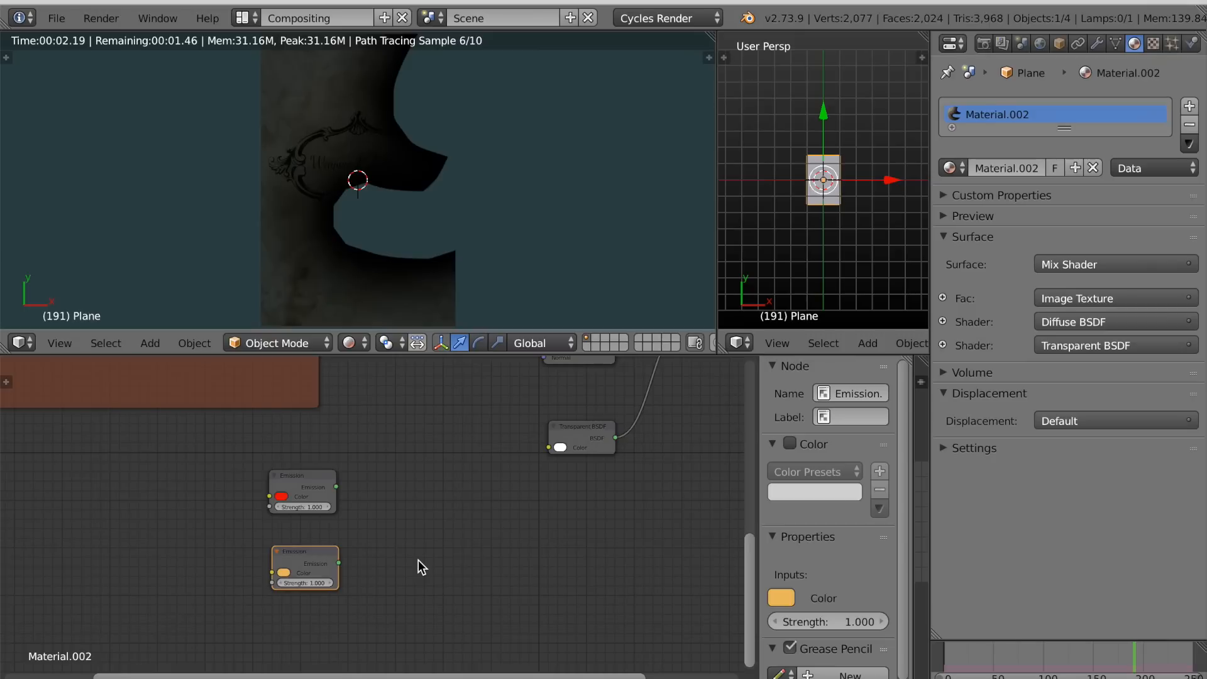
left_click_drag(315, 553, 313, 553)
scroll(459, 564, "down", 2)
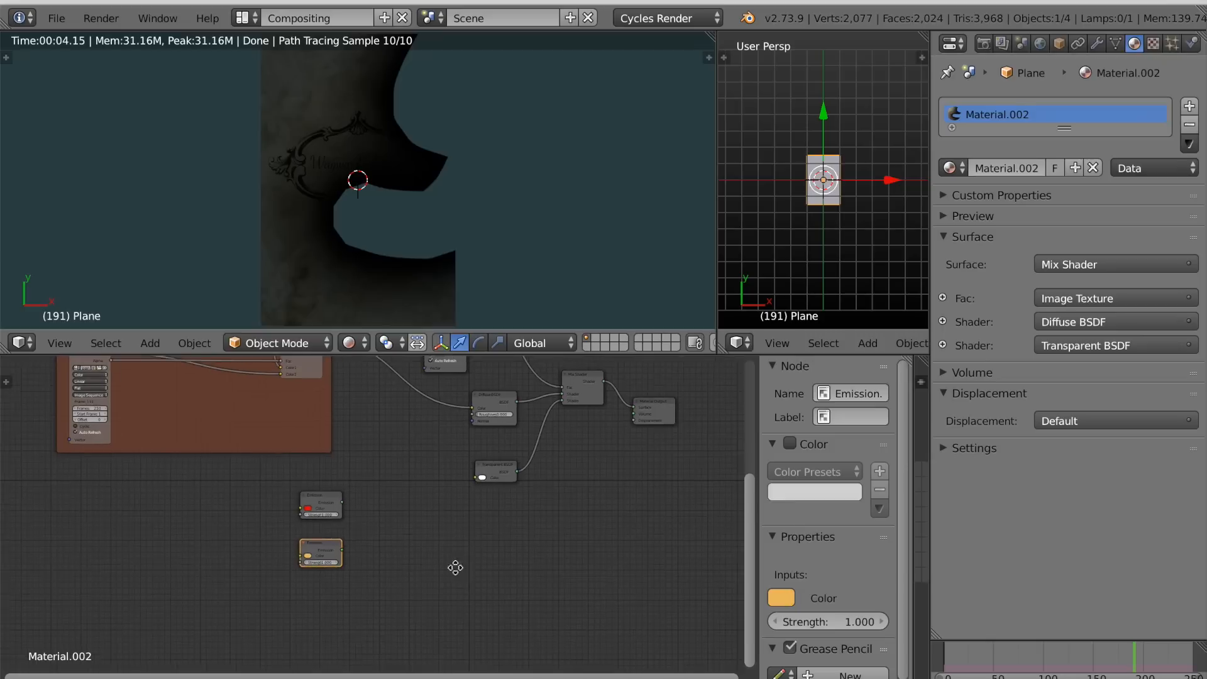
left_click_drag(475, 475, 503, 537)
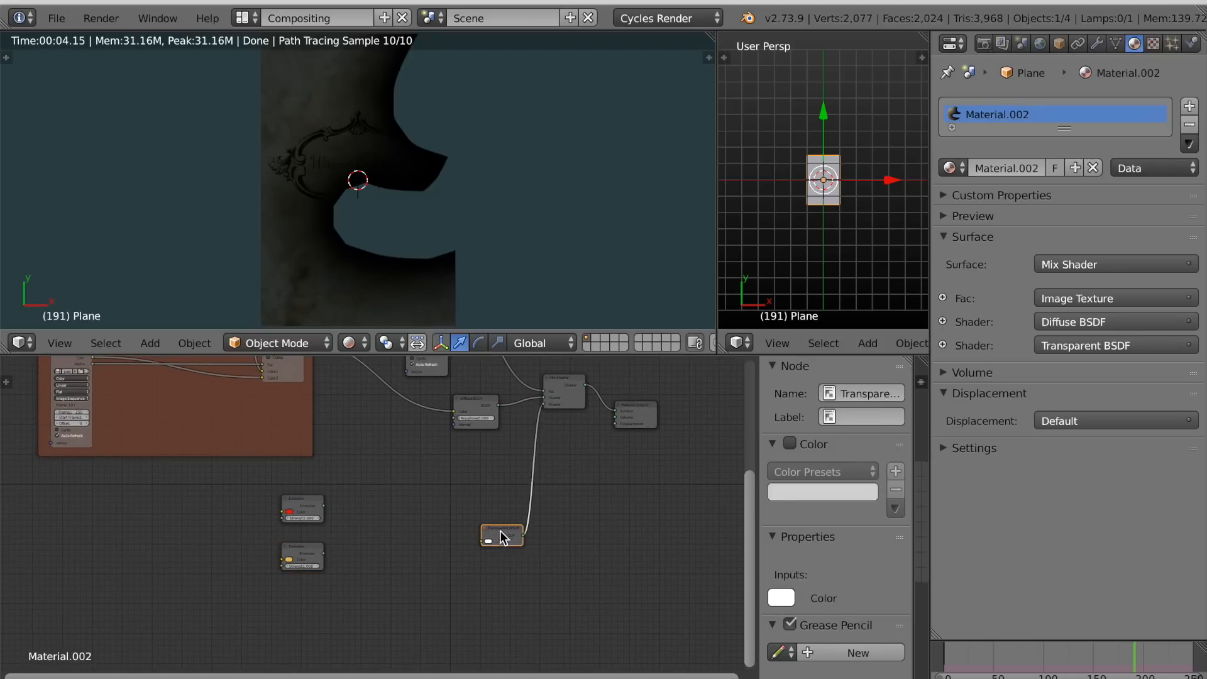
Combine the red and orange Emission shaders in a new Mix Shader and place it close beside them.
left_click(312, 522)
left_click(311, 544, "shift")
key("ctrl+0")
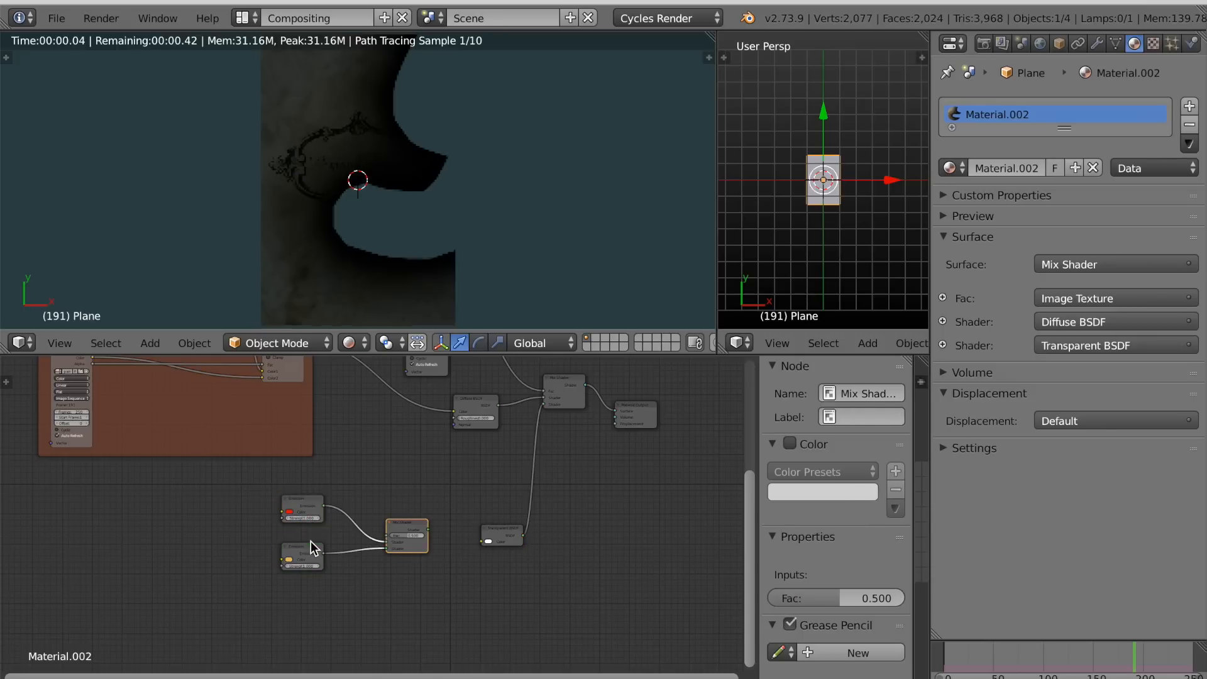
left_click_drag(399, 526, 382, 519)
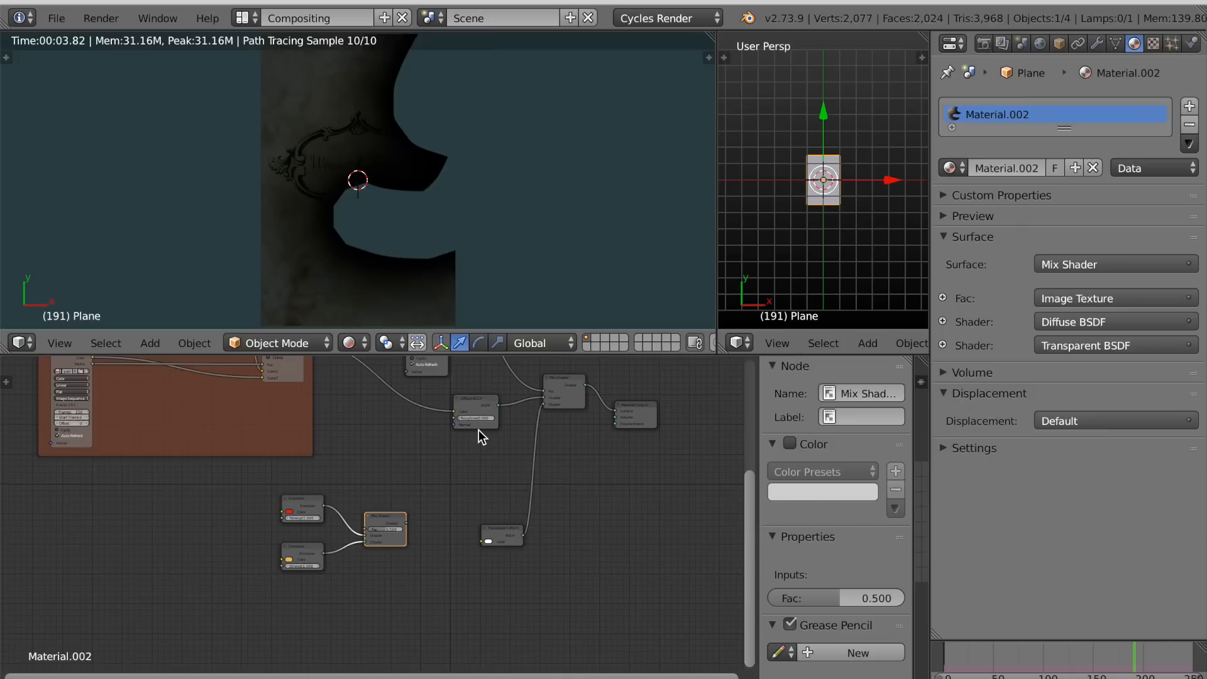
Mix the Diffuse BSDF with the emission mix through a new Mix Shader, and arrange both nodes ahead of the final Mix Shader.
right_click_drag(477, 433, 412, 507, "alt")
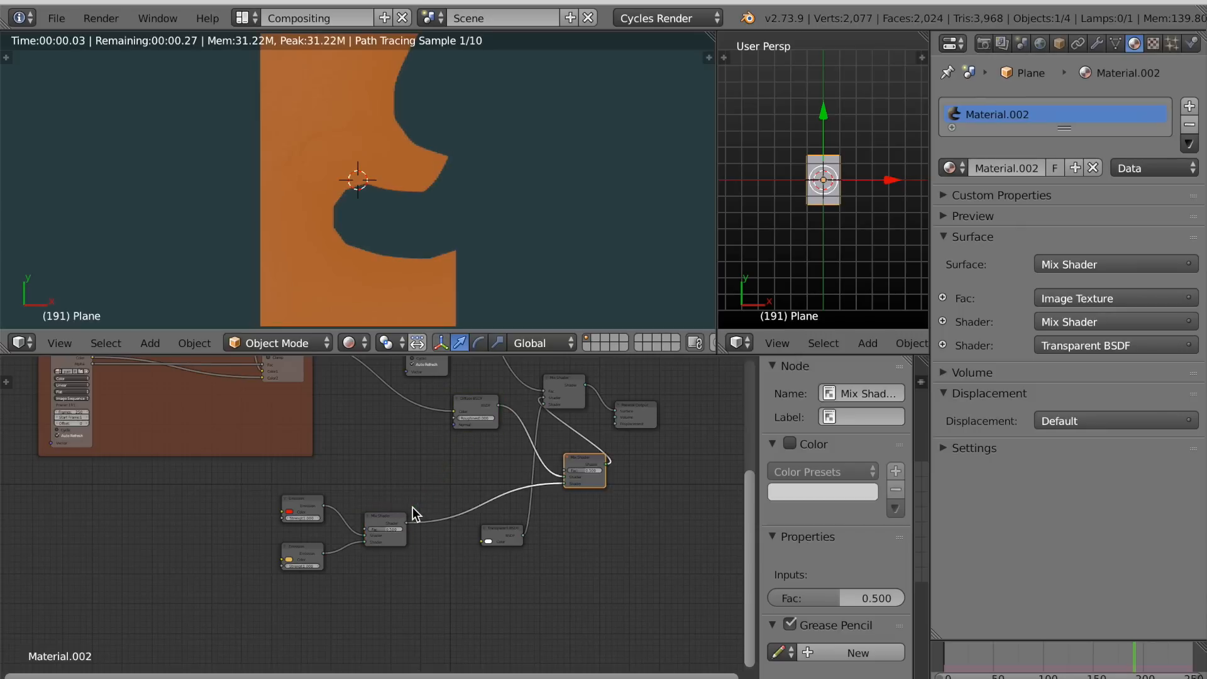
left_click_drag(570, 462, 471, 478)
left_click_drag(471, 418, 378, 439)
left_click(472, 470)
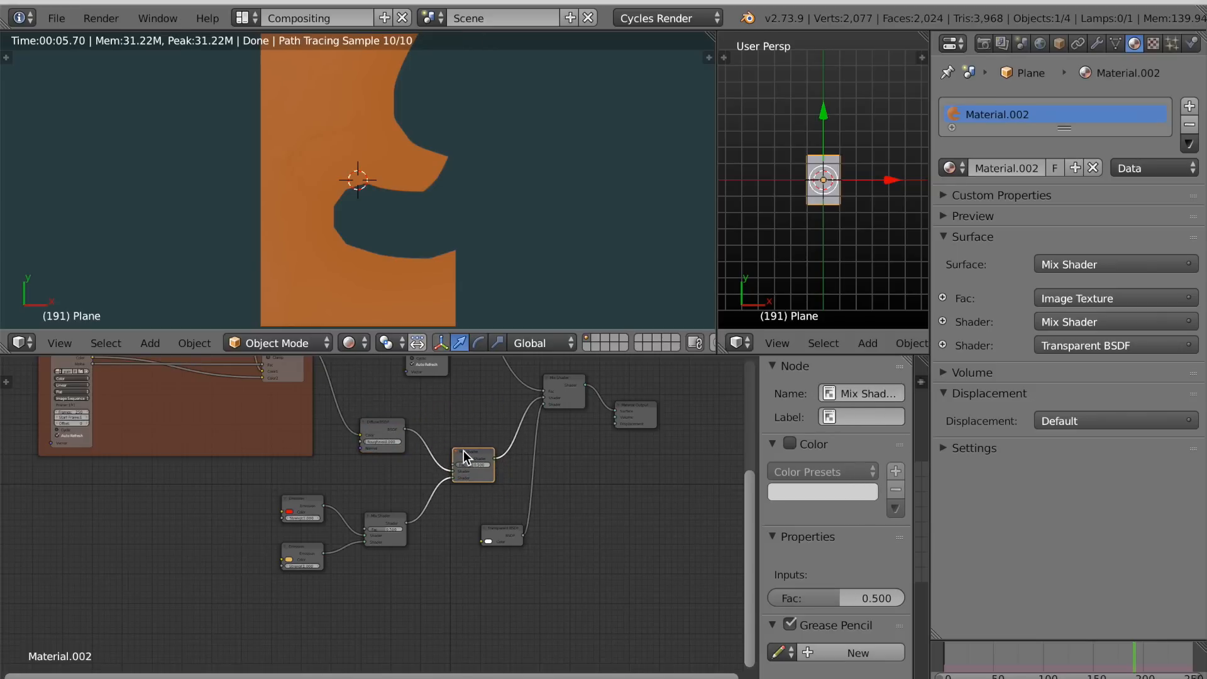
Add an Image Texture node in the empty space before the two Emission shaders.
scroll(466, 479, "down", 2)
scroll(447, 582, "down", 3)
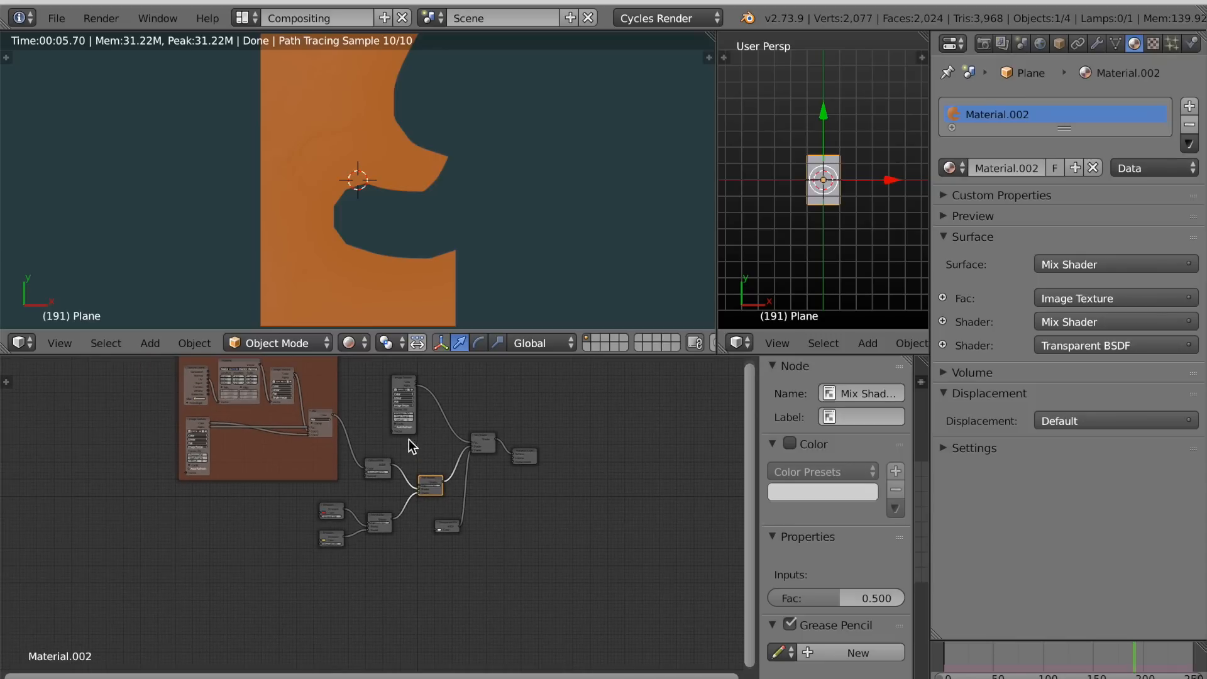
left_click(335, 545)
scroll(315, 527, "up", 5)
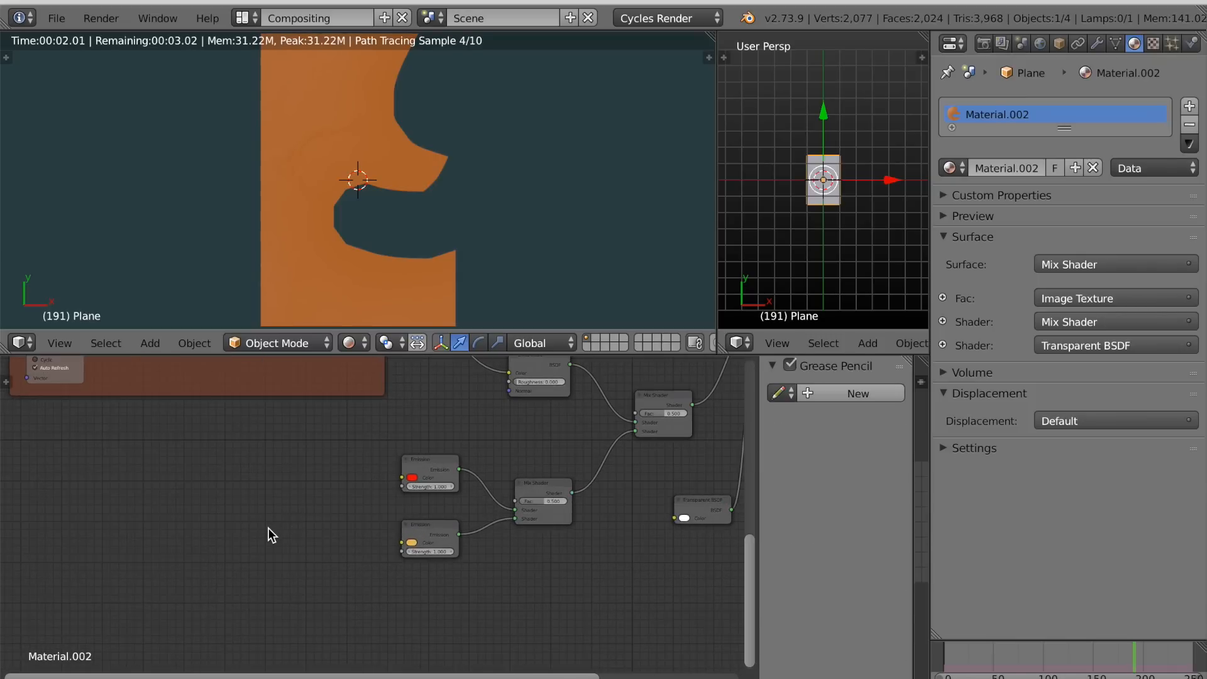
key("shift+a")
mouse_move(270, 530)
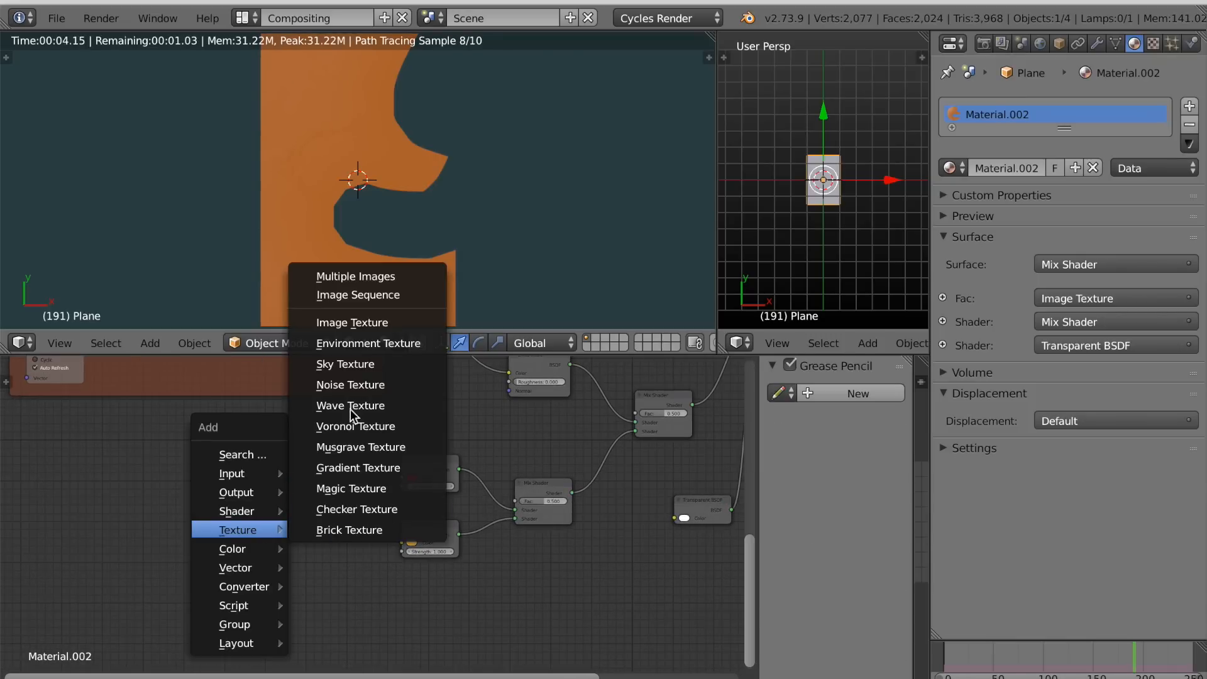
left_click(352, 323)
left_click(328, 511)
Load paintmap0001.png from the Emission folder on the Desktop into the new Image Texture node.
left_click(313, 464)
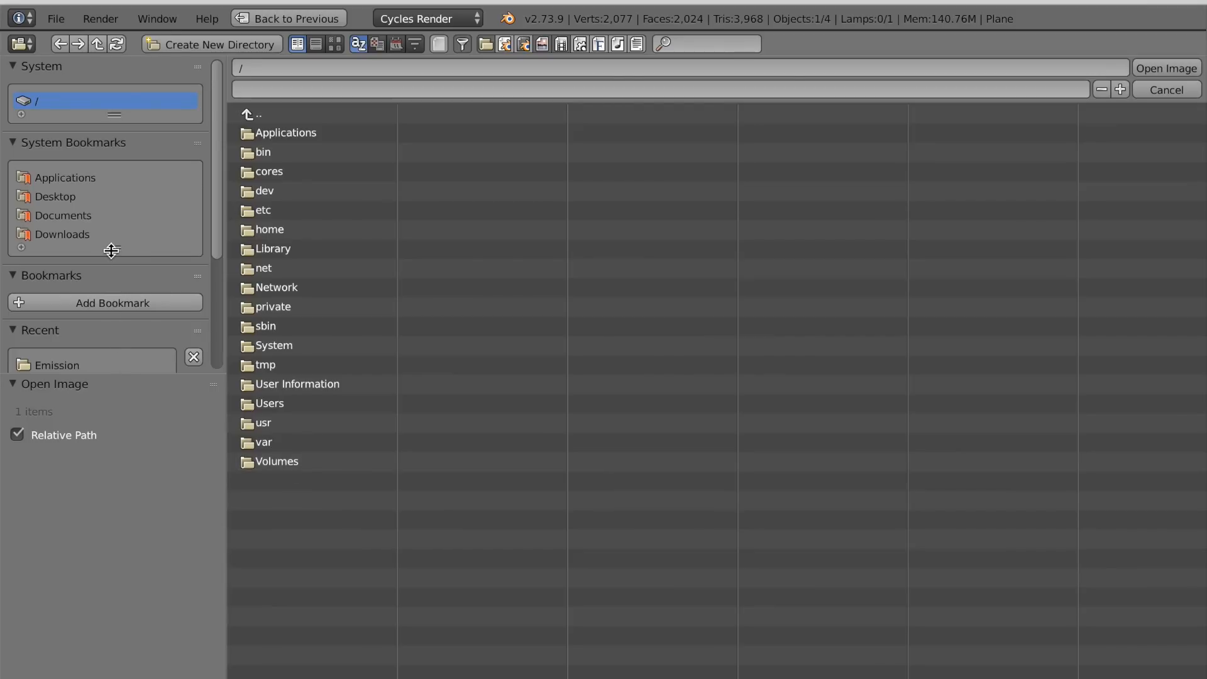
left_click(69, 197)
left_click(271, 171)
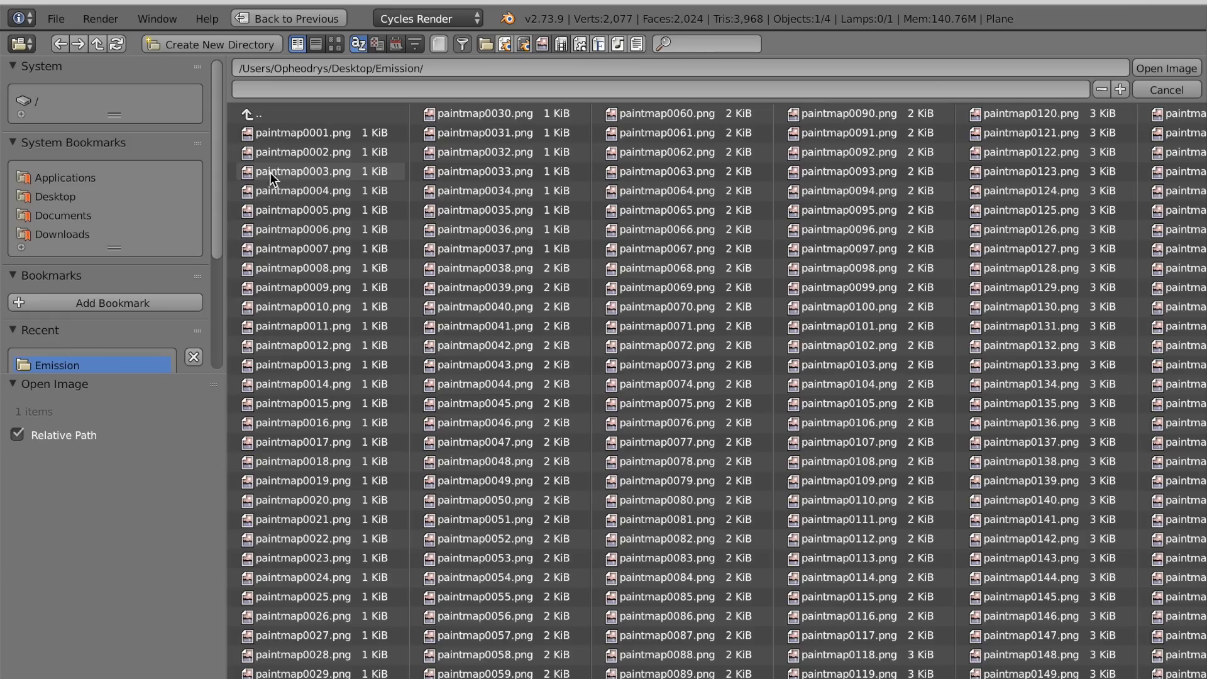
left_click(303, 132)
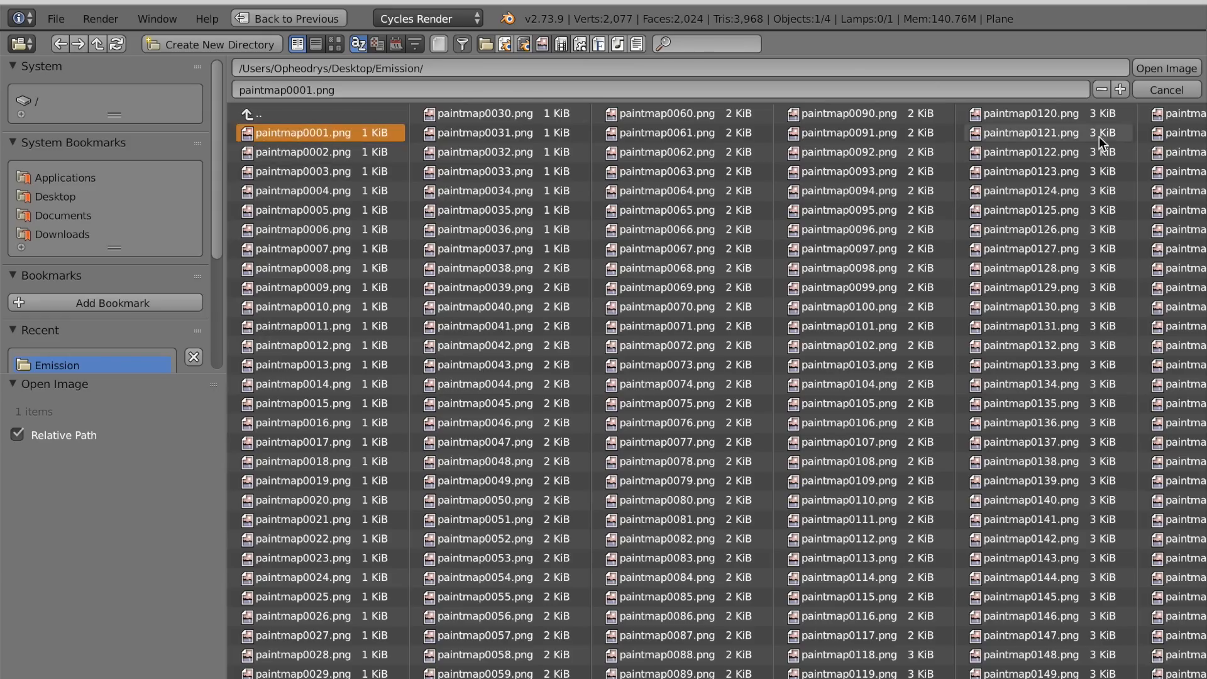
left_click(1166, 68)
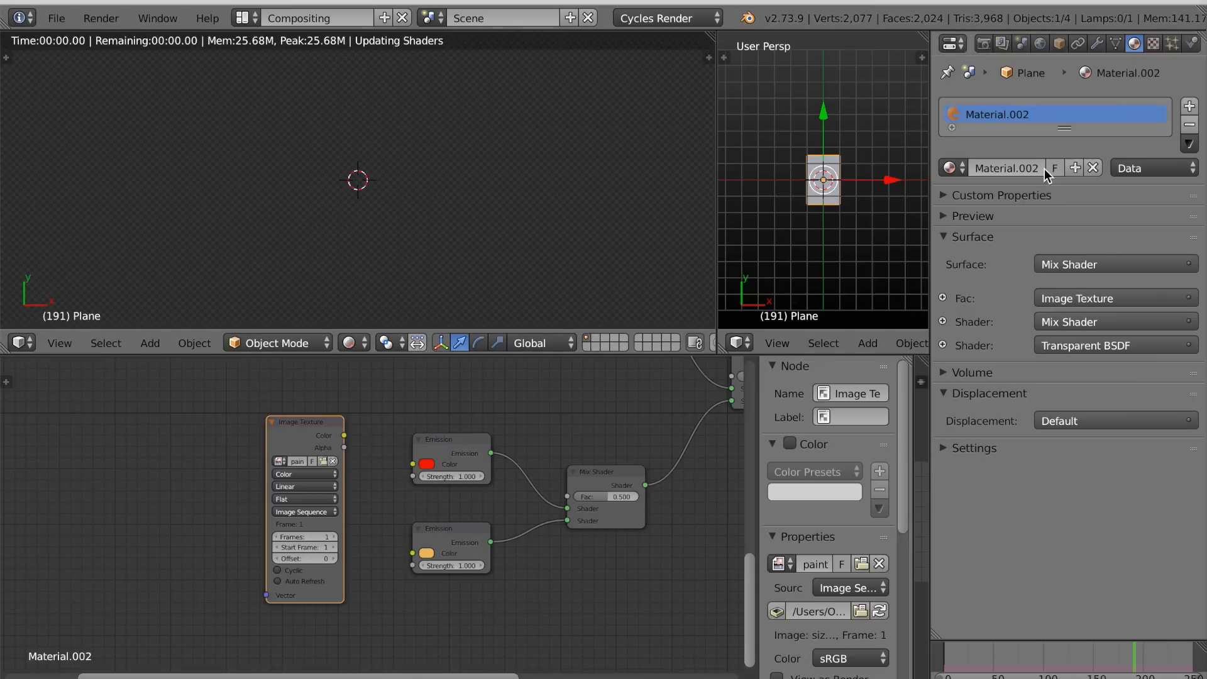
Enable Auto Refresh on the emission Image Texture and enter the number of frames for its image sequence.
left_click(278, 581)
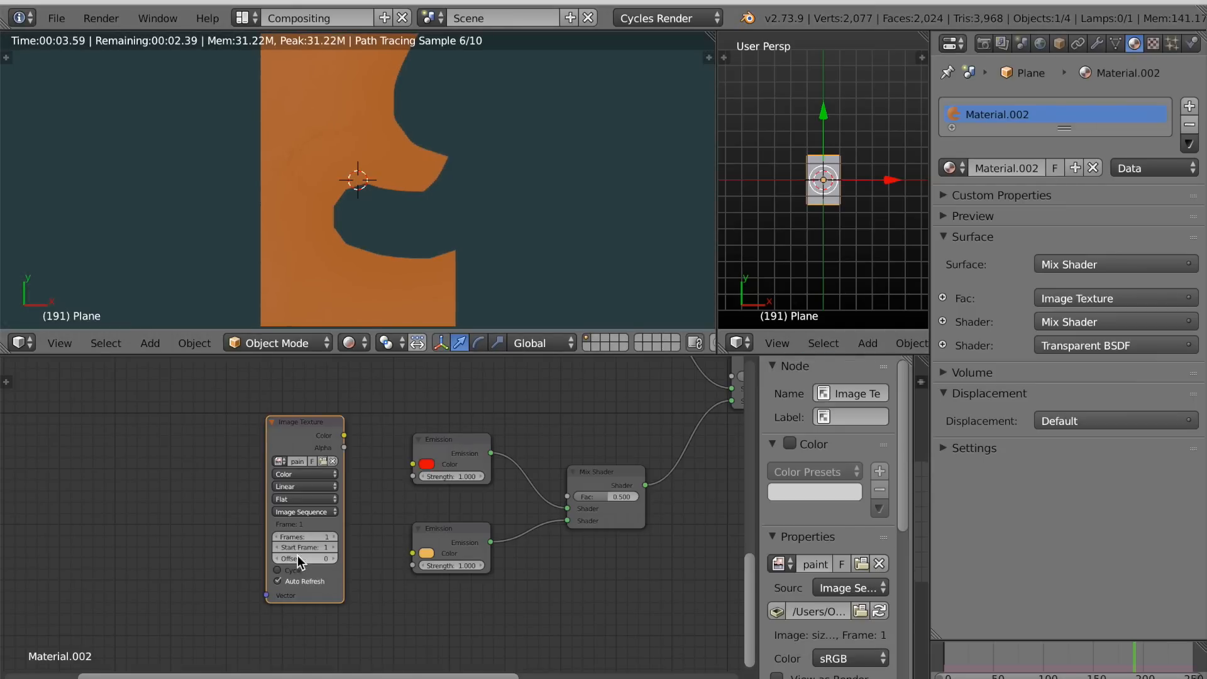
left_click(328, 538)
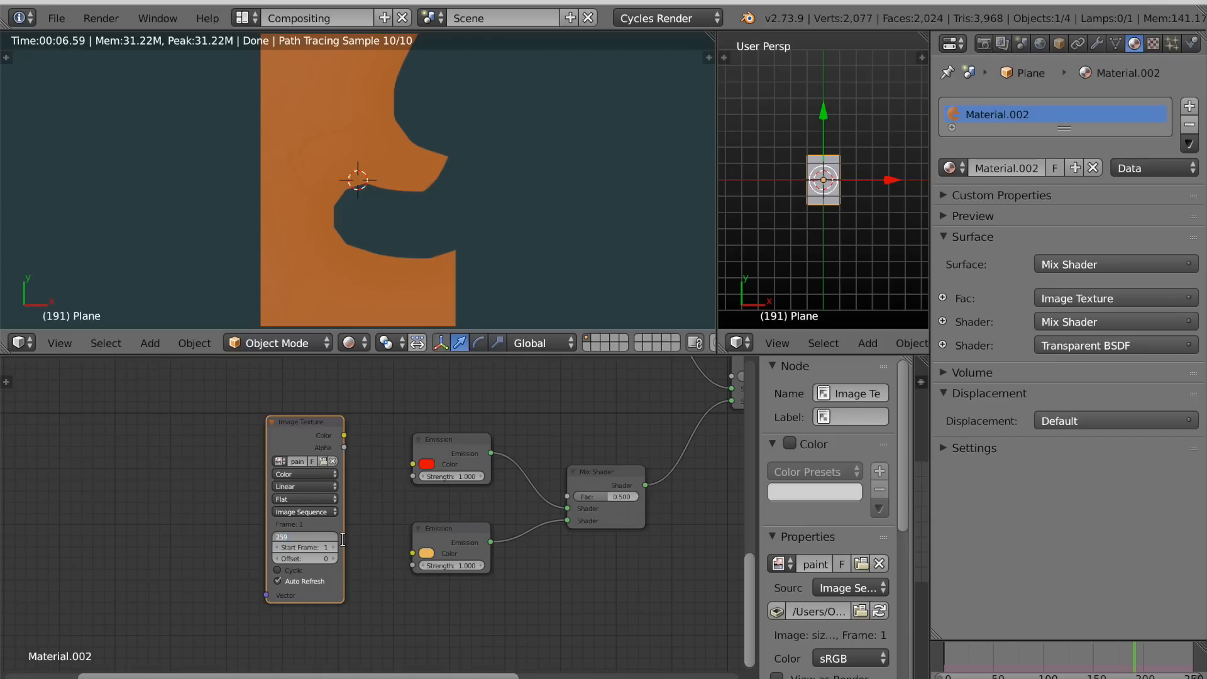
Set the image sequence to 250 frames and connect its Color output to the factor of the Mix Shader combining the diffuse and emission branches.
type("250")
key("Return")
scroll(329, 544, "down", 3)
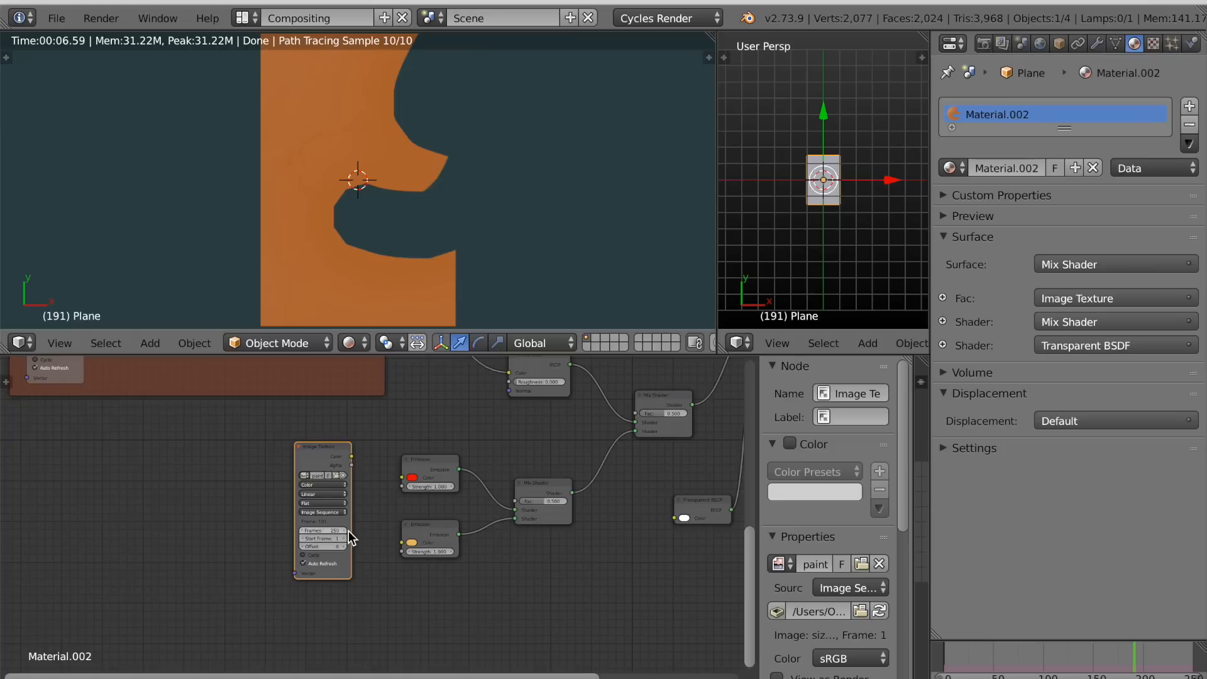
left_click_drag(354, 461, 615, 421)
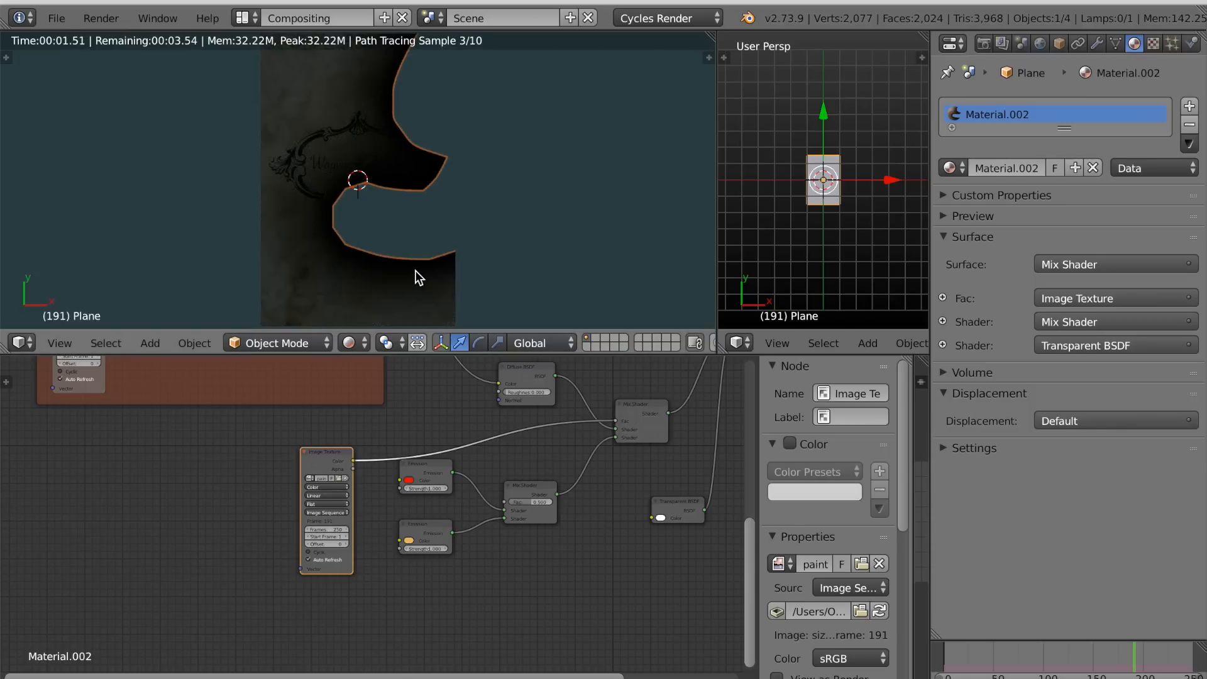
scroll(438, 280, "up", 5)
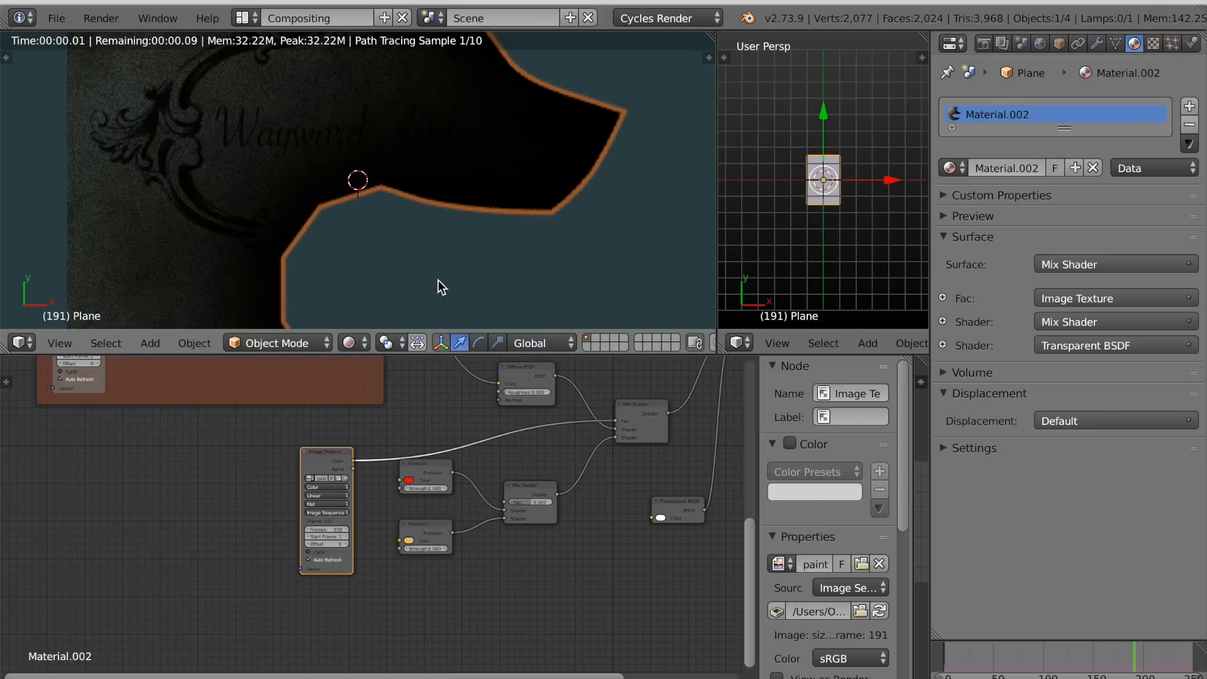
middle_click_drag(437, 280, 480, 219)
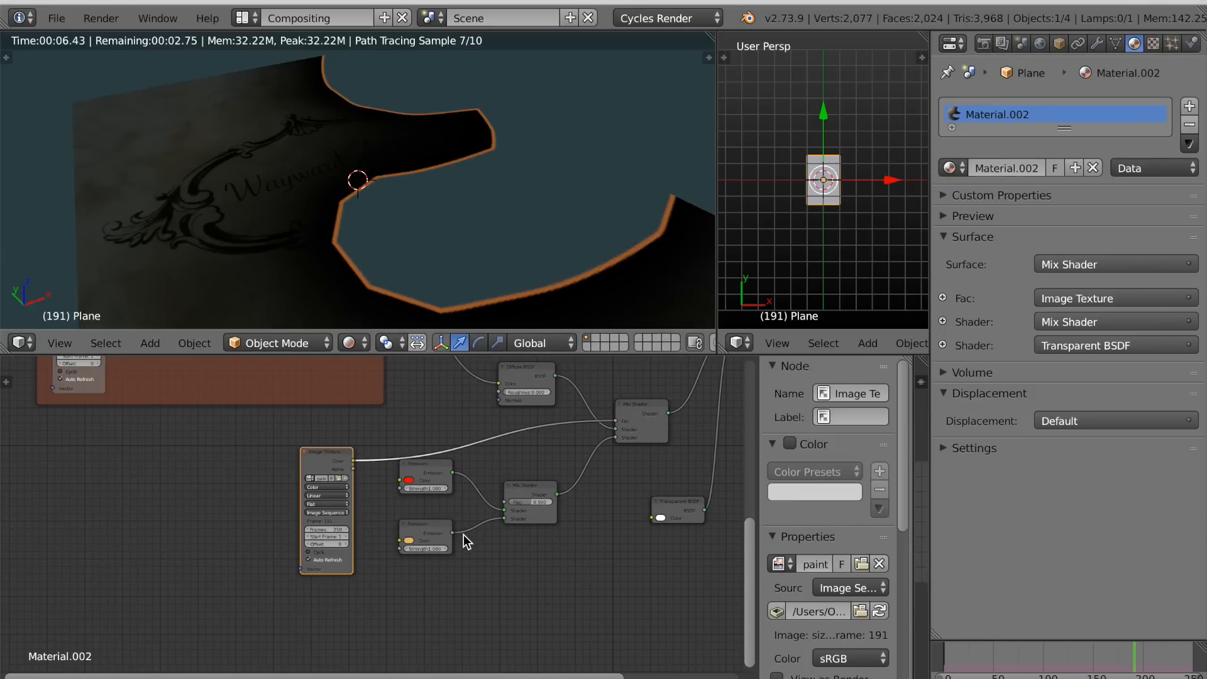
Move the image sequence node away from the Emission nodes and add a Voronoi Texture node in the gap.
scroll(465, 540, "down", 1)
left_click_drag(337, 466, 330, 452)
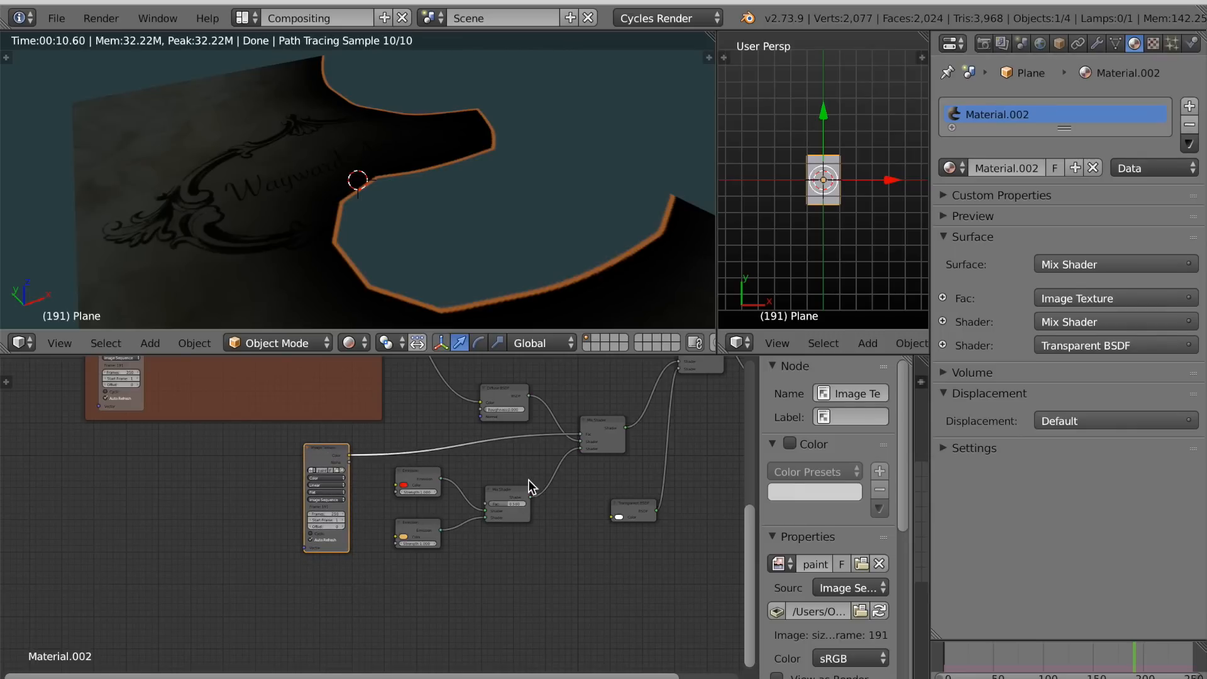
middle_click_drag(504, 530, 445, 577)
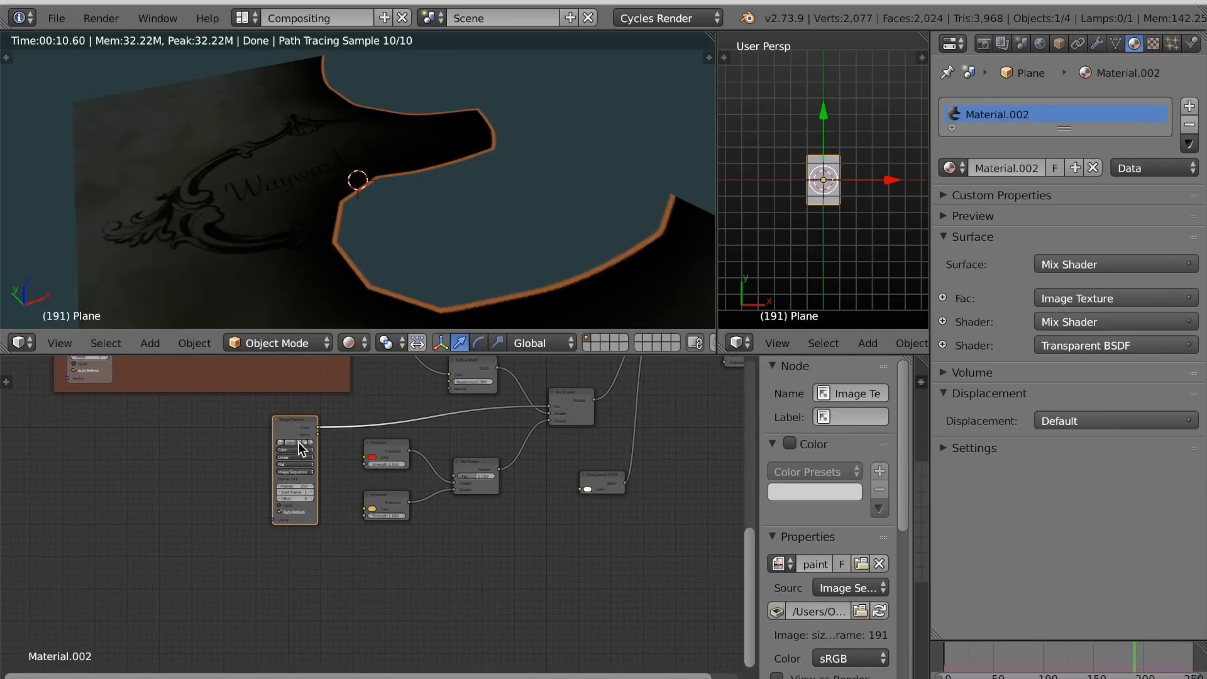
left_click_drag(291, 426, 217, 419)
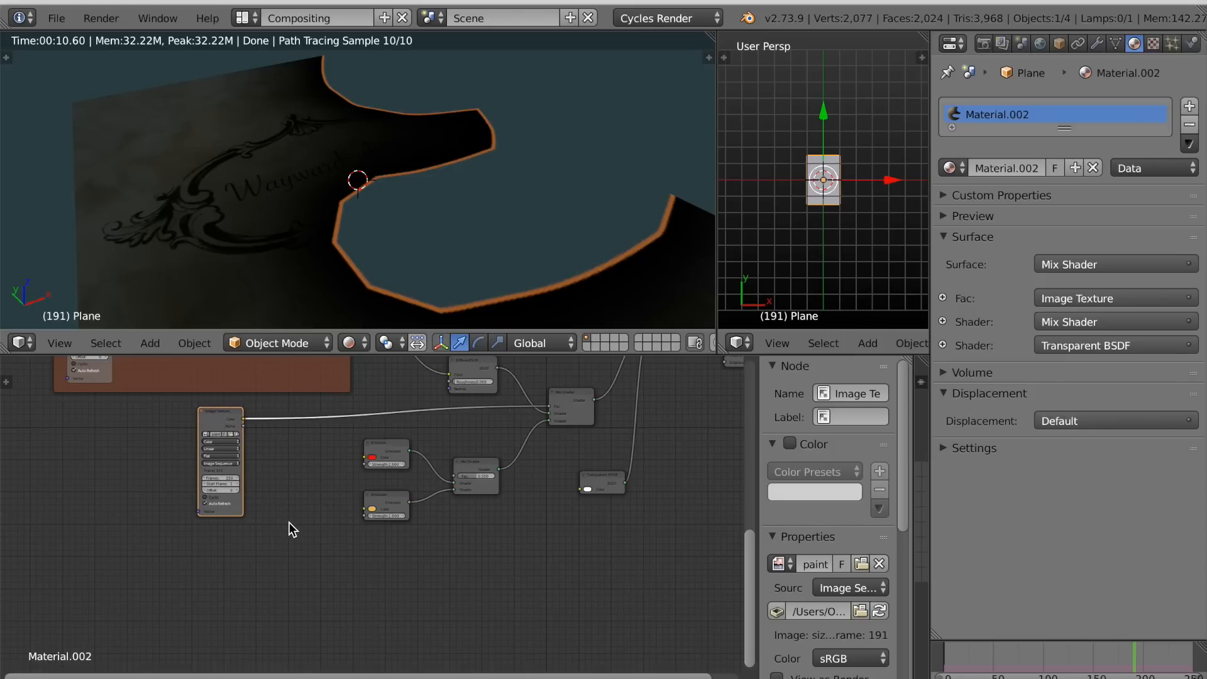
key("shift+a")
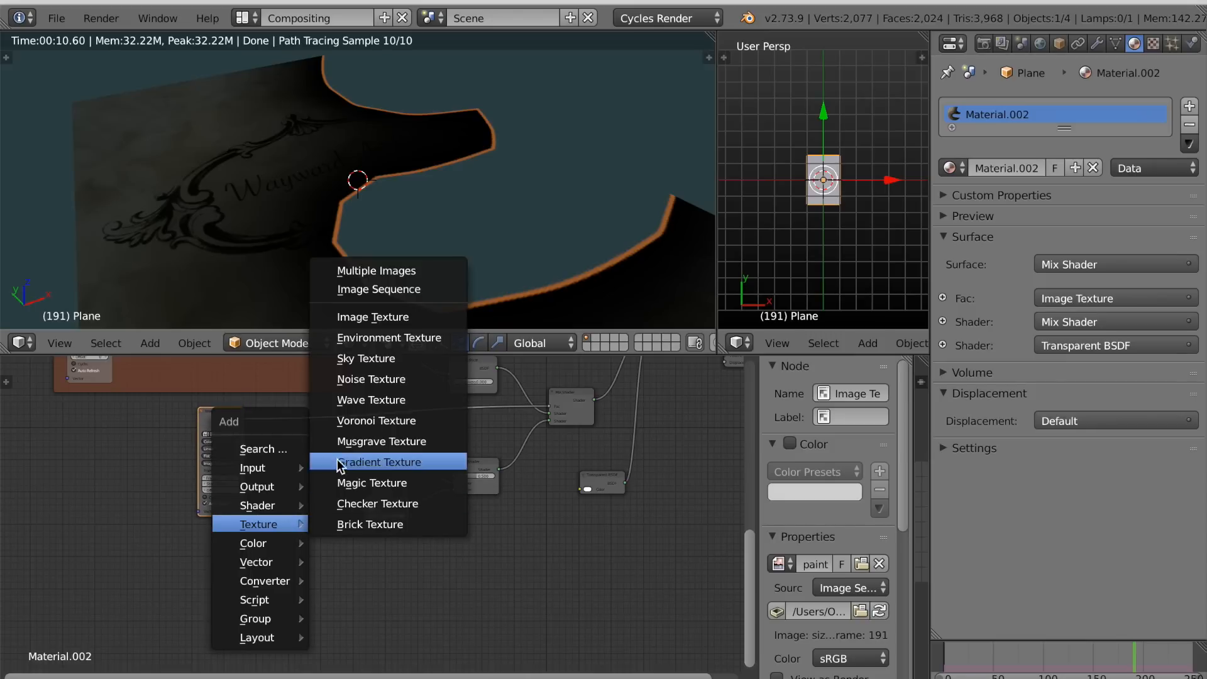
left_click(347, 421)
left_click(276, 459)
Connect the Voronoi Texture's Color to the factor of the Mix Shader joining both Emission nodes, and set its scale to 11.
scroll(328, 488, "up", 2)
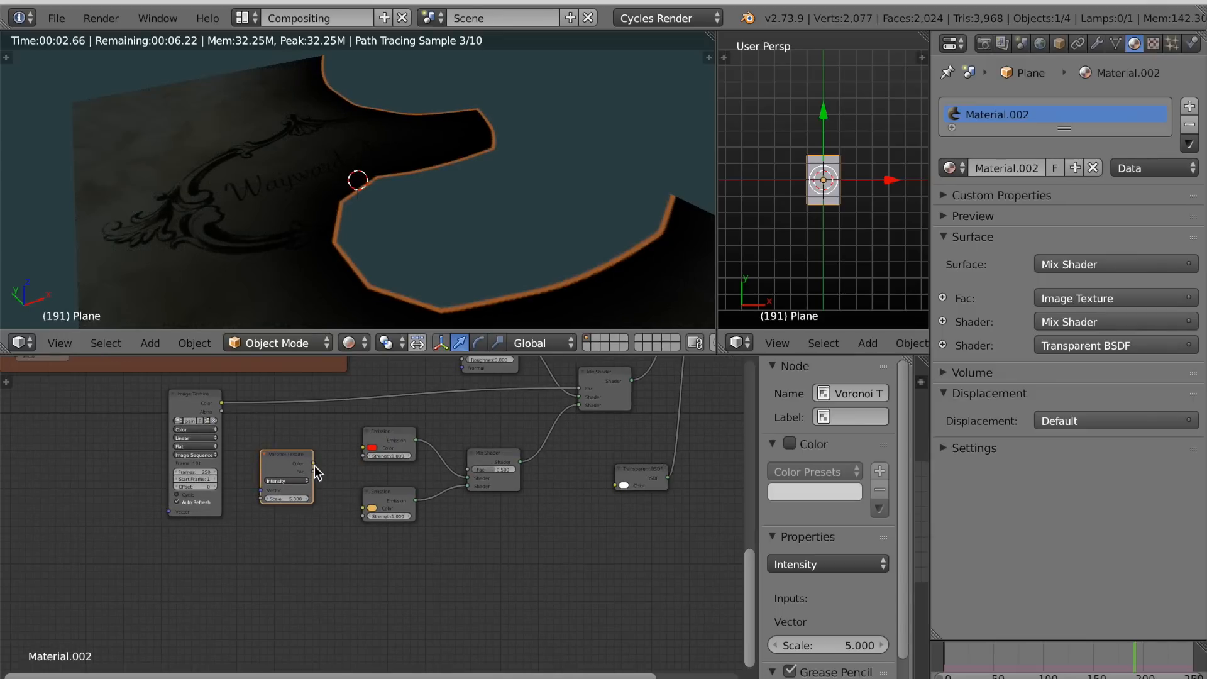
left_click_drag(310, 467, 492, 458)
scroll(333, 467, "up", 2)
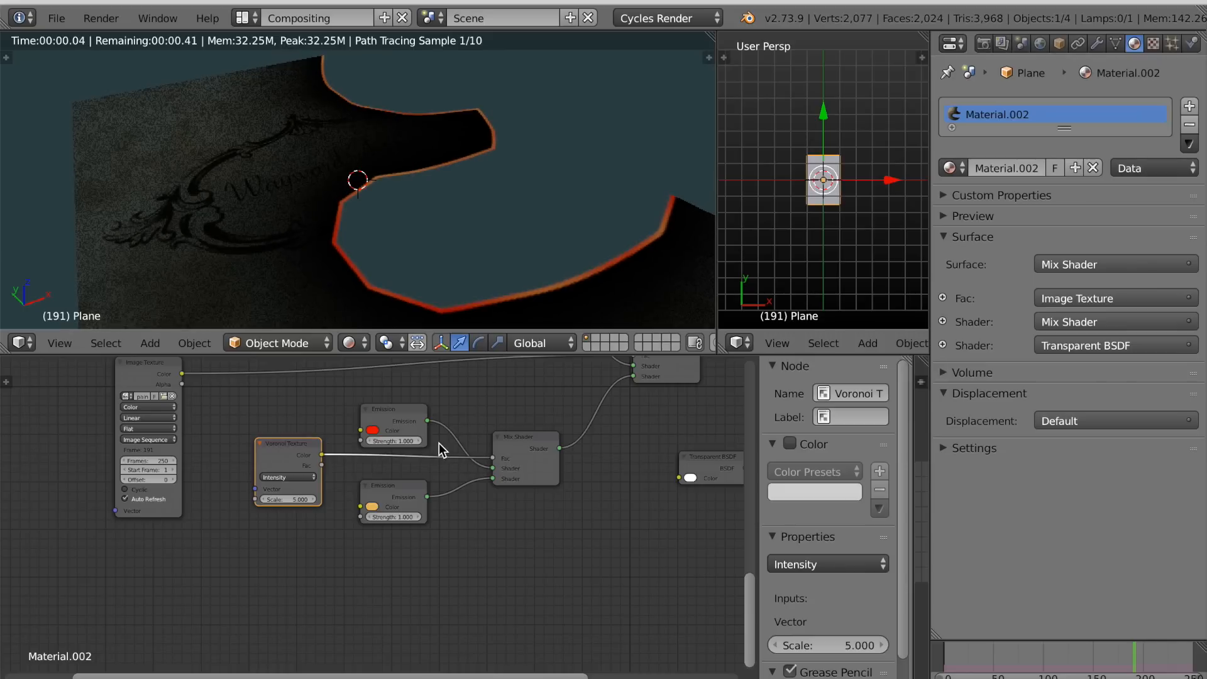
left_click_drag(276, 501, 320, 500)
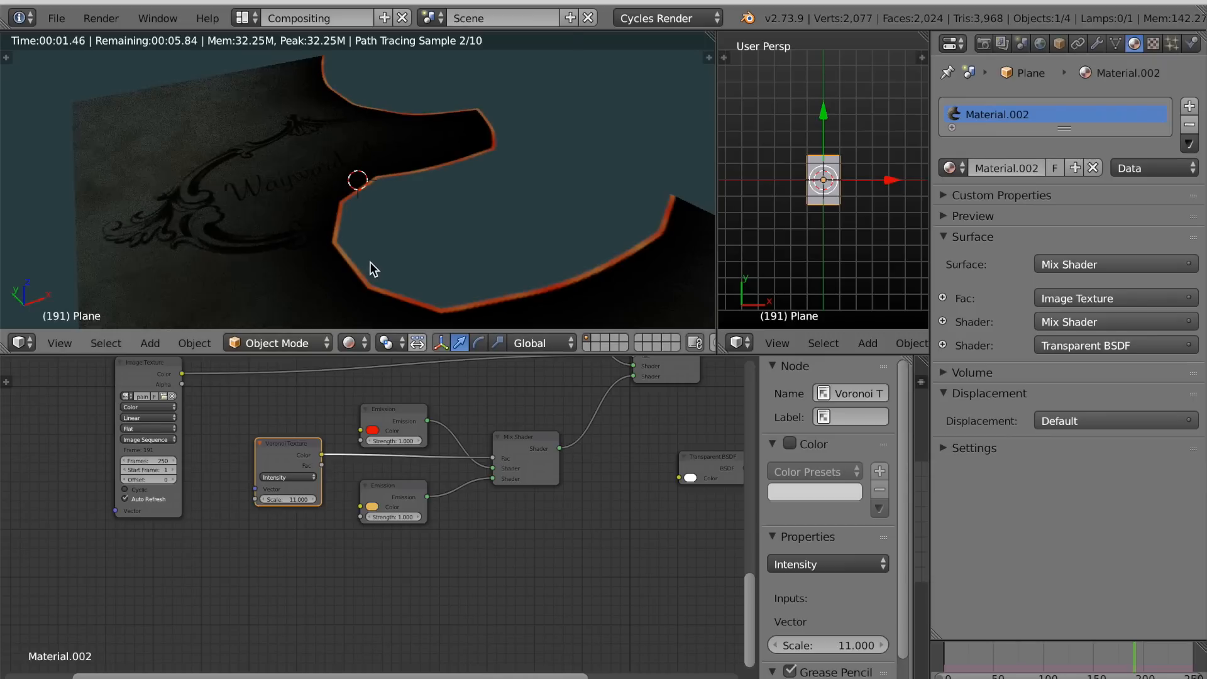
scroll(387, 269, "down", 1)
scroll(377, 285, "up", 2)
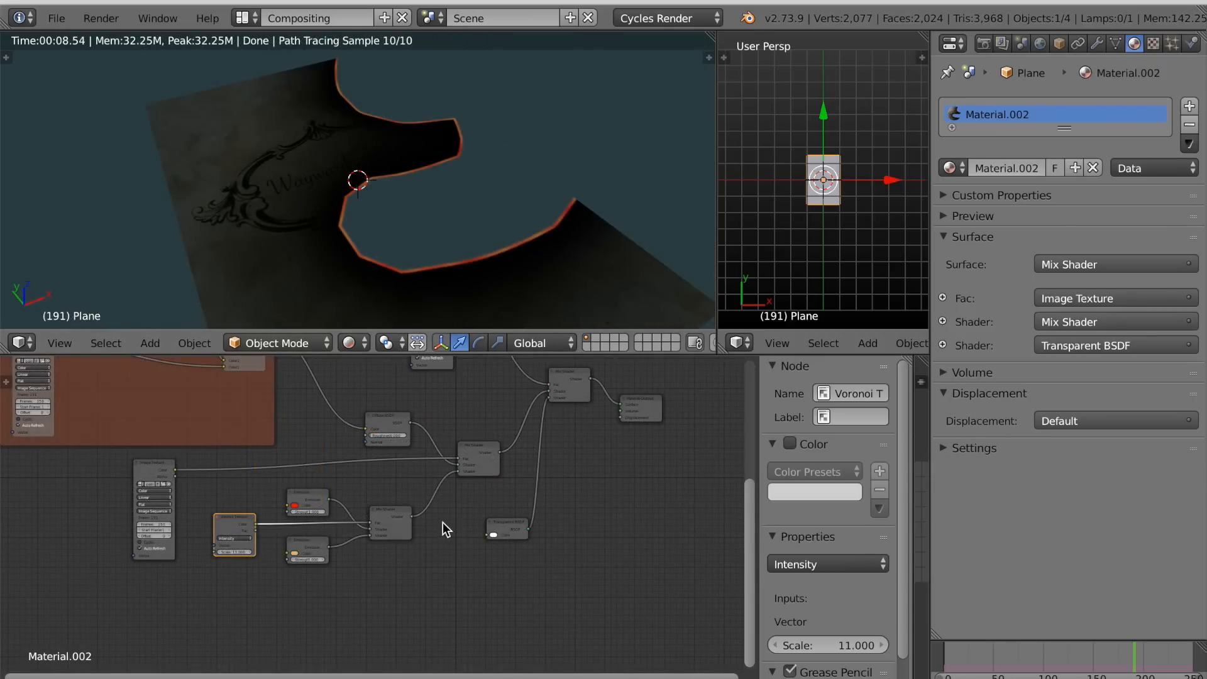
Add a Diffuse BSDF node below the two Emission nodes.
scroll(427, 629, "up", 4)
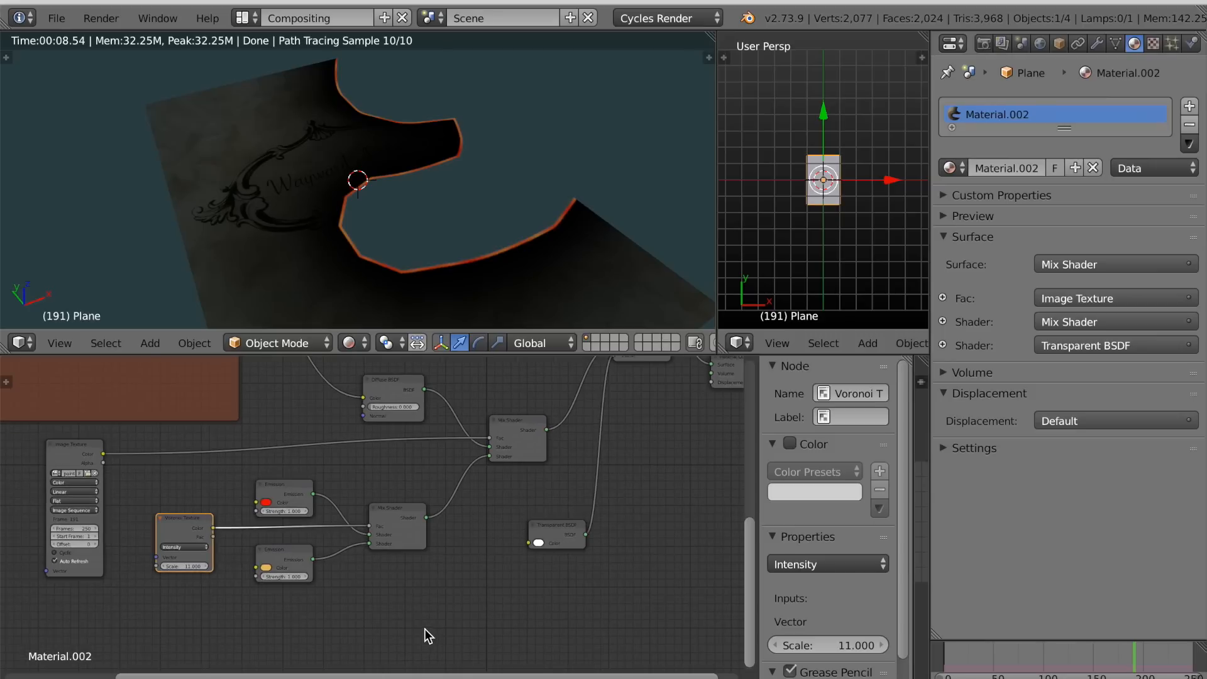
scroll(386, 627, "down", 2)
middle_click_drag(370, 627, 369, 598)
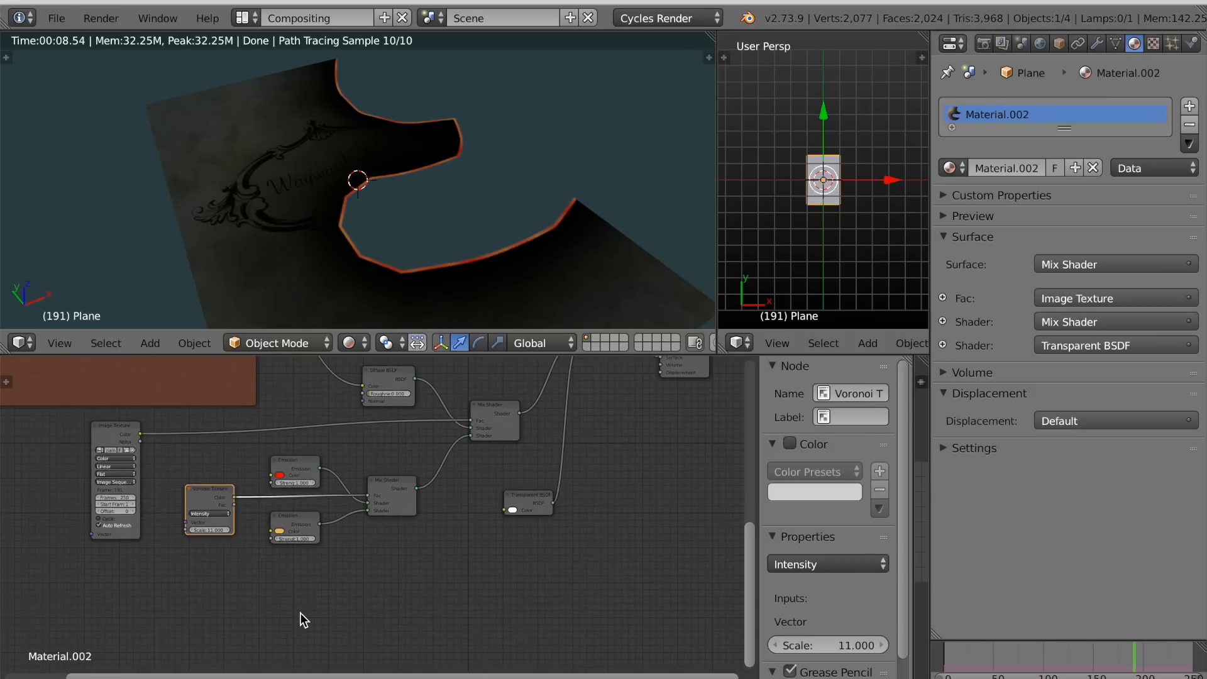
key("shift+a")
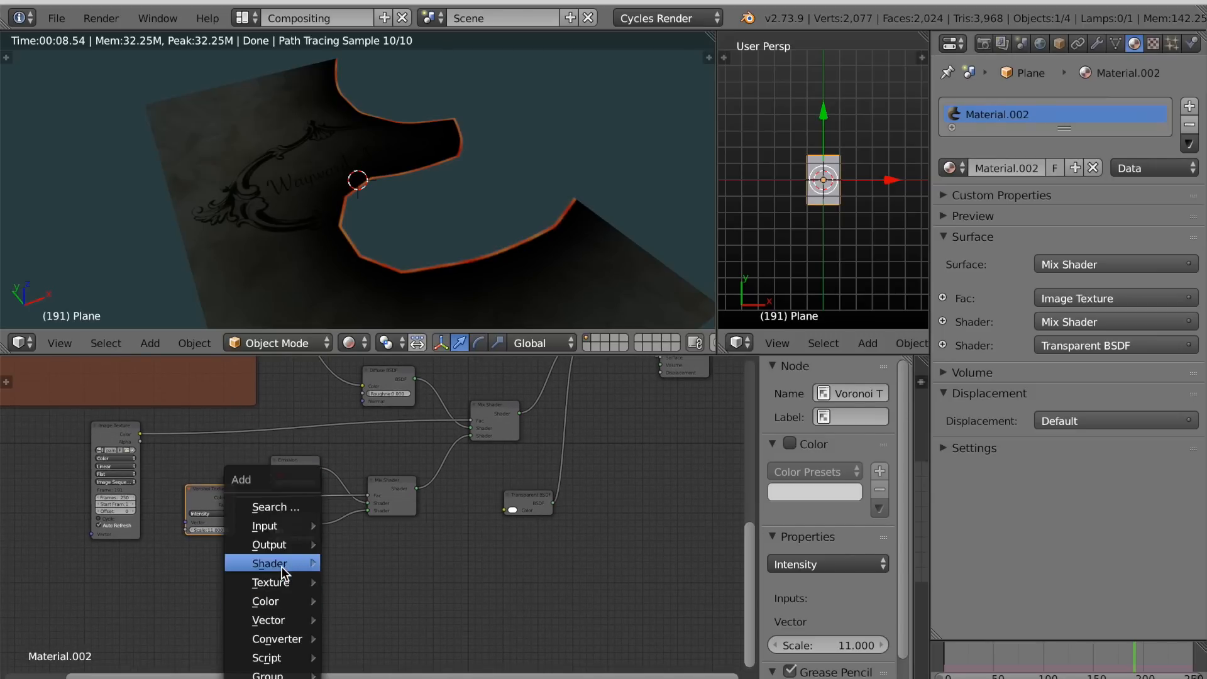
mouse_move(282, 569)
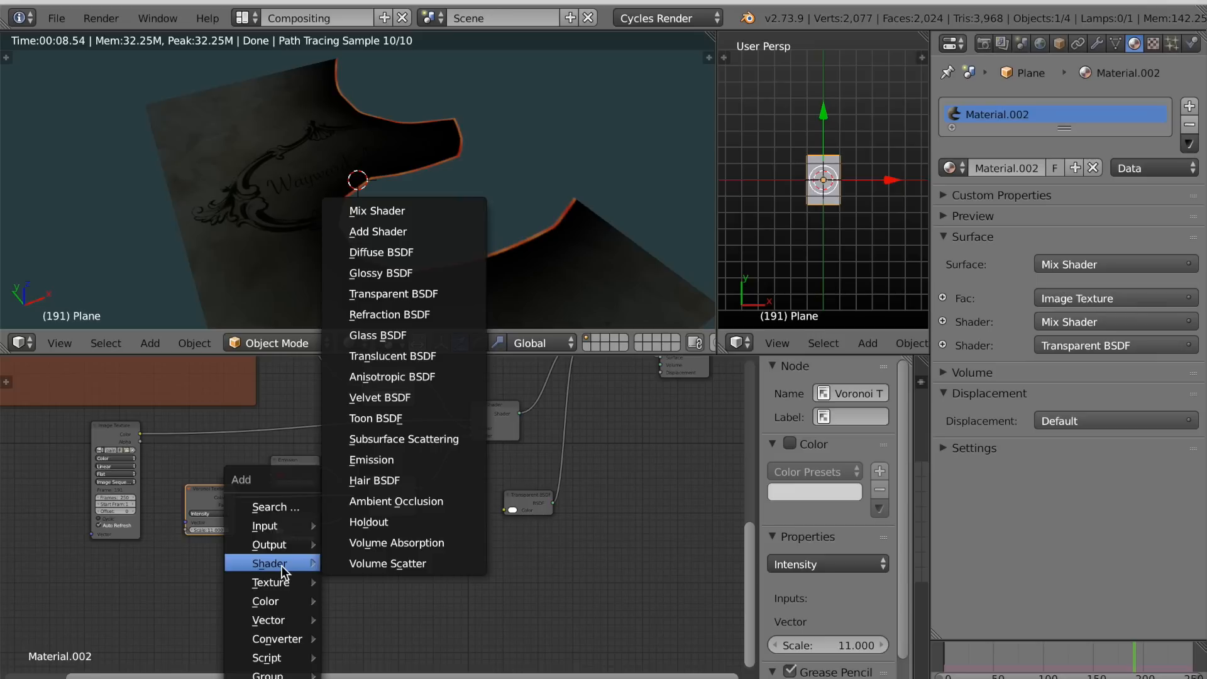
left_click(374, 254)
left_click(284, 572)
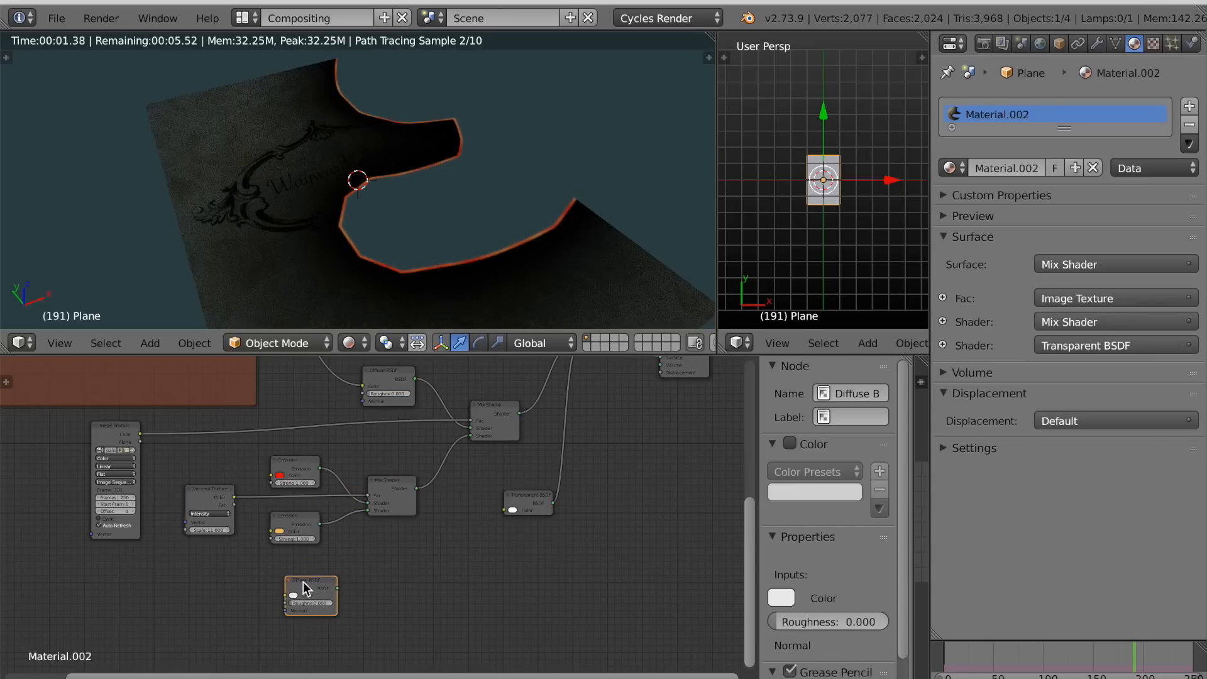
Position the new Diffuse BSDF node under the emission Mix Shader and set its color to black.
scroll(385, 598, "up", 1)
middle_click_drag(386, 598, 380, 549)
left_click_drag(314, 555, 395, 540)
left_click(355, 546)
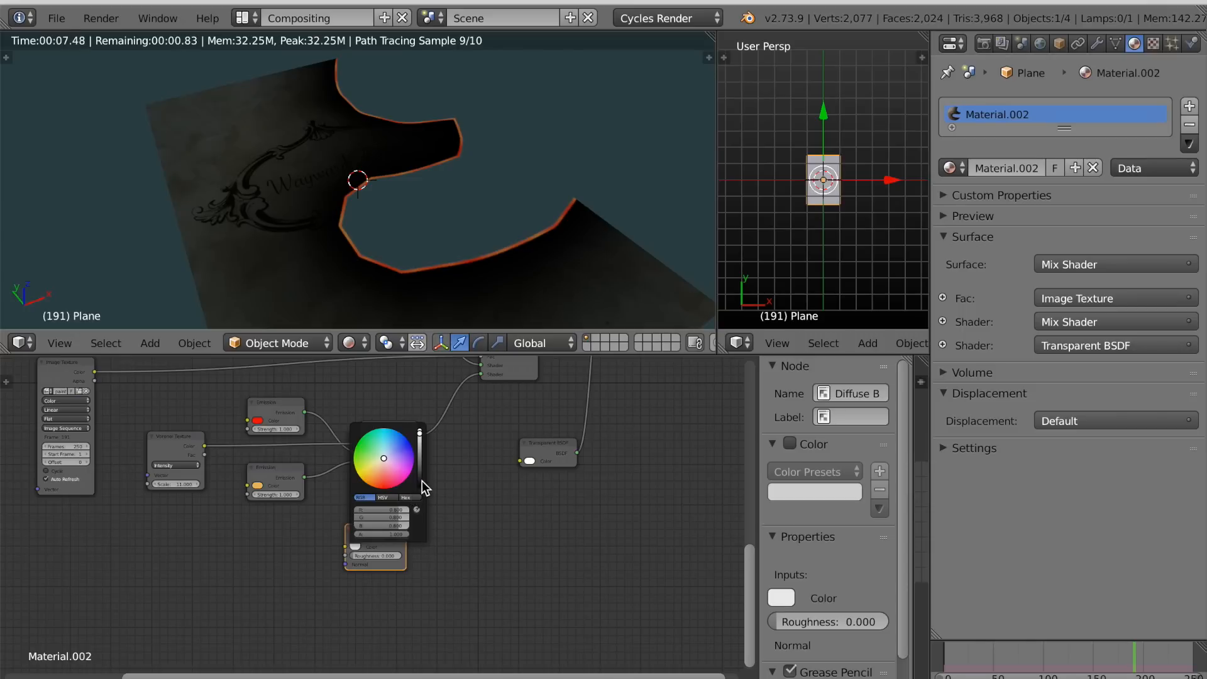
left_click_drag(421, 480, 423, 489)
scroll(463, 499, "down", 1)
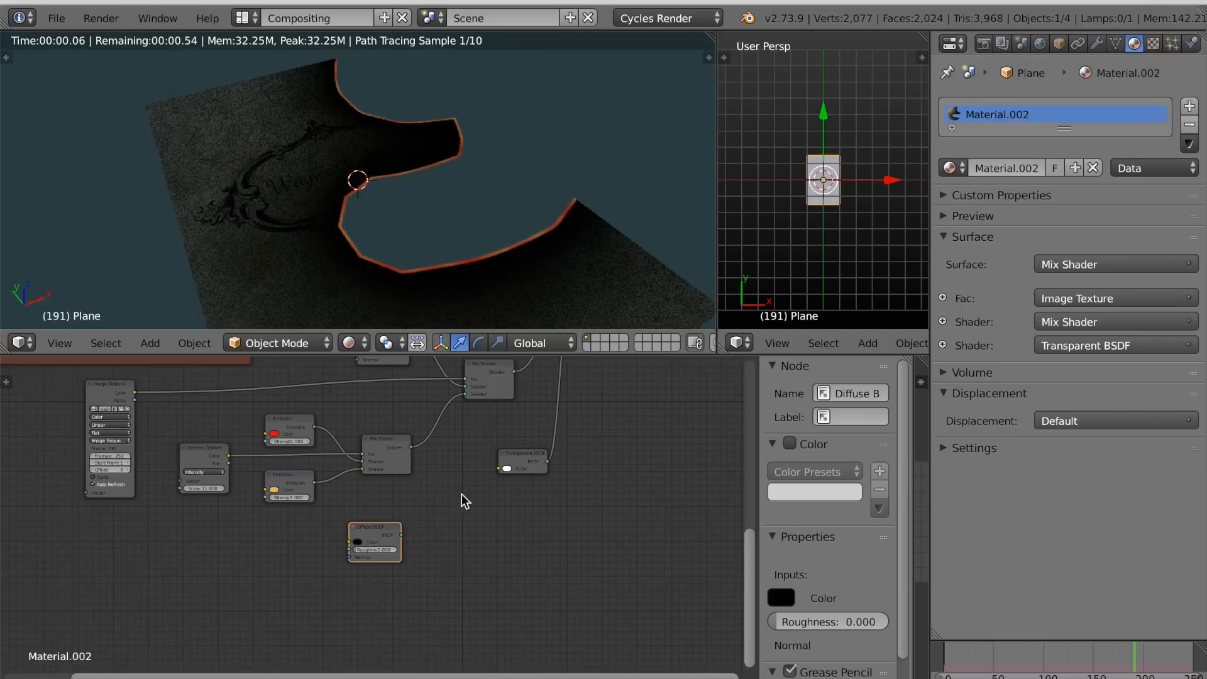
Combine the emission Mix Shader and the black Diffuse BSDF through a new Mix Shader placed between them and the main mix.
right_click_drag(396, 472, 392, 514, "ctrl+shift")
scroll(392, 514, "down", 4)
scroll(449, 531, "down", 1)
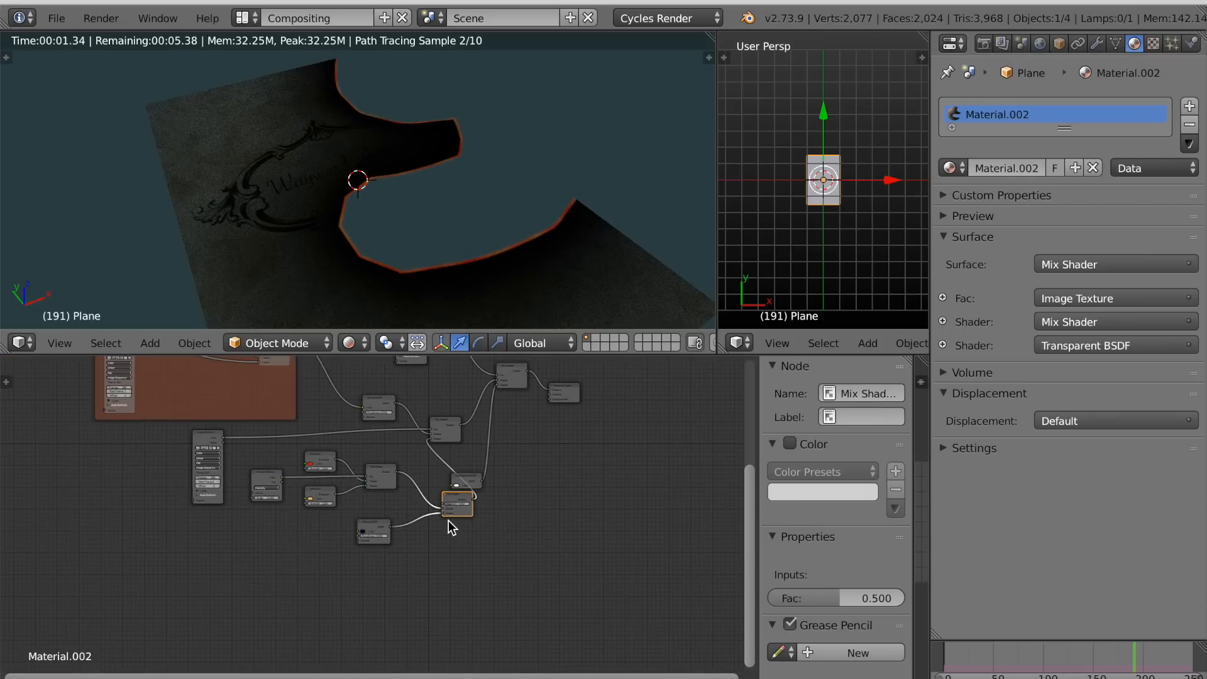
left_click_drag(462, 516, 428, 510)
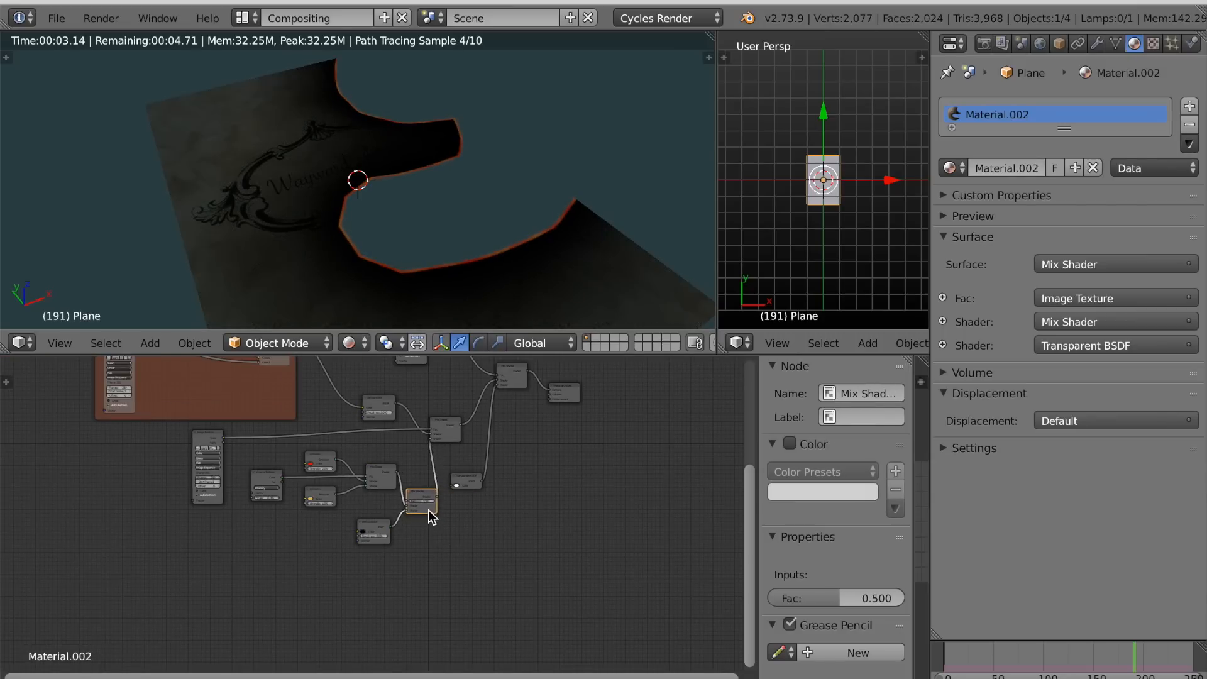
scroll(443, 575, "up", 2)
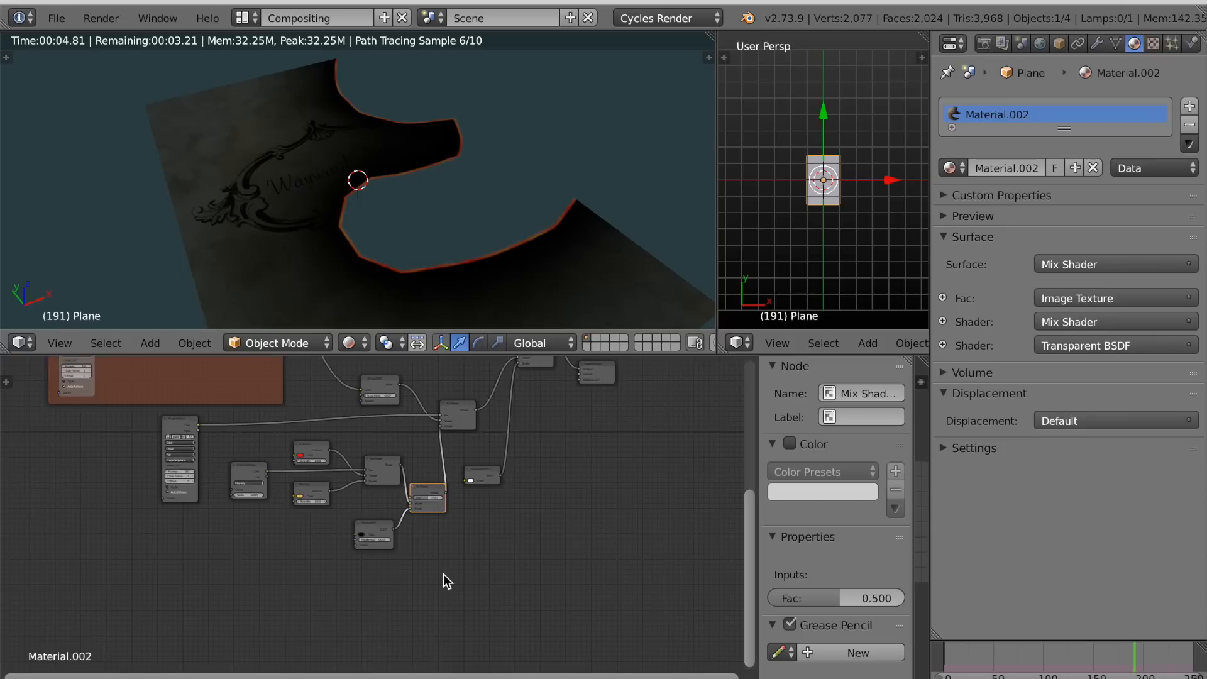
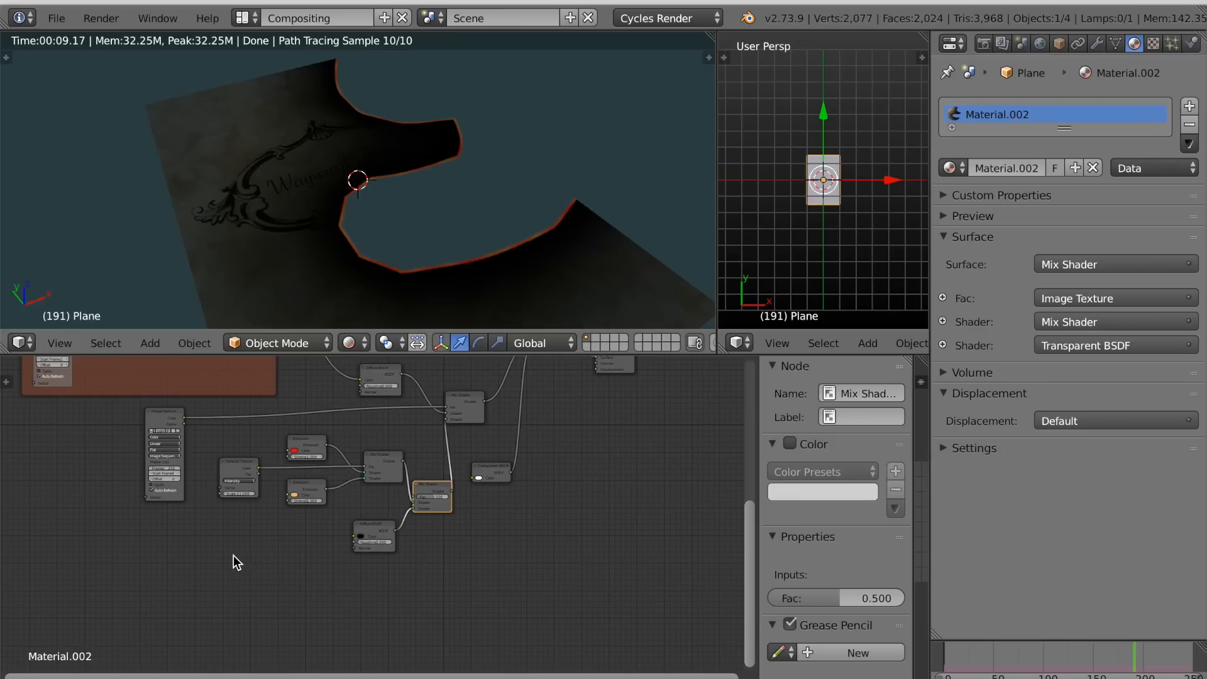
Add an Image Texture node below the Voronoi Texture, beside the black Diffuse BSDF.
key("shift+a")
mouse_move(232, 557)
mouse_move(200, 576)
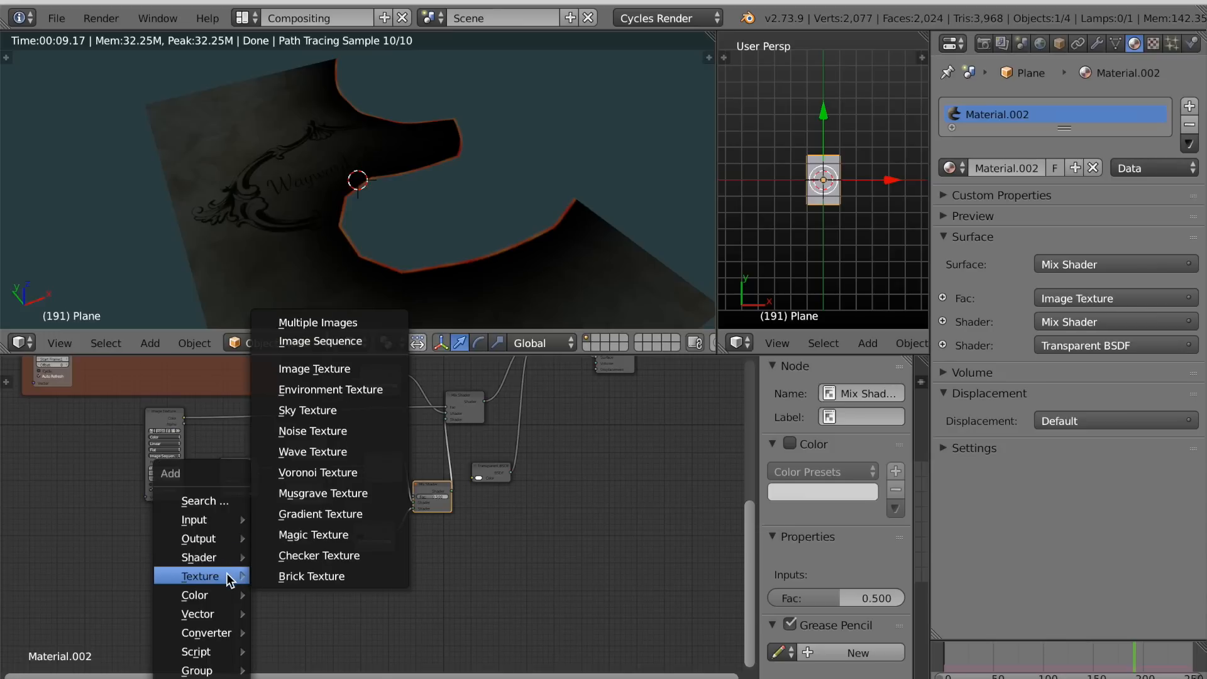
left_click(317, 372)
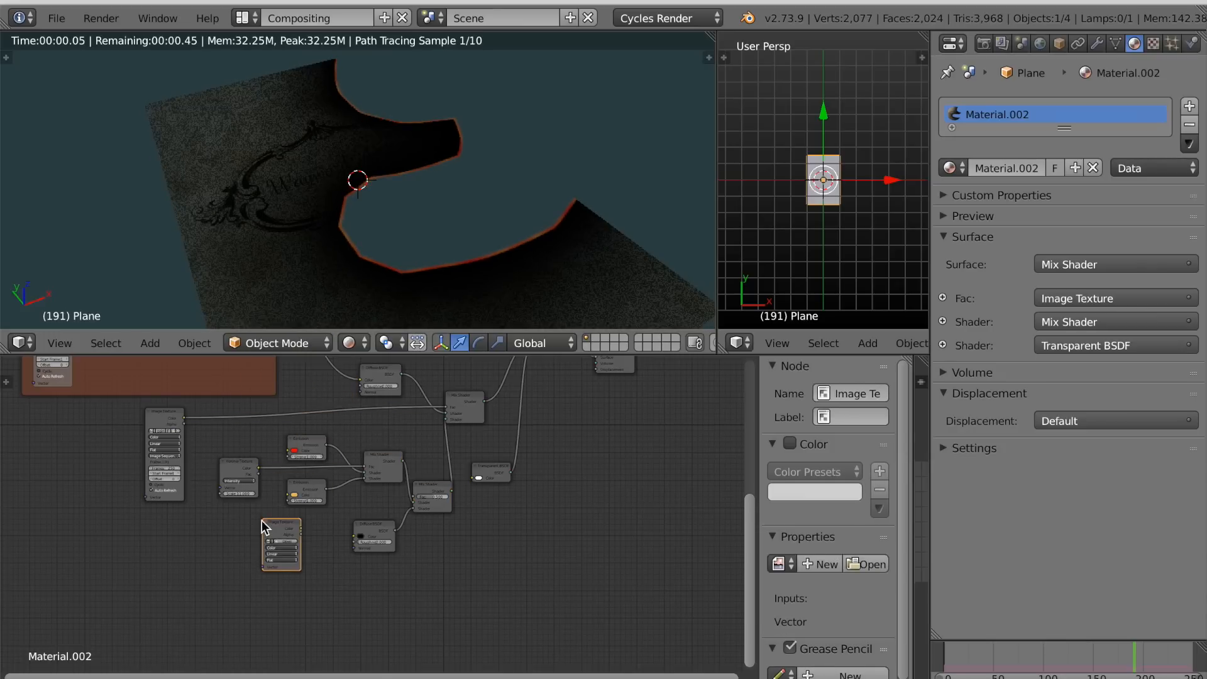
left_click(247, 519)
Attach Texture Coordinate and Mapping nodes to the new Image Texture and move them slightly down.
scroll(304, 564, "up", 2)
scroll(307, 567, "up", 1)
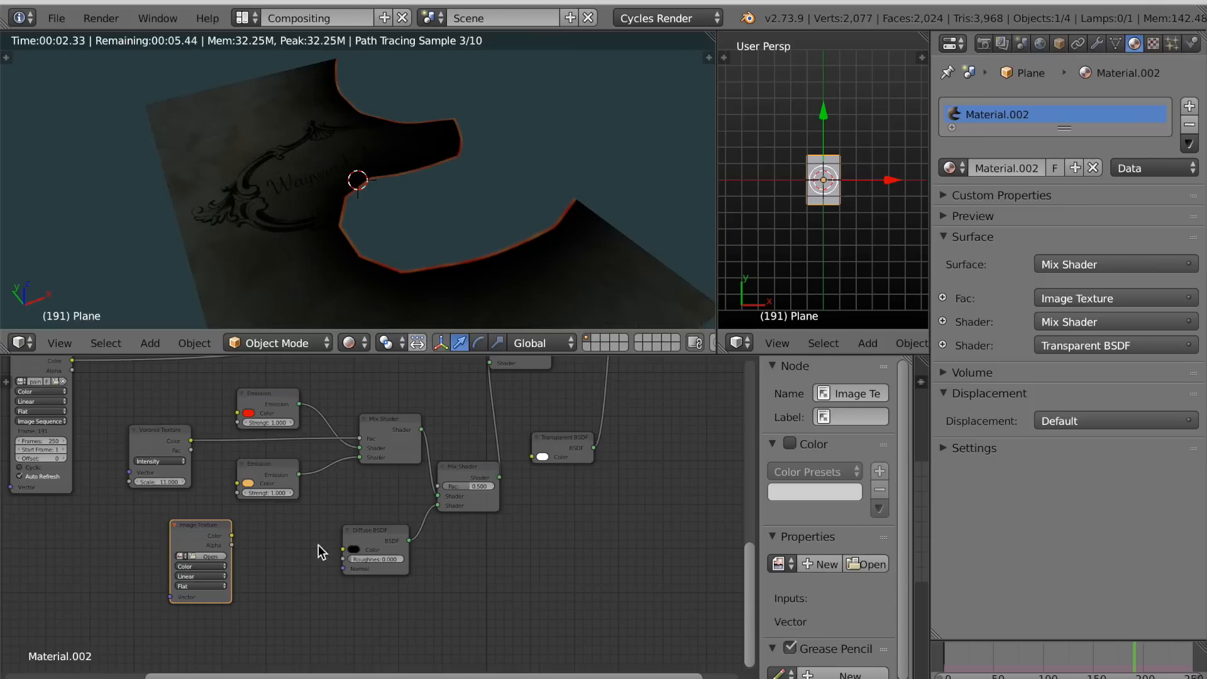
scroll(336, 541, "up", 1)
scroll(339, 553, "up", 1)
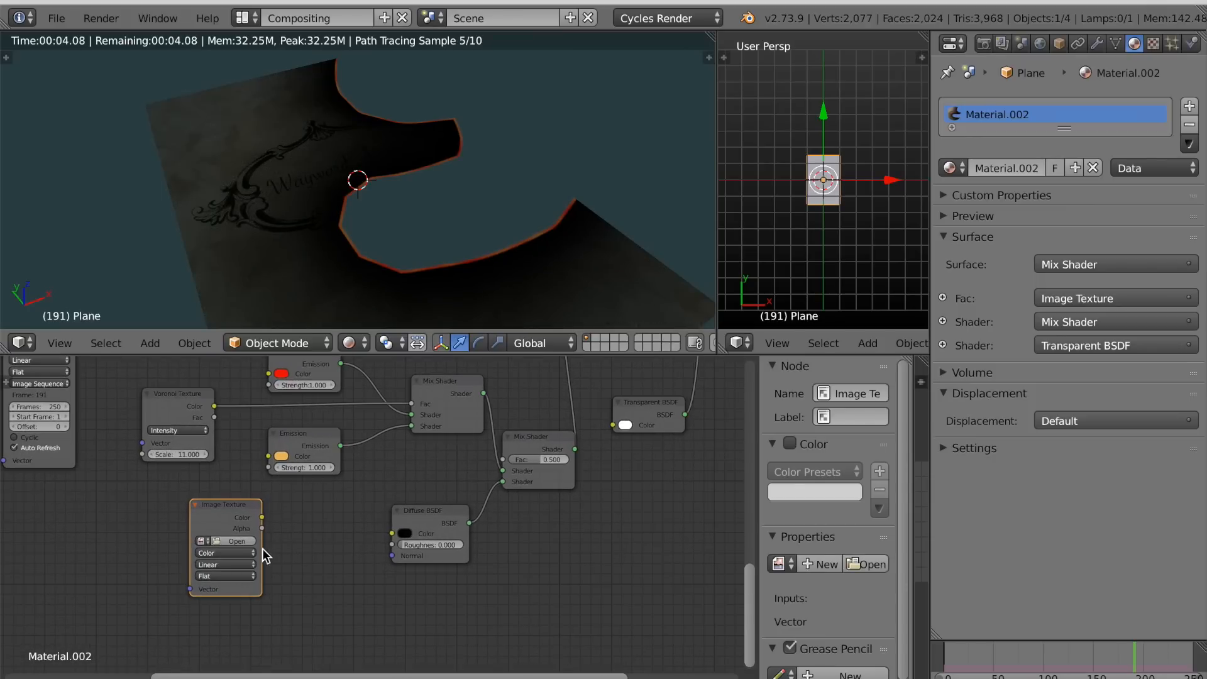
key("ctrl+t")
scroll(235, 524, "down", 1)
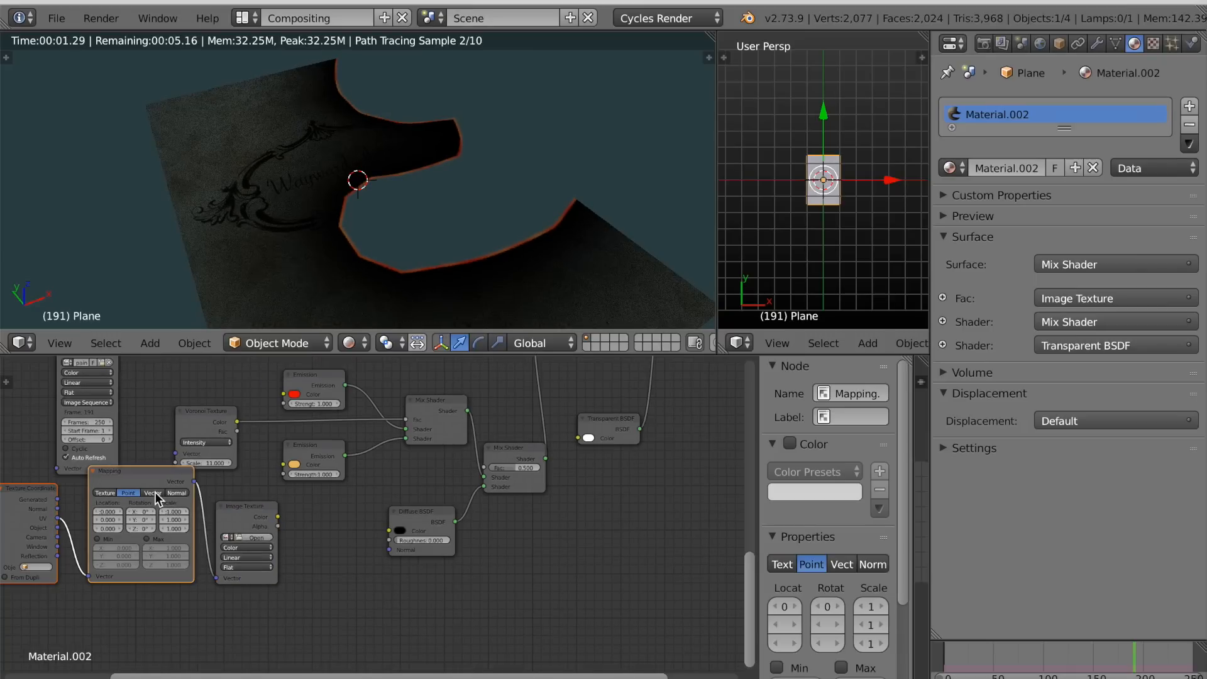
key("g")
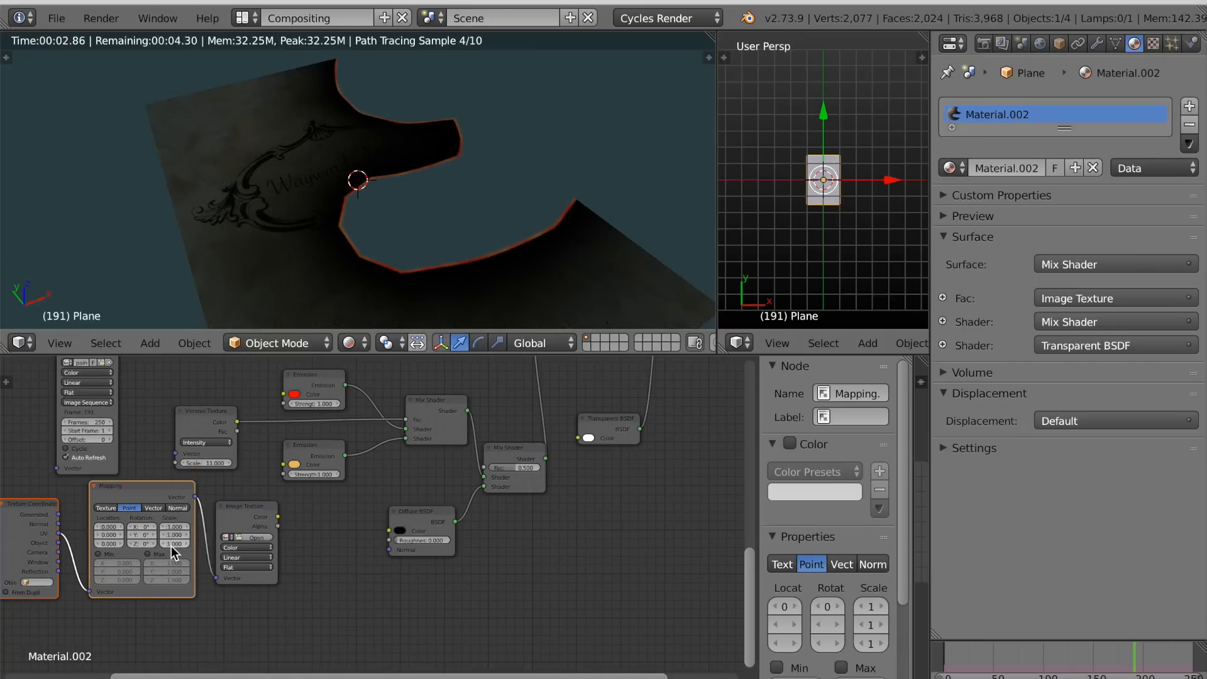
left_click(172, 549)
scroll(247, 591, "up", 1)
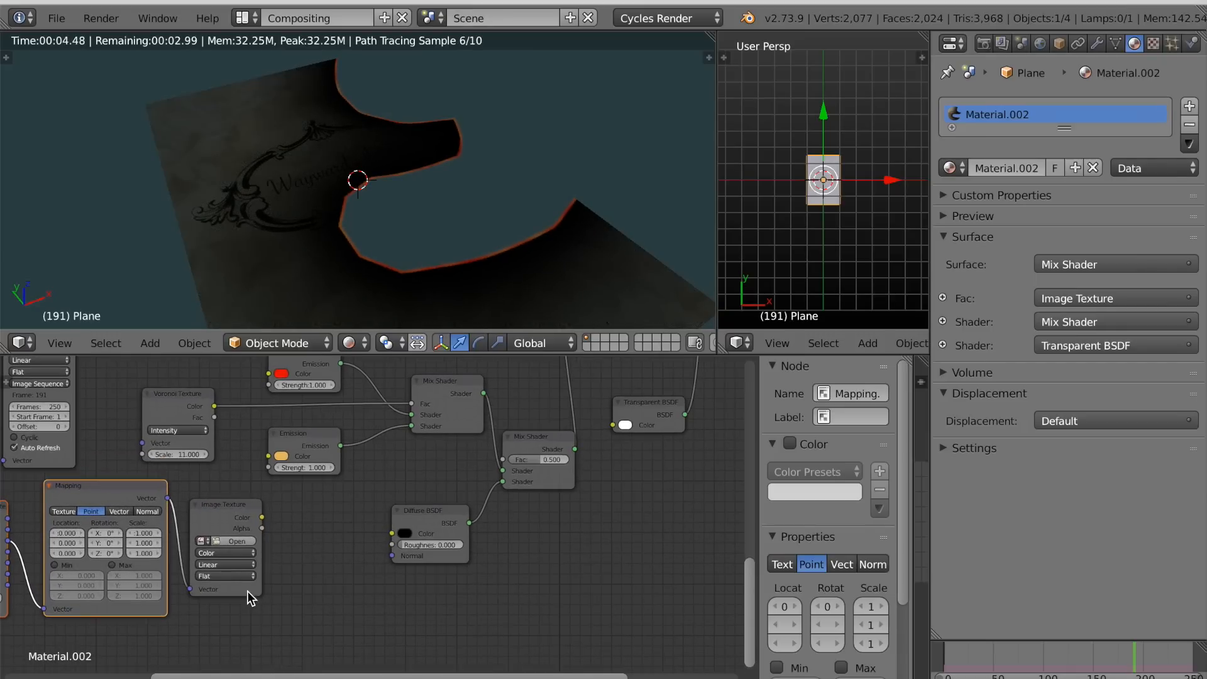
Load Grungemaps0057_7_S.jpg from the Desktop into the new Image Texture node.
left_click(234, 542)
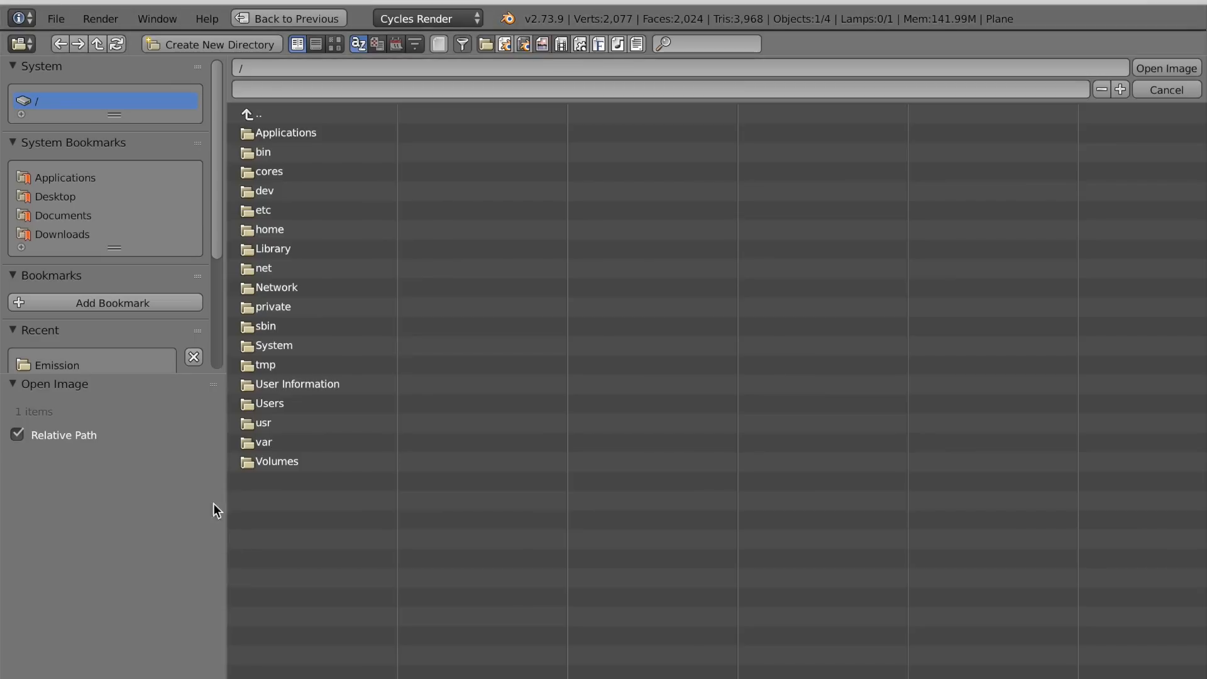
left_click(74, 198)
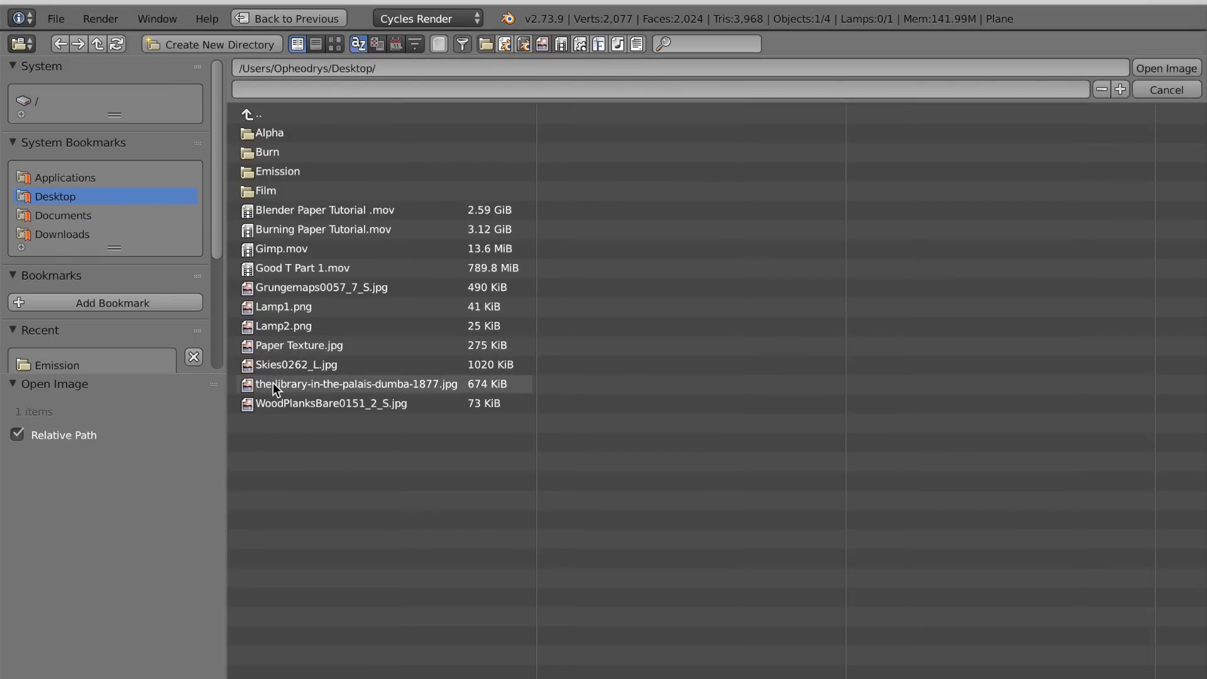
left_click(284, 288)
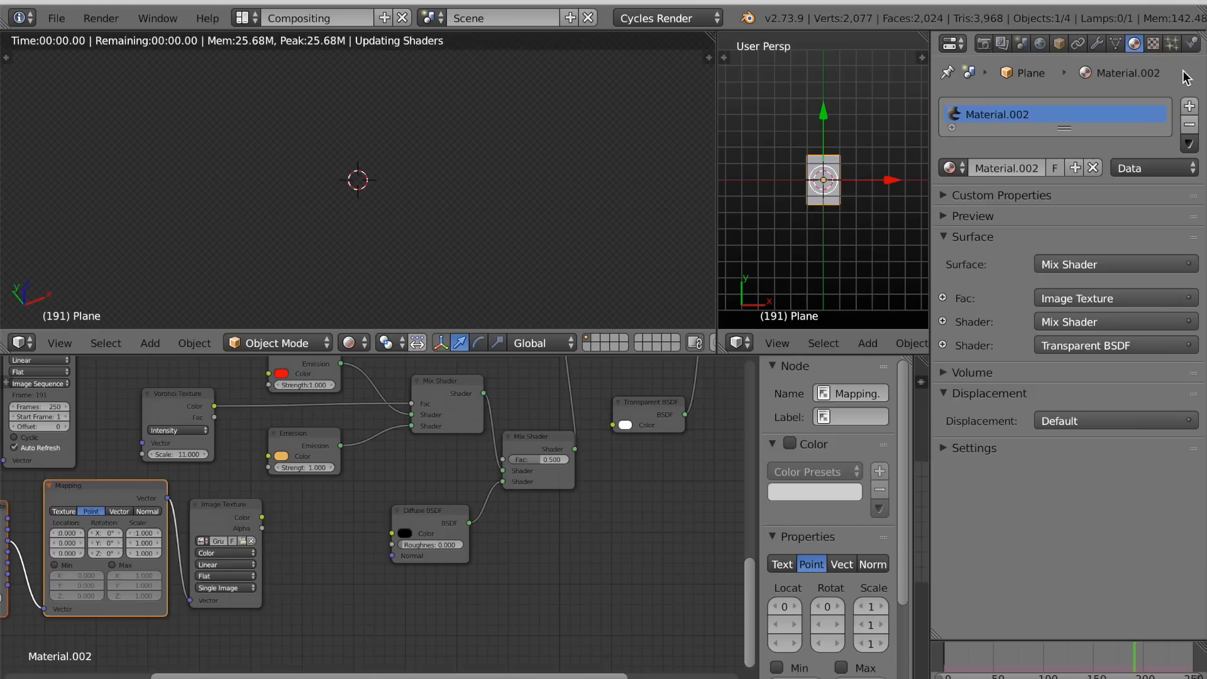
left_click(1181, 69)
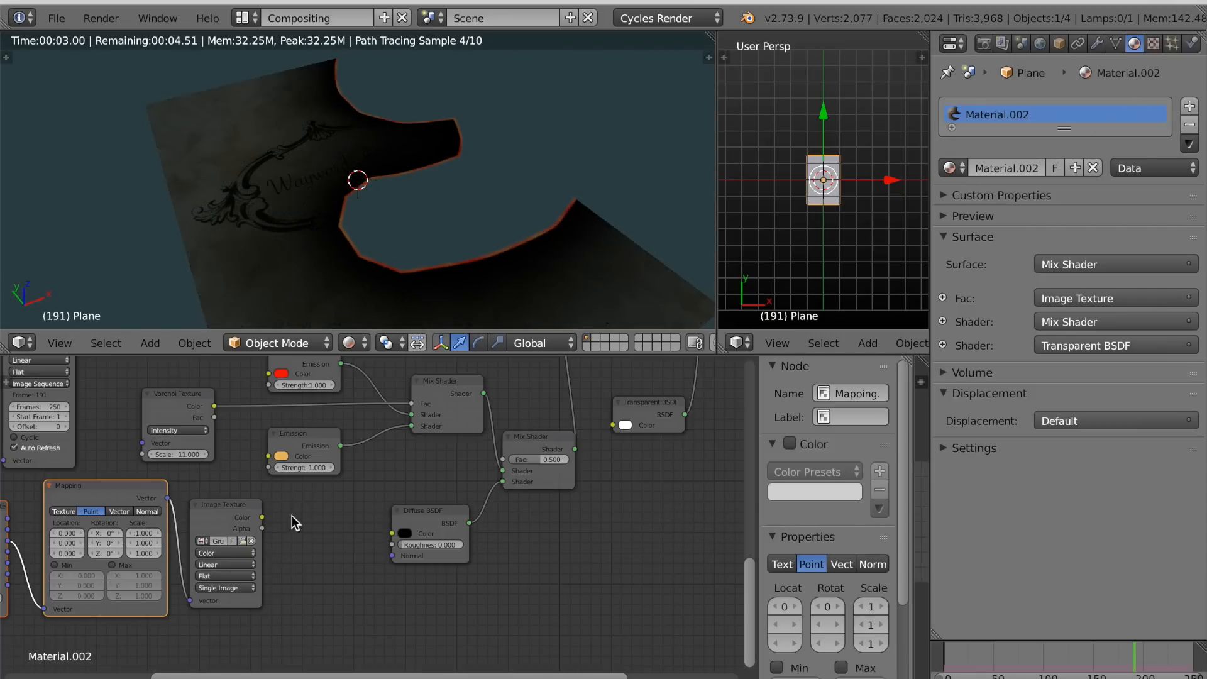
Drive the factor of the Mix Shader joining the emission mix and black Diffuse BSDF with the grunge Image Texture's color.
left_click_drag(262, 517, 307, 519)
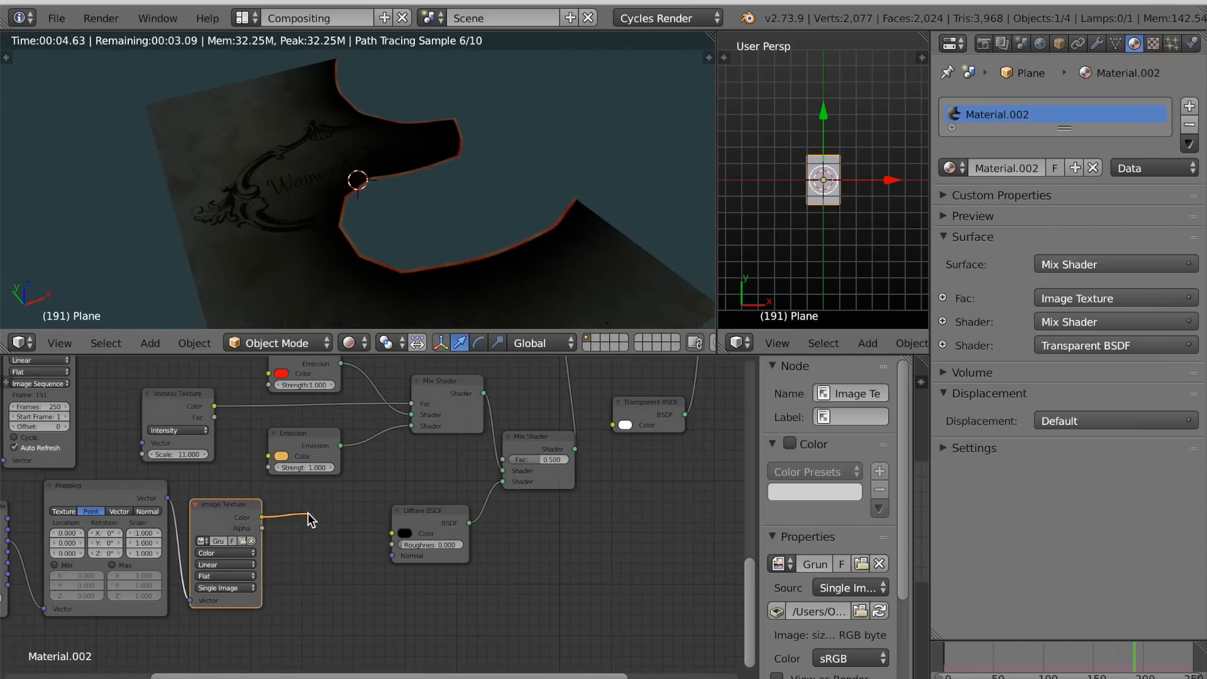
left_click_drag(494, 462, 501, 460)
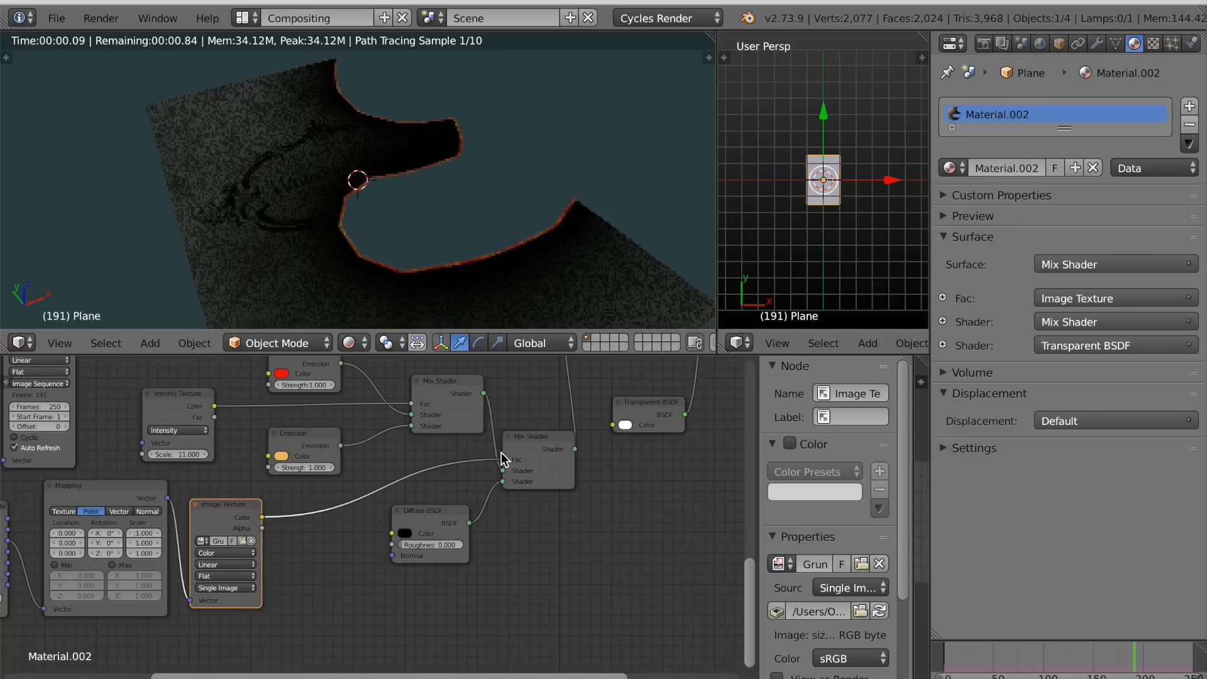
scroll(425, 283, "up", 5)
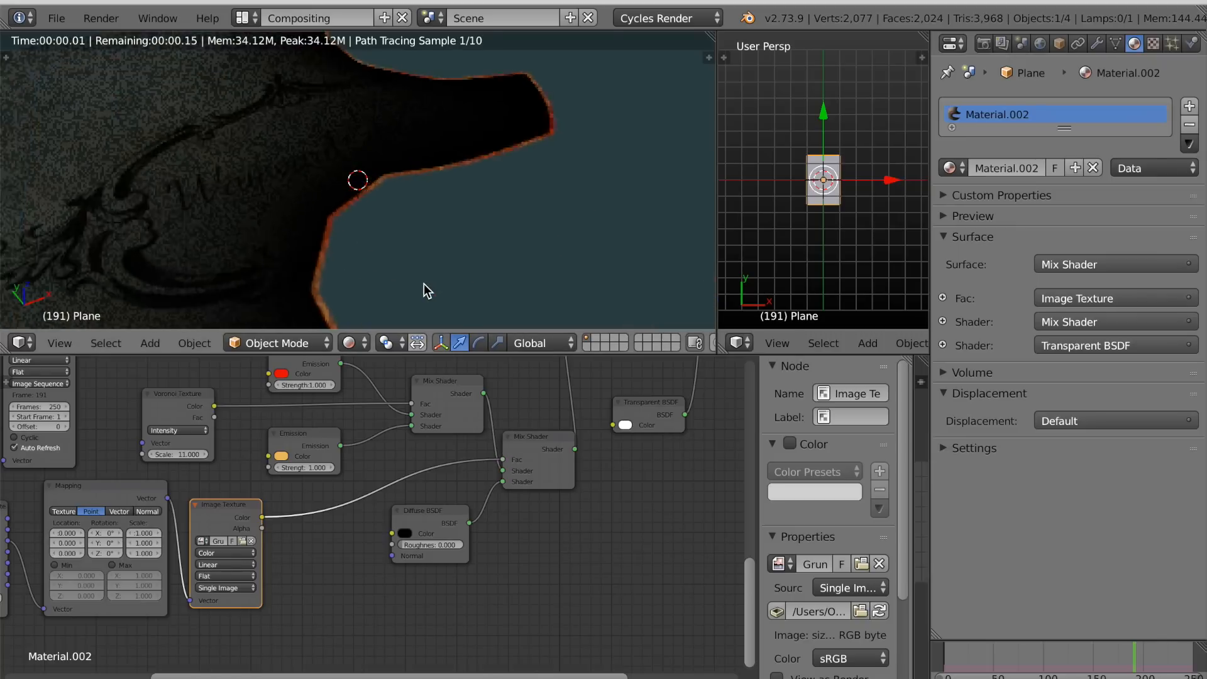
scroll(281, 593, "down", 3)
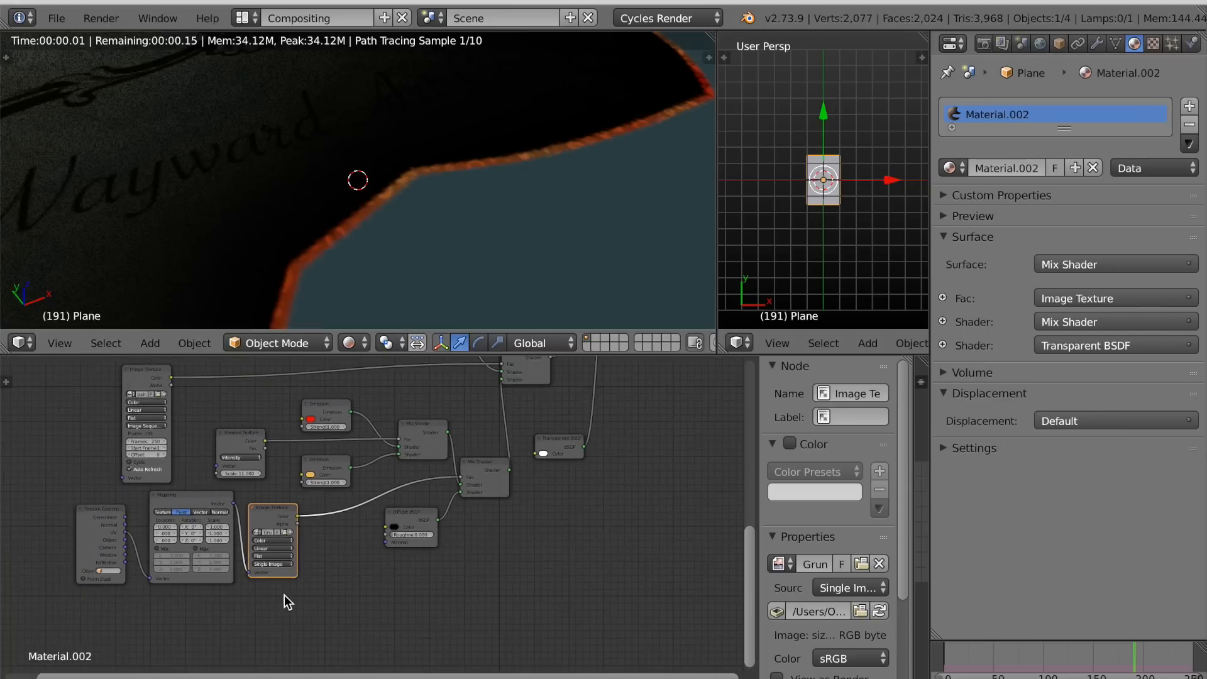
Move the grunge Texture Coordinate, Mapping and Image Texture nodes together farther away from the Mix Shader, slightly downward.
key("g")
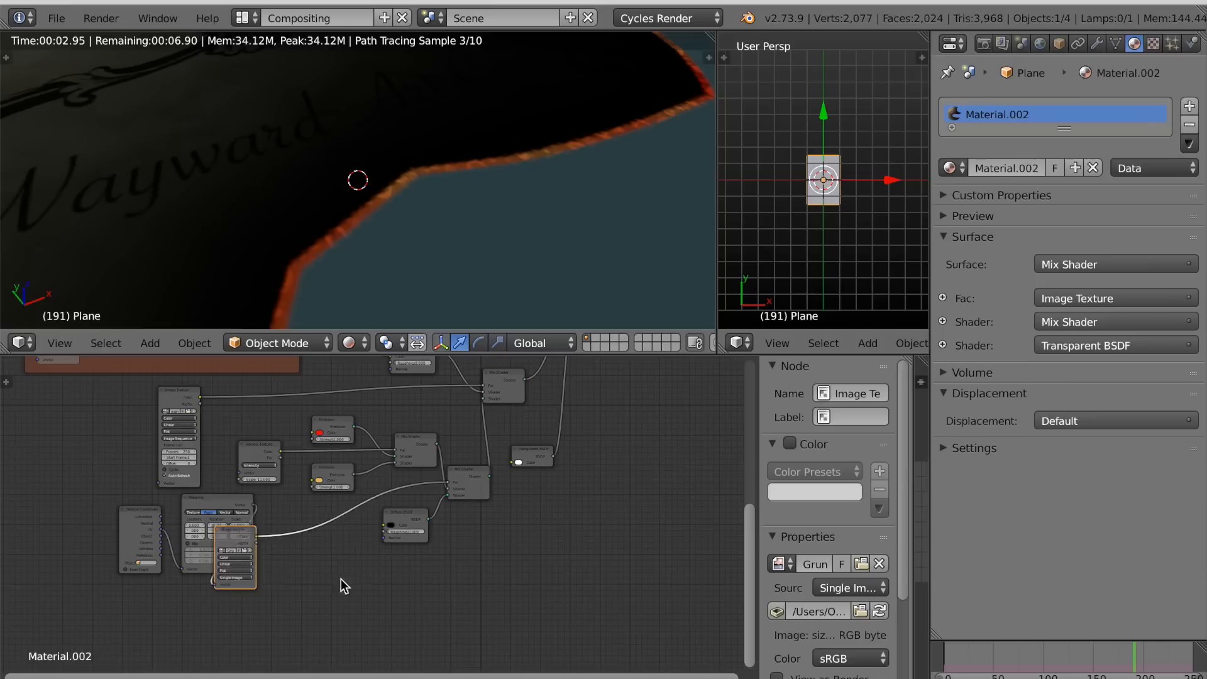
key("b")
left_click_drag(141, 579, 277, 553)
key("g")
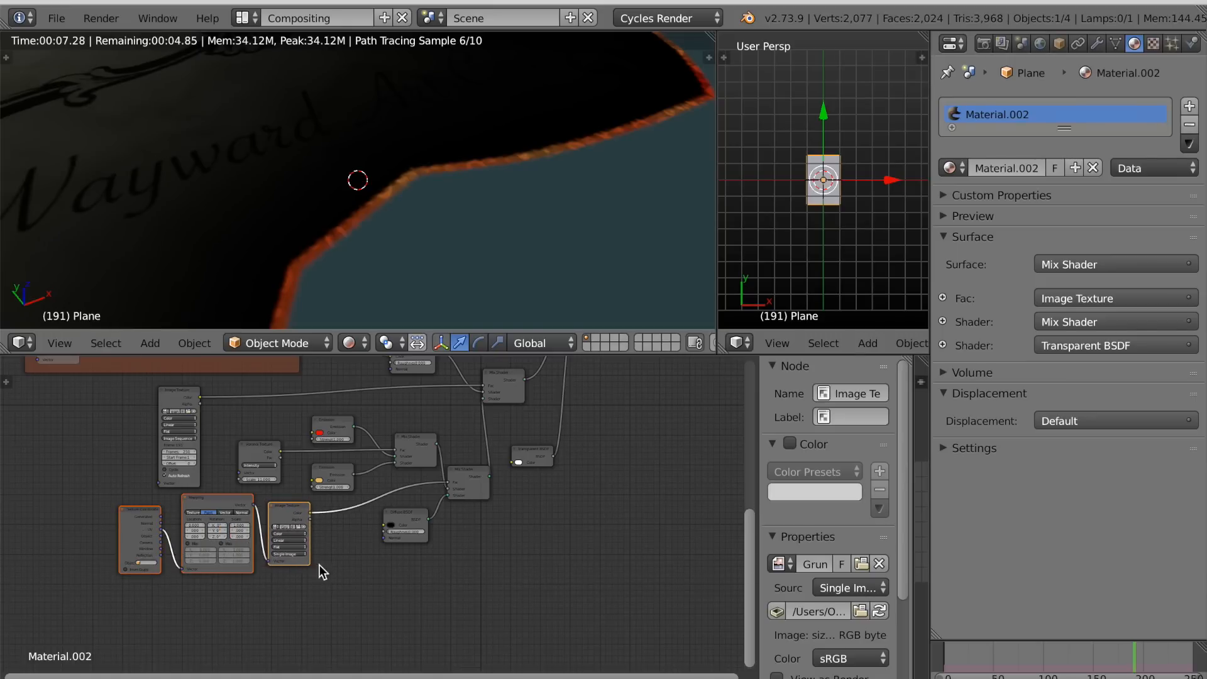
left_click(277, 587)
Insert a ColorRamp node into the link between the grunge Image Texture and the Mix Shader's factor.
key("shift+a")
mouse_move(290, 584)
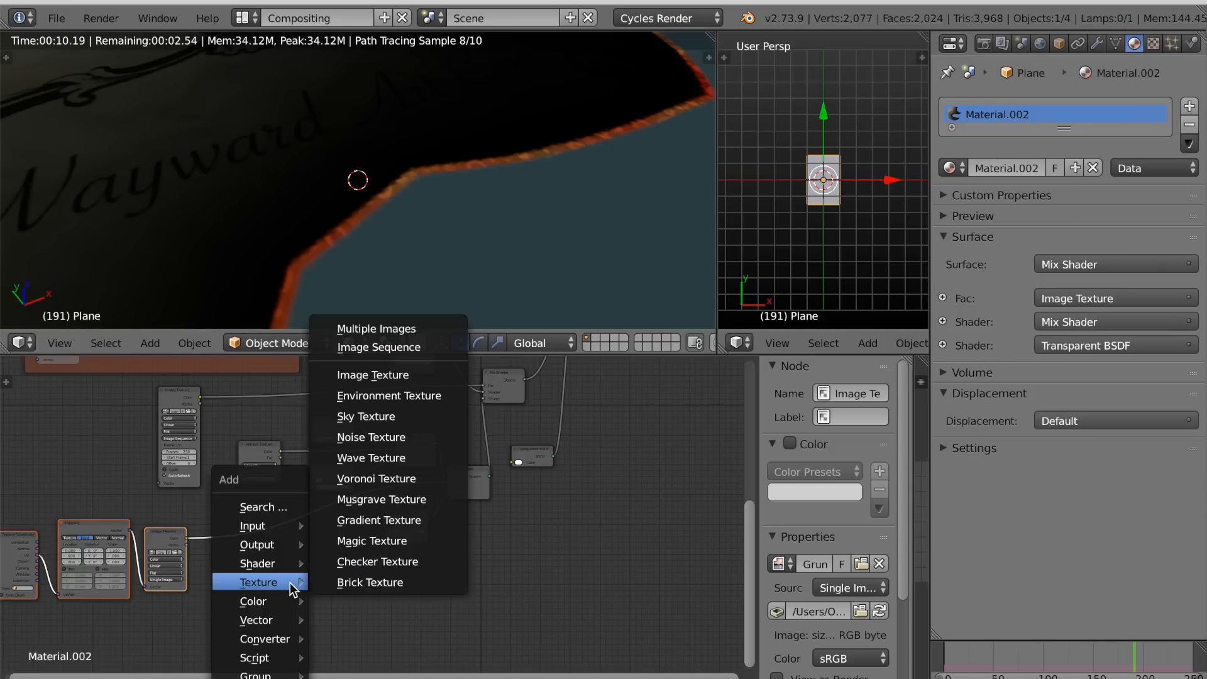
mouse_move(289, 638)
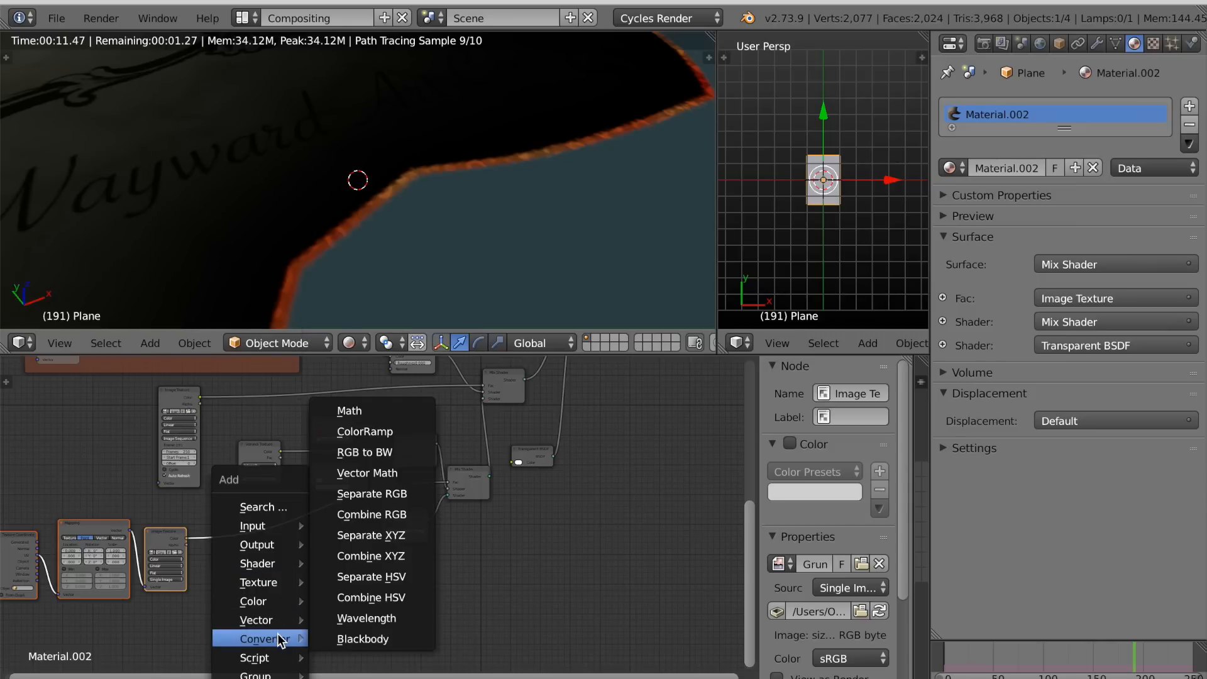
left_click(360, 435)
left_click(246, 511)
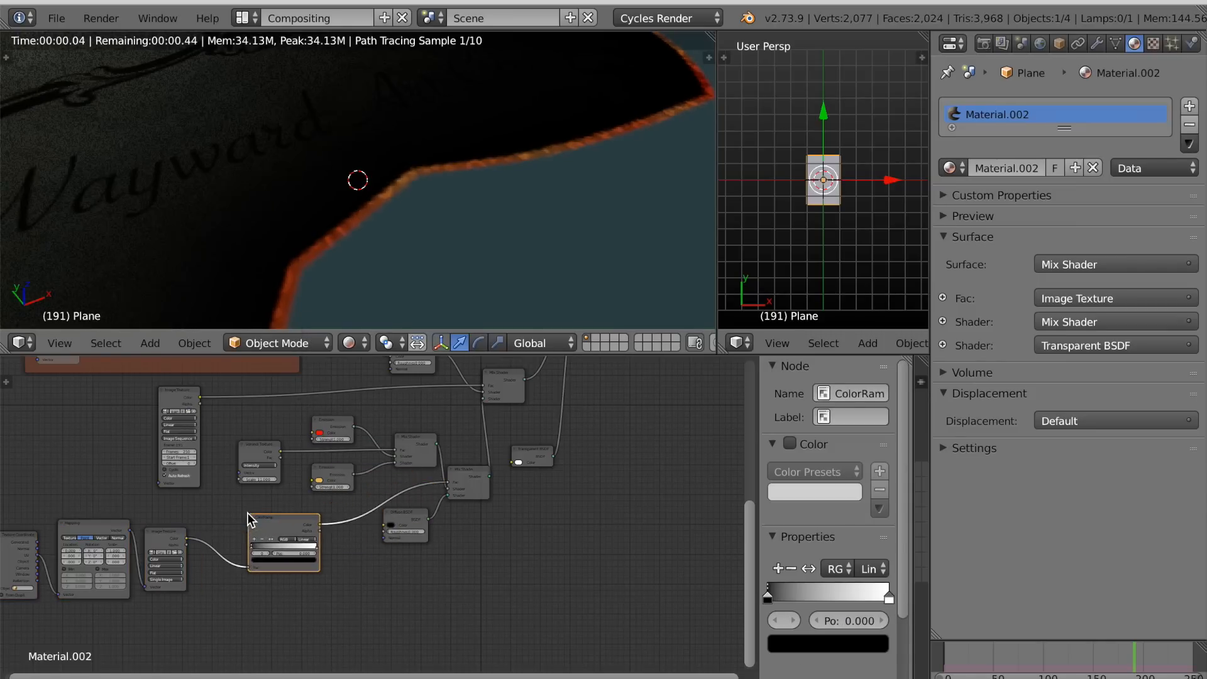
Shift the ColorRamp's white stop to position 0.684 to raise the contrast of the grunge mask.
scroll(293, 609, "up", 4)
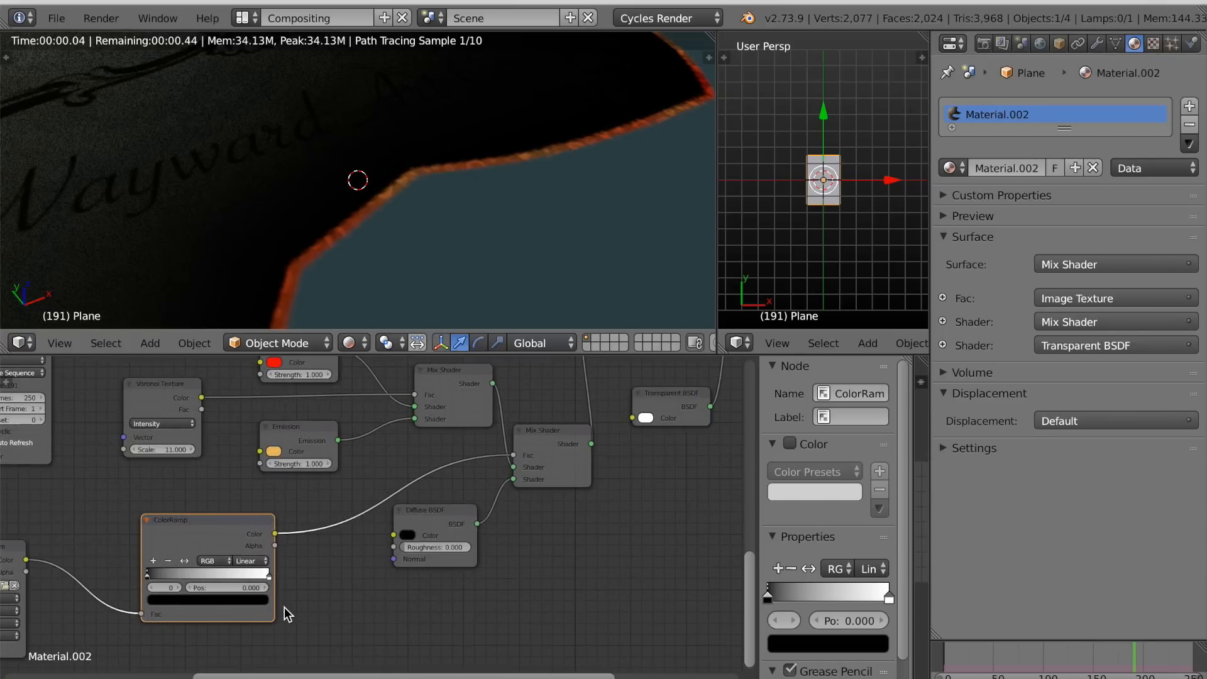
middle_click_drag(286, 613, 412, 558)
scroll(408, 566, "up", 3)
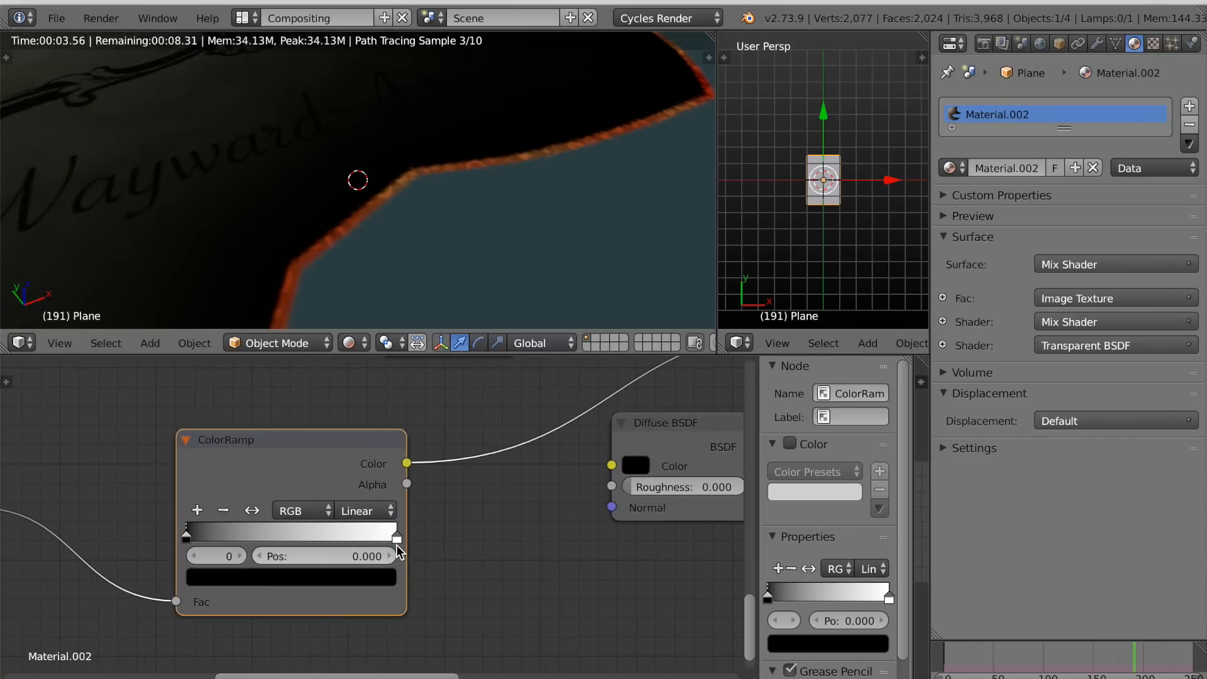
left_click_drag(396, 538, 319, 542)
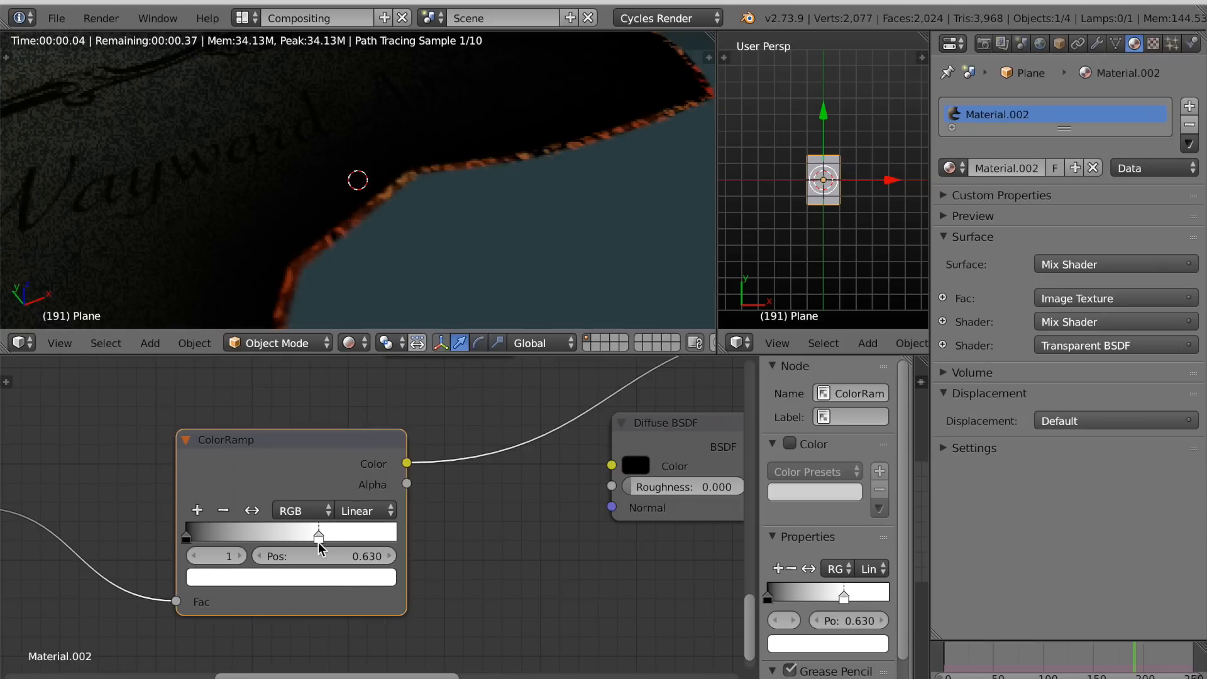
left_click_drag(319, 547, 305, 550)
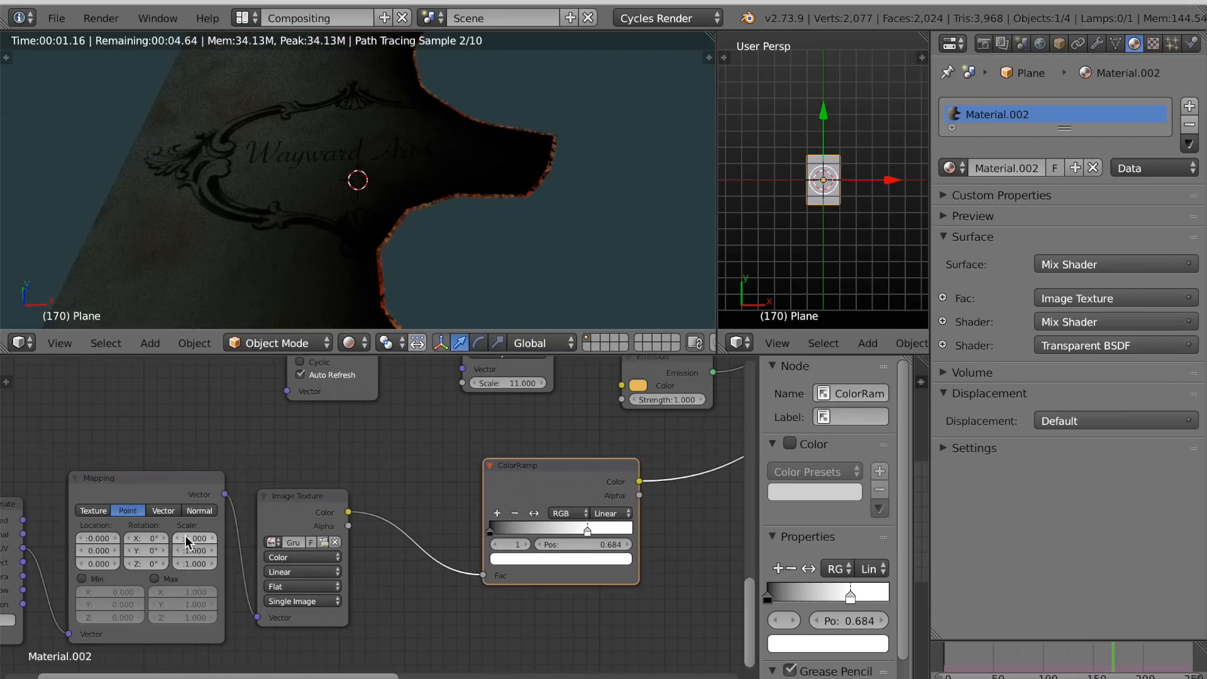
Reduce the X and Y scale of the grunge texture's Mapping node to 0.700.
left_click_drag(186, 538, 160, 539)
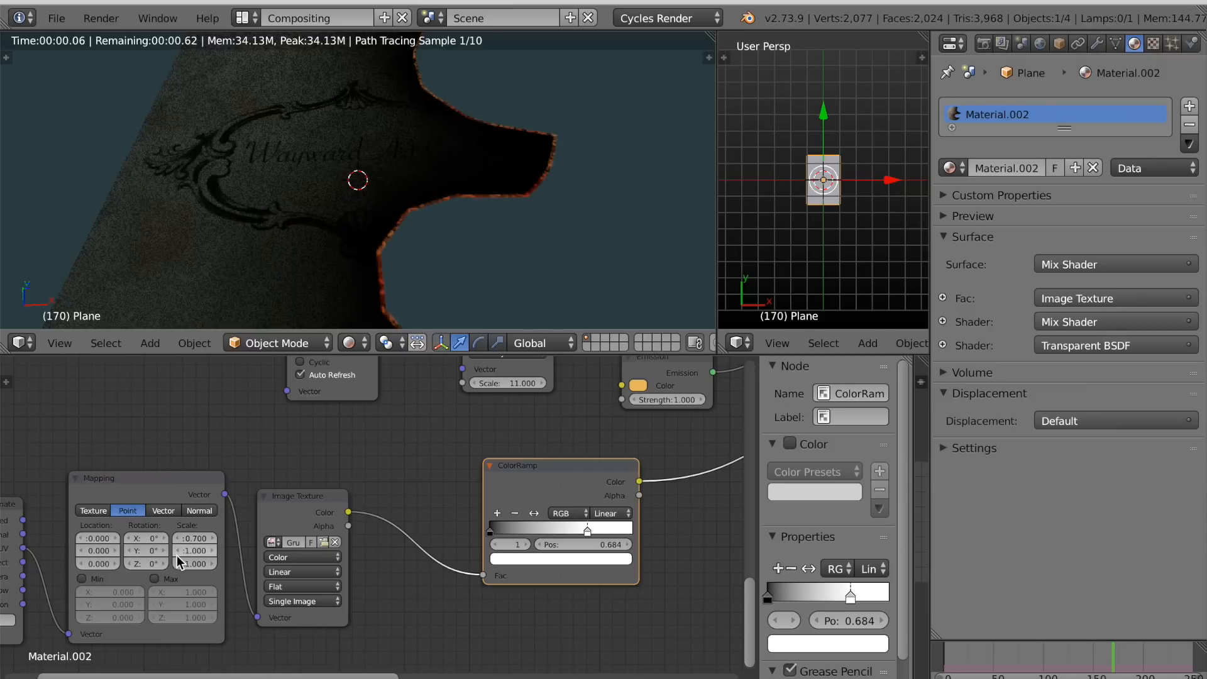
left_click_drag(180, 556, 162, 557)
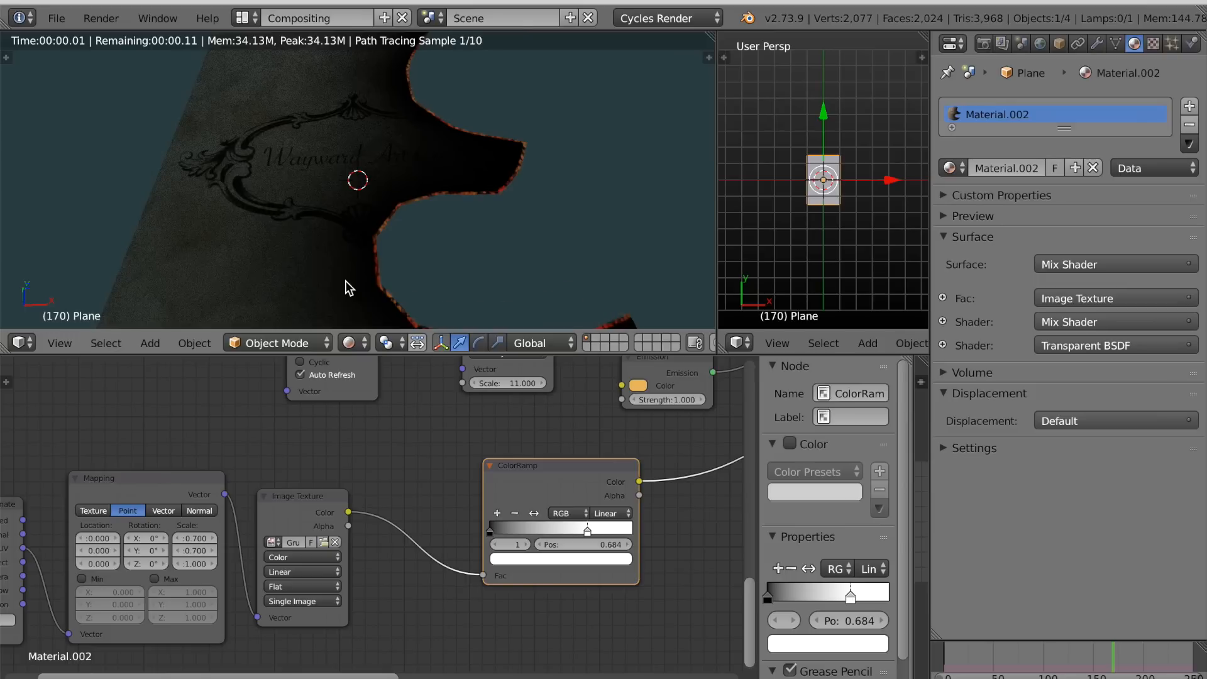
scroll(349, 287, "down", 1)
middle_click_drag(349, 286, 370, 297)
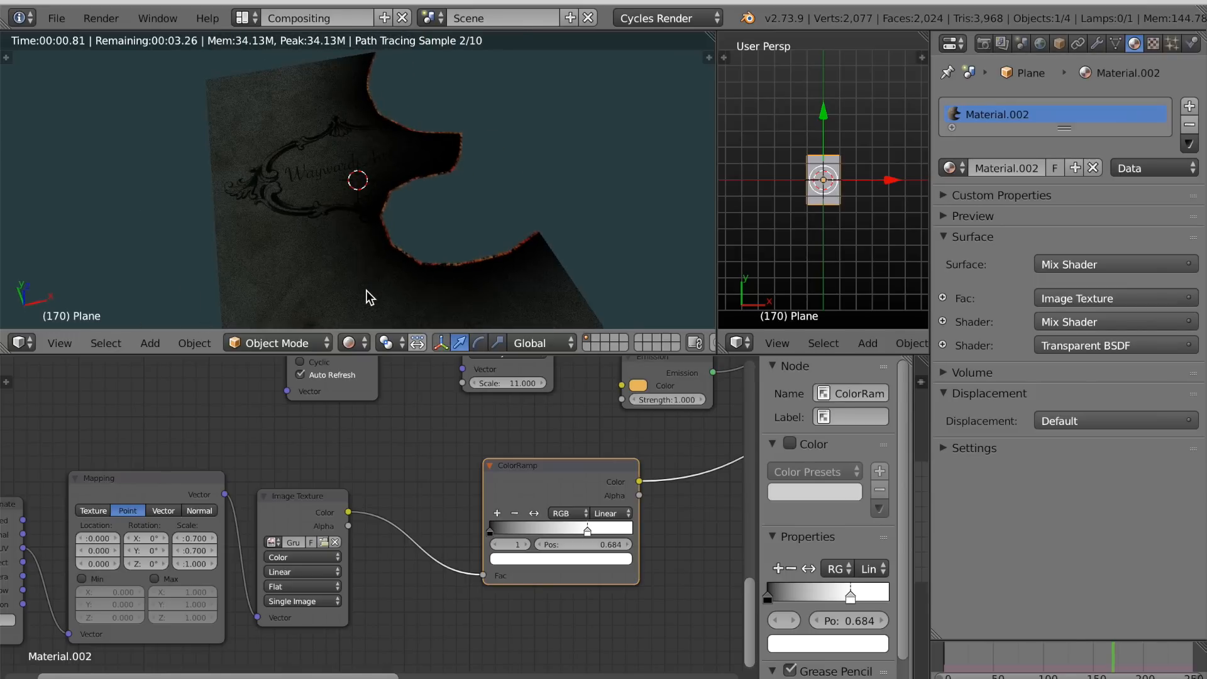
Lower the grunge Mapping node's X and Y scale further to 0.400 and check the burn edge in the render preview.
left_click(176, 538)
left_click(176, 538)
left_click(177, 548)
left_click(177, 548)
left_click(178, 548)
left_click(179, 535)
scroll(255, 281, "up", 3)
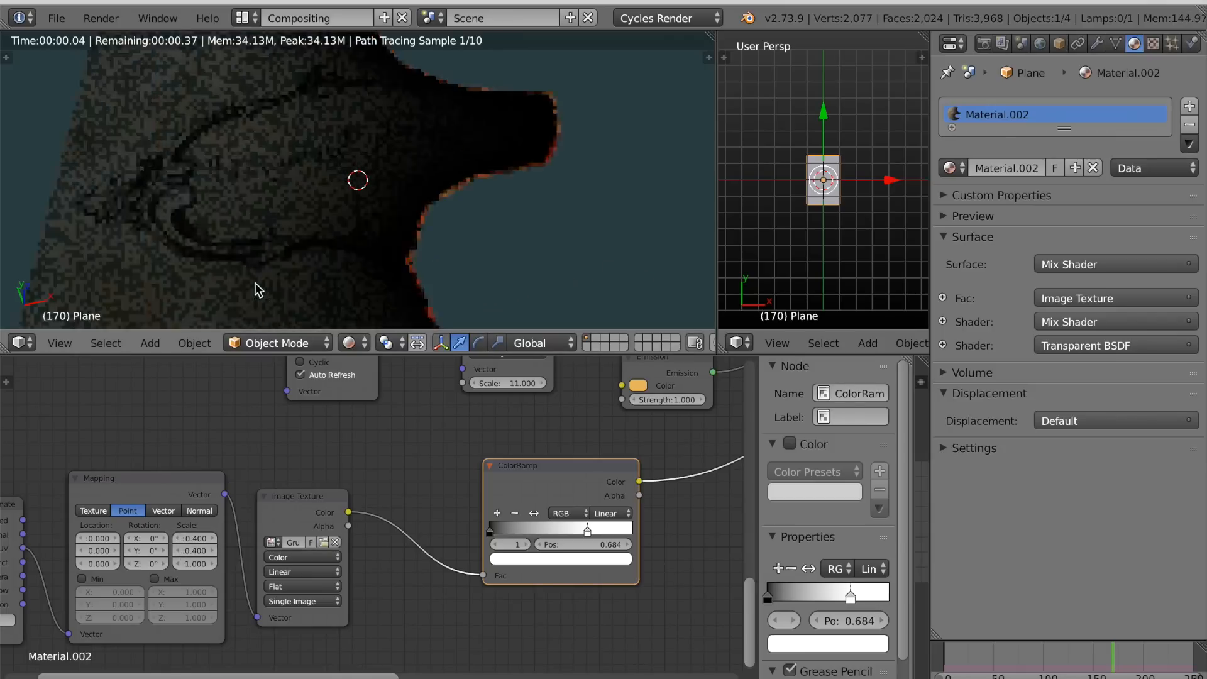
scroll(255, 282, "down", 1)
middle_click_drag(254, 282, 277, 282)
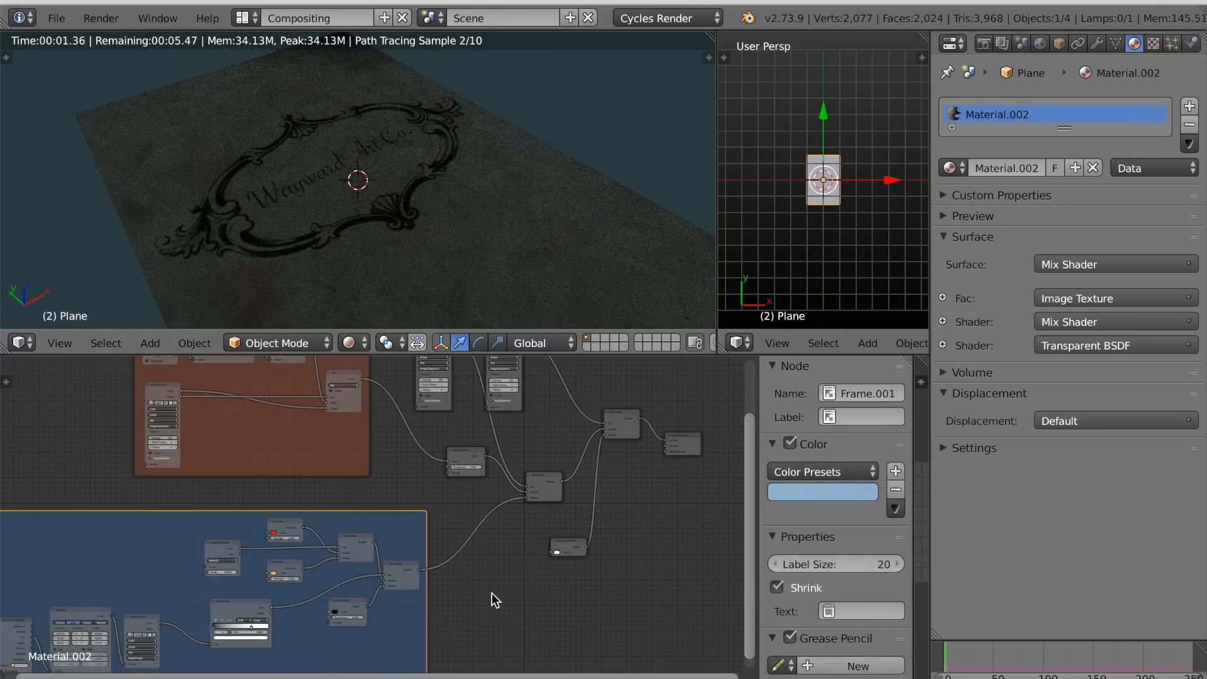
Keyframe the Strength of both the red and orange Emission nodes at 1.000 on frame 1.
mouse_move(491, 598)
middle_mouse_down()
mouse_move(447, 601)
mouse_move(534, 511)
mouse_move(496, 557)
middle_mouse_up()
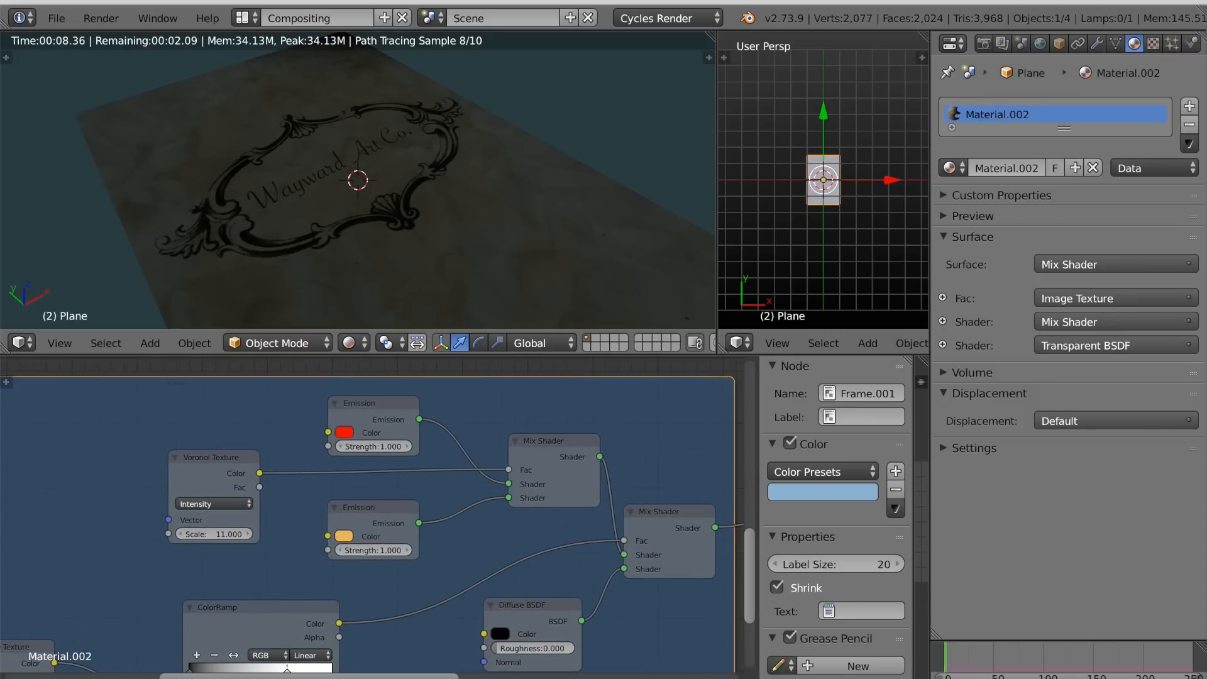
key("Left")
key("i")
key("i")
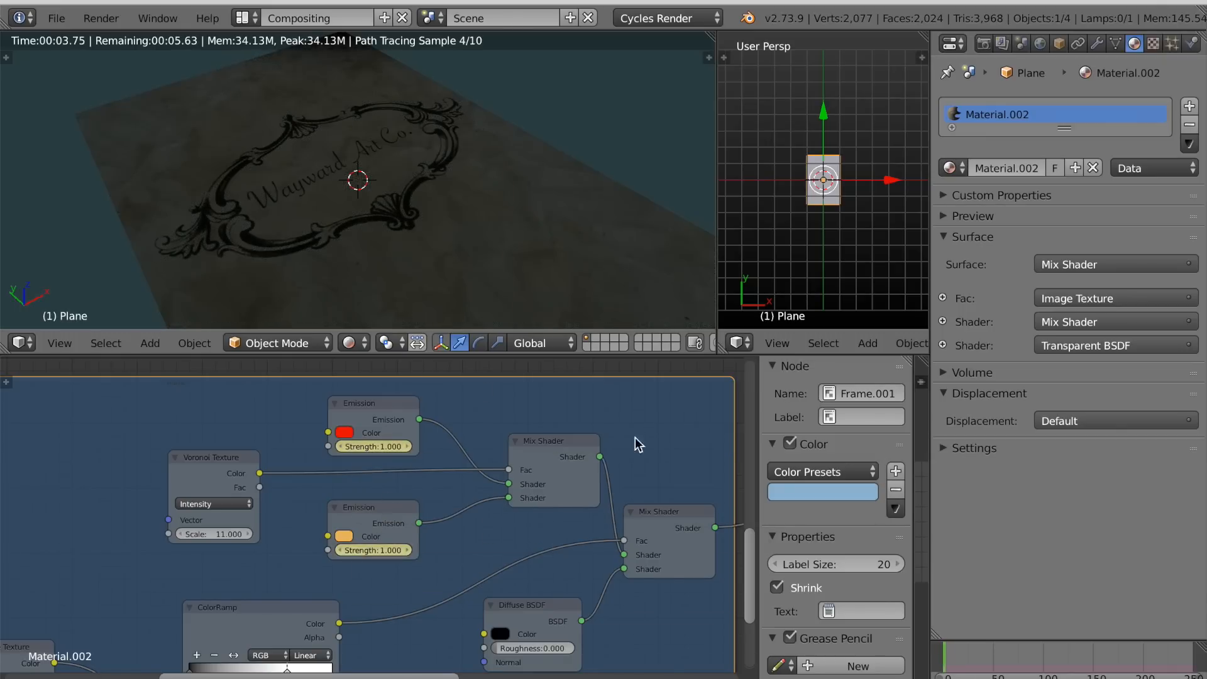
Keyframe the orange Emission's Strength at 15.400 on frame 34 and at 6.200 on frame 44.
left_click_drag(945, 659, 975, 656)
middle_click_drag(591, 273, 590, 332, "shift")
middle_click_drag(593, 23, 584, 23)
scroll(578, 142, "up", 4)
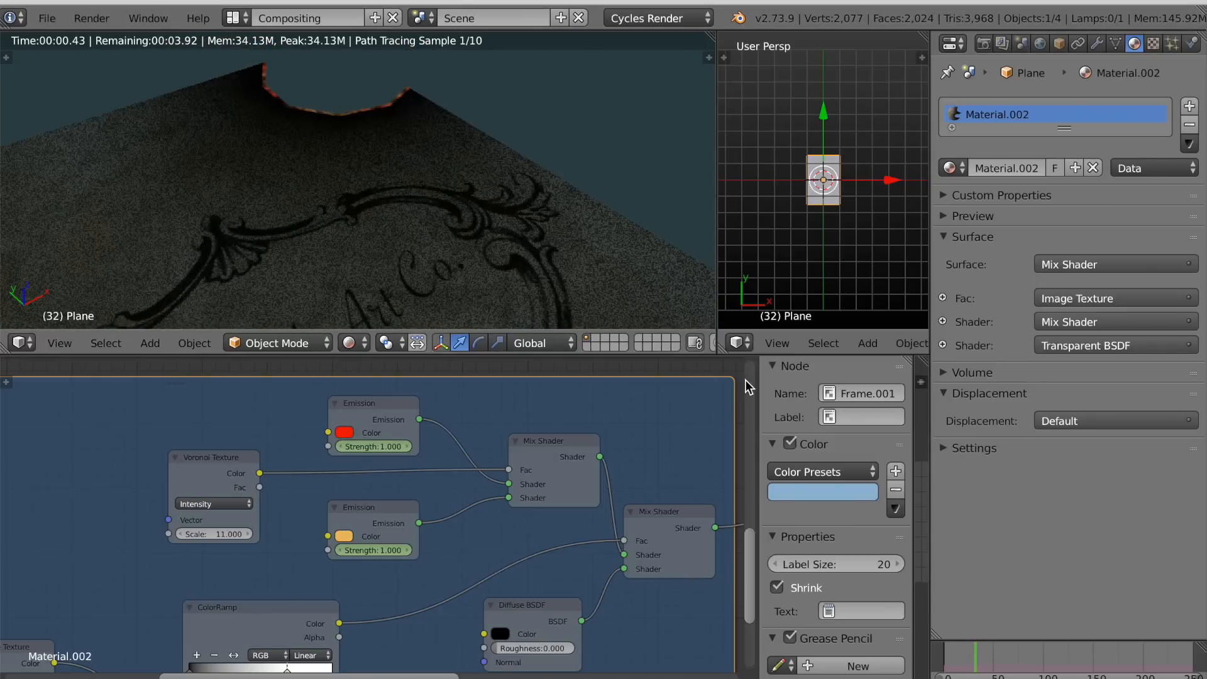
mouse_move(976, 666)
left_mouse_down()
mouse_move(1008, 666)
mouse_move(978, 668)
left_mouse_up()
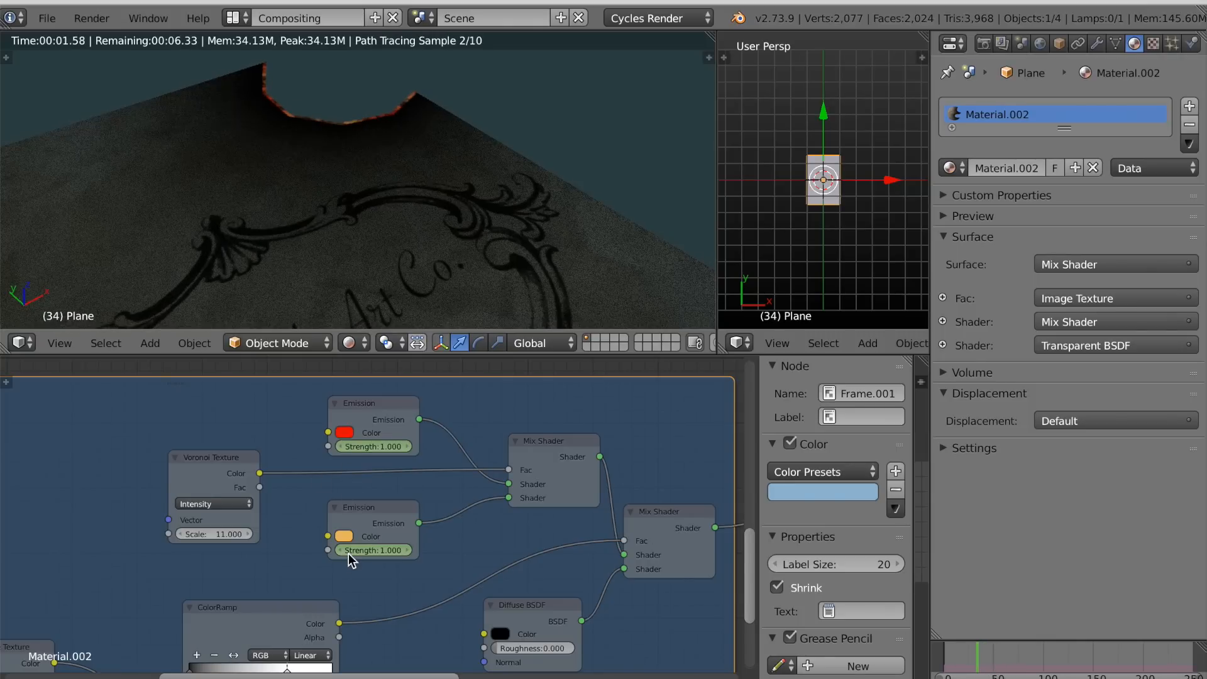
left_click_drag(349, 552, 437, 552)
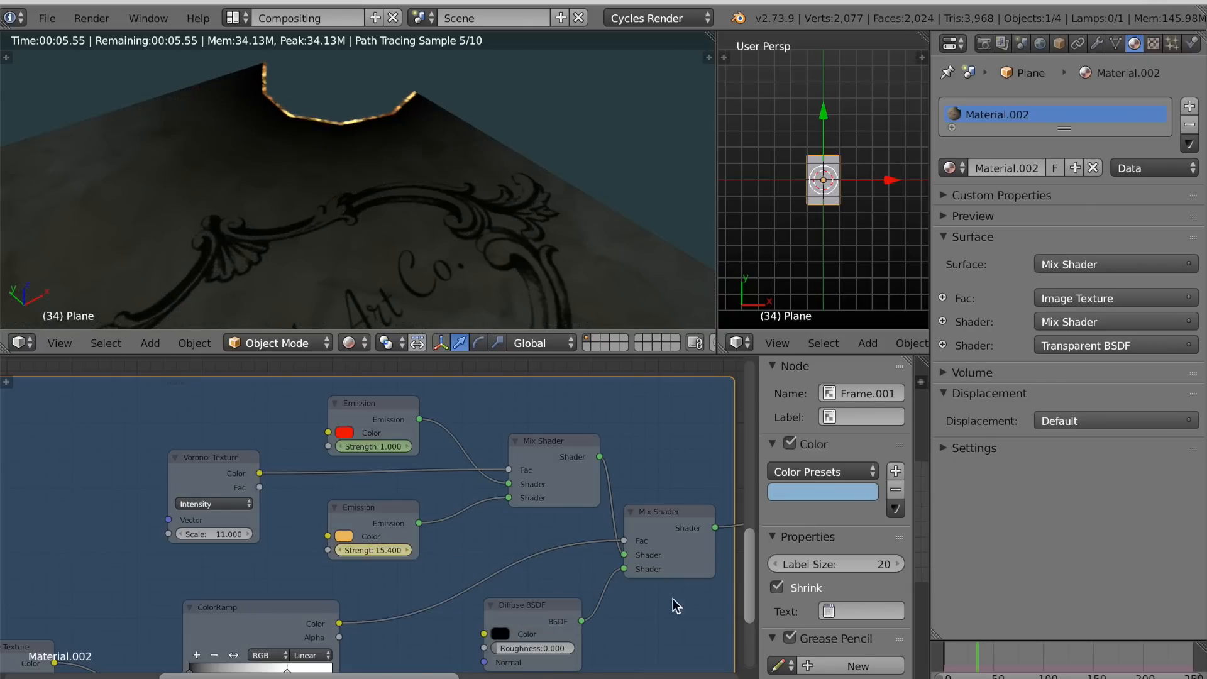
left_click_drag(976, 663, 987, 662)
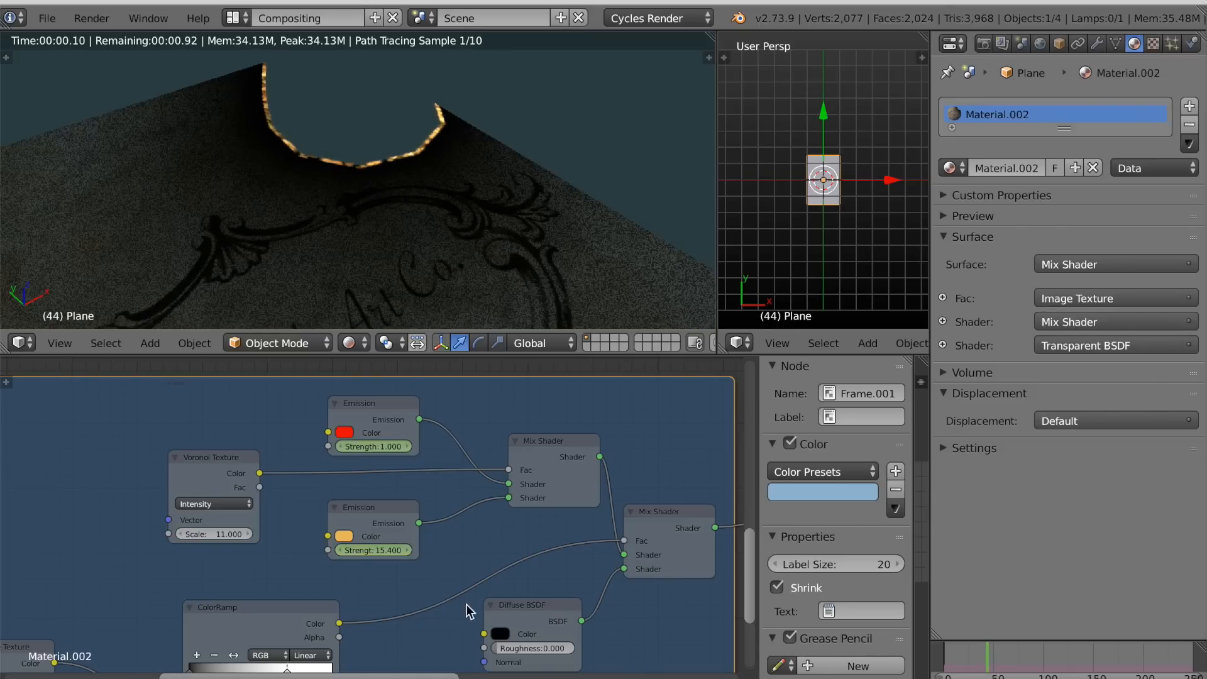
left_click_drag(396, 553, 338, 553)
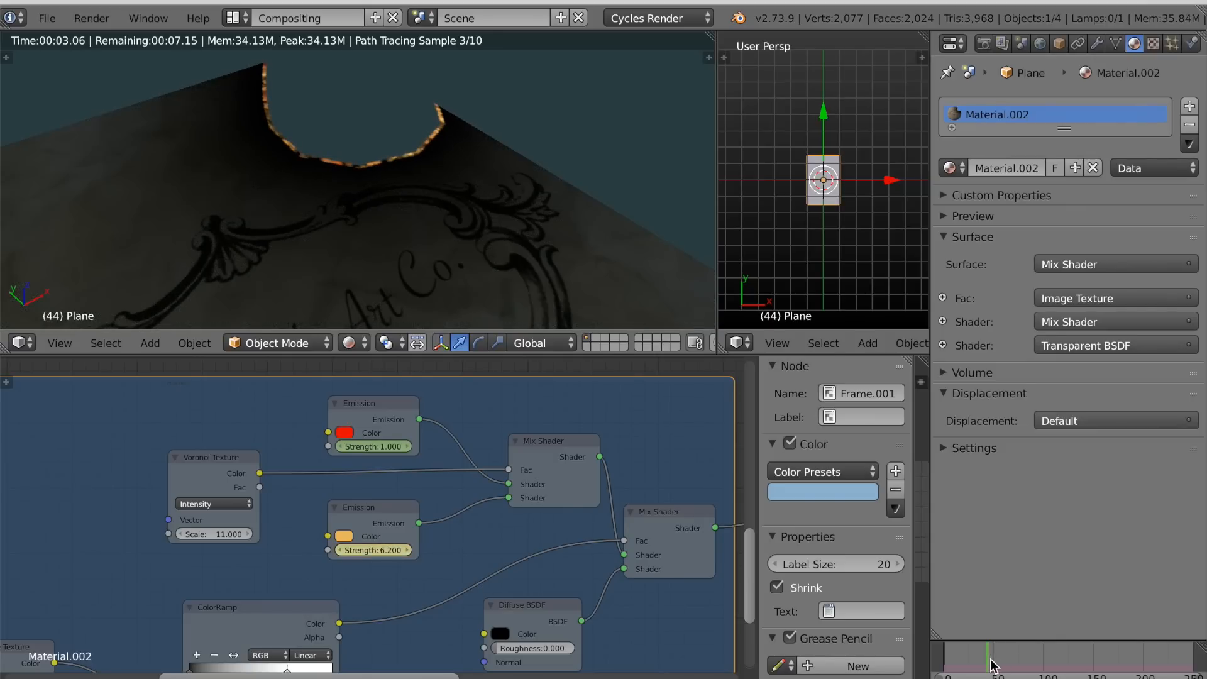
Set the red Emission's Strength to 39.400 on frame 125 and keyframe it.
left_click(1017, 665)
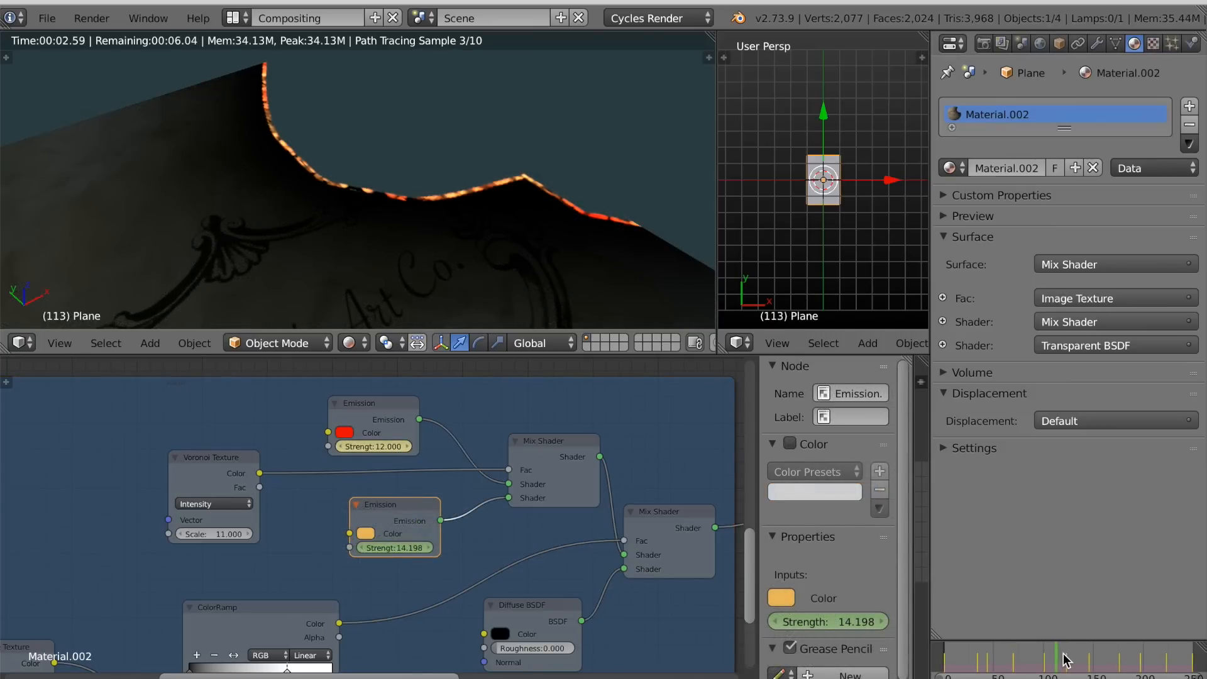
left_click_drag(1061, 662, 1069, 663)
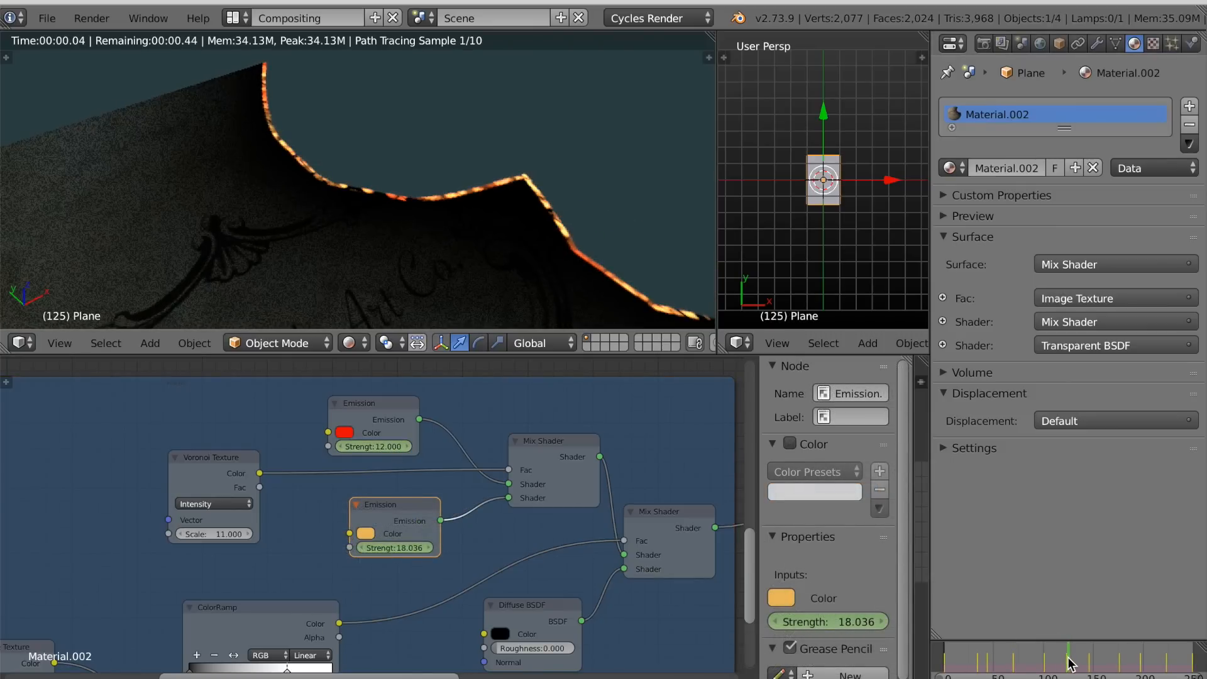
left_click_drag(368, 450, 455, 450)
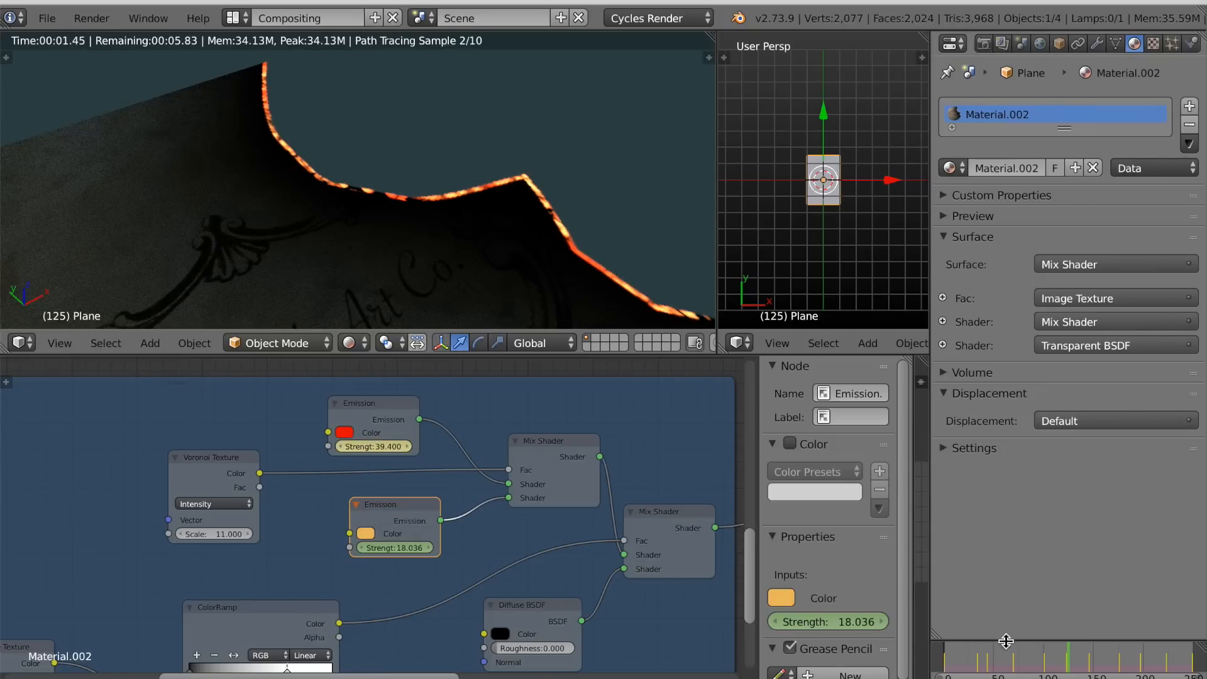
Lower the red Emission's Strength on frame 187, keyframe it and advance the timeline a little.
left_click_drag(1071, 660, 1131, 658)
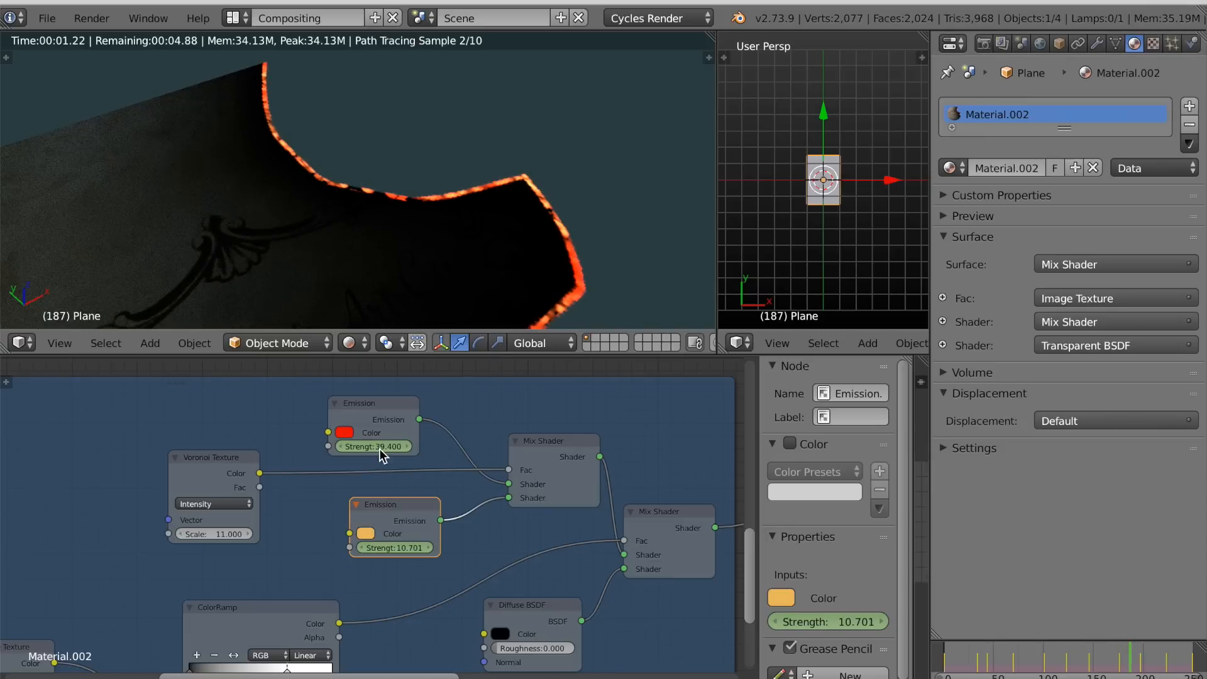
left_click_drag(373, 446, 155, 446)
key("i")
left_click_drag(1135, 655, 1146, 657)
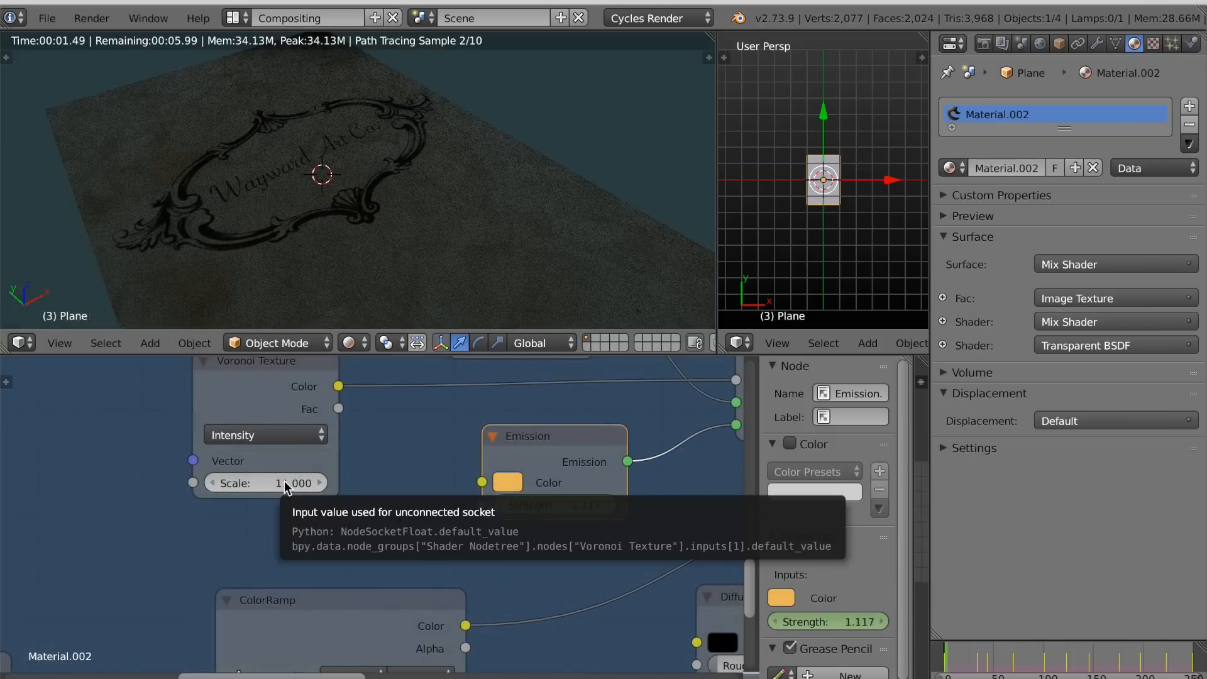
Keyframe the Voronoi Texture's Scale at 11.000 on frame 3 and at 18.800 on frame 66.
key("i")
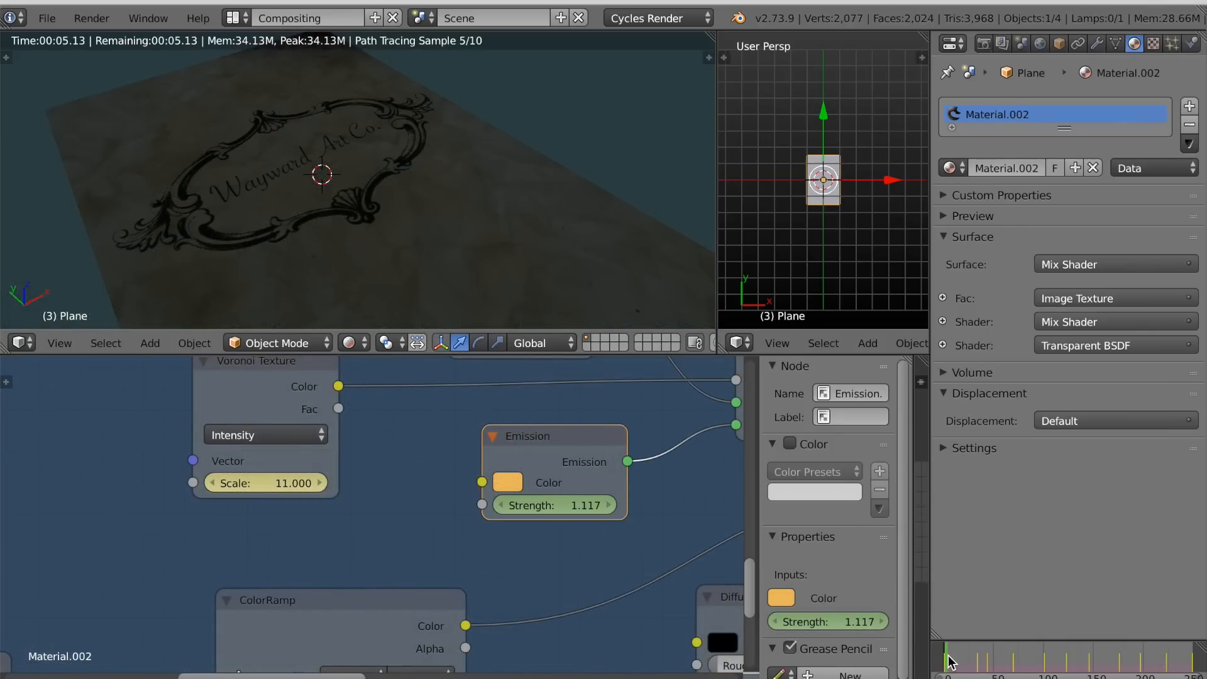
left_click_drag(949, 659, 1012, 662)
mouse_move(256, 482)
left_mouse_down()
mouse_move(317, 482)
mouse_move(254, 488)
left_mouse_up()
key("i")
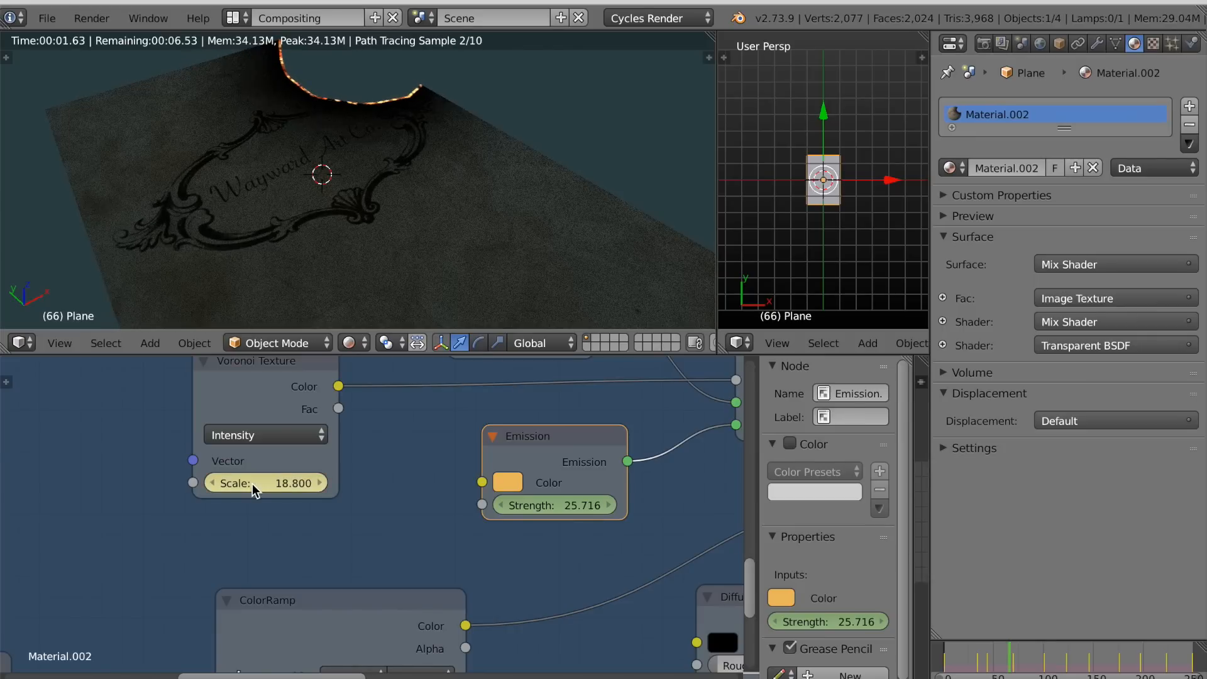
left_click_drag(1008, 666, 1066, 657)
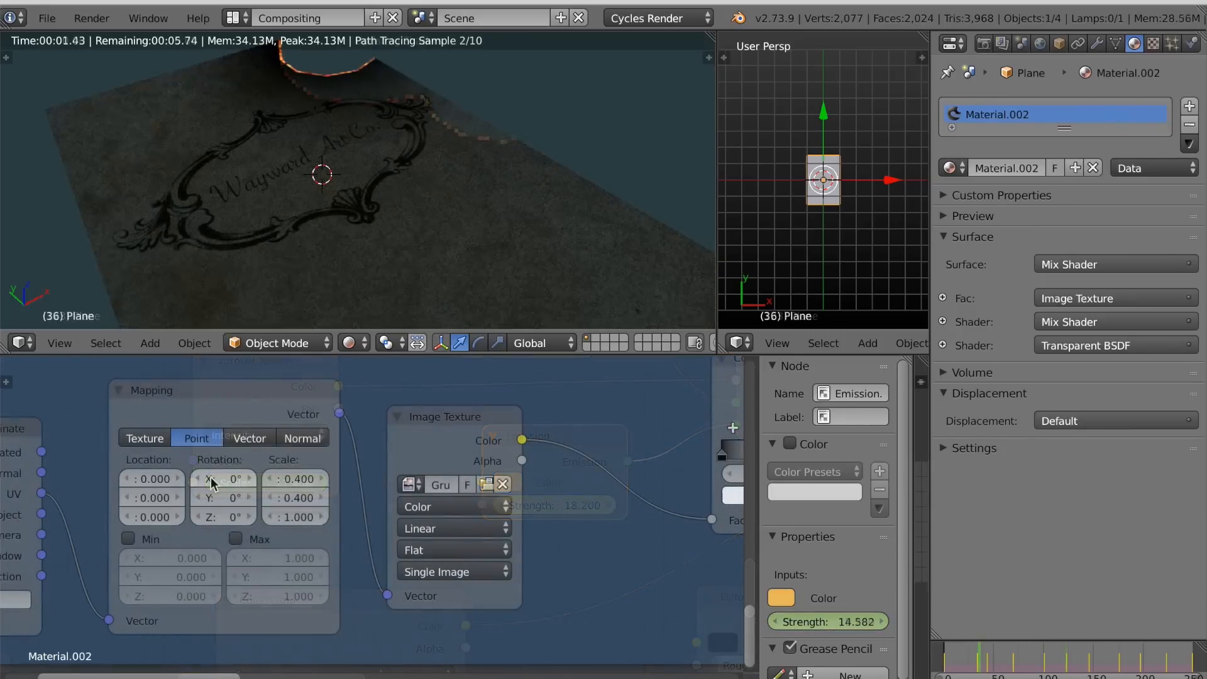
Keyframe the grunge texture's Mapping rotation at 0° on all axes on frame 3.
left_click_drag(212, 482, 295, 483)
key("Escape")
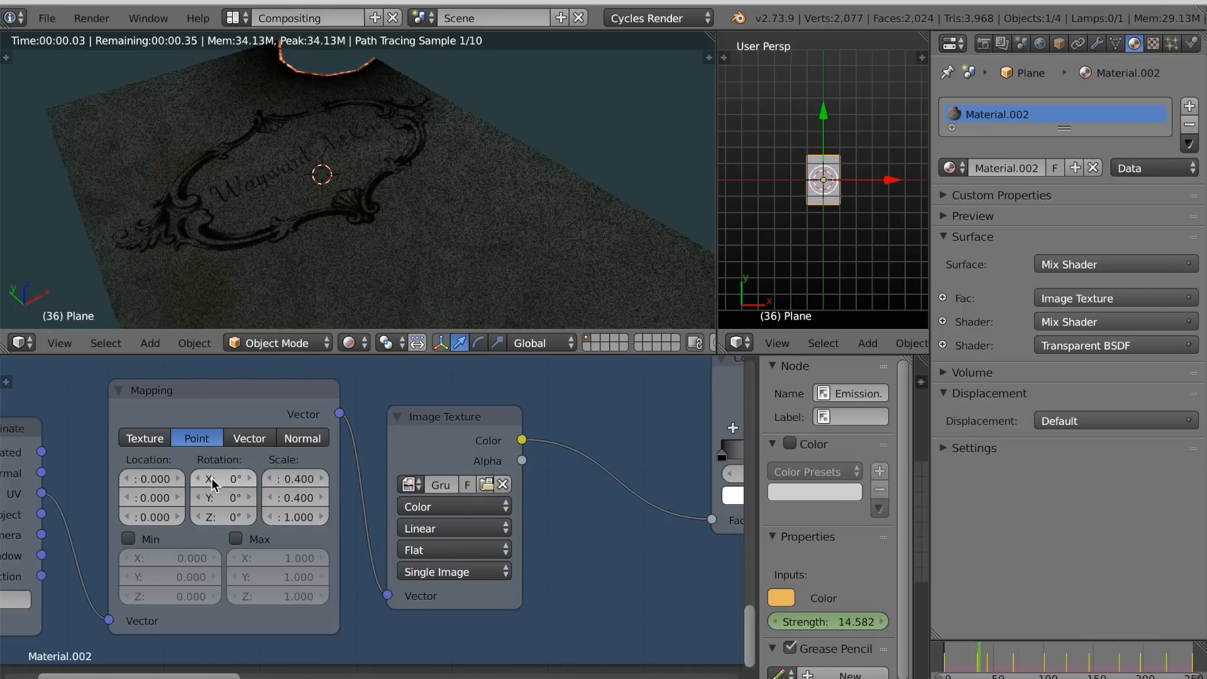
left_click(946, 665)
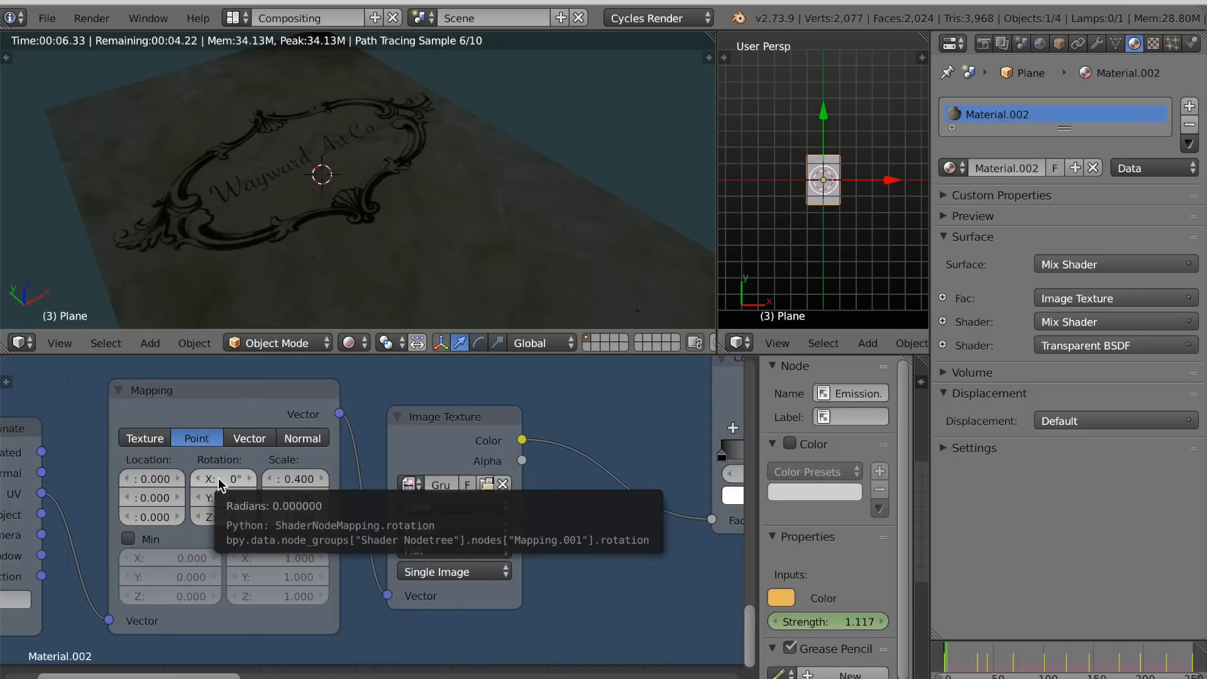
key("i")
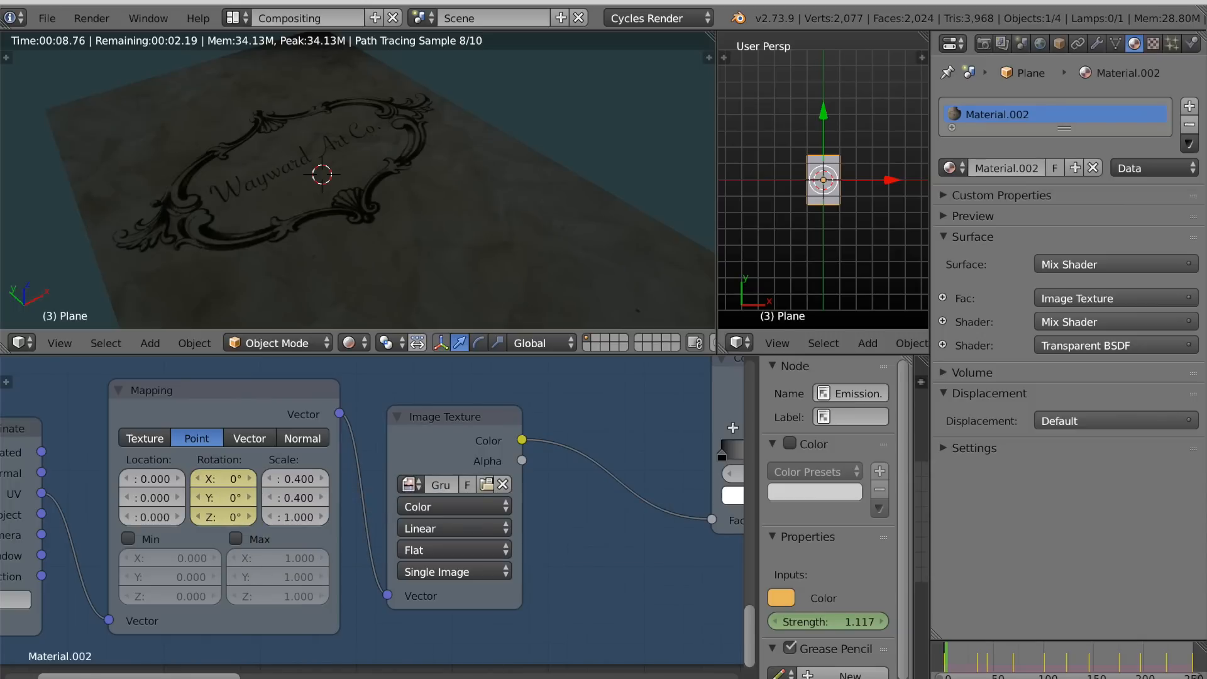
Set the grunge Mapping node's X rotation to 360° on frame 250 and keyframe it.
left_click(1193, 663)
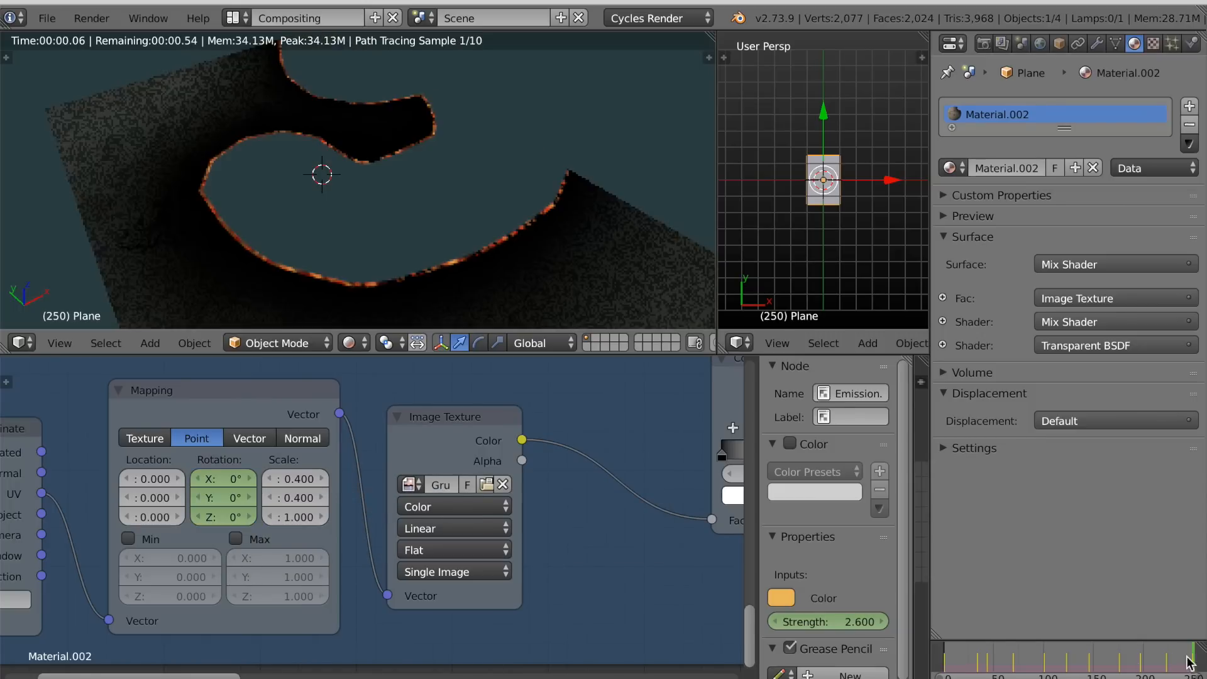
left_click_drag(228, 484, 573, 484)
left_click(248, 480)
left_click(197, 480)
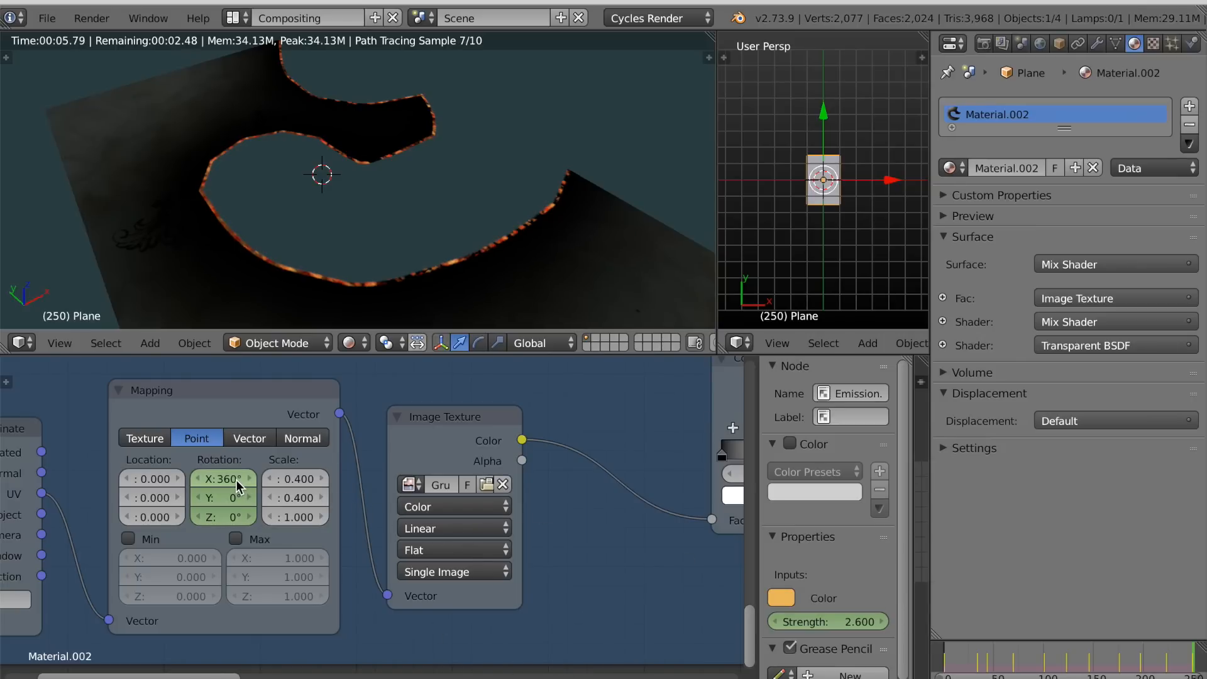
key("i")
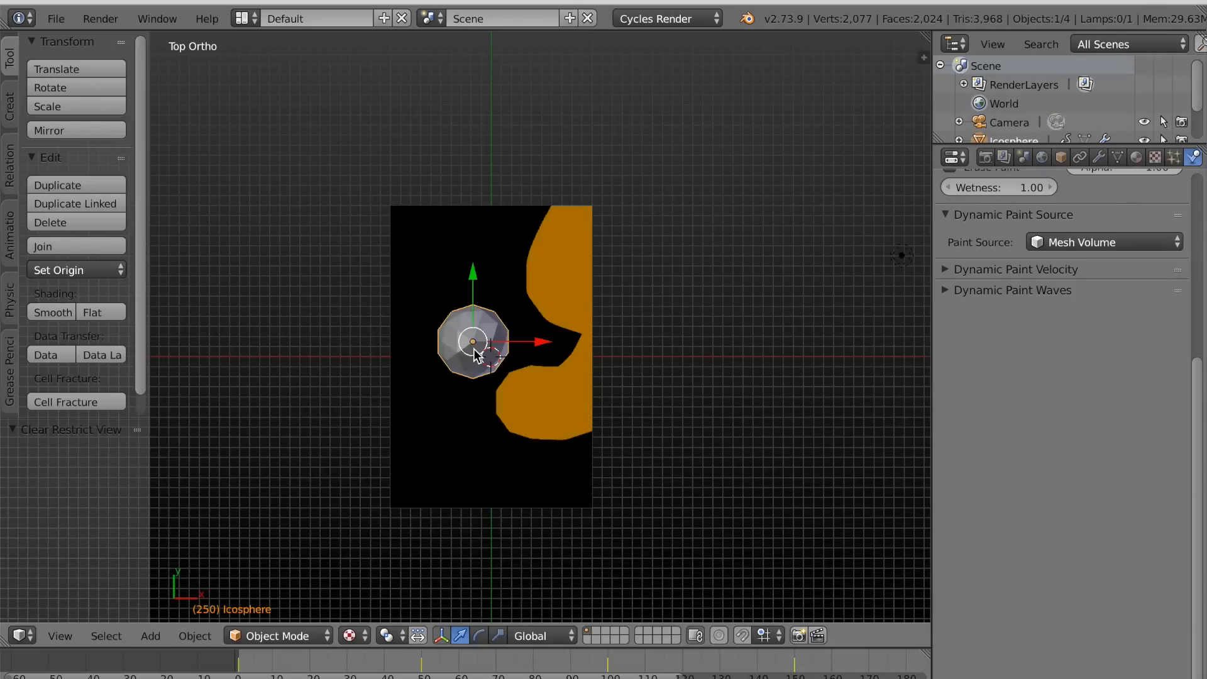
Delete the icosphere brush object and add a torus mesh to the scene.
key("x")
left_click(473, 349)
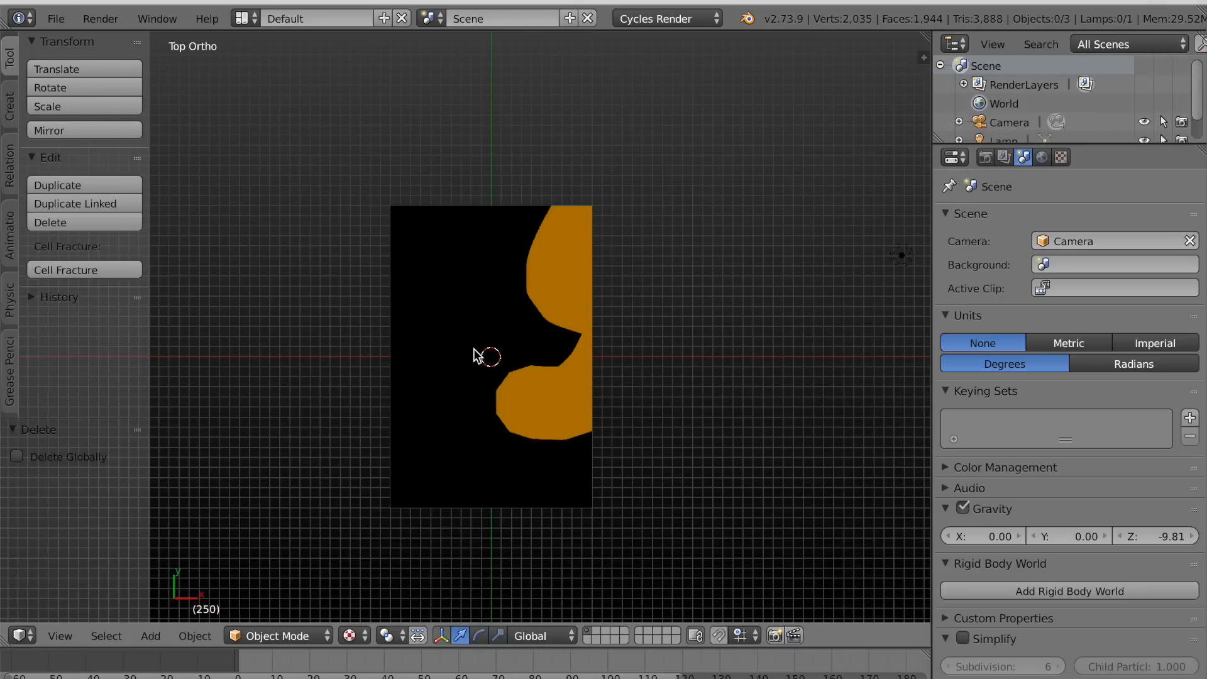
scroll(537, 435, "up", 2)
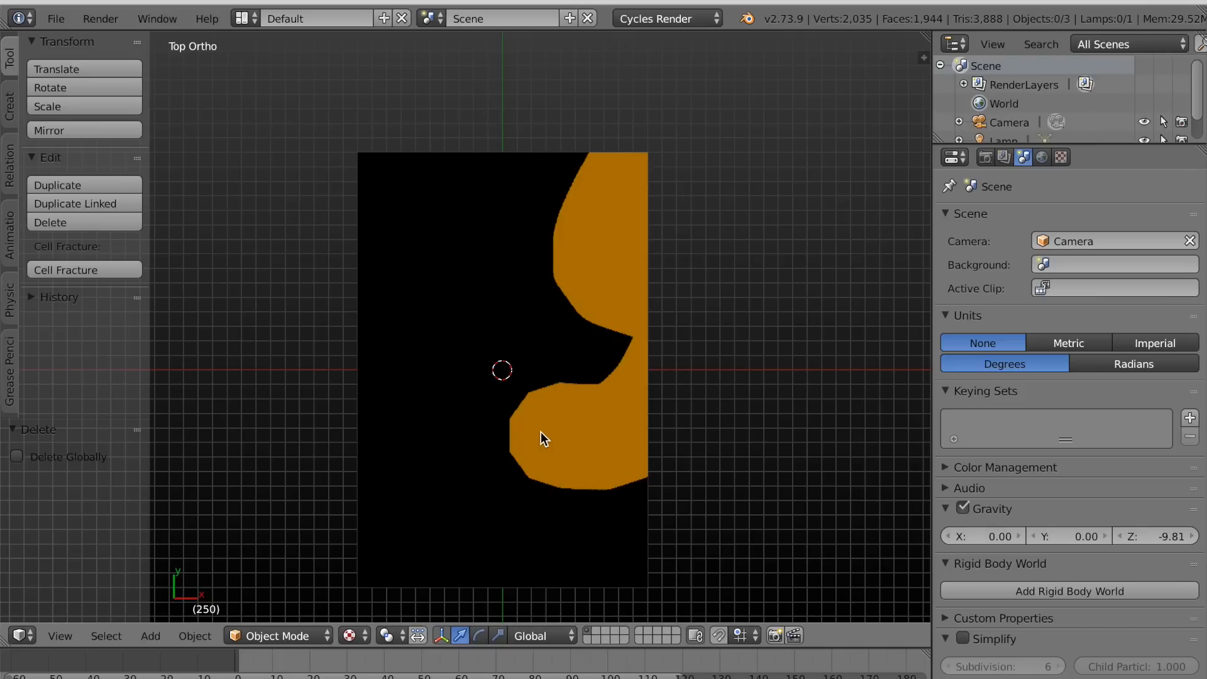
scroll(542, 438, "down", 1)
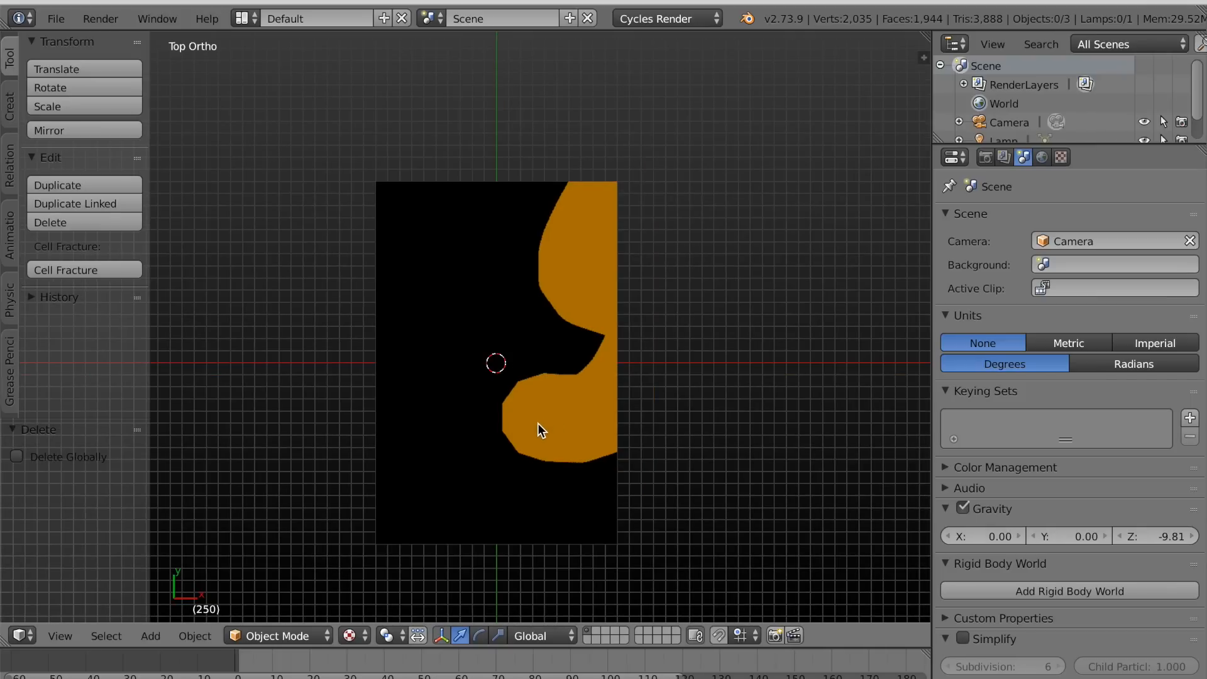
key("shift+a")
mouse_move(500, 515)
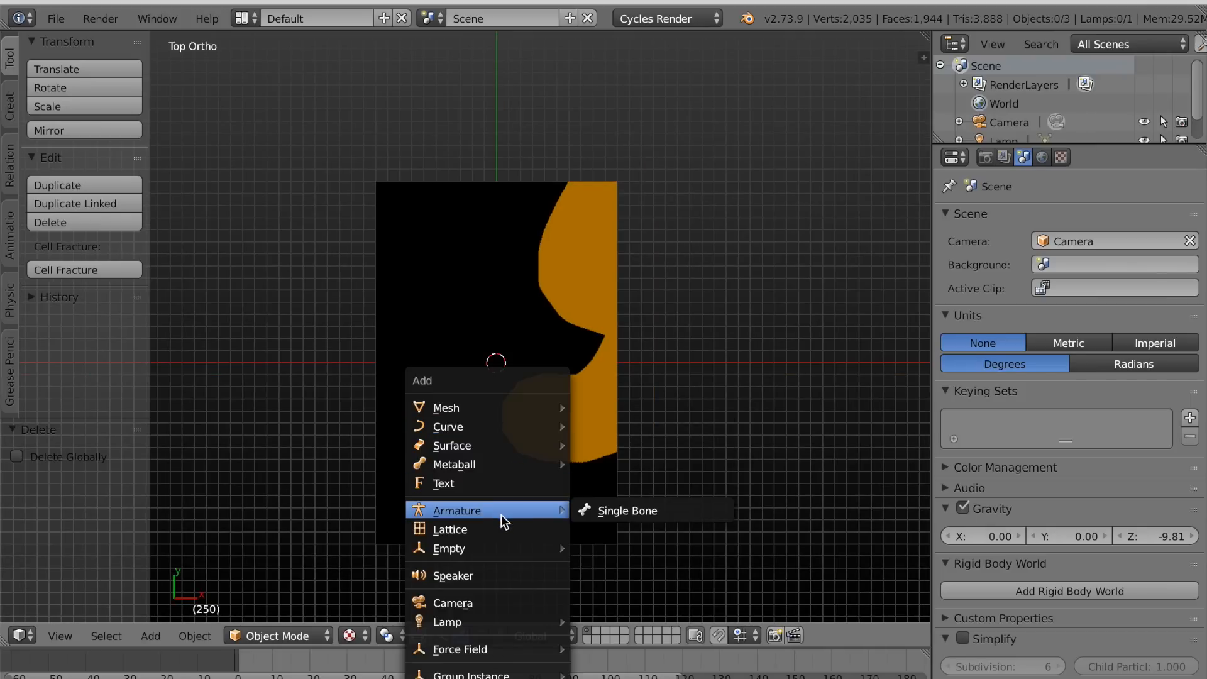
mouse_move(482, 416)
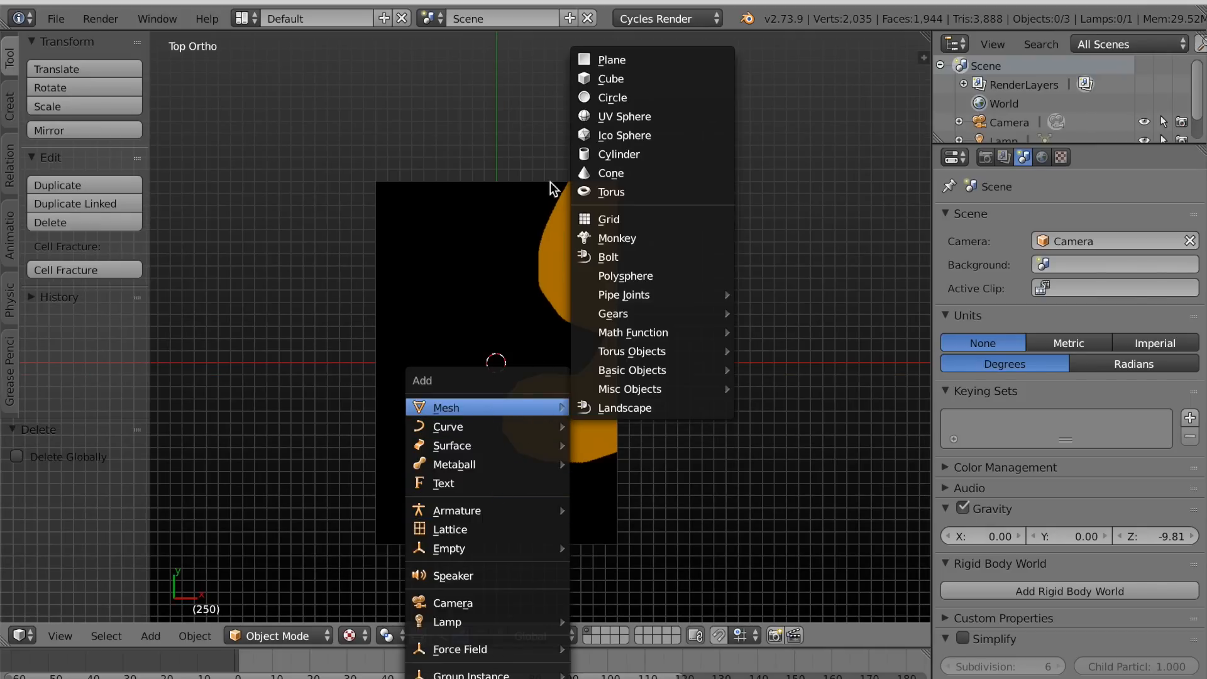
left_click(611, 192)
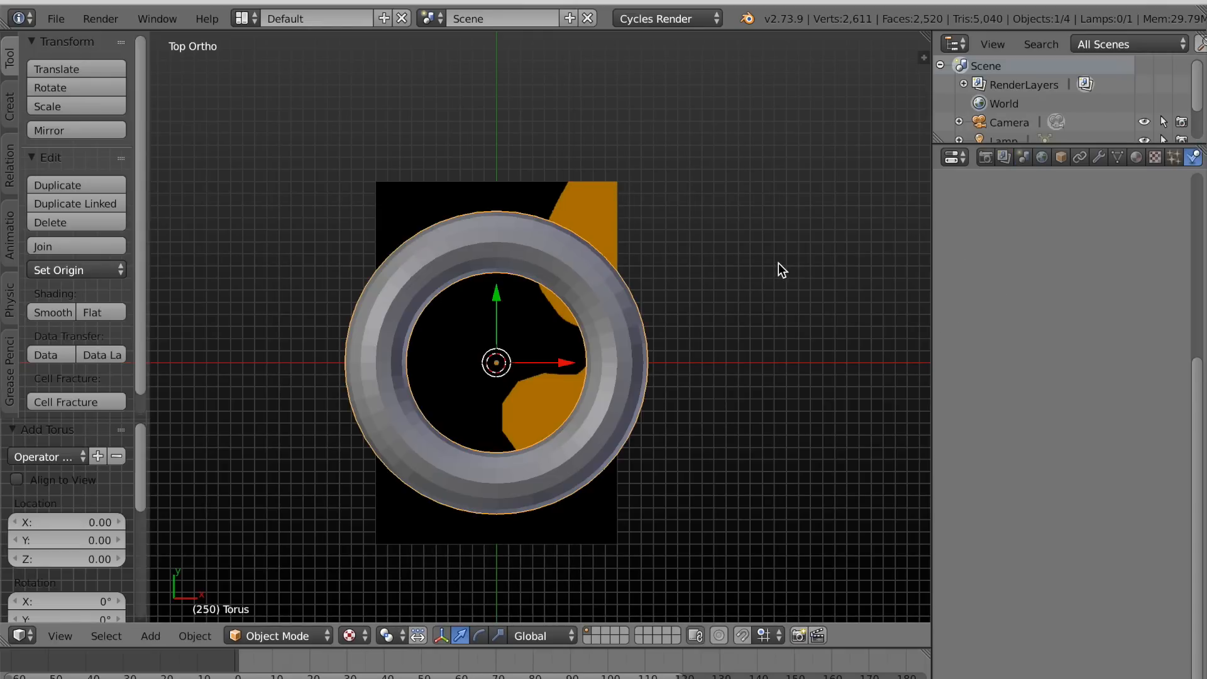
Scale the torus to about 0.105 and move it about 0.99 in X and 1.51 in Y onto the paper's upper-right corner.
key("s")
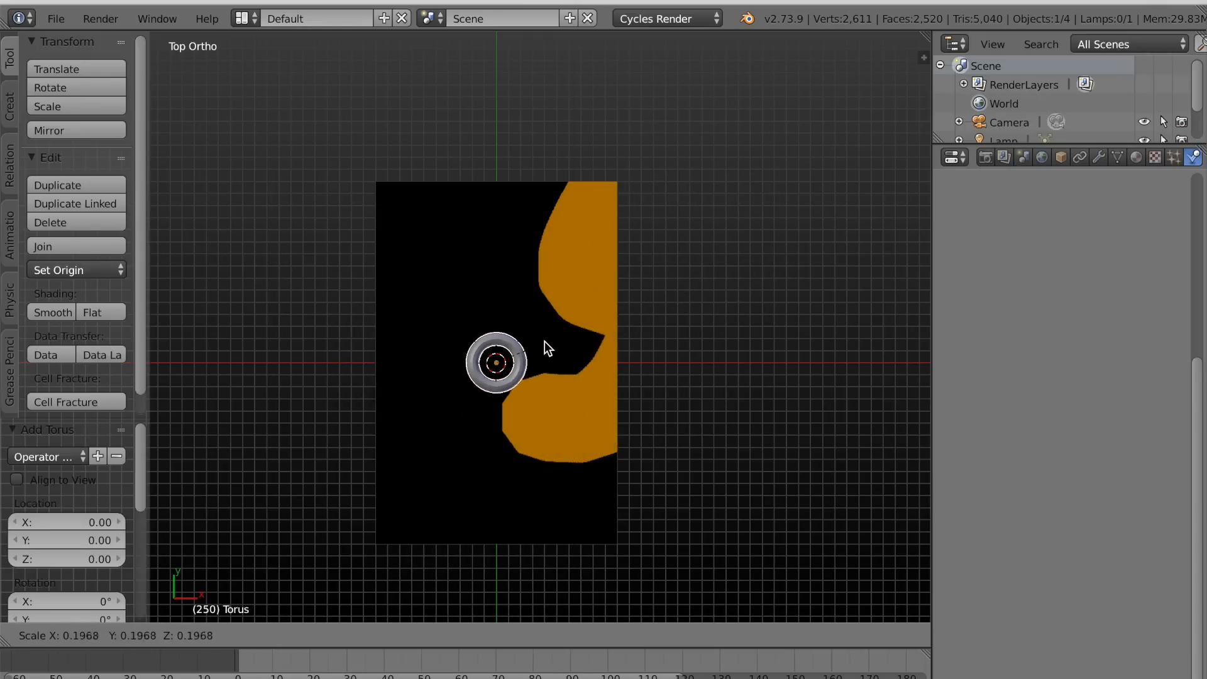
left_click(524, 350)
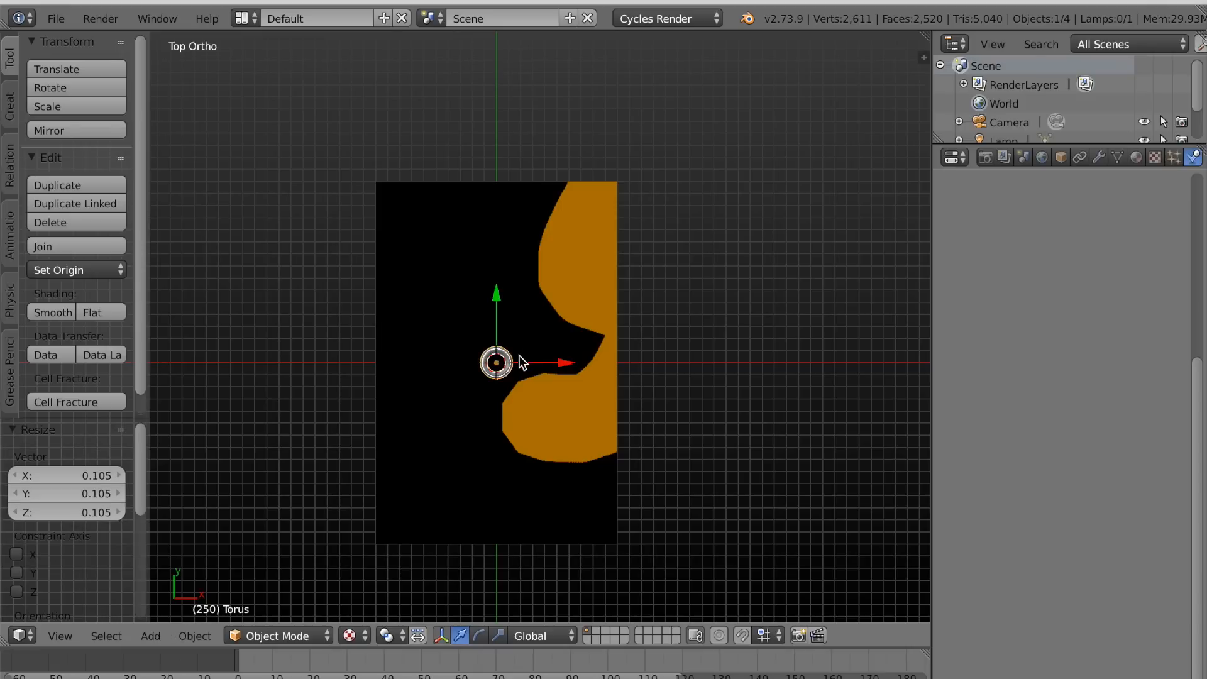
key("g")
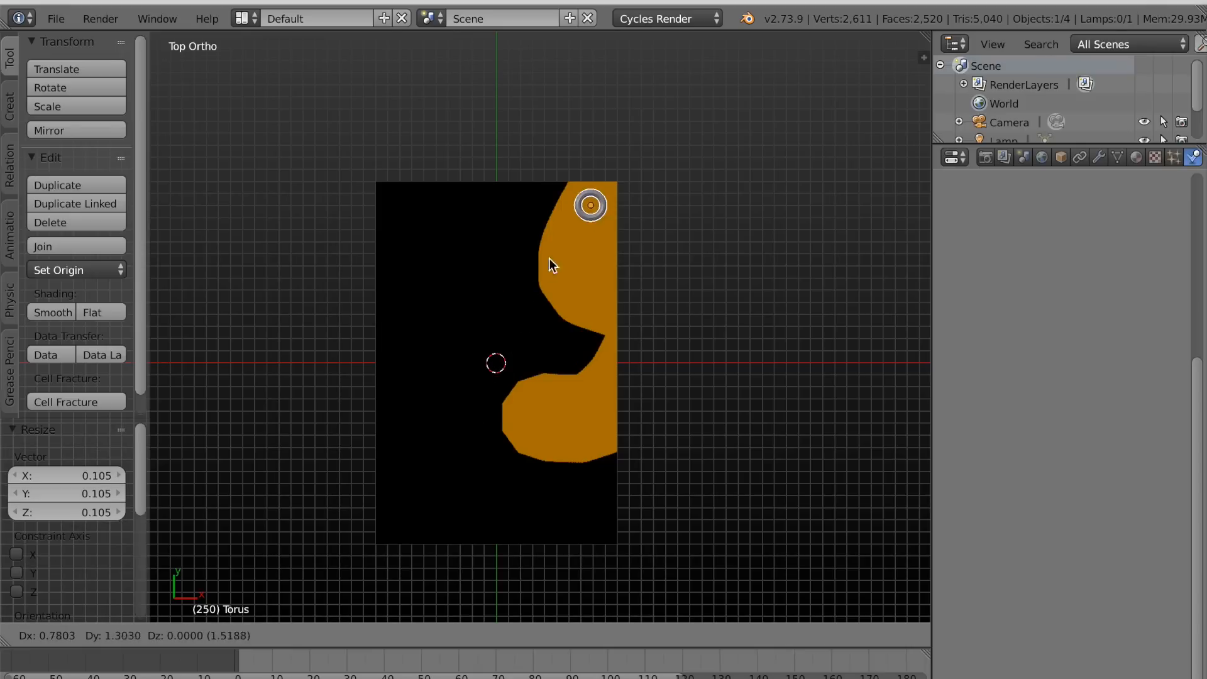
left_click(571, 240)
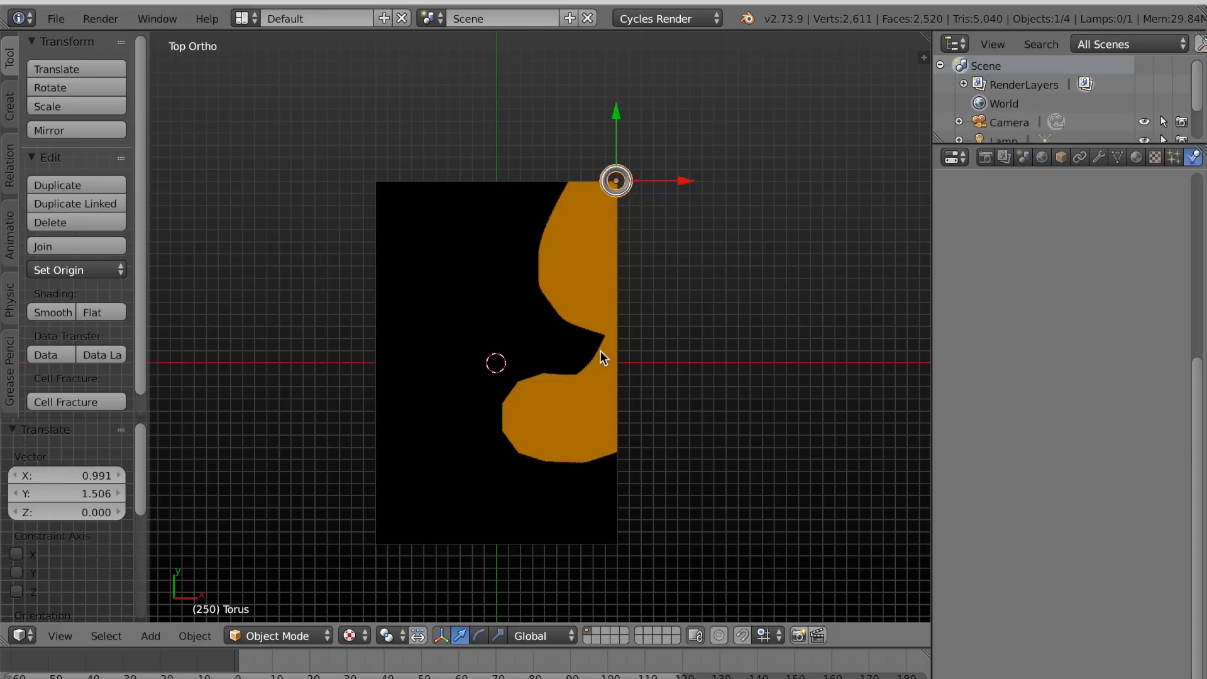
Enable Dynamic Paint on the torus as a brush and set its paint source to Object Center.
scroll(593, 369, "up", 2)
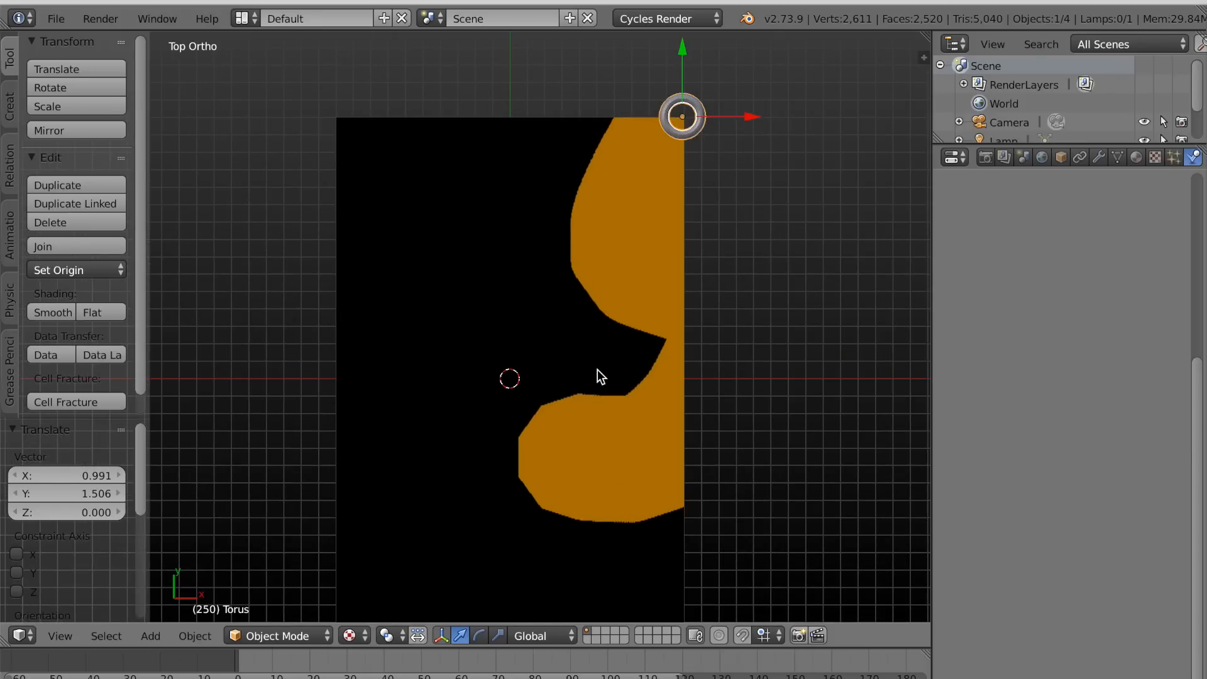
scroll(597, 370, "down", 1)
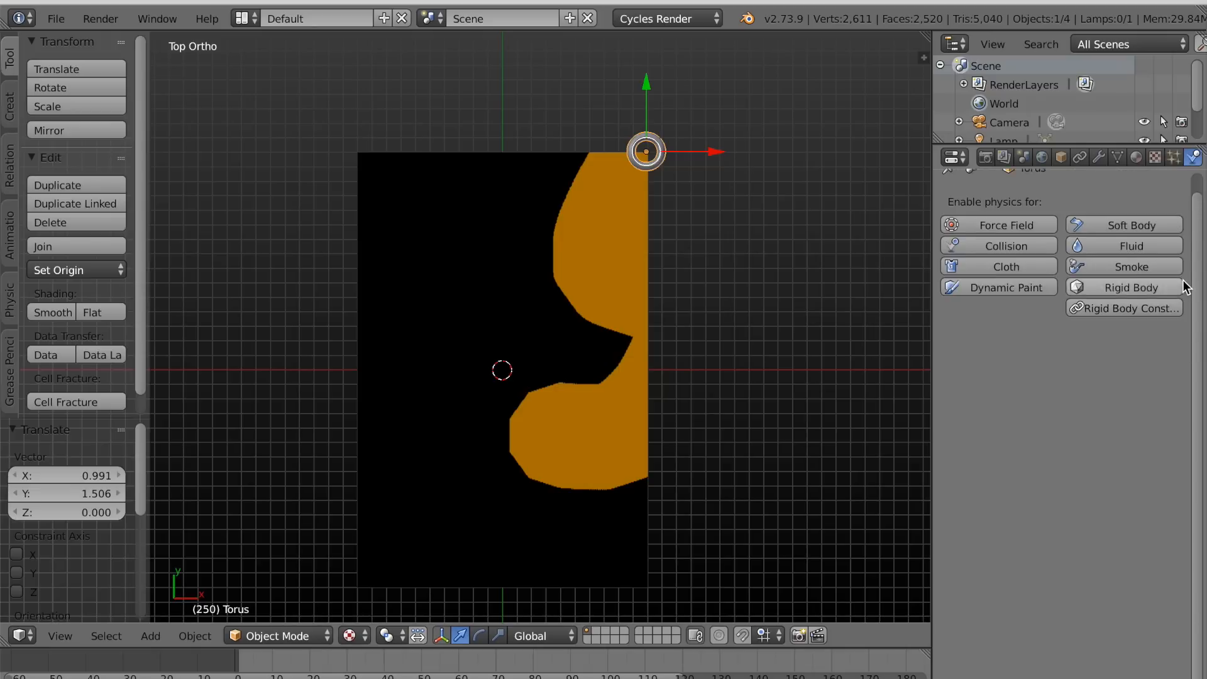
left_click(1026, 306)
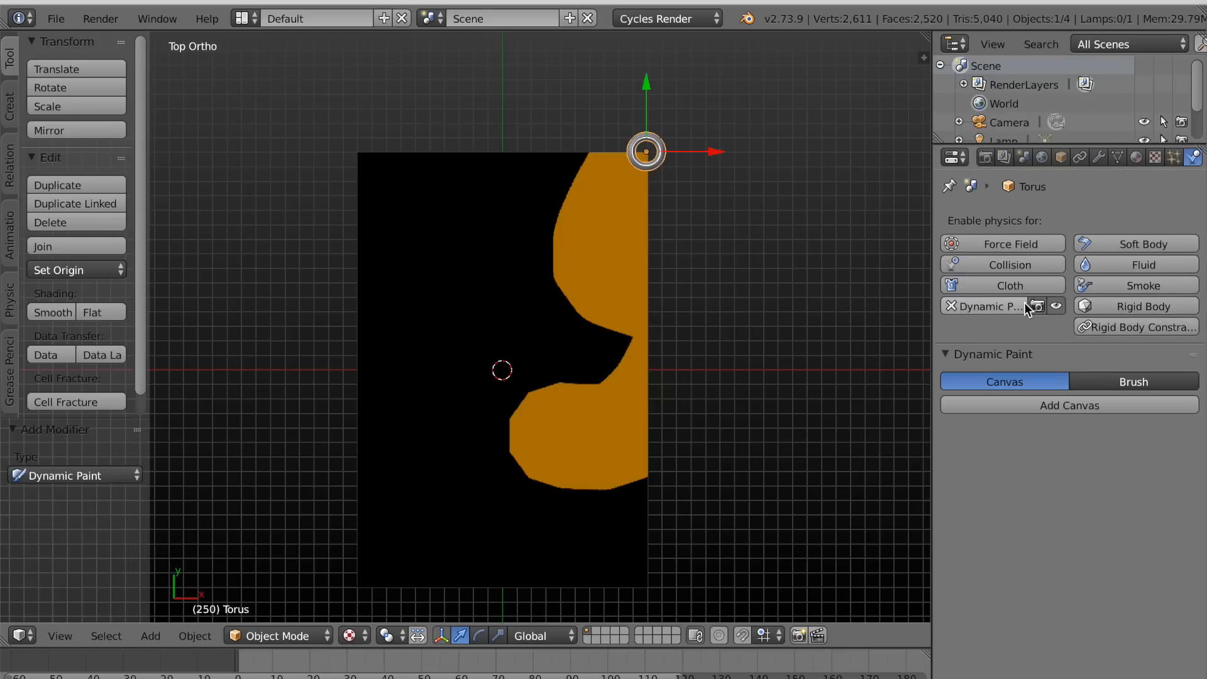
left_click(1100, 381)
left_click(1094, 404)
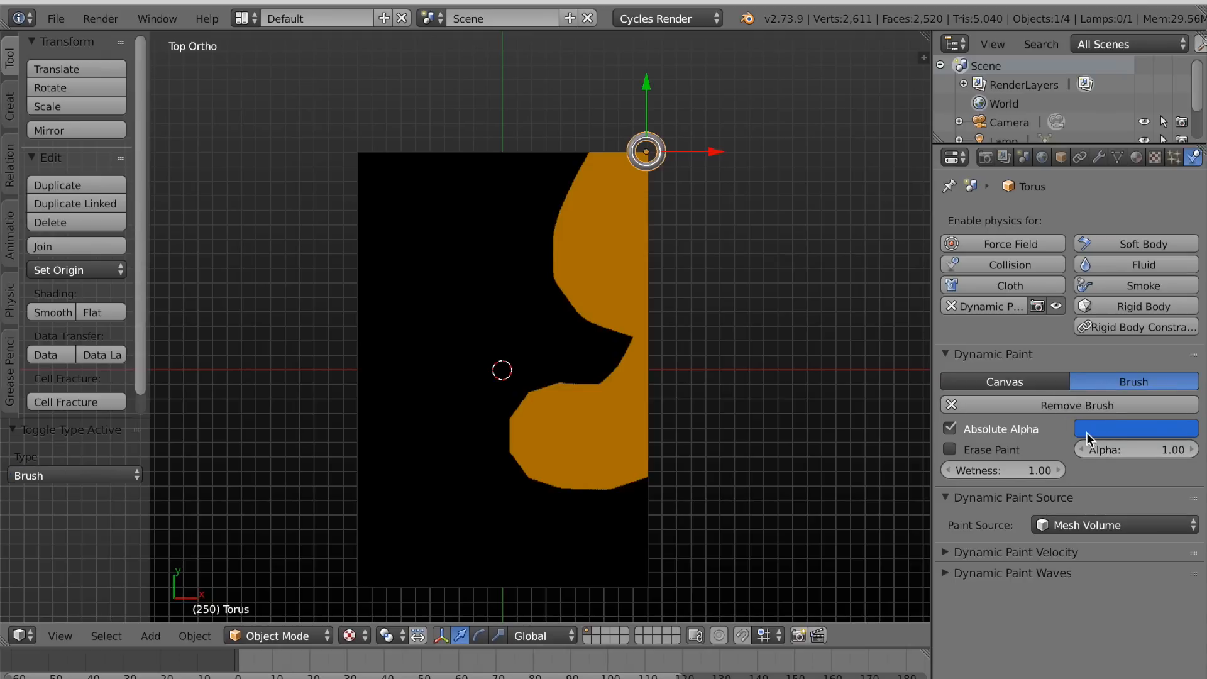
left_click(1060, 521)
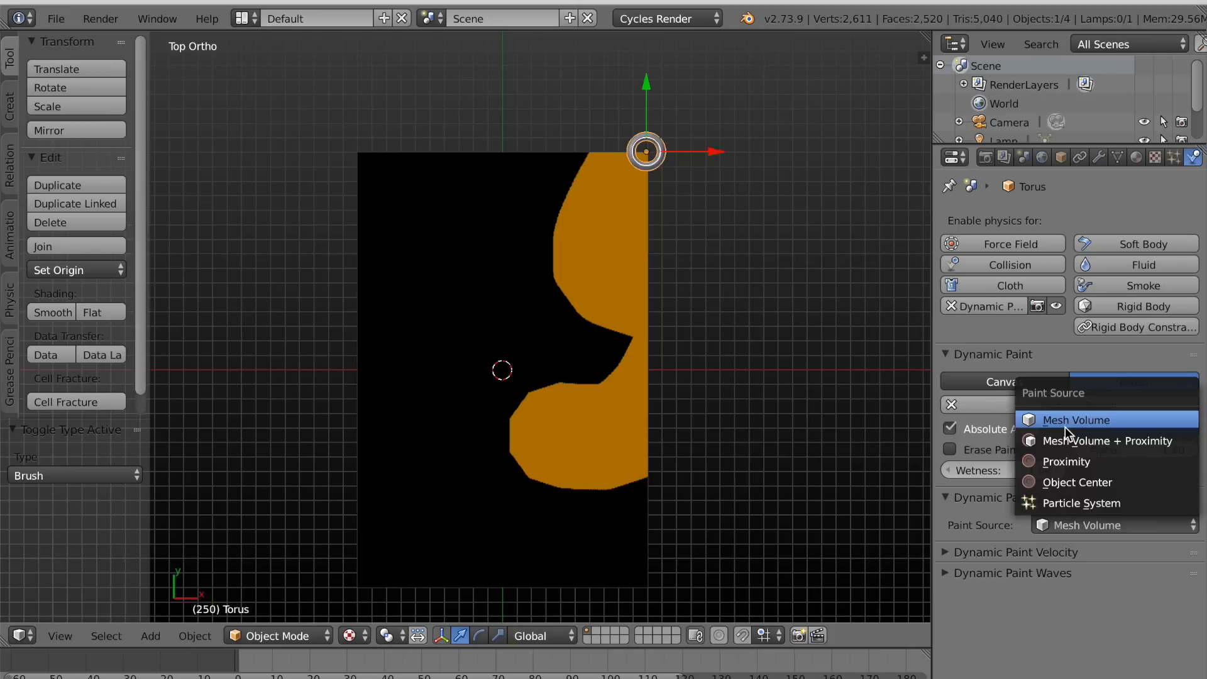
left_click(1069, 479)
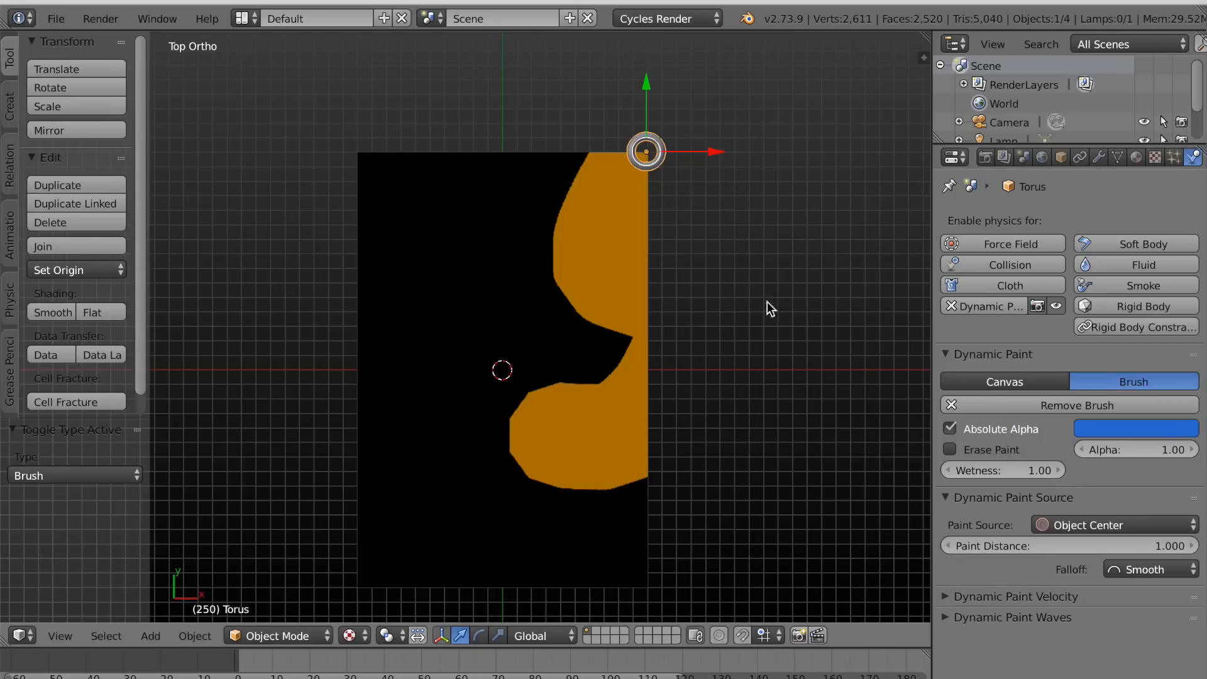
Scale the torus at the paper's corner down by a factor of about 0.618.
middle_click_drag(754, 316, 670, 358, "shift")
scroll(685, 338, "up", 6)
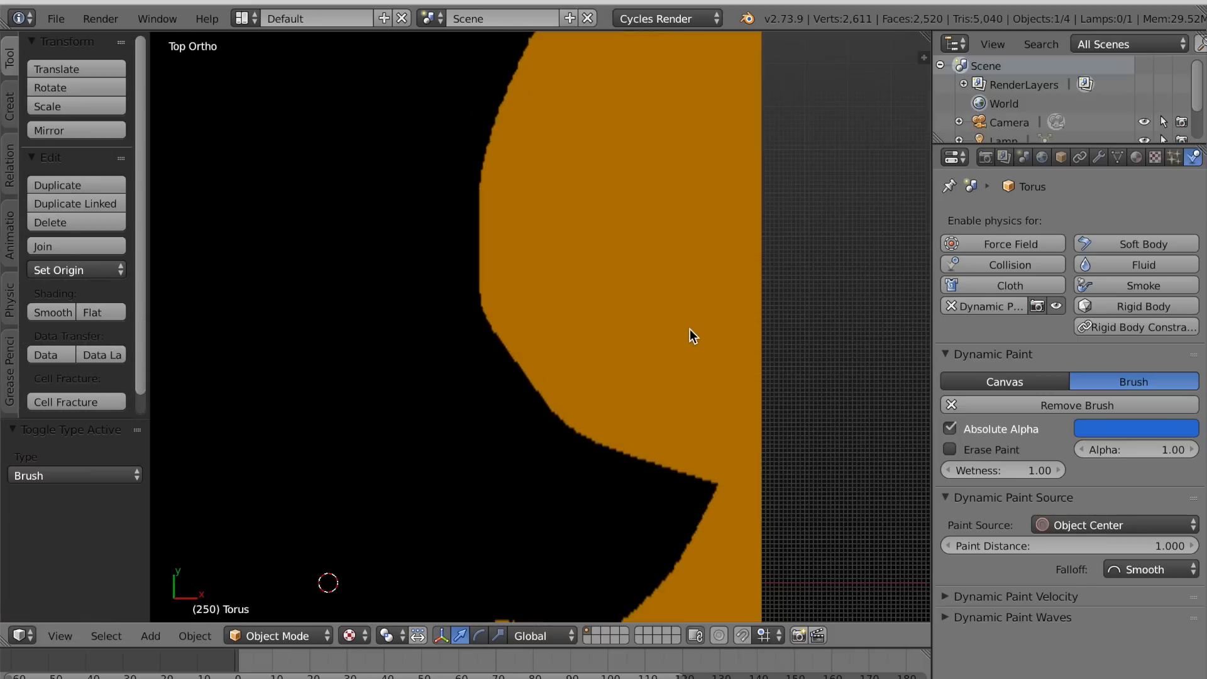
scroll(689, 329, "down", 3)
middle_click_drag(702, 308, 667, 360, "shift")
scroll(671, 342, "up", 1)
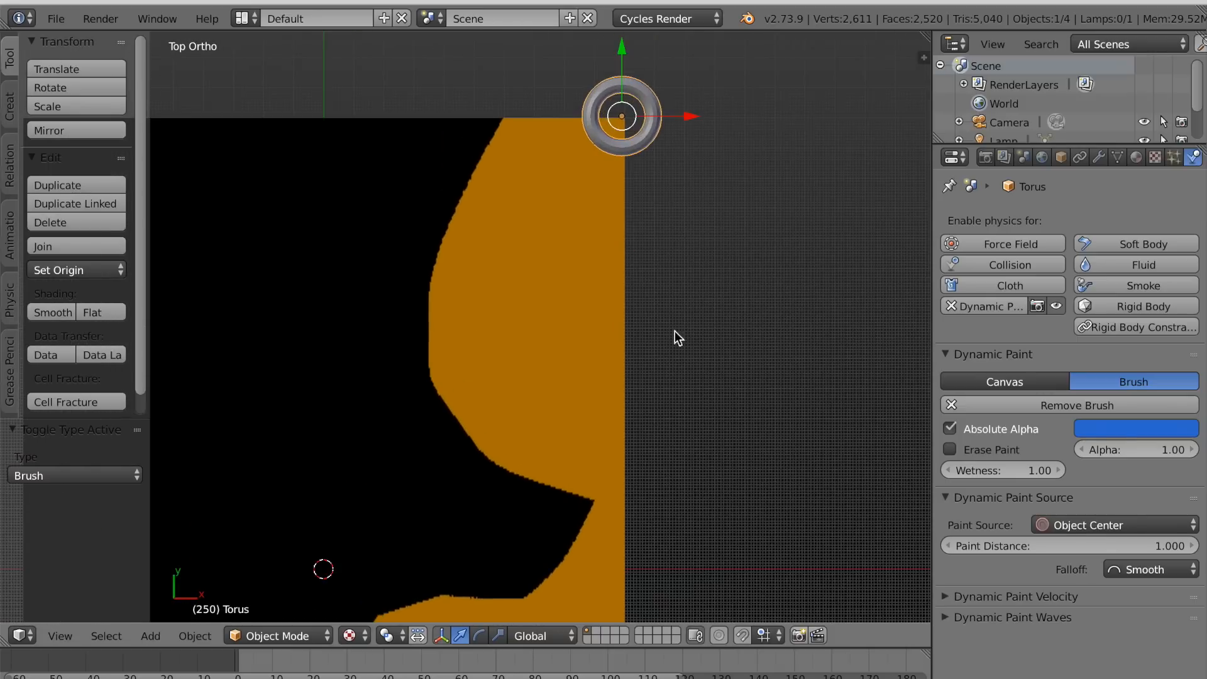
key("s")
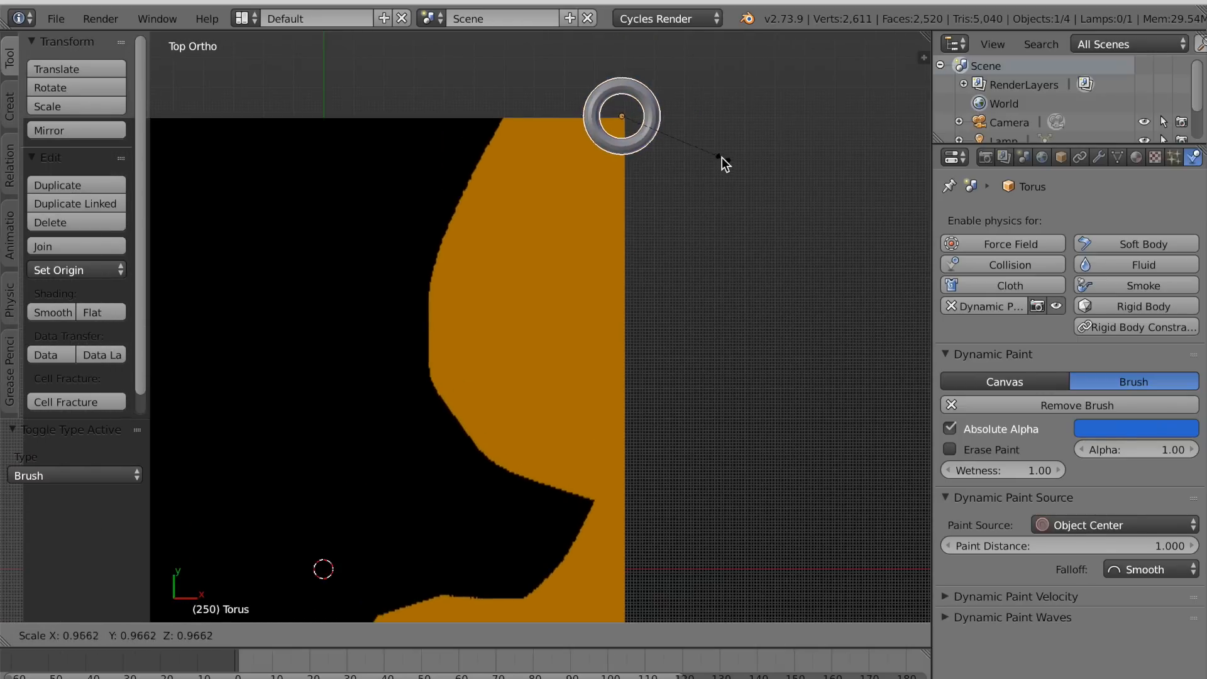
left_click(689, 135)
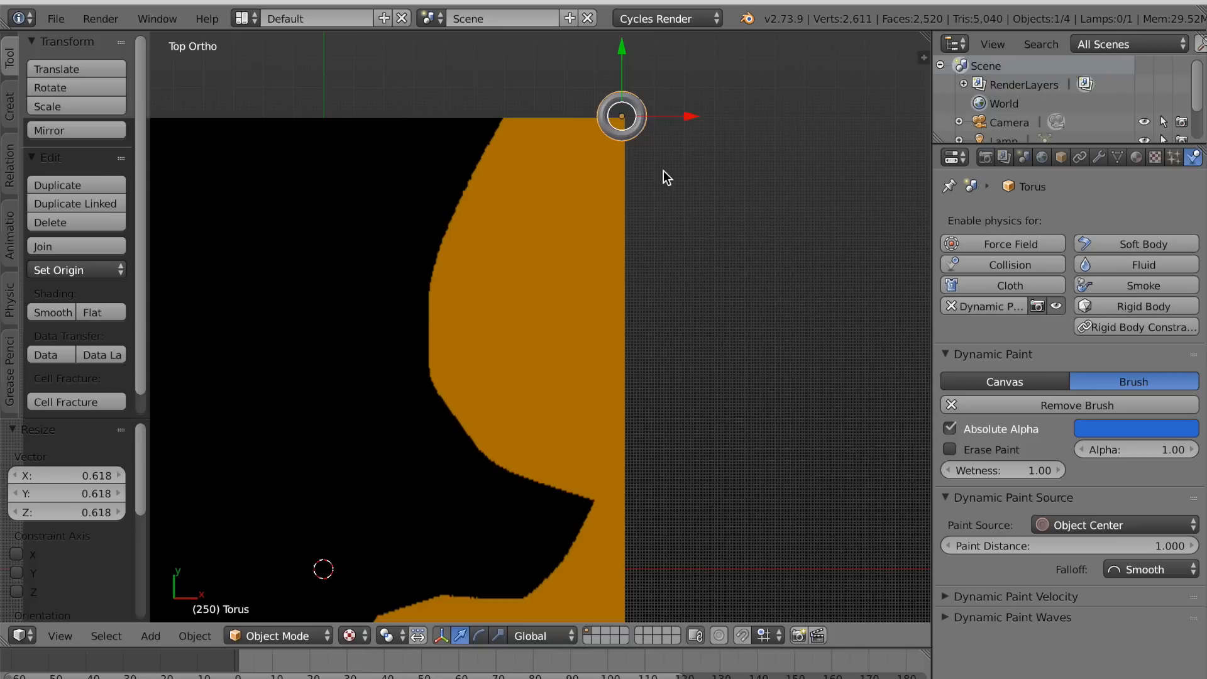
Insert a Location keyframe for the torus at the paper's corner on frame 3.
left_click(242, 660)
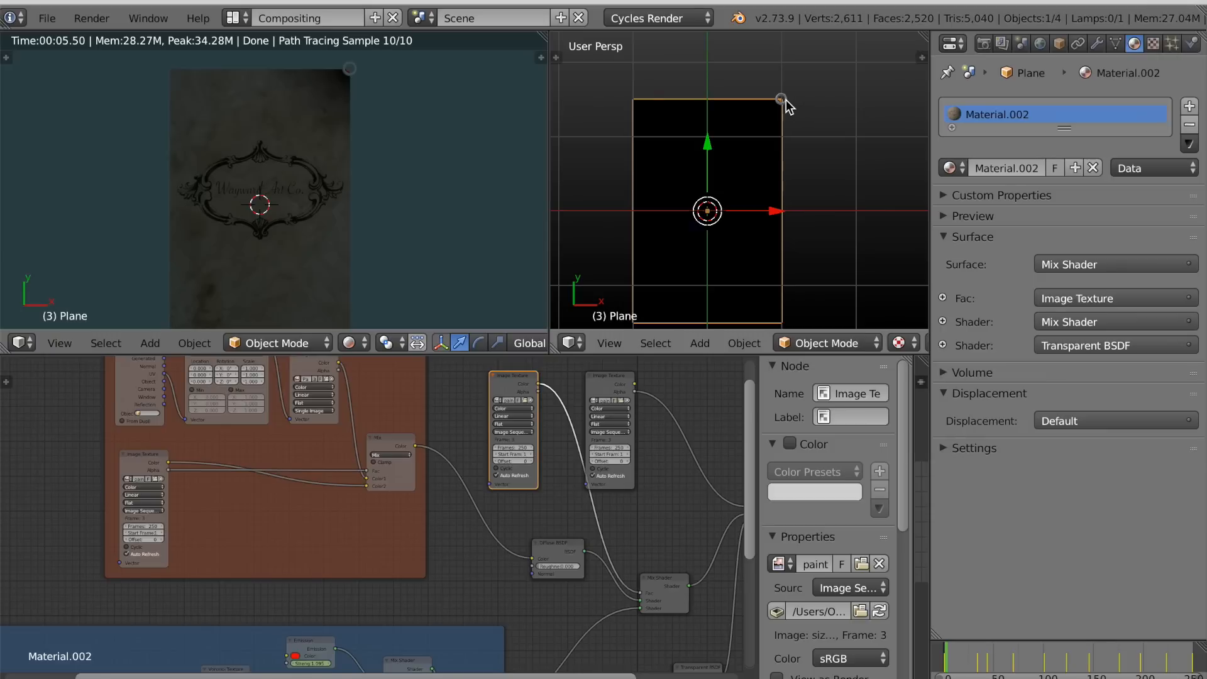
right_click(784, 102)
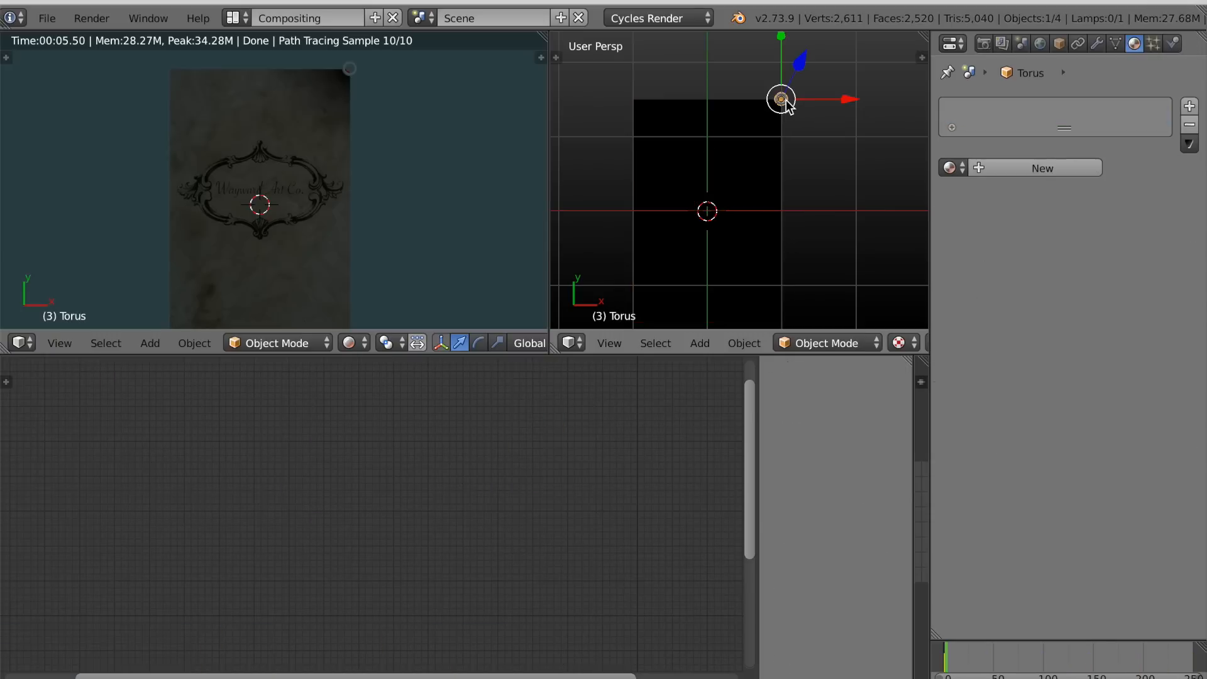
key("i")
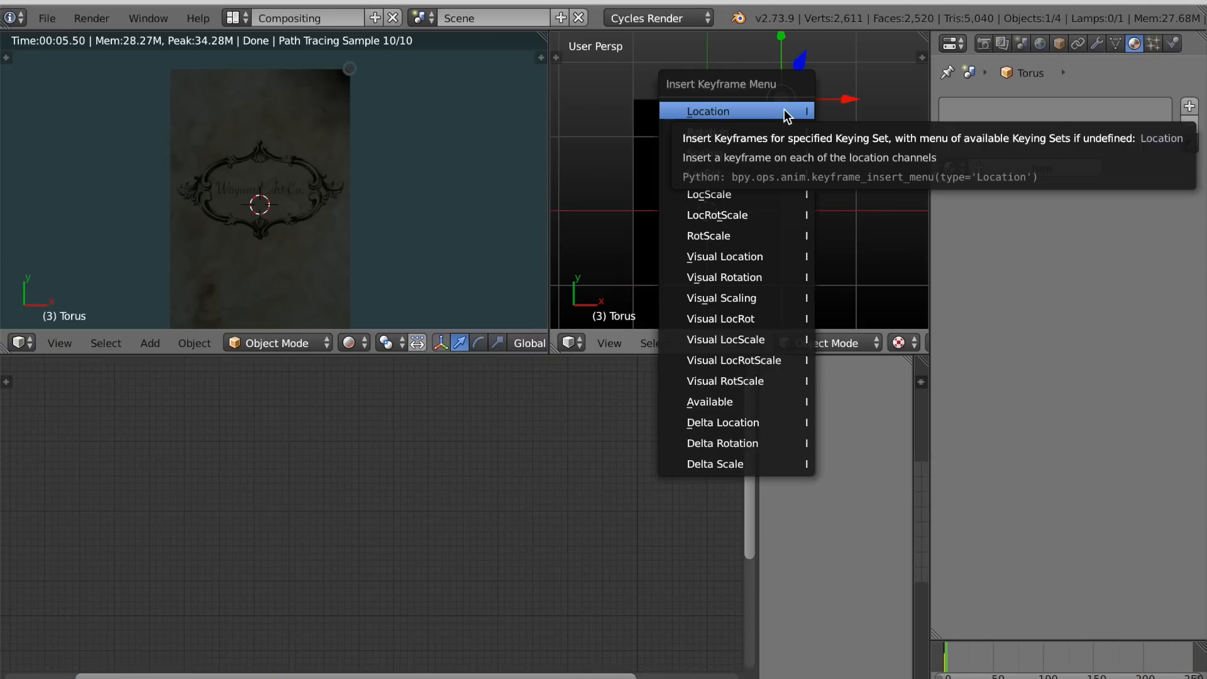
left_click(784, 111)
On frame 26, move the torus along the paper's top edge to the burn boundary and keyframe its location.
right_click(728, 220)
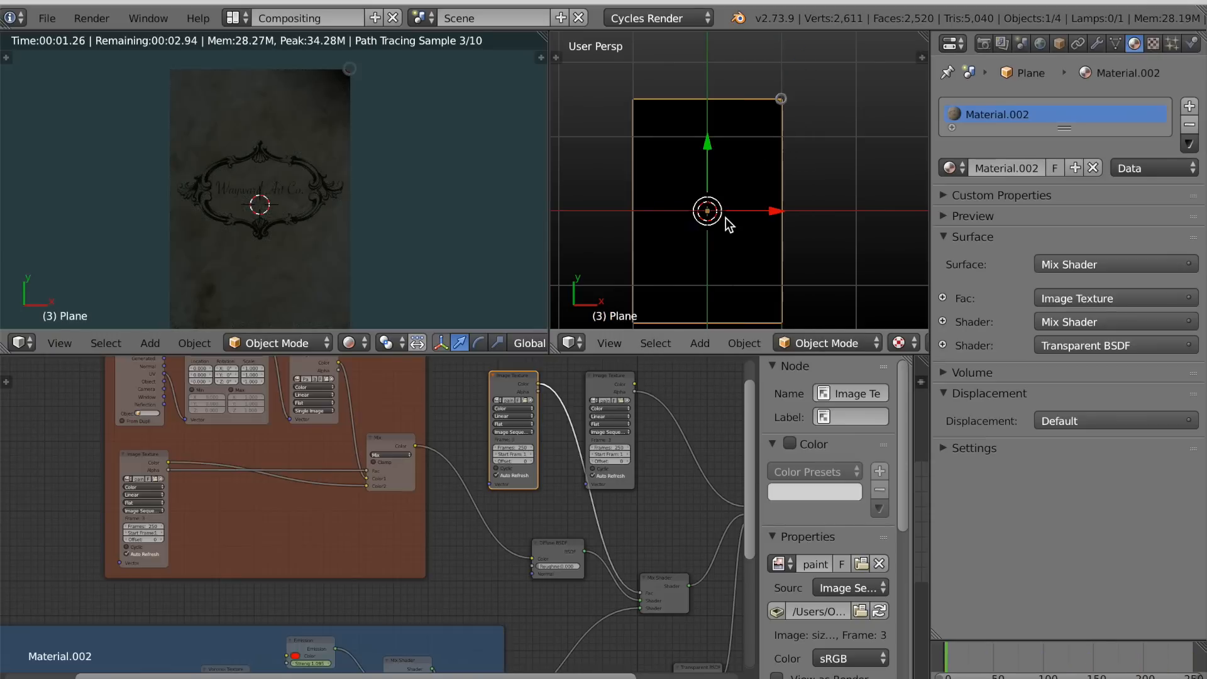
left_click(993, 655)
left_click(969, 660)
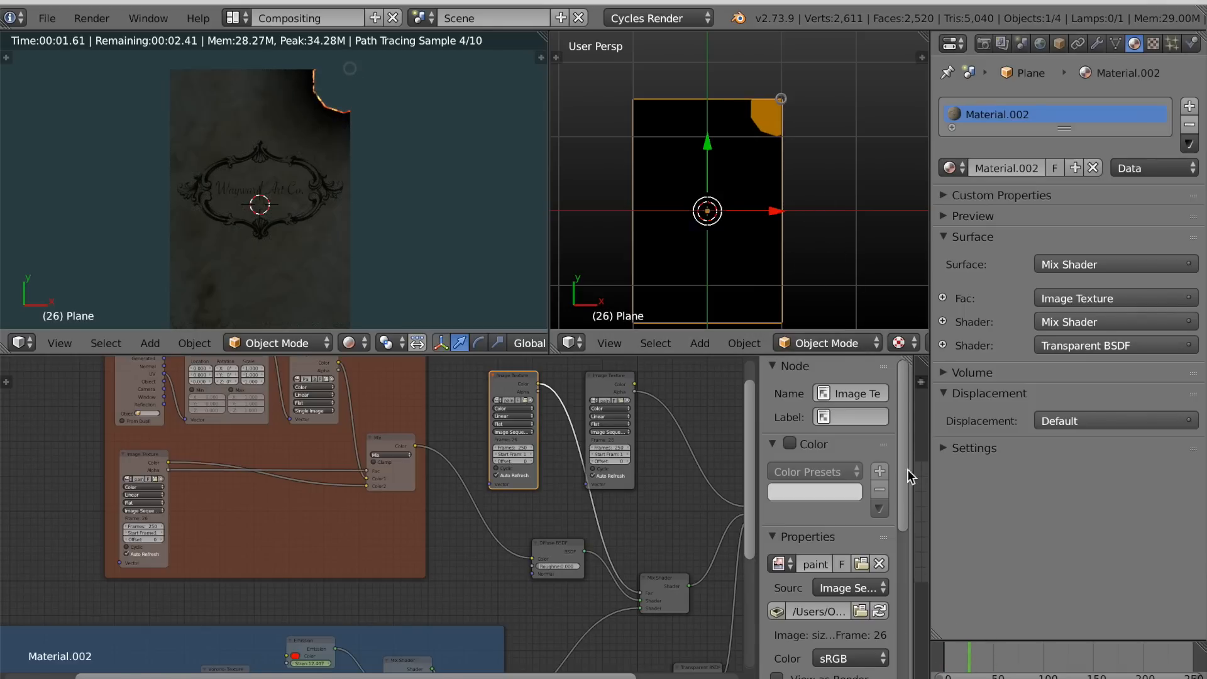
right_click(779, 100)
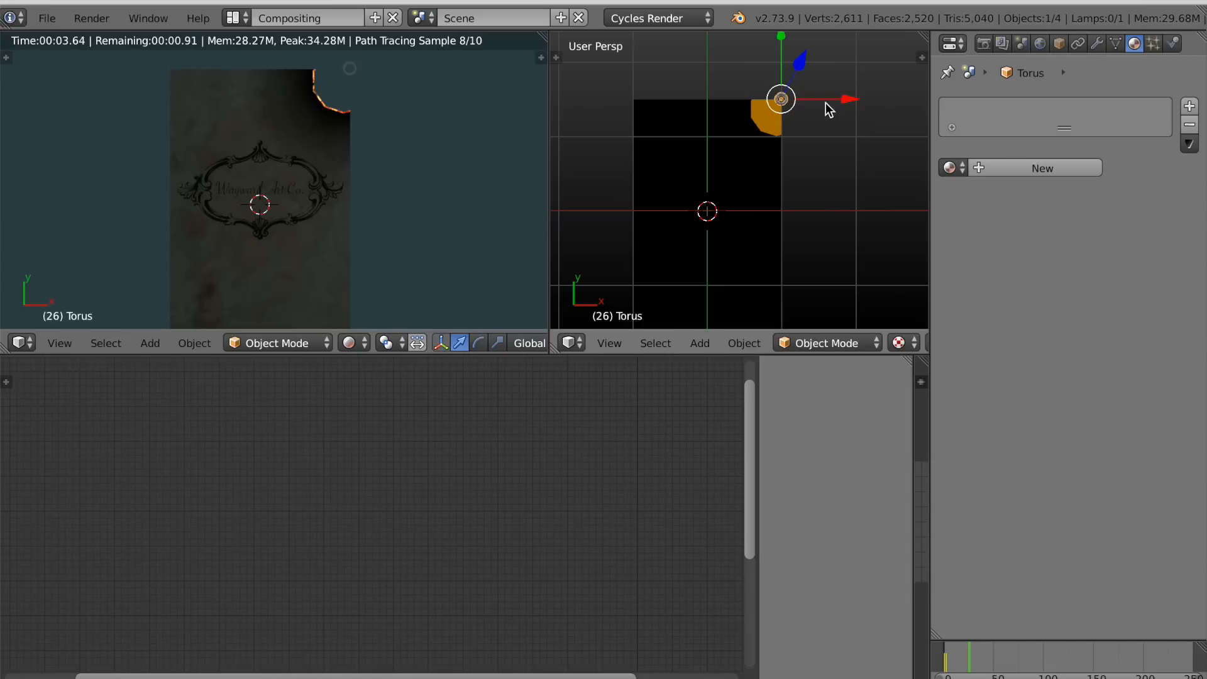
left_click_drag(848, 101, 811, 112)
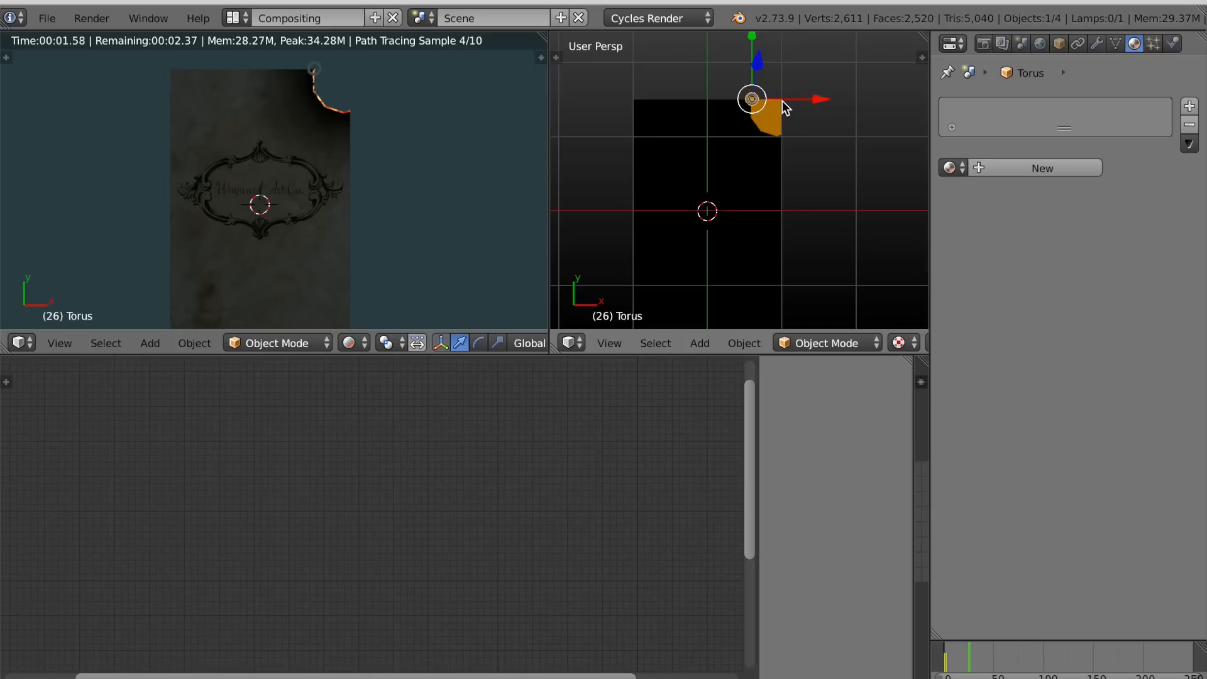
left_click_drag(755, 54, 756, 58)
key("i")
left_click(792, 93)
On frame 51, move the torus down to the curved burn boundary and insert a Location keyframe.
right_click(713, 277)
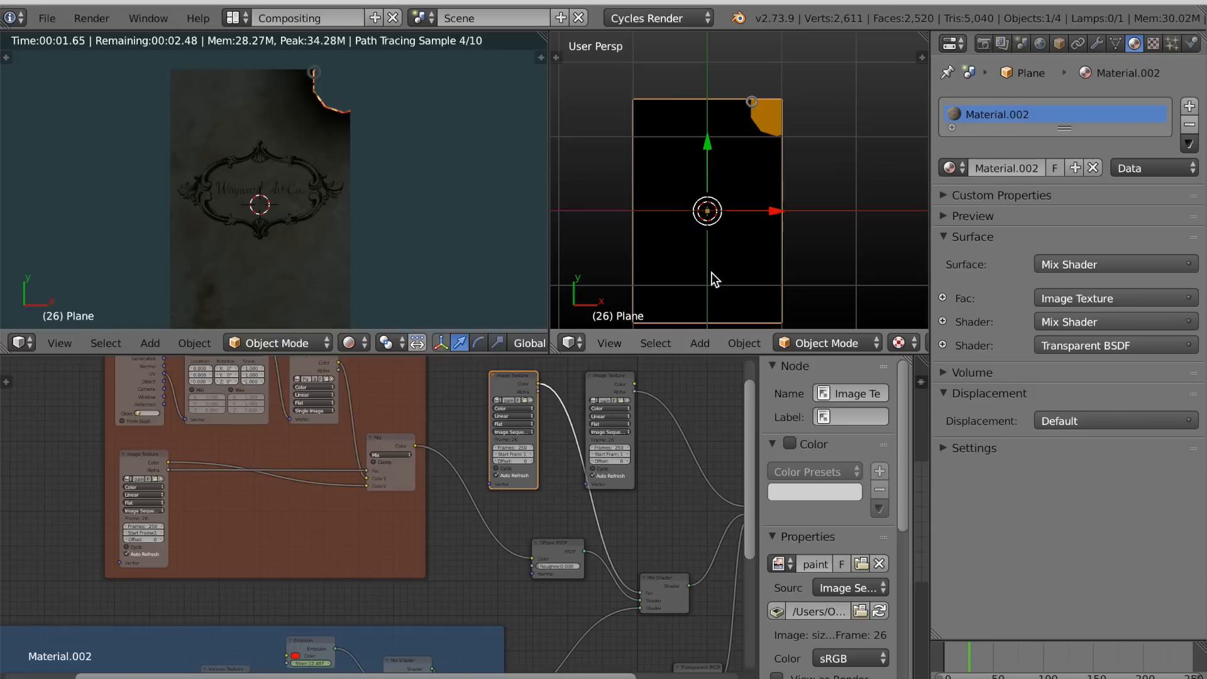
left_click(995, 656)
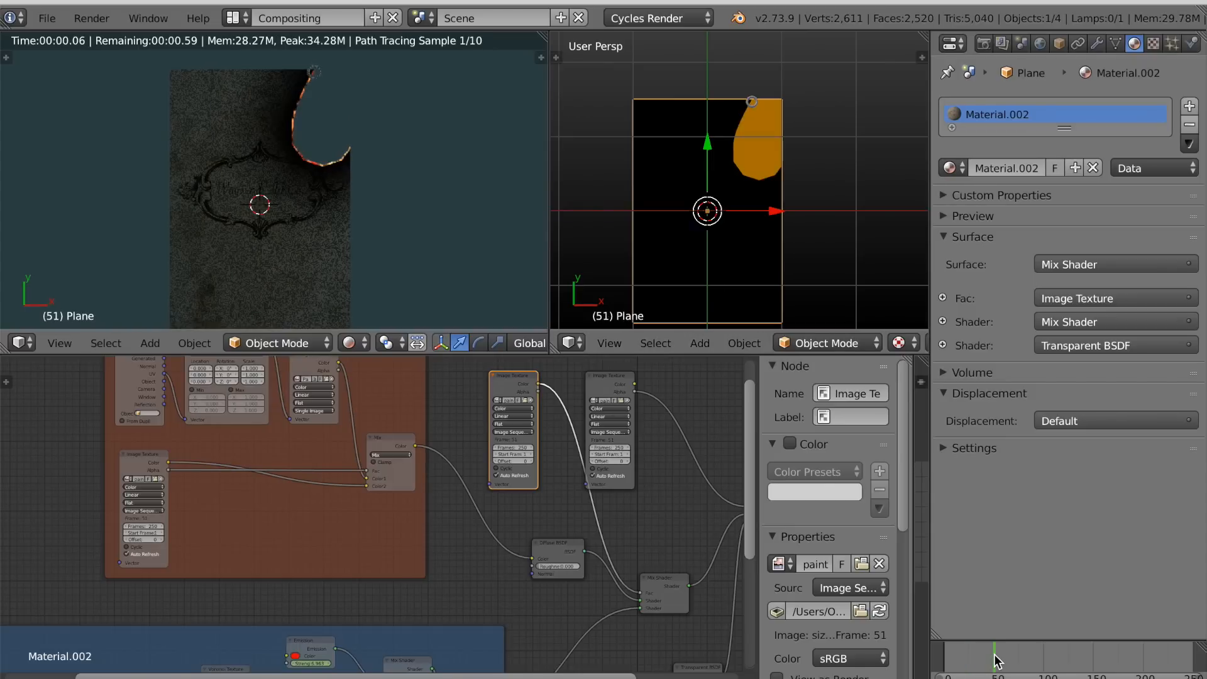
right_click(752, 104)
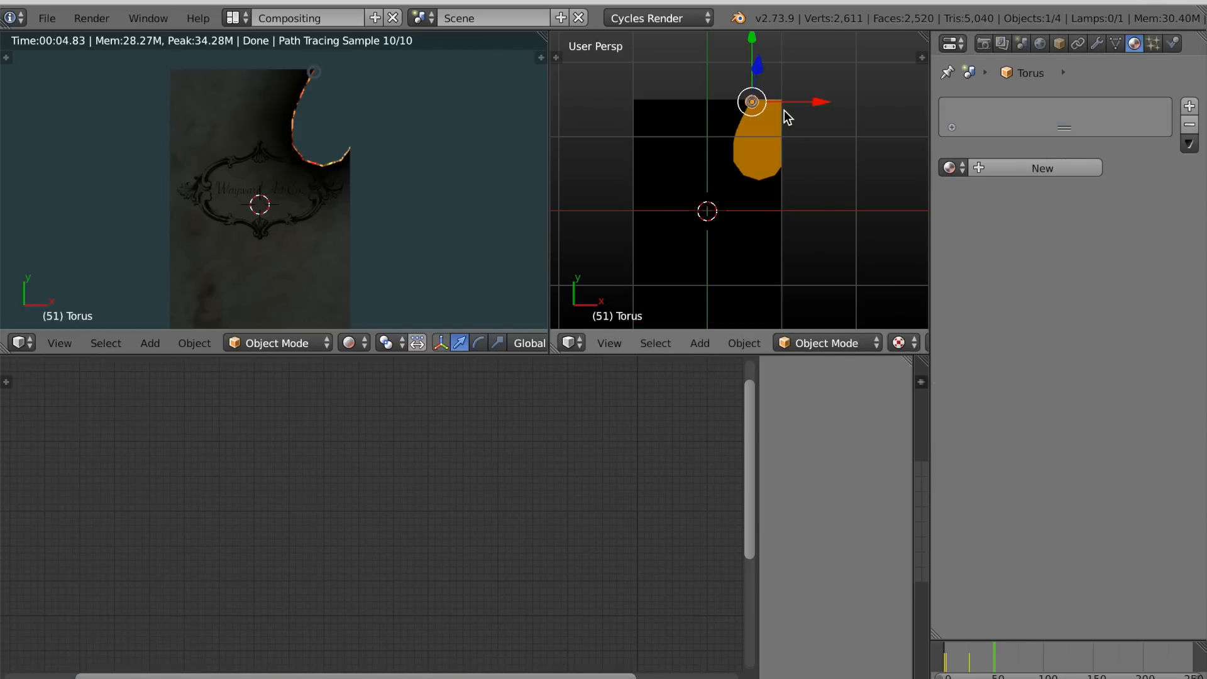
key("g")
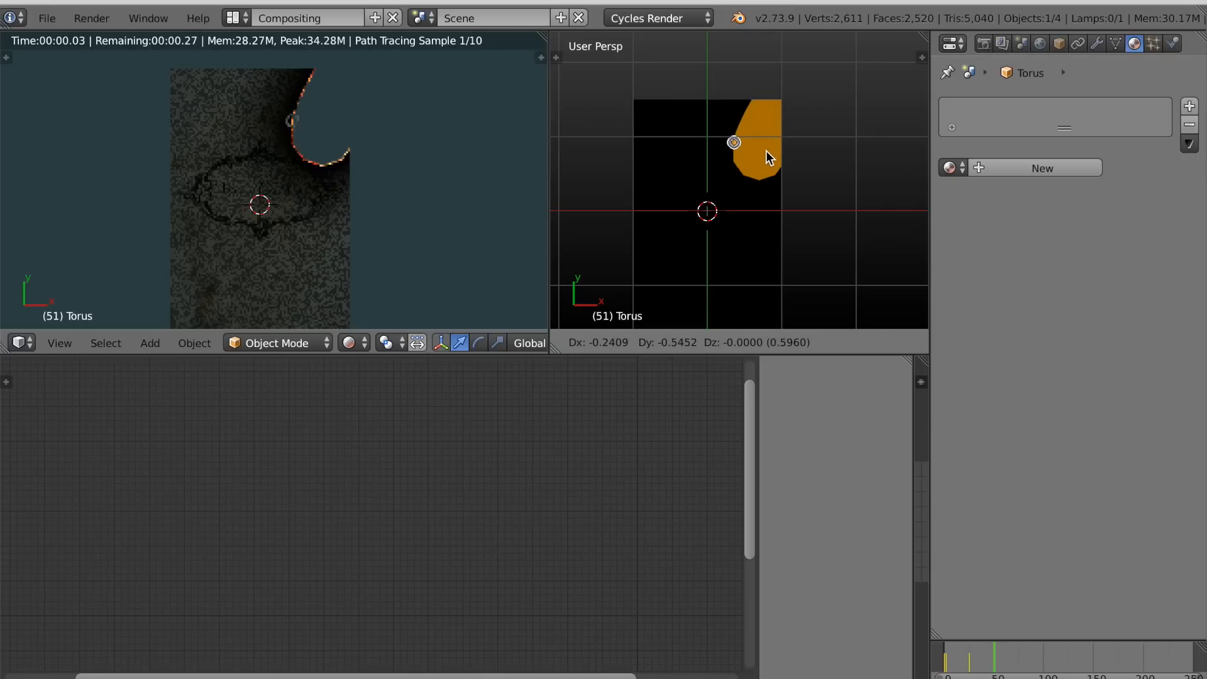
left_click(765, 152)
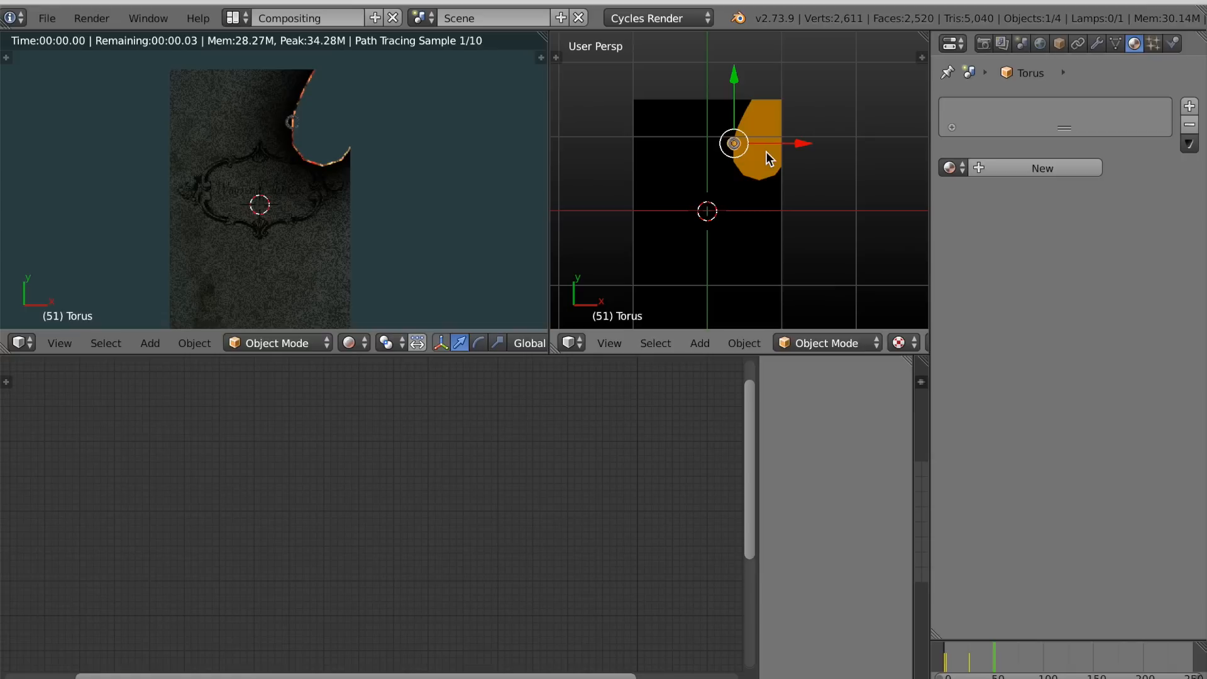
key("i")
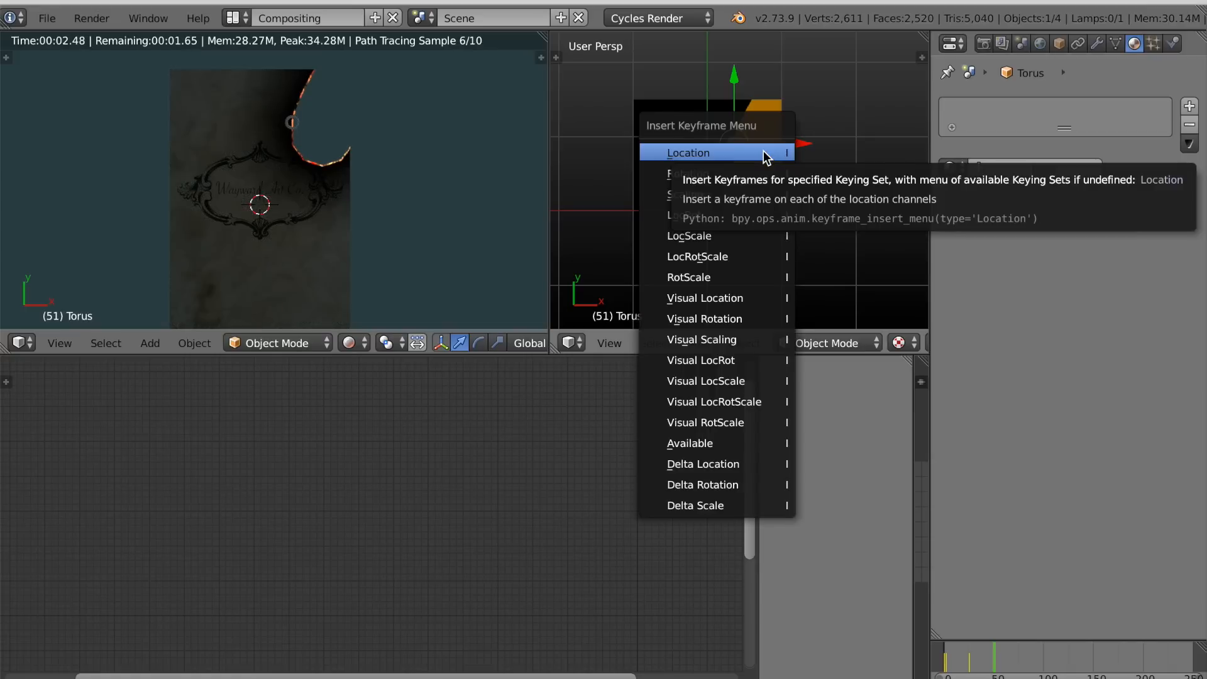
left_click(766, 154)
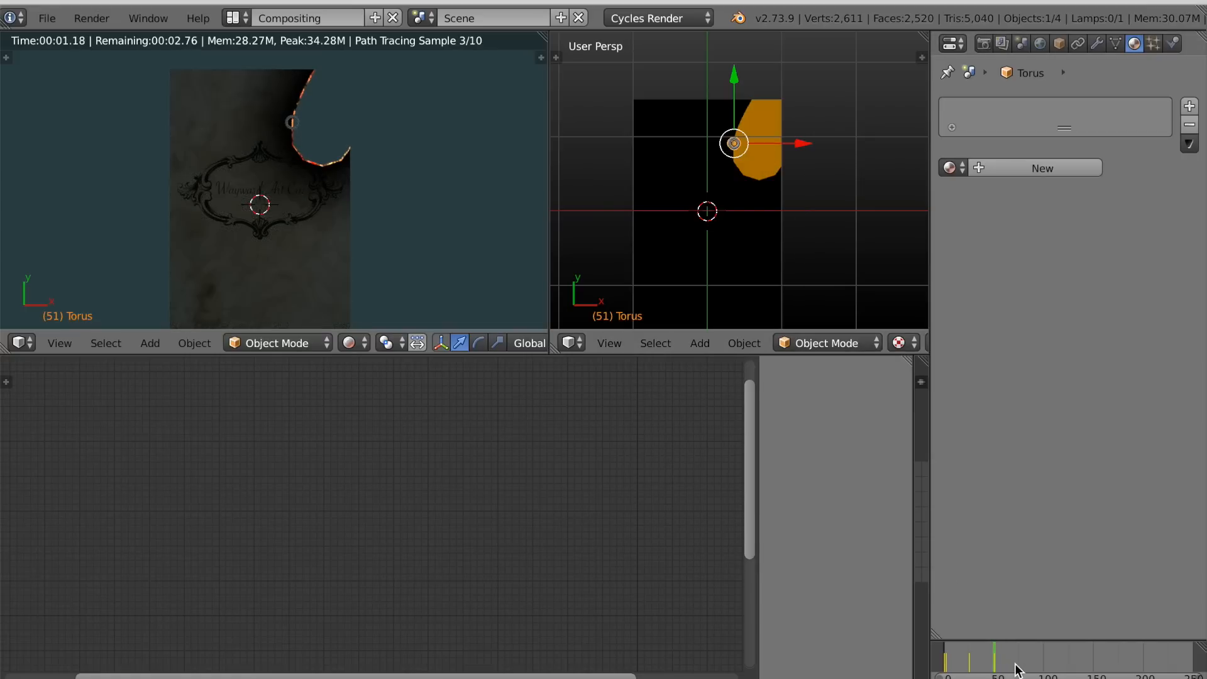
Advance the burn animation to frame 75 using the paper's timeline and reselect the torus at the burn edge.
right_click(771, 292)
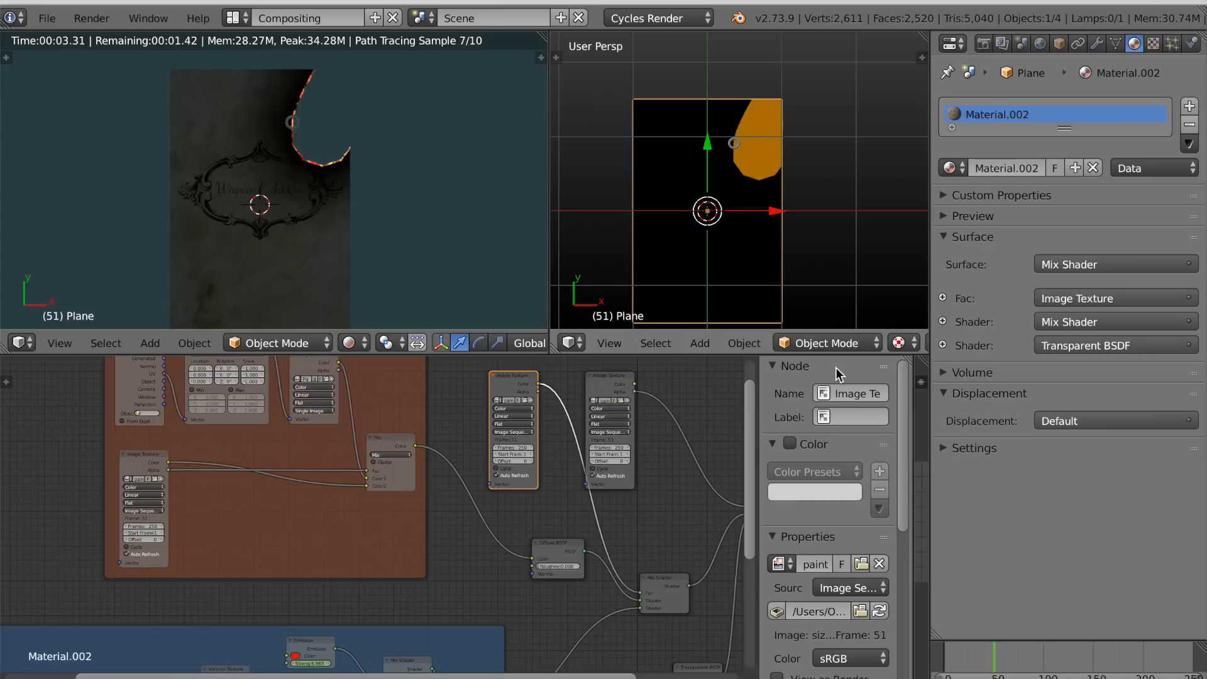
left_click(1021, 664)
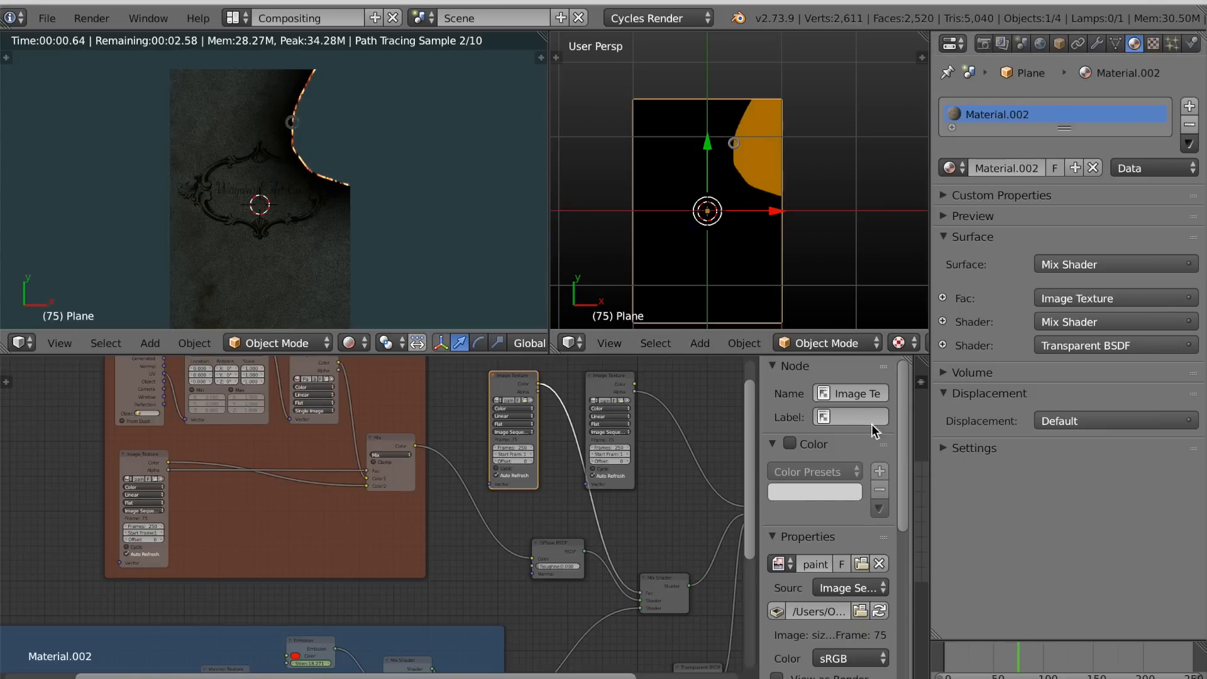
right_click(734, 146)
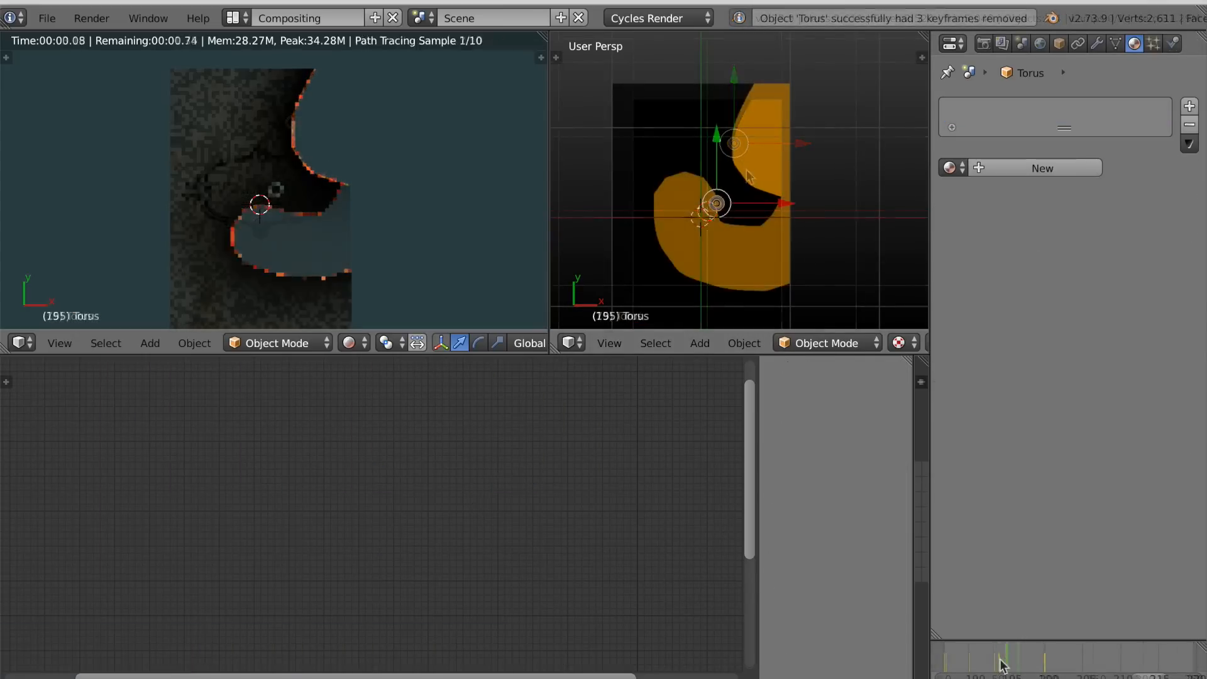
Scrub the torus animation to frame 191 and play it back to examine how it follows the burn edge.
mouse_move(1002, 664)
left_mouse_down()
mouse_move(953, 662)
mouse_move(1195, 659)
mouse_move(948, 665)
mouse_move(980, 665)
left_mouse_up()
middle_click_drag(980, 664, 1046, 671)
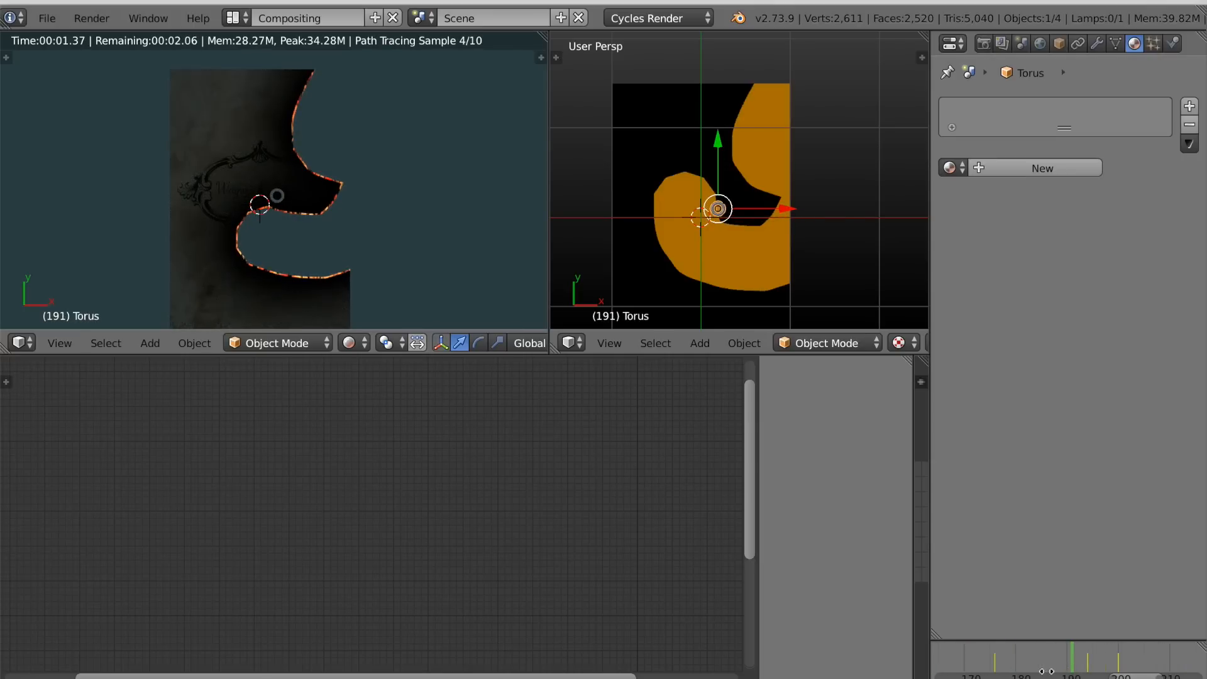
key("alt+a")
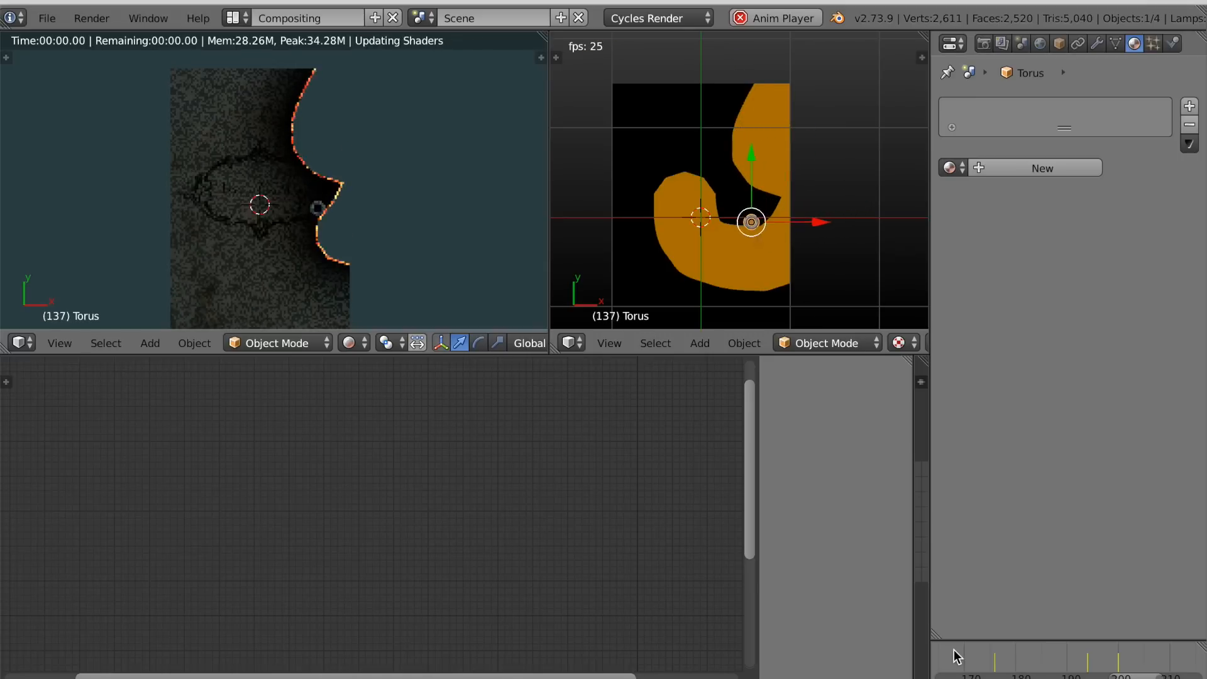
key("alt+a")
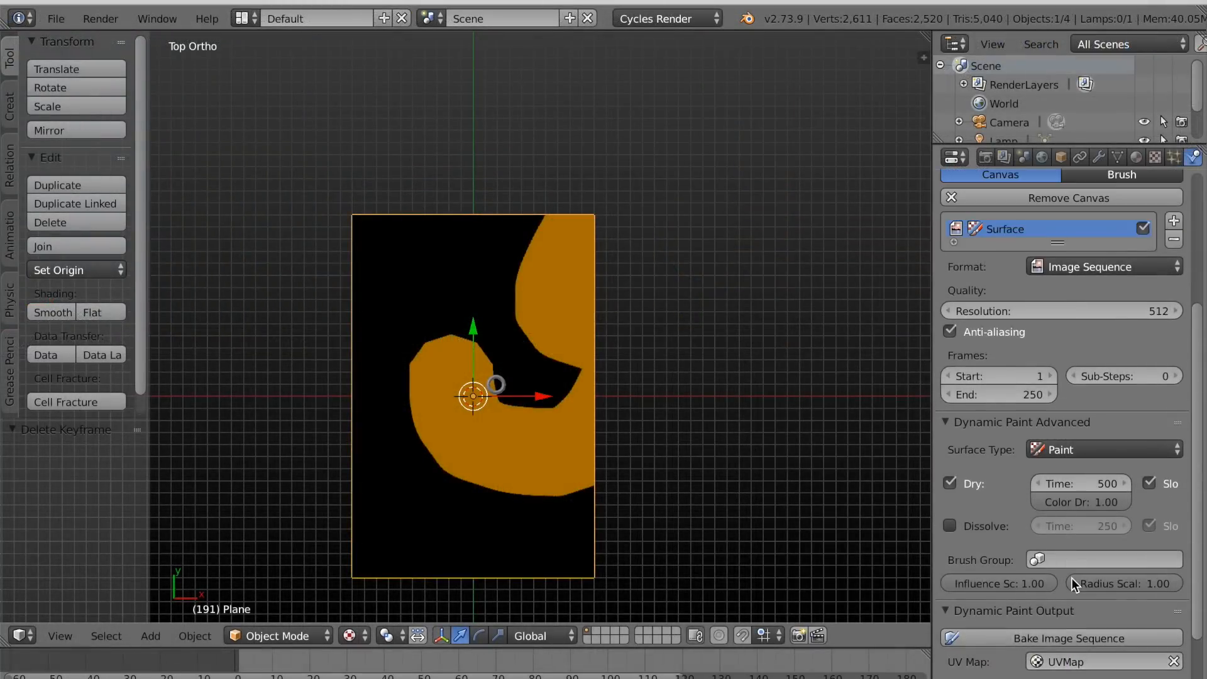
Change the paper's Dynamic Paint canvas format to Vertex, return to frame 1, and set the surface type to Weight.
scroll(1071, 578, "up", 3)
left_click(1079, 363)
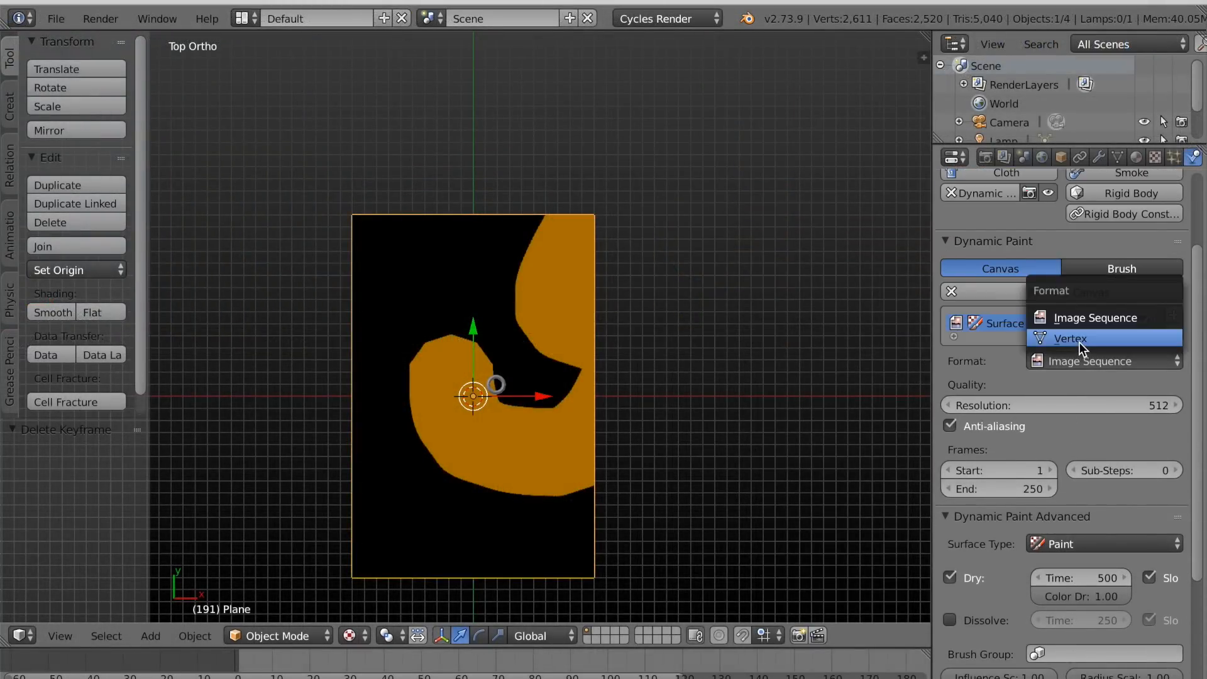
left_click(1078, 343)
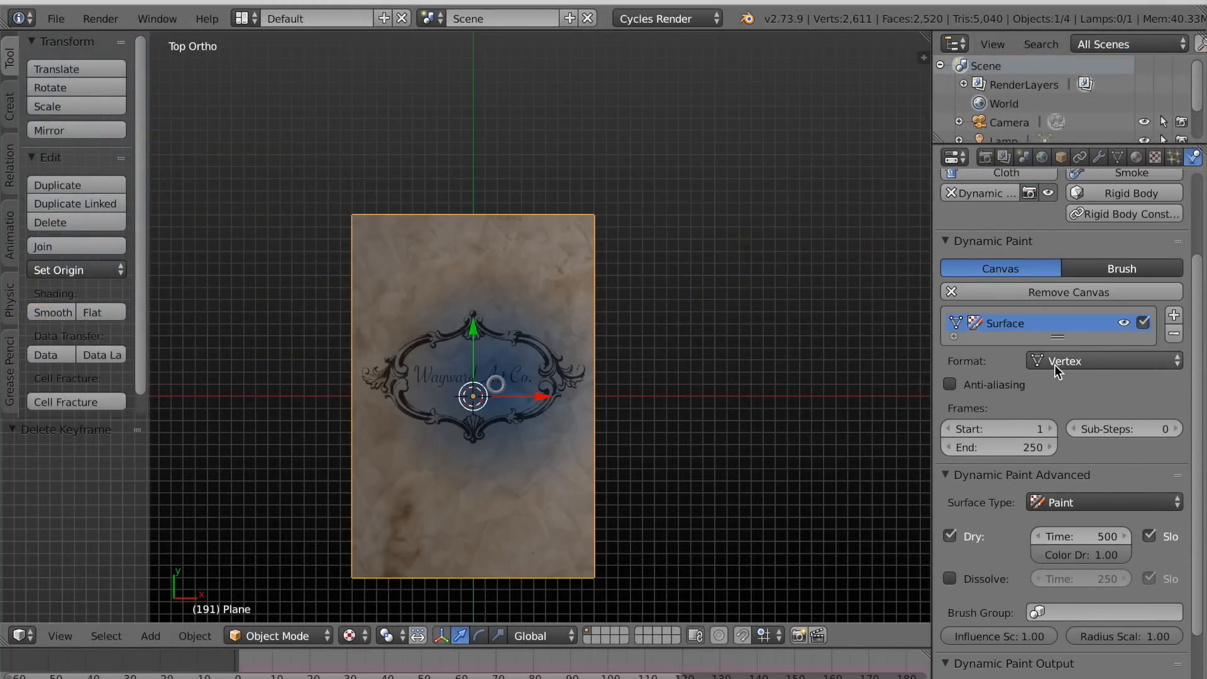
left_click(240, 668)
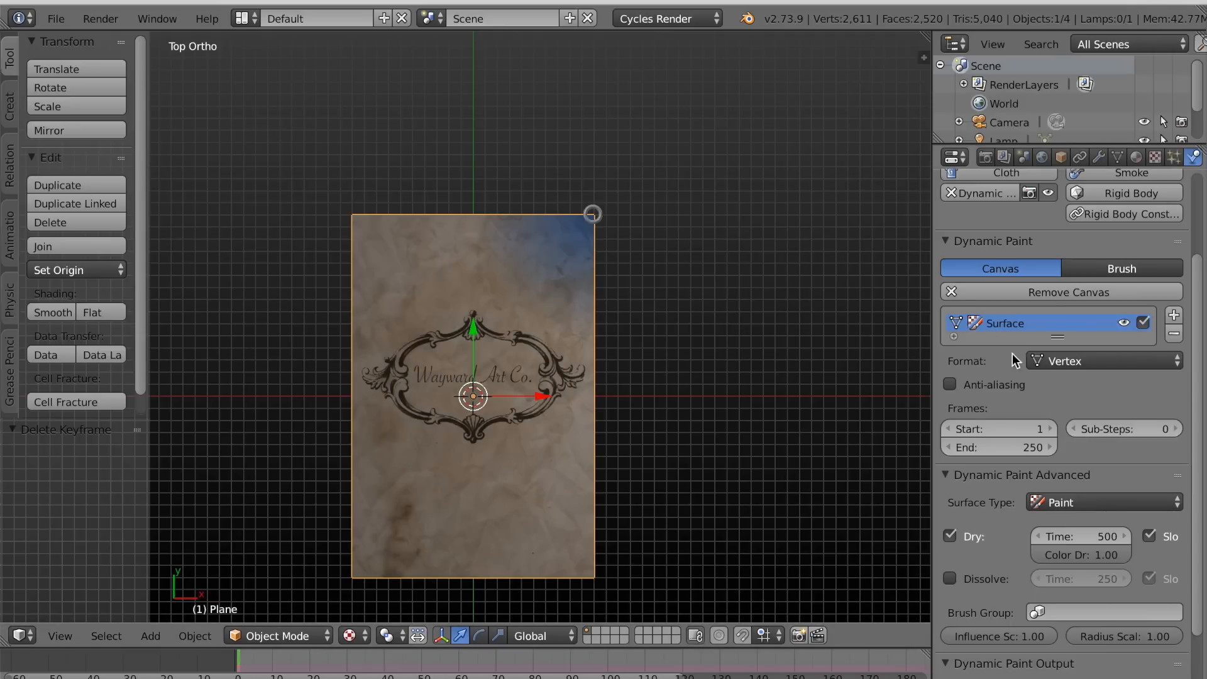
left_click(1069, 508)
left_click(1072, 440)
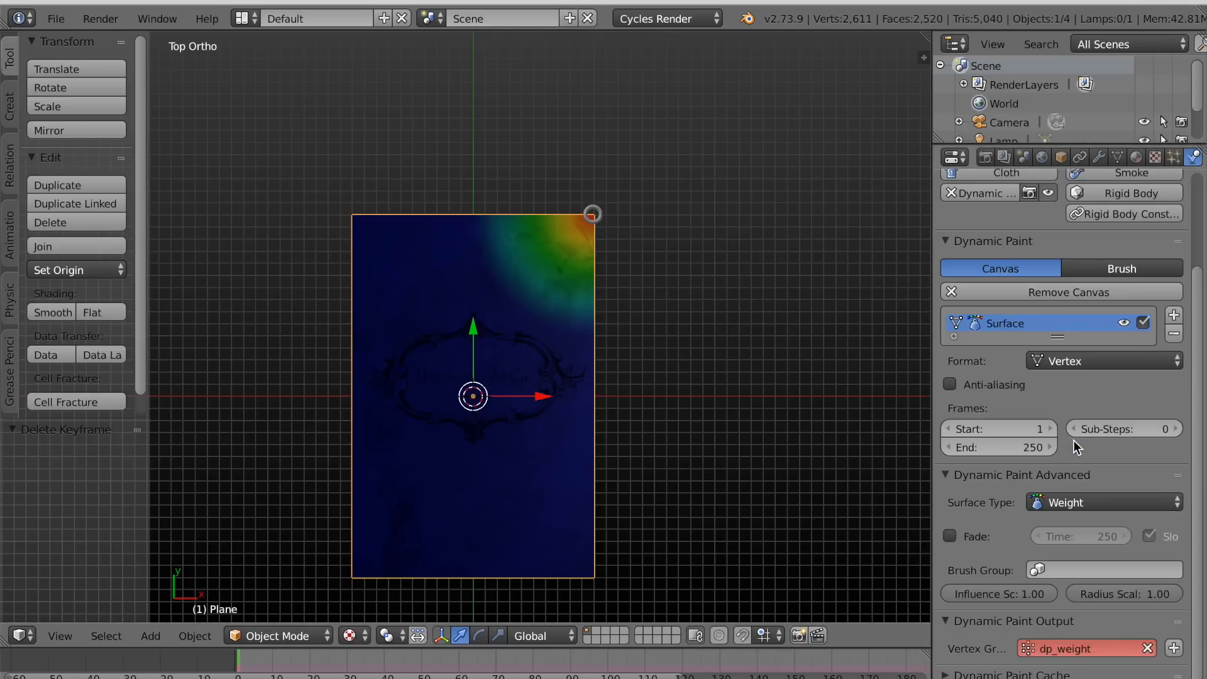
Set the torus brush's paint distance to 0.1 and play back the weight painting on the paper.
scroll(1084, 535, "up", 2)
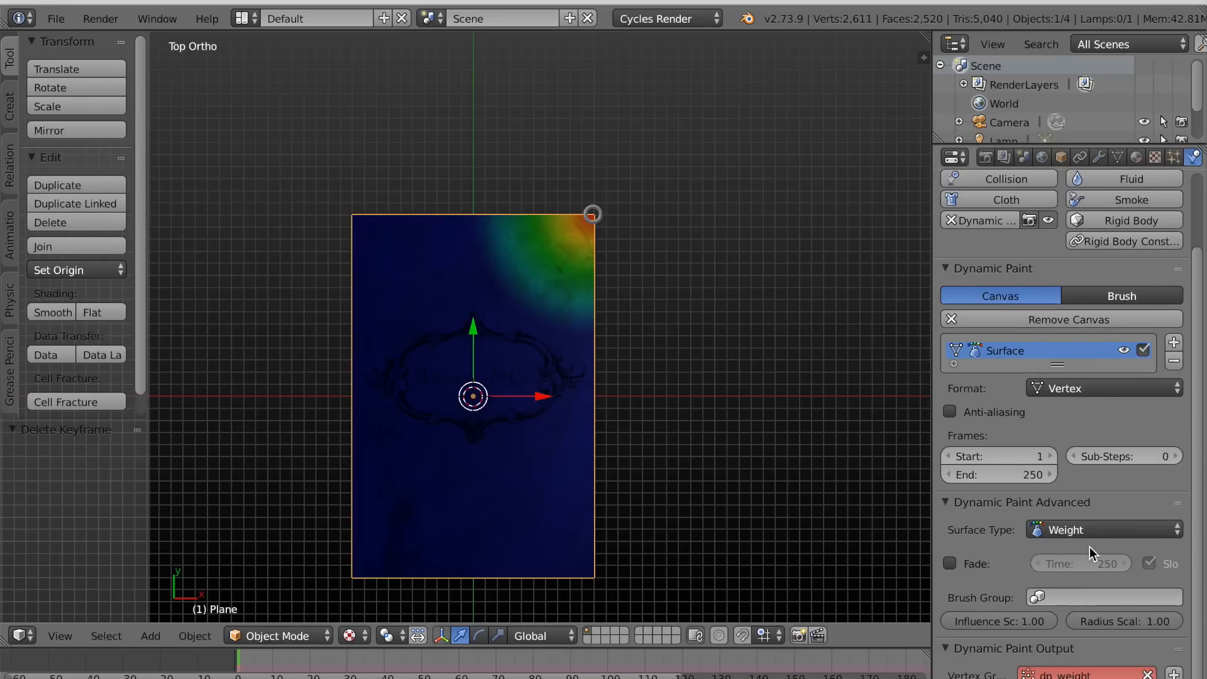
right_click(590, 214)
left_click(1034, 462)
type("0")
key("Return")
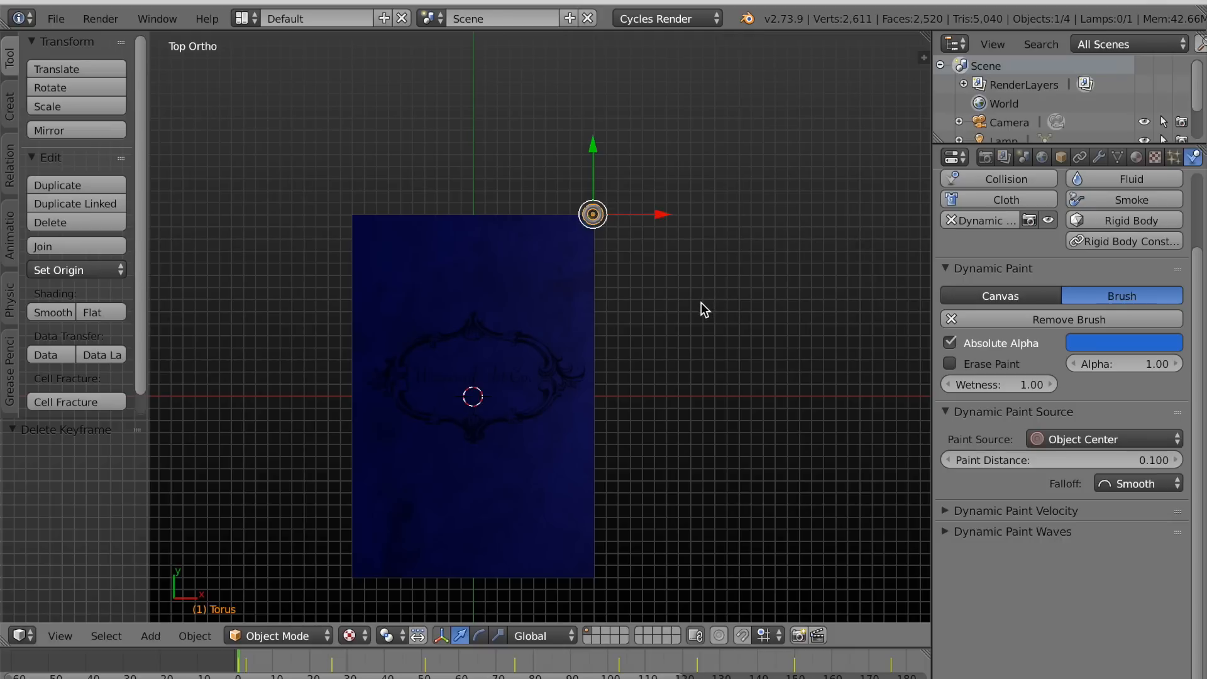
key("alt+a")
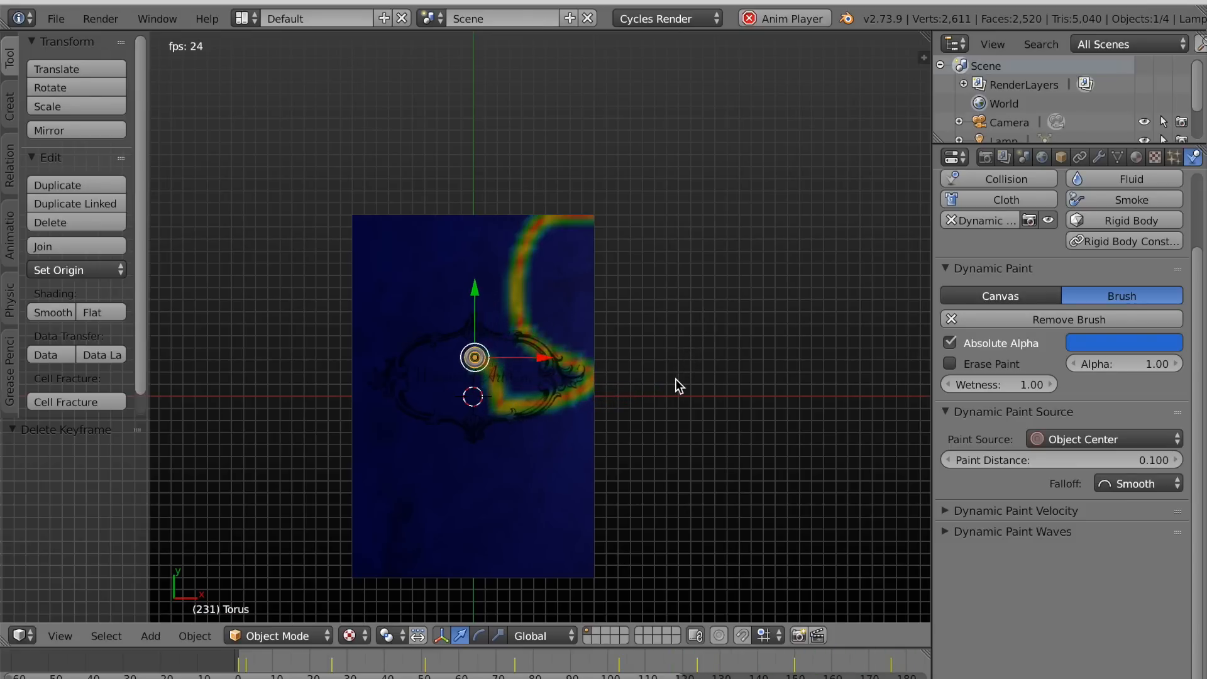
key("Escape")
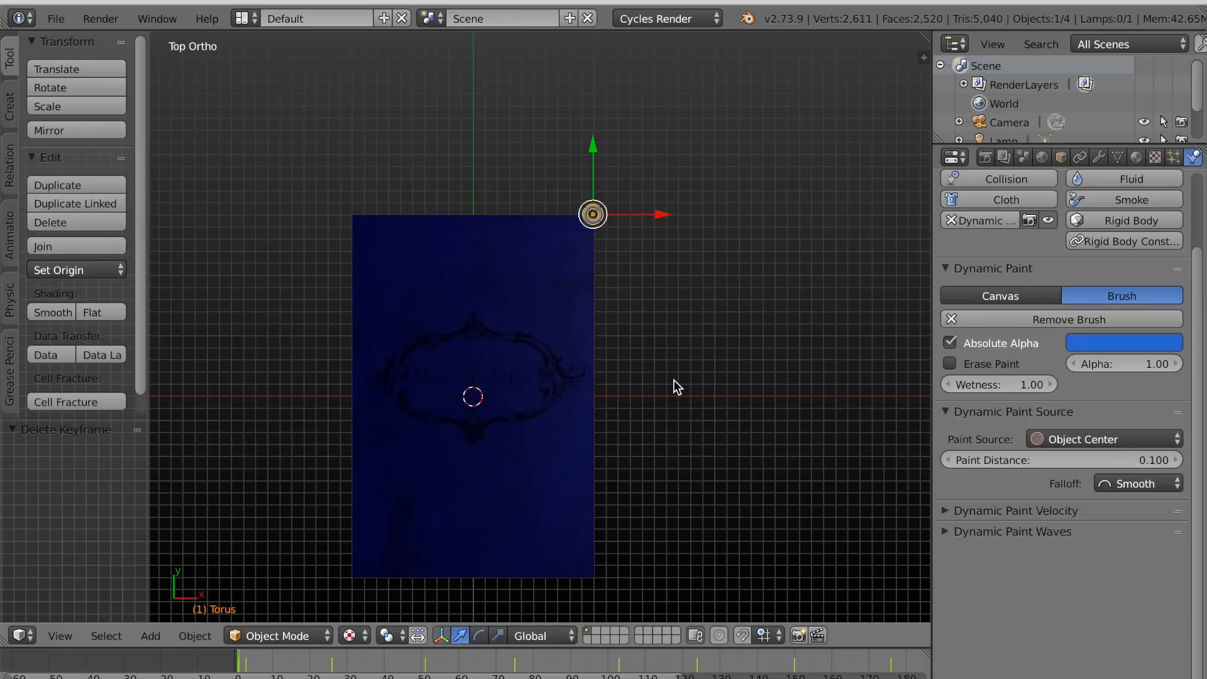
Enable anti-aliasing and Fade on the paper's Dynamic Paint surface and set the fade time to 200.
right_click(540, 391)
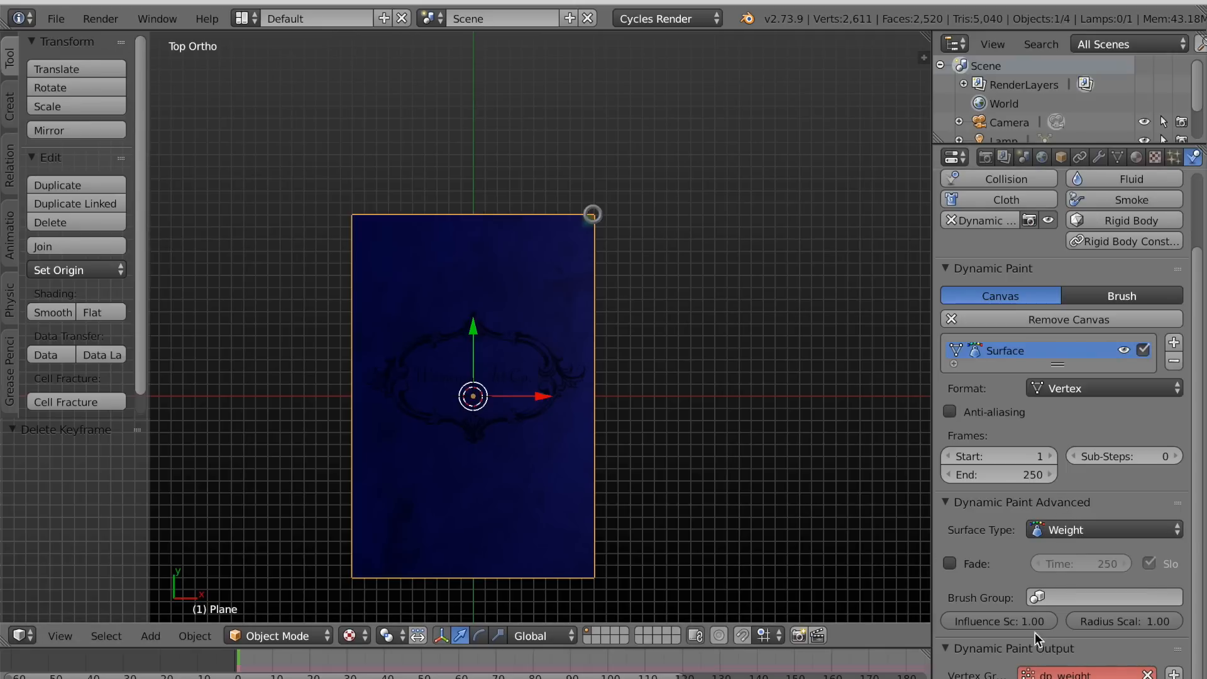
left_click(951, 413)
left_click(953, 565)
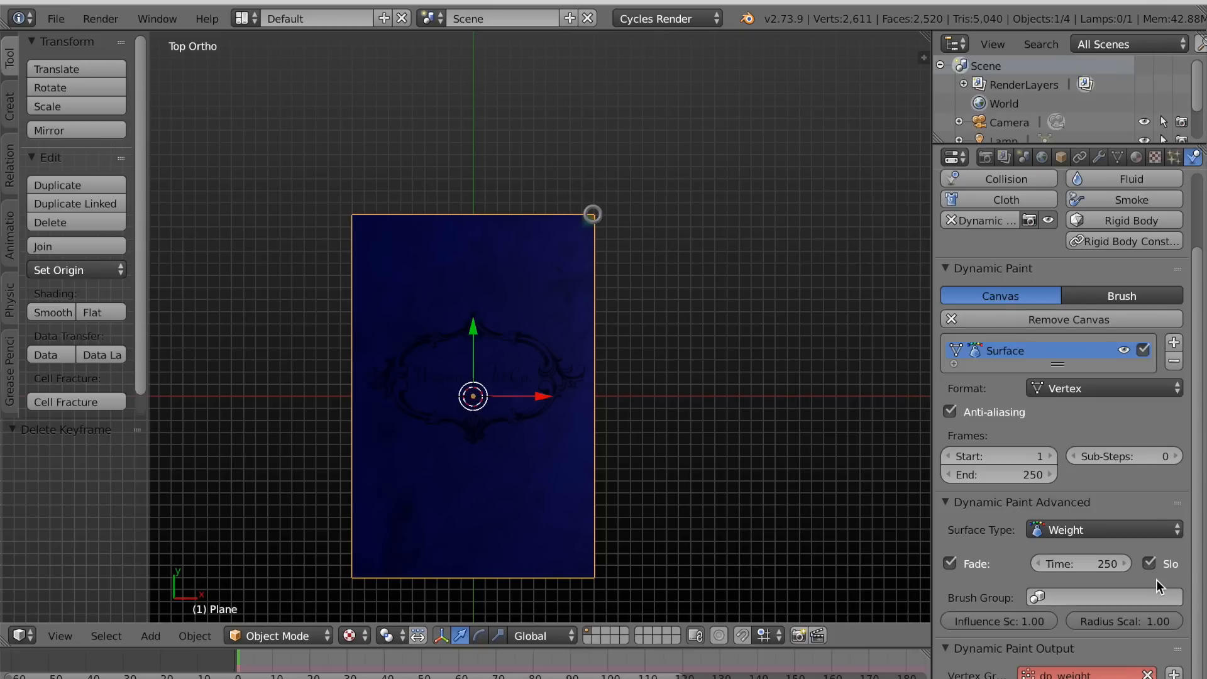
scroll(1155, 580, "up", 2)
scroll(1155, 579, "down", 2)
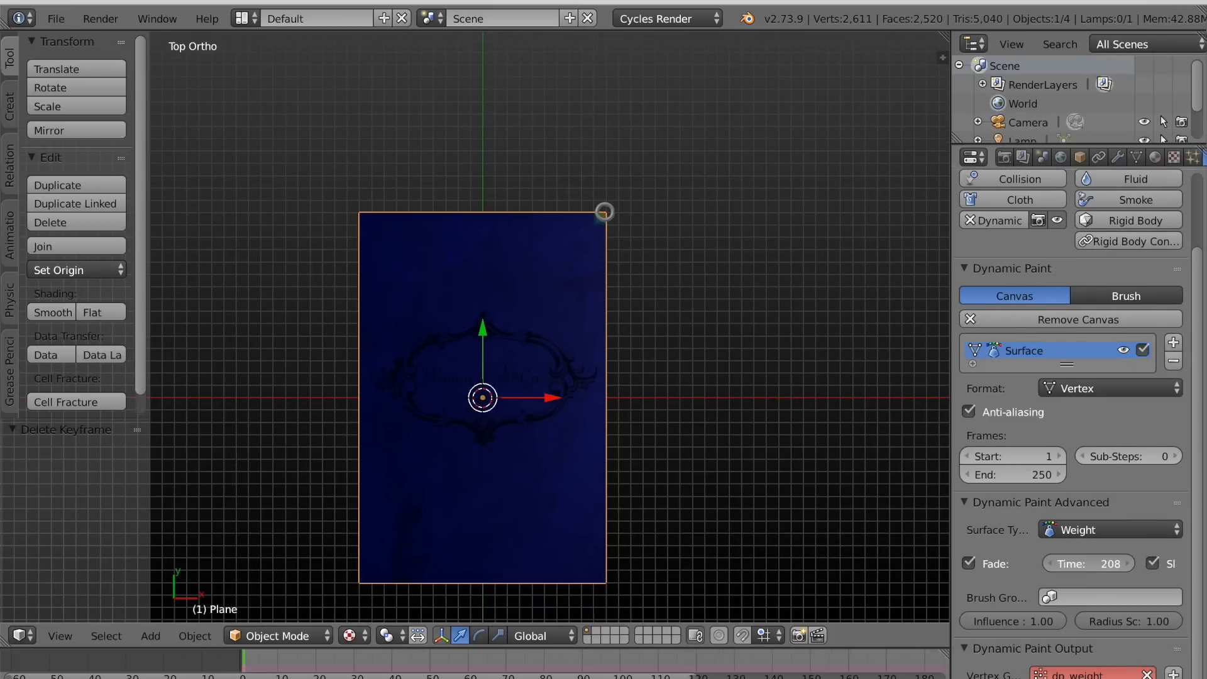
left_click(1051, 565)
left_click(1051, 565)
left_click(1050, 564)
left_click(1051, 564)
left_click(1051, 564)
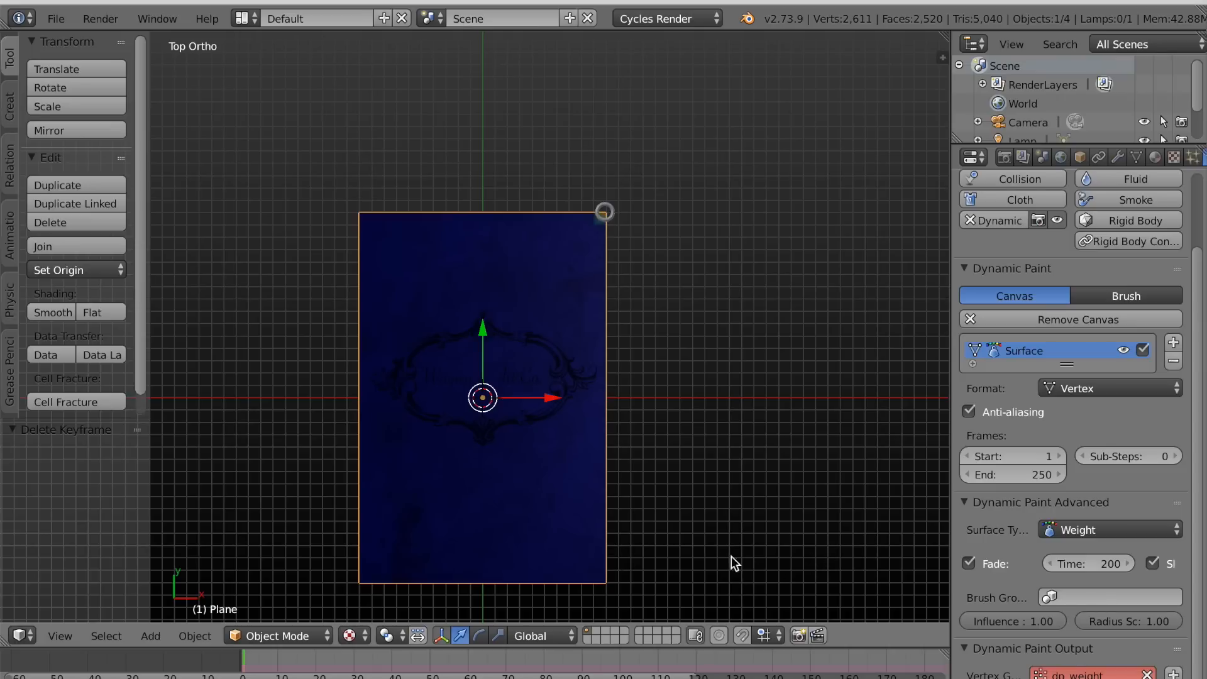
Bake the paper's Dynamic Paint cache and add the dp_weight output vertex group.
scroll(1072, 615, "up", 3)
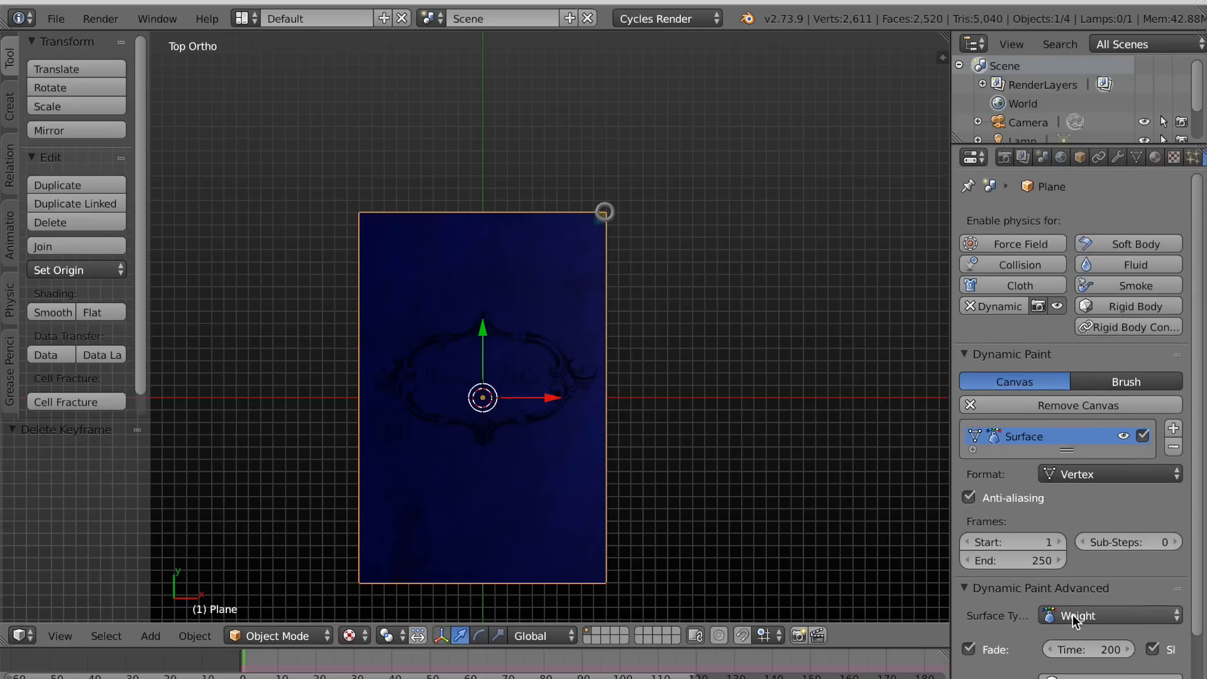
scroll(1072, 615, "down", 10)
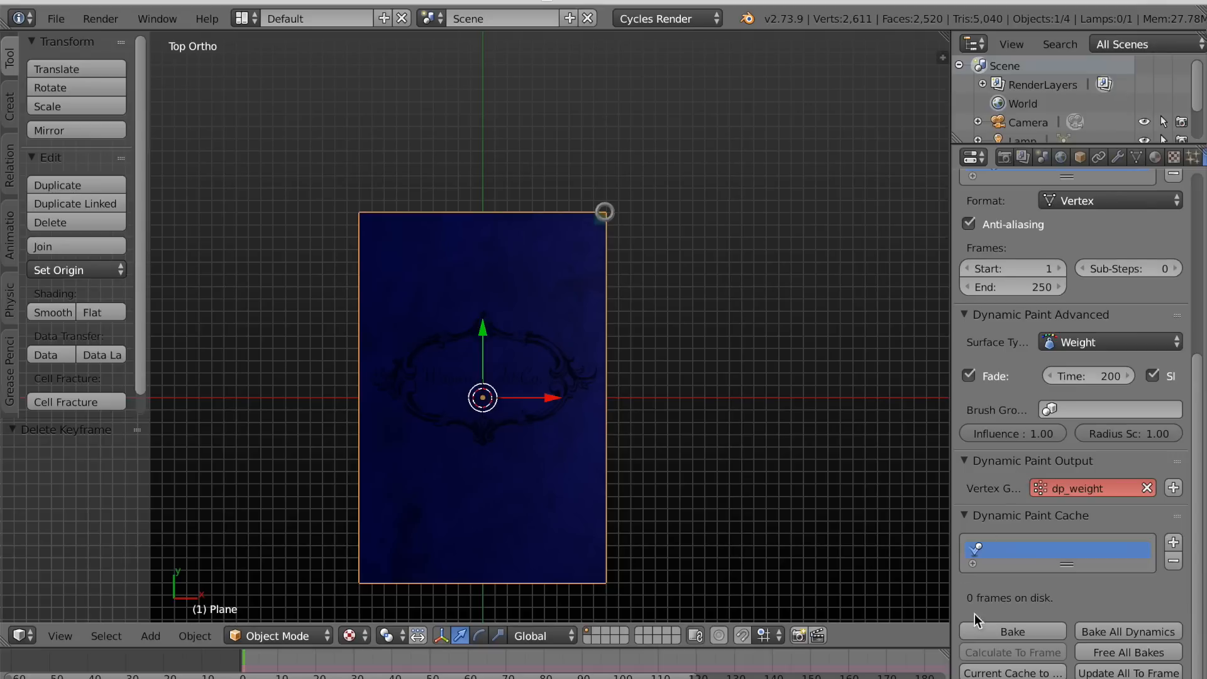
left_click(1009, 632)
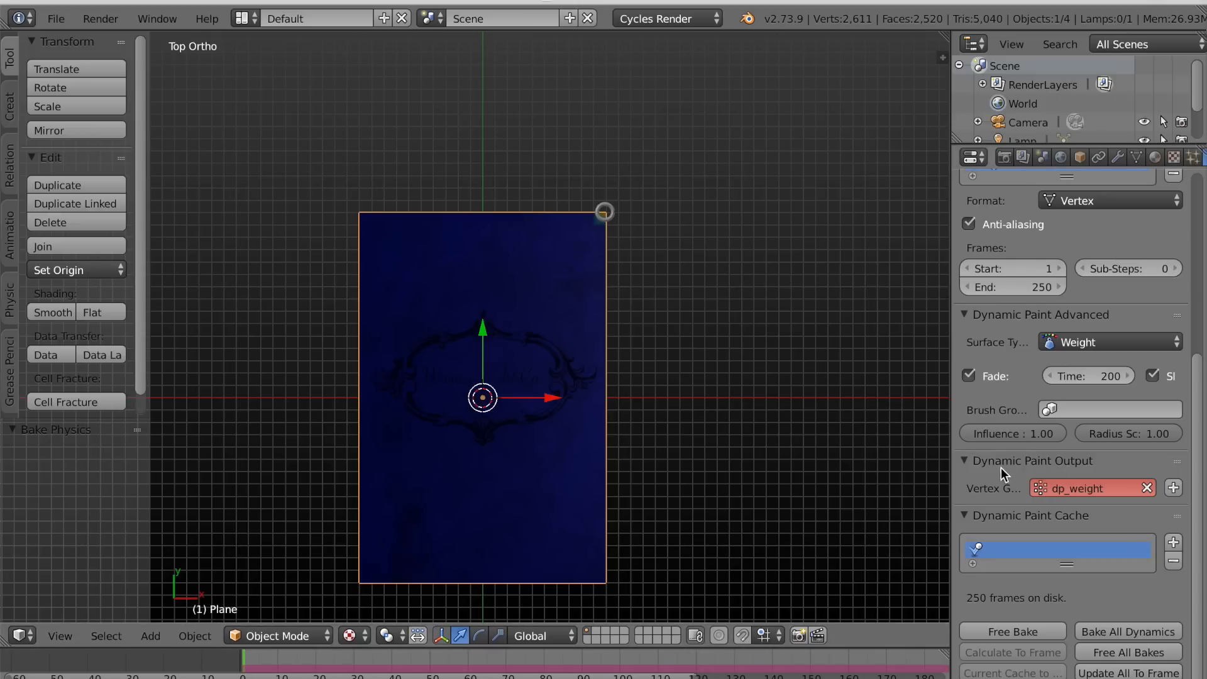
left_click(1173, 489)
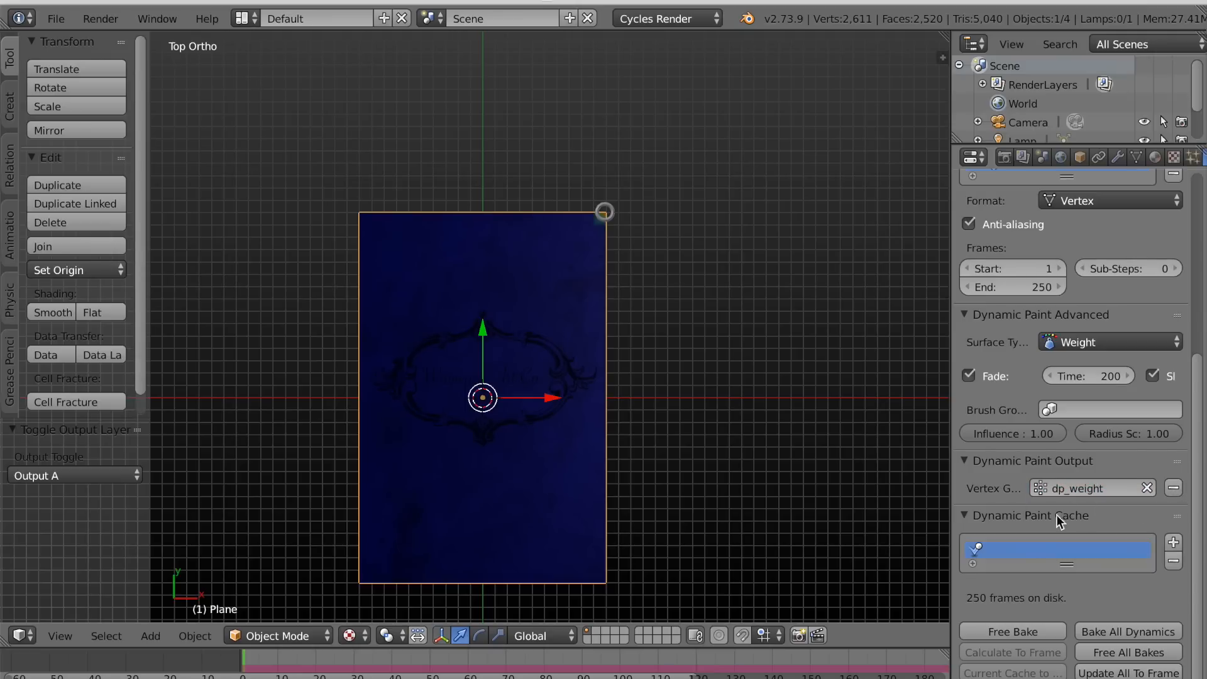
Hide the torus at the paper's corner and play back the baked fading weight trail.
scroll(709, 432, "up", 3)
scroll(709, 433, "down", 2)
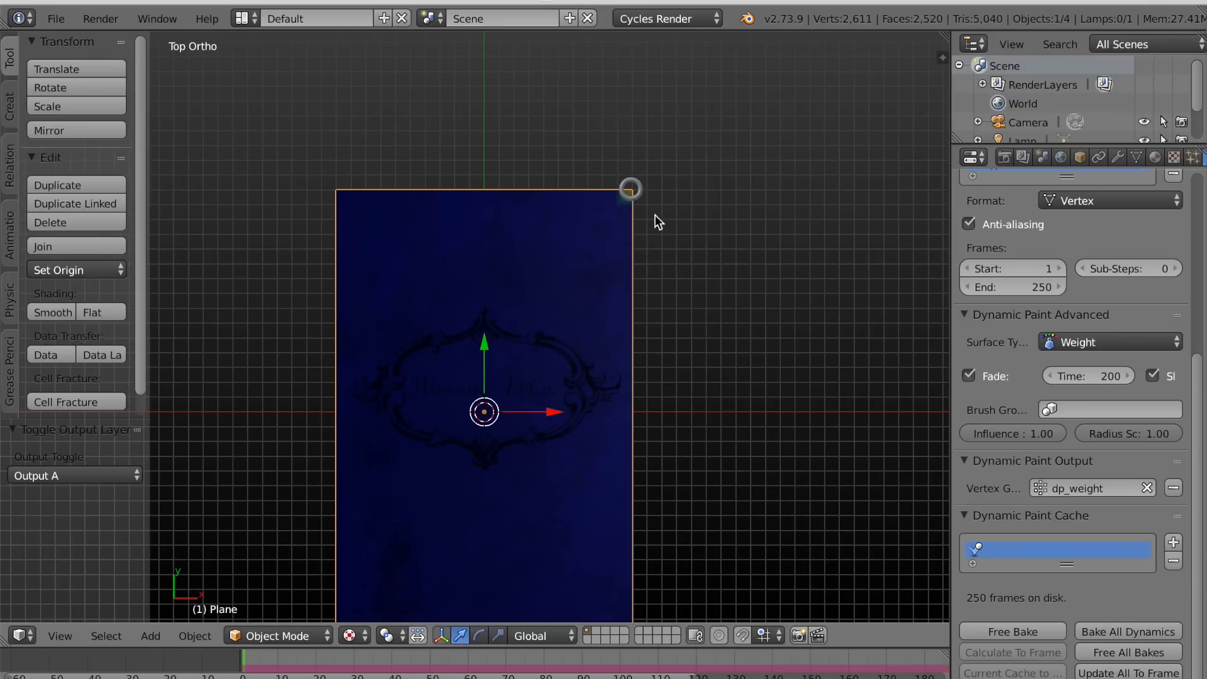
right_click(633, 188)
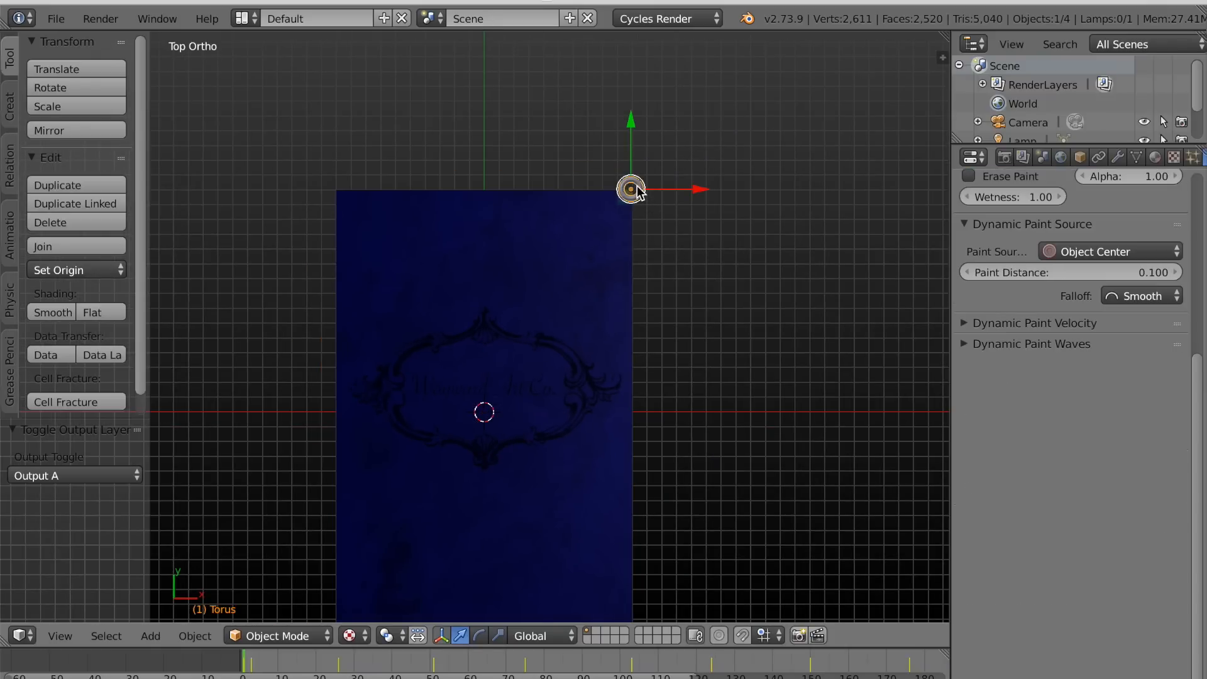
key("h")
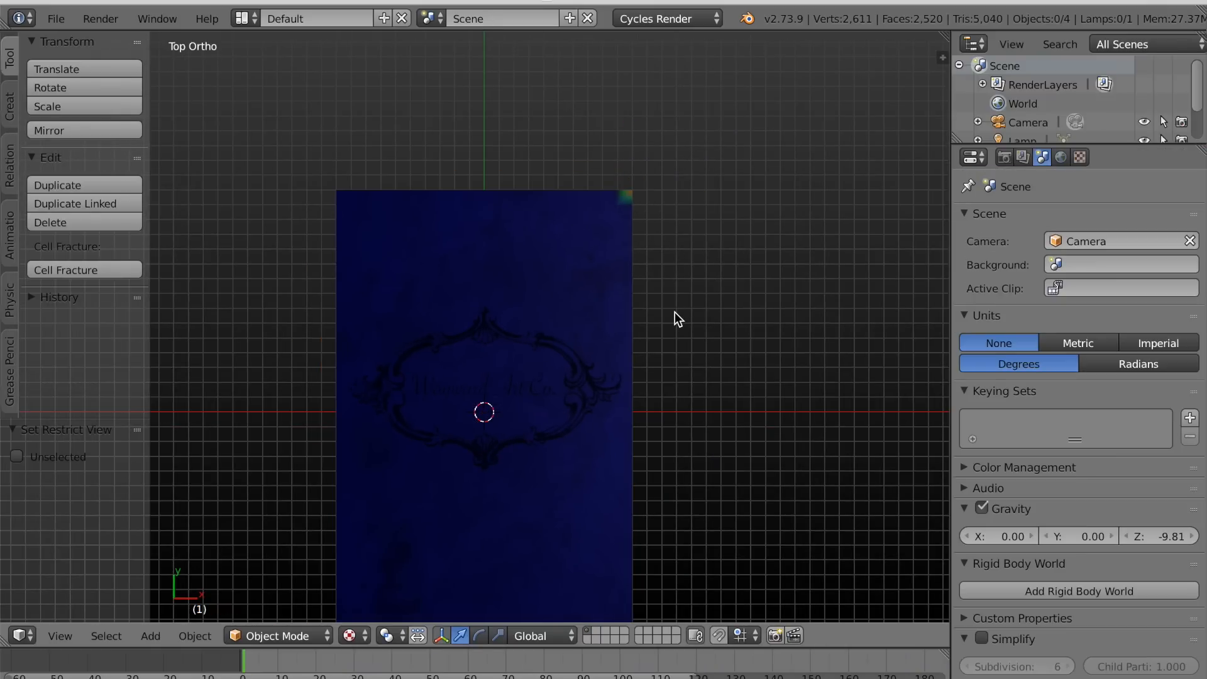
scroll(673, 312, "down", 1)
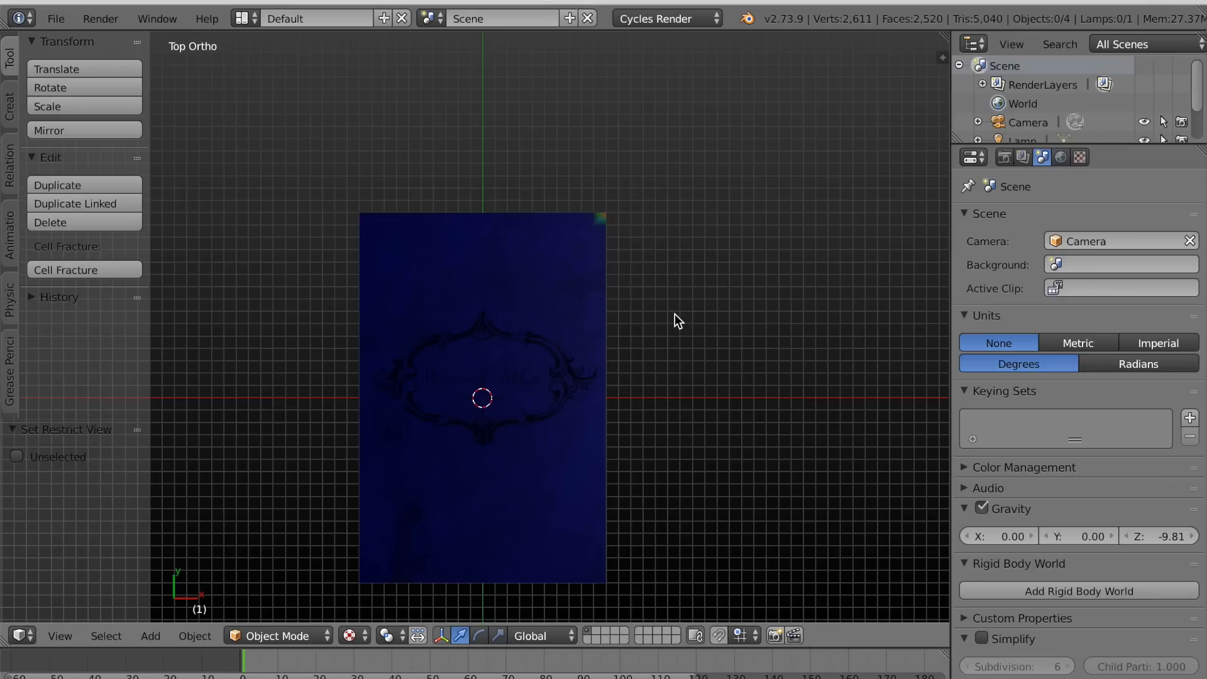
key("alt+a")
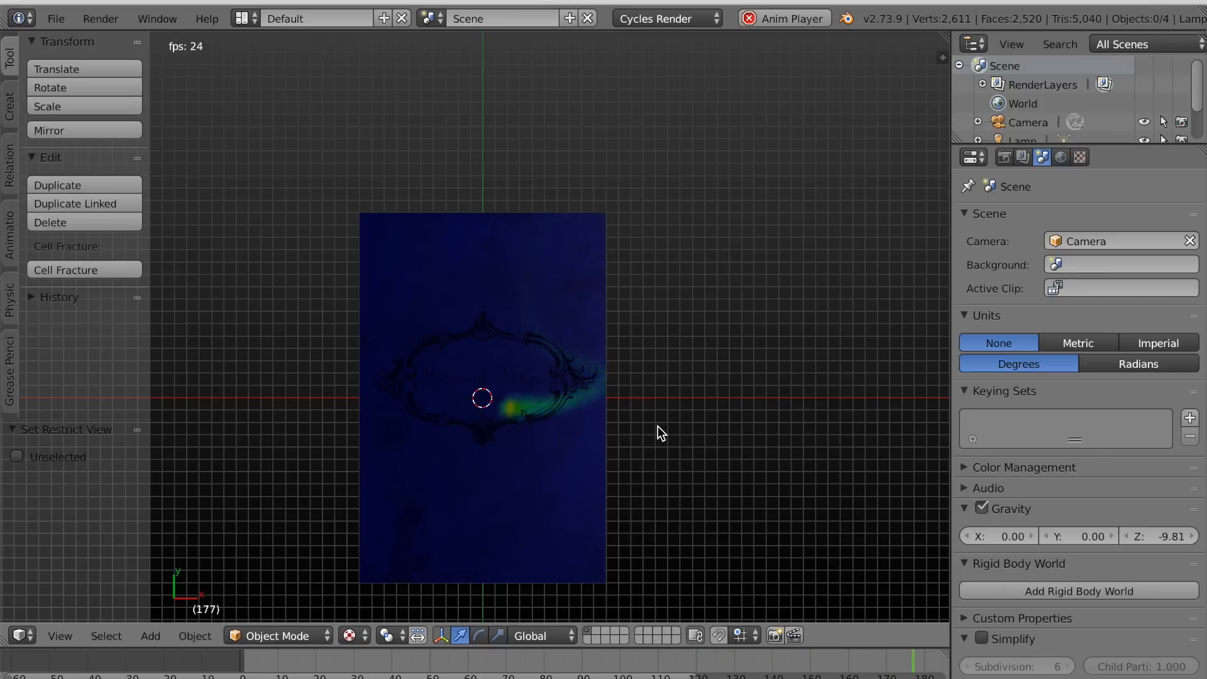
scroll(661, 440, "up", 2)
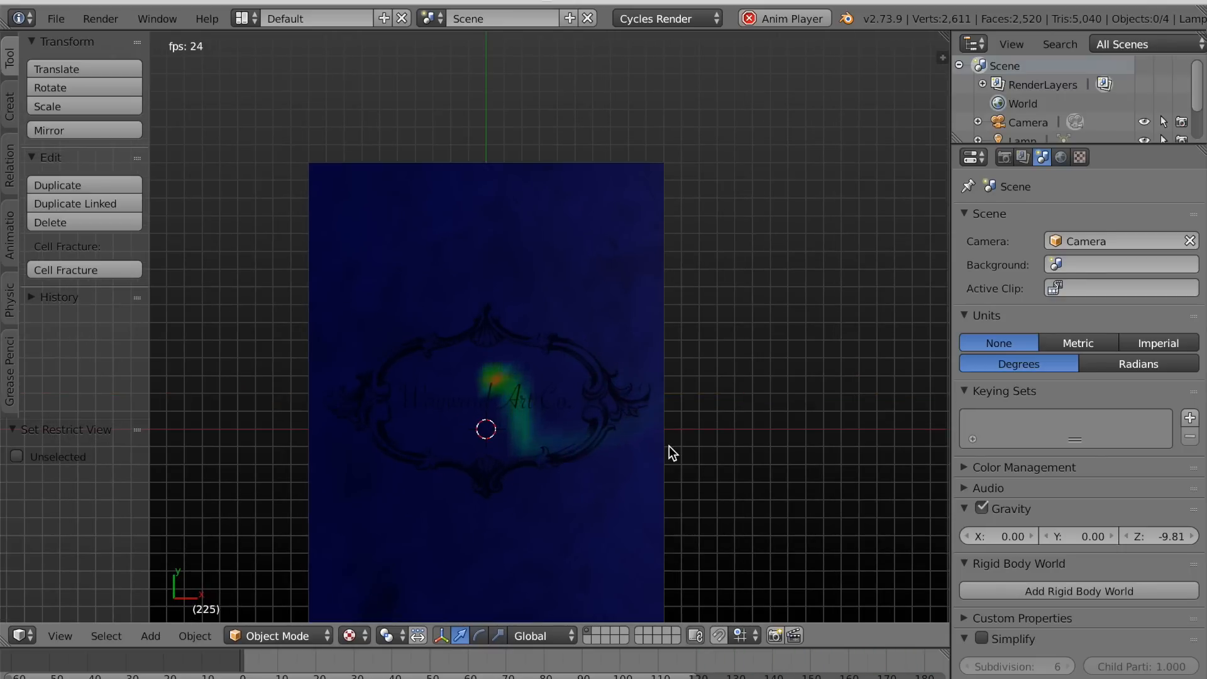
Stop the playback and add a Basis shape key and a second shape key, Key 1, to the paper plane.
key("Escape")
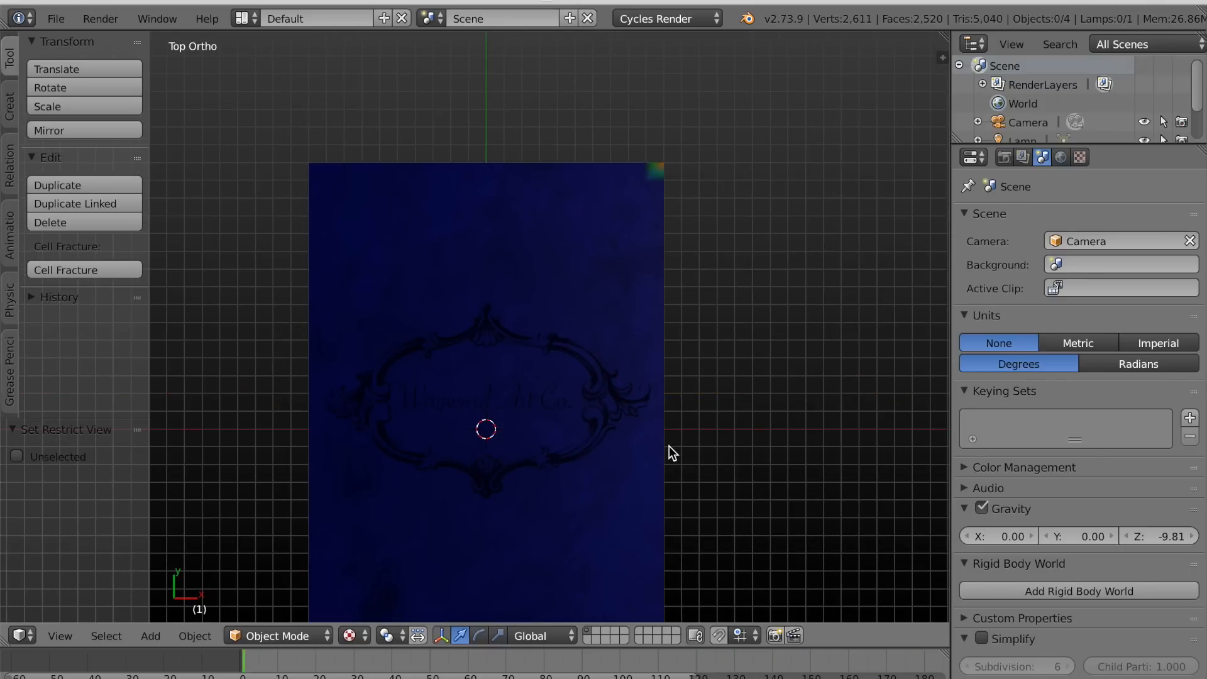
scroll(669, 447, "down", 3)
middle_click_drag(646, 413, 605, 401, "shift")
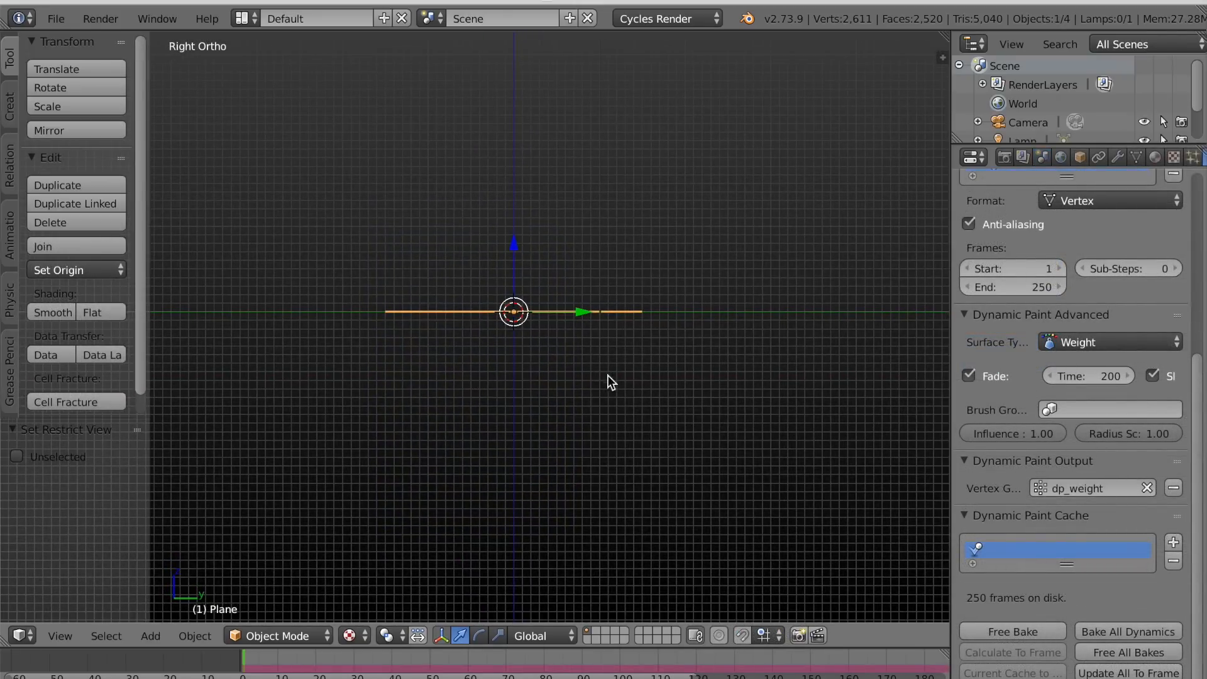
left_click(1136, 159)
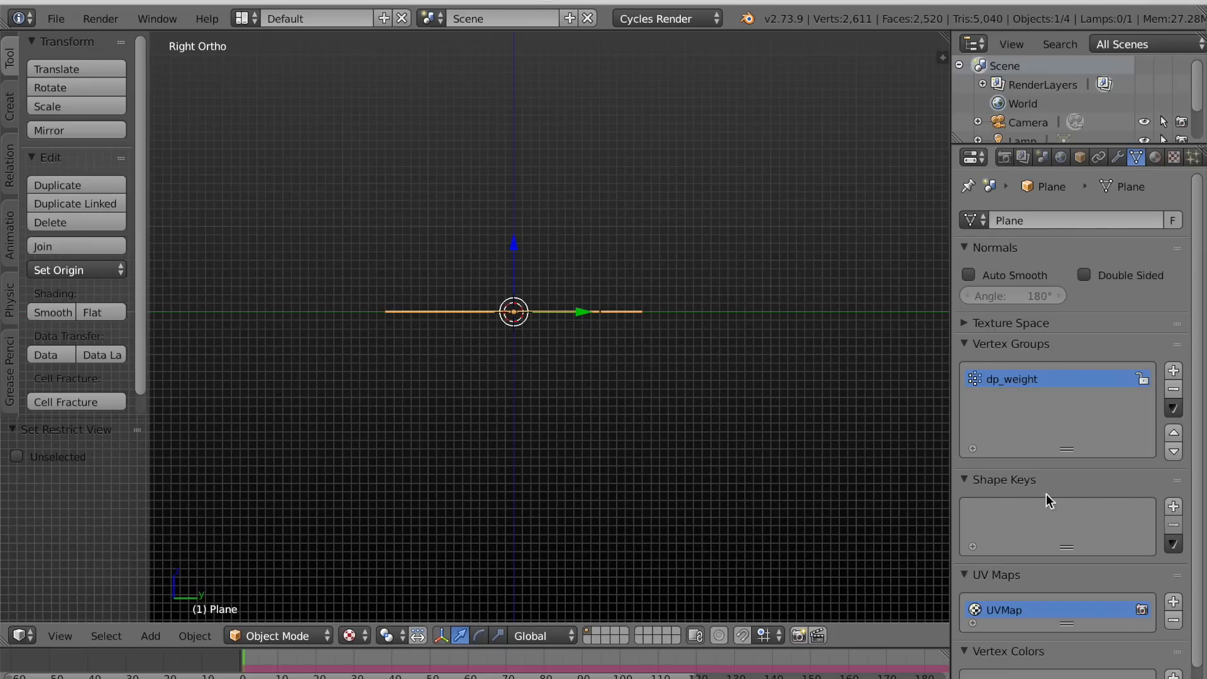
left_click(1173, 506)
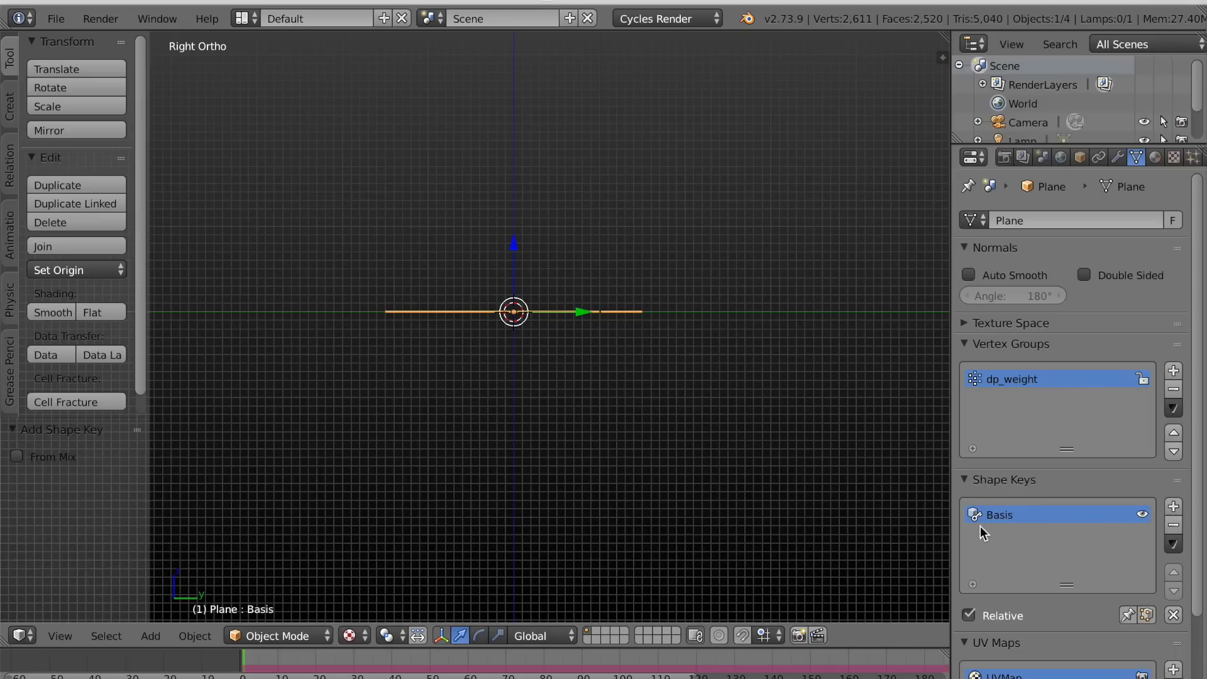
left_click(1173, 506)
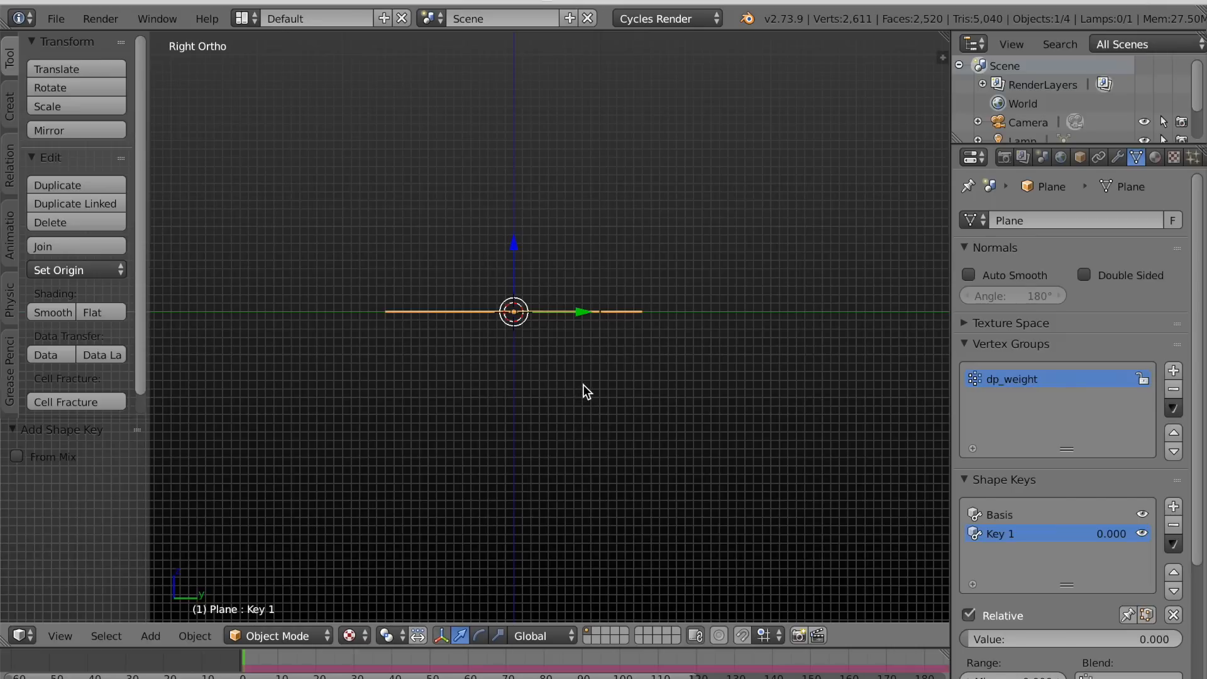
Bend the whole paper mesh upward along its length by about 72° in side view for the Key 1 shape.
key("Tab")
key("a")
key("a")
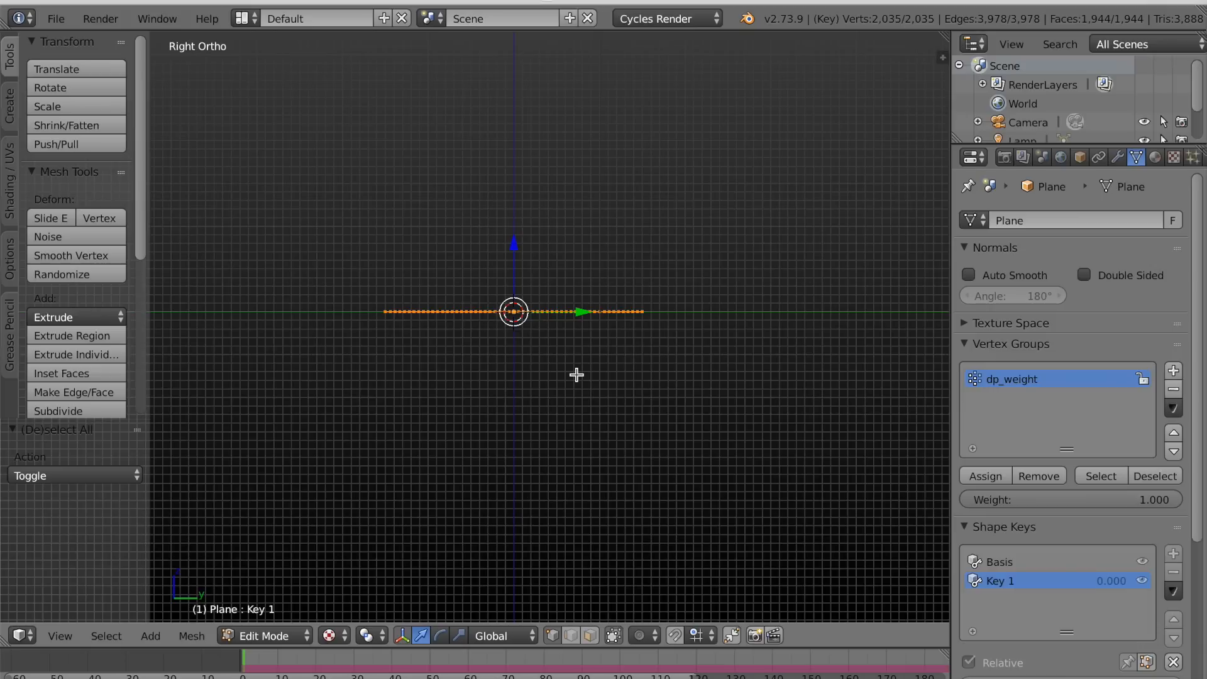
key("shift+w")
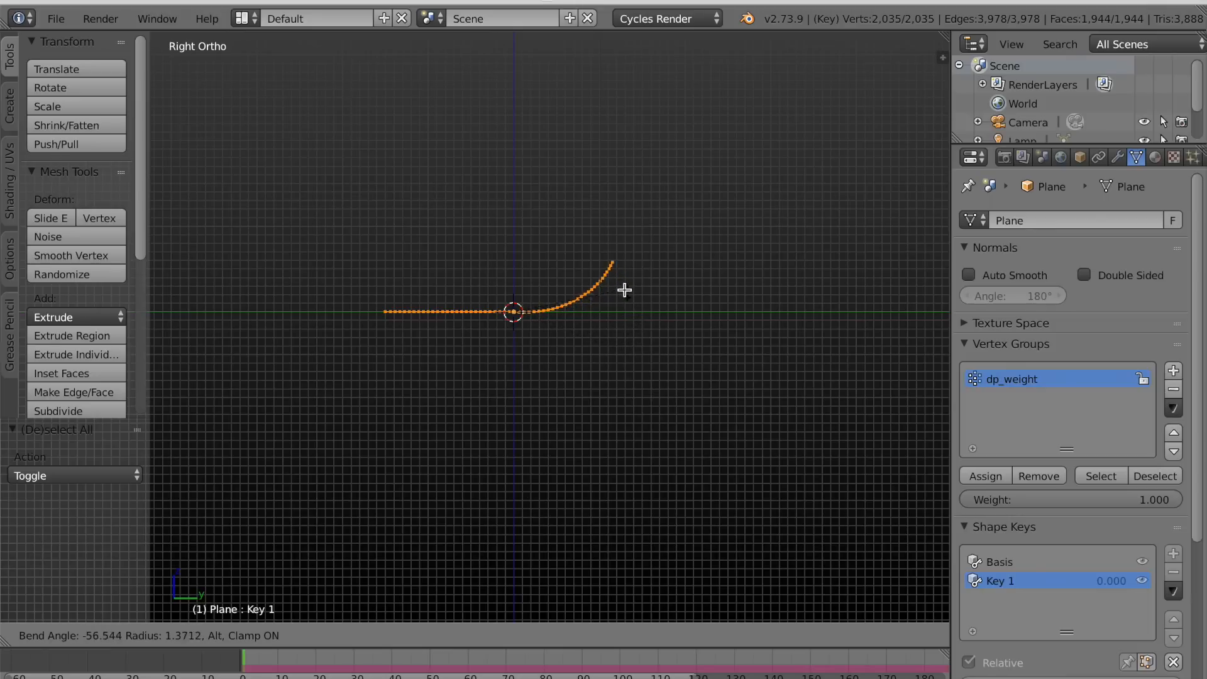
left_click(597, 272)
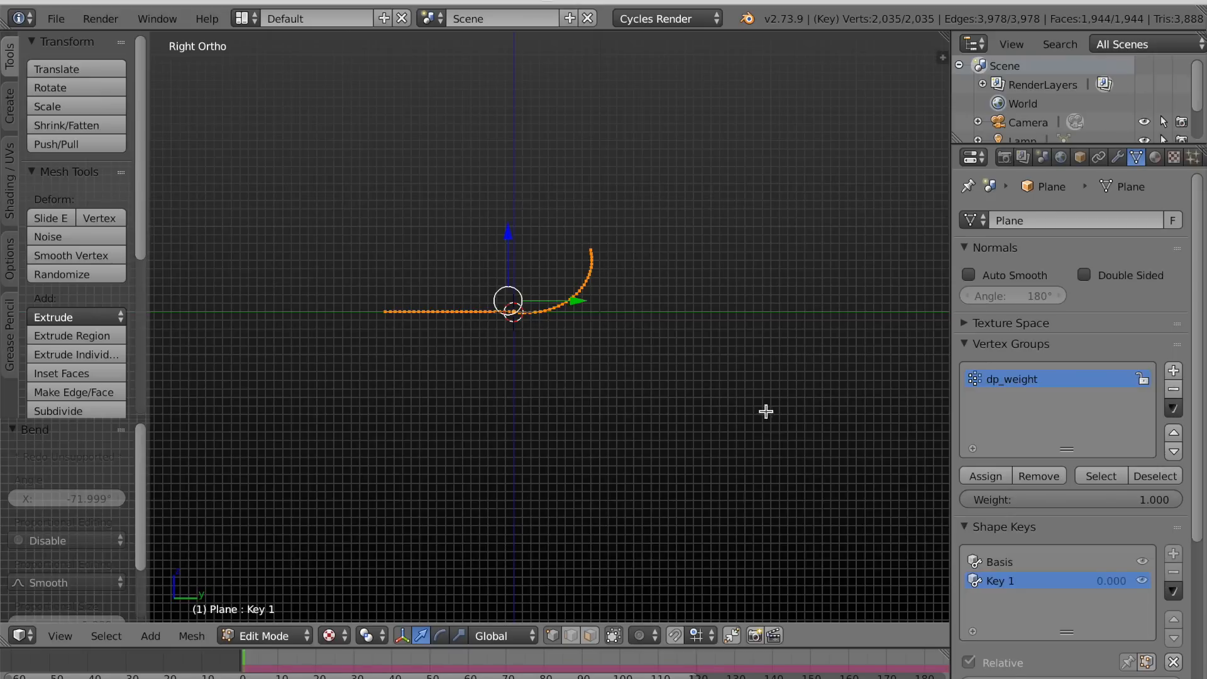
key("Tab")
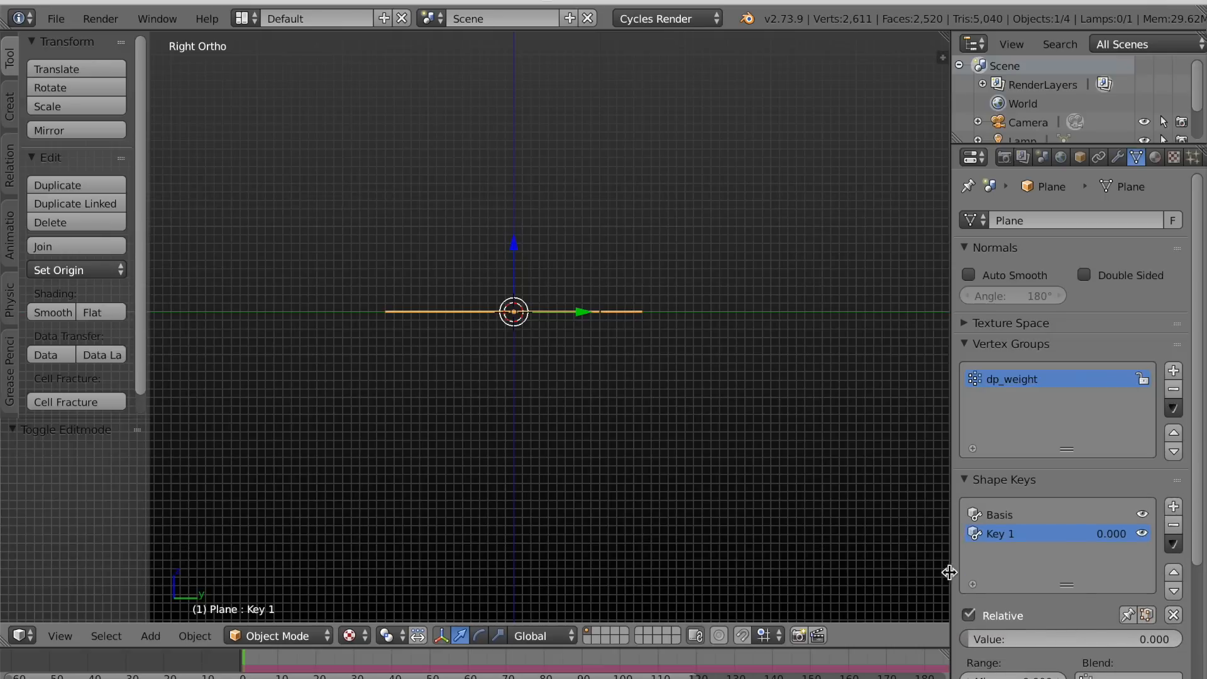
mouse_move(980, 639)
left_mouse_down()
mouse_move(1180, 639)
mouse_move(963, 638)
left_mouse_up()
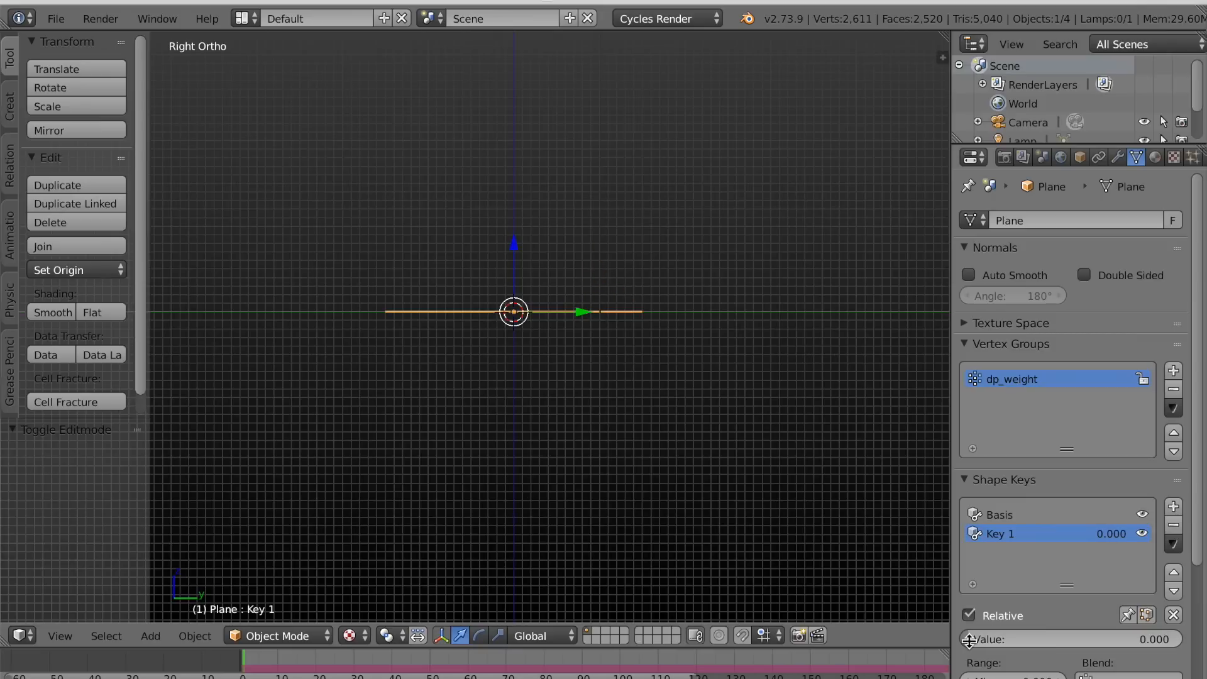
Add another shape key, Key 2, to the paper for a sideways bend in front view.
key("KP_1")
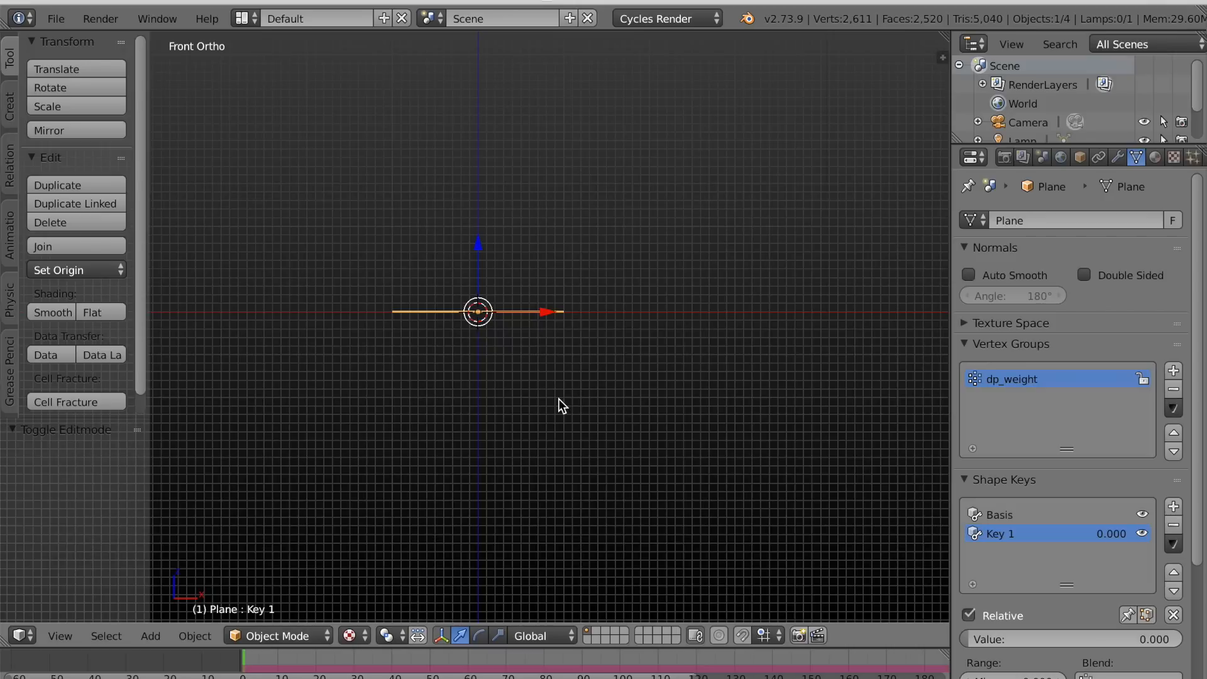
key("Tab")
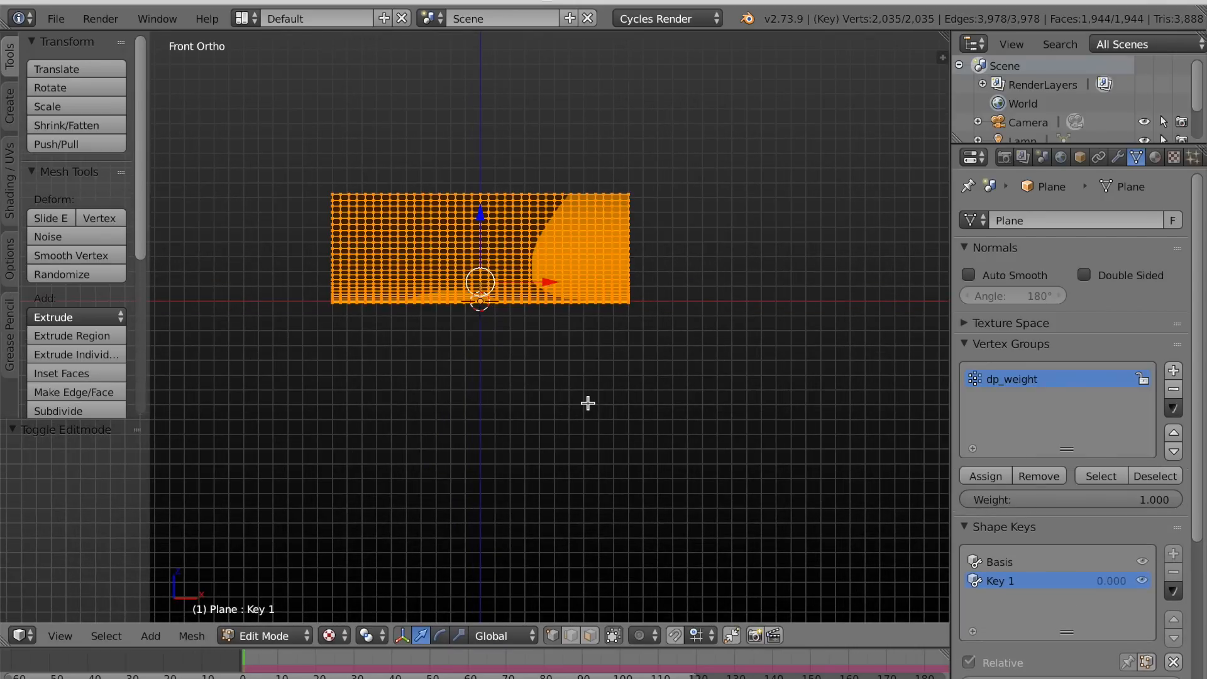
key("Tab")
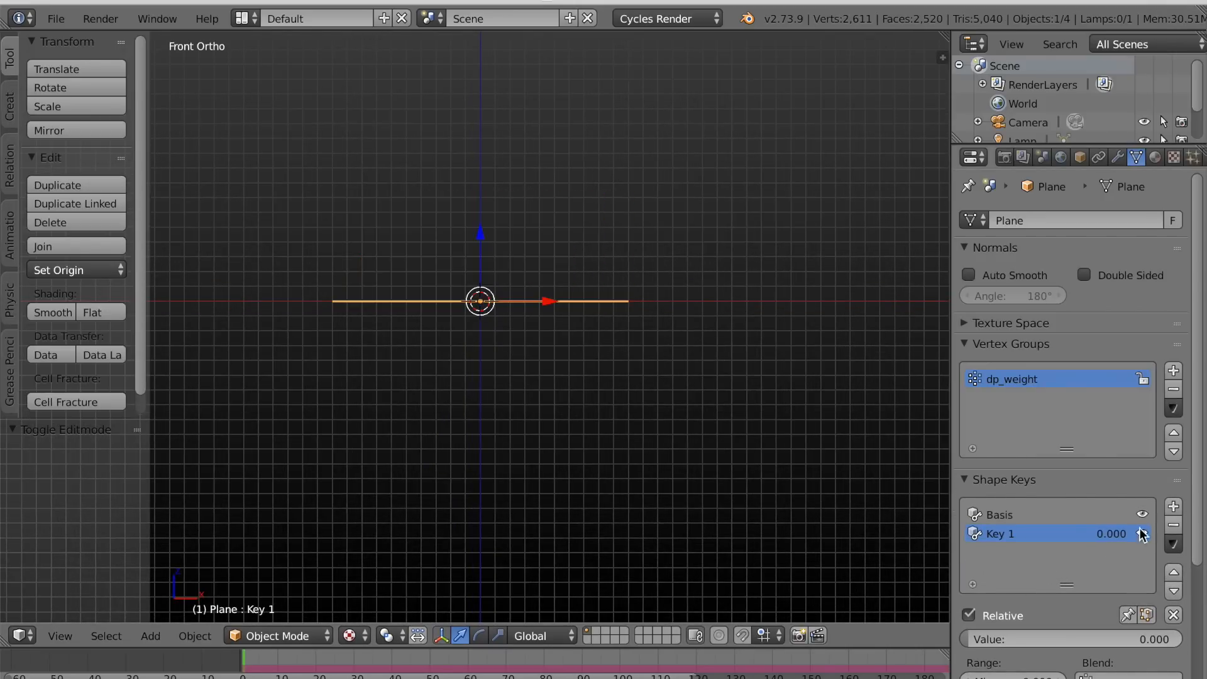
left_click(1174, 508)
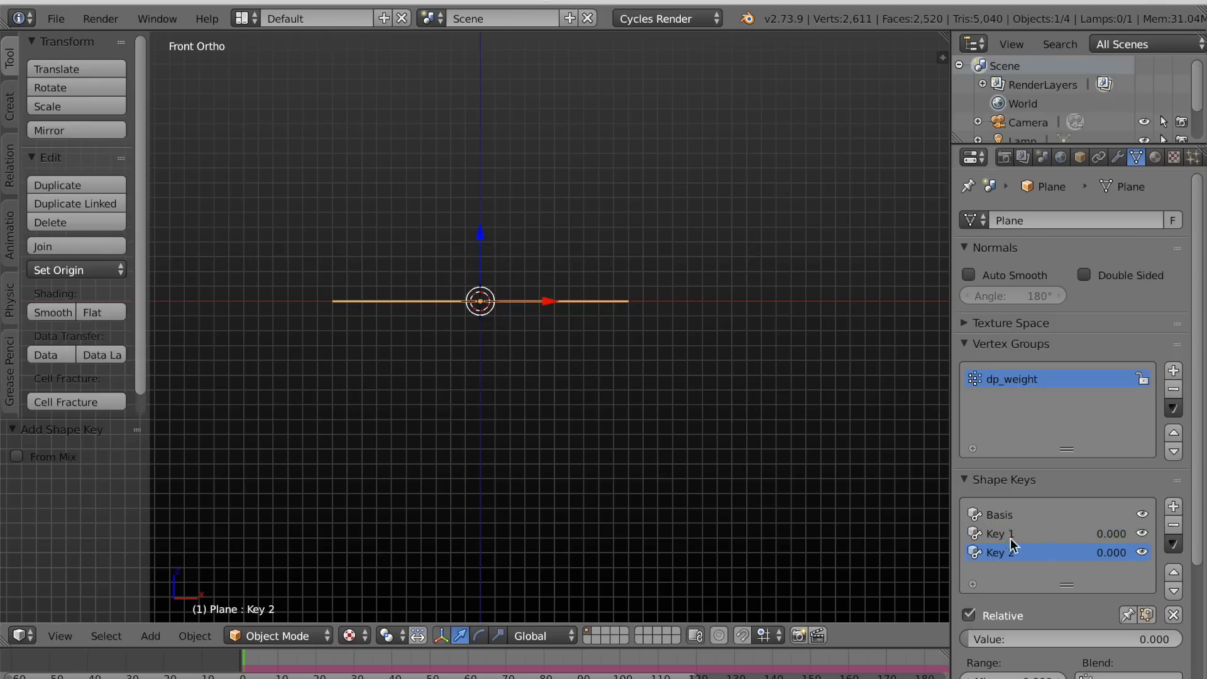
Bend the whole paper mesh upward across its width by about 62° in front view for the Key 2 shape.
key("Tab")
key("a")
key("a")
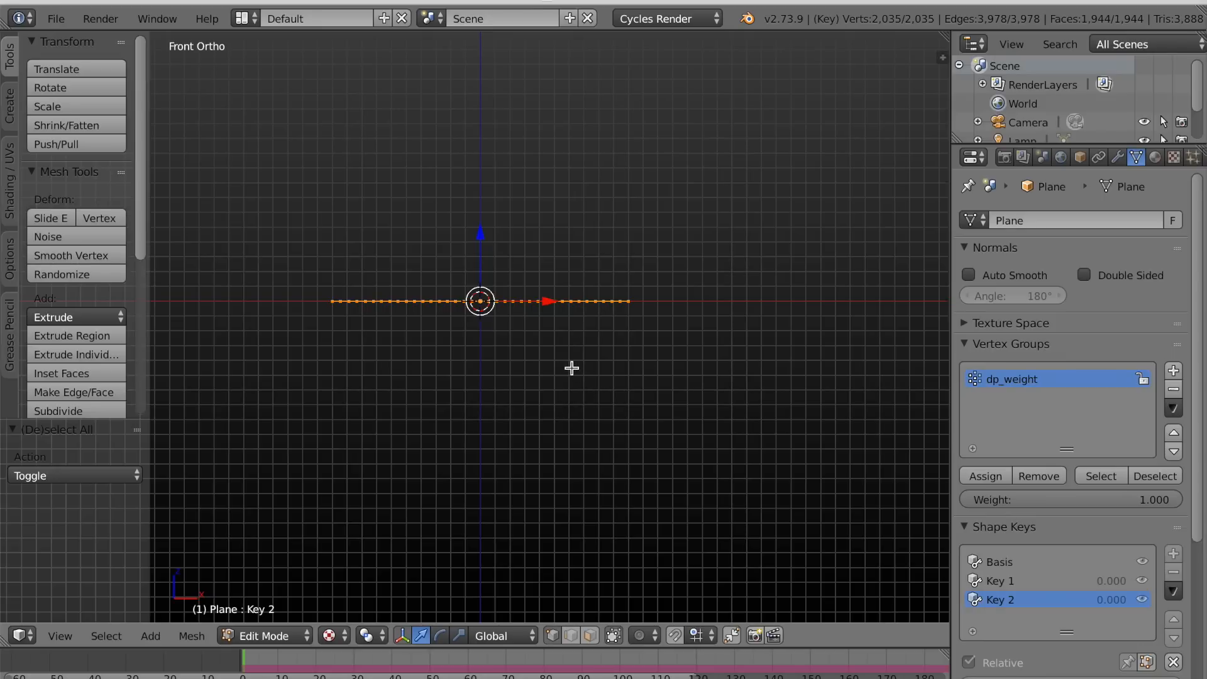
key("shift+w")
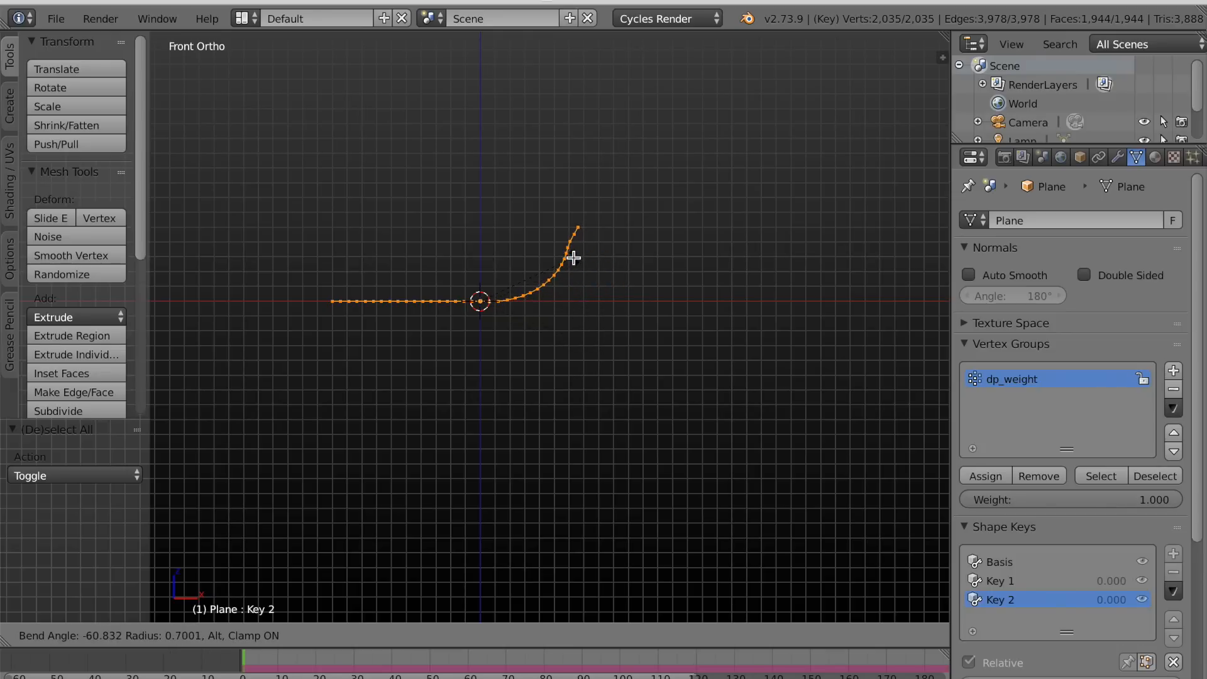
left_click(567, 258)
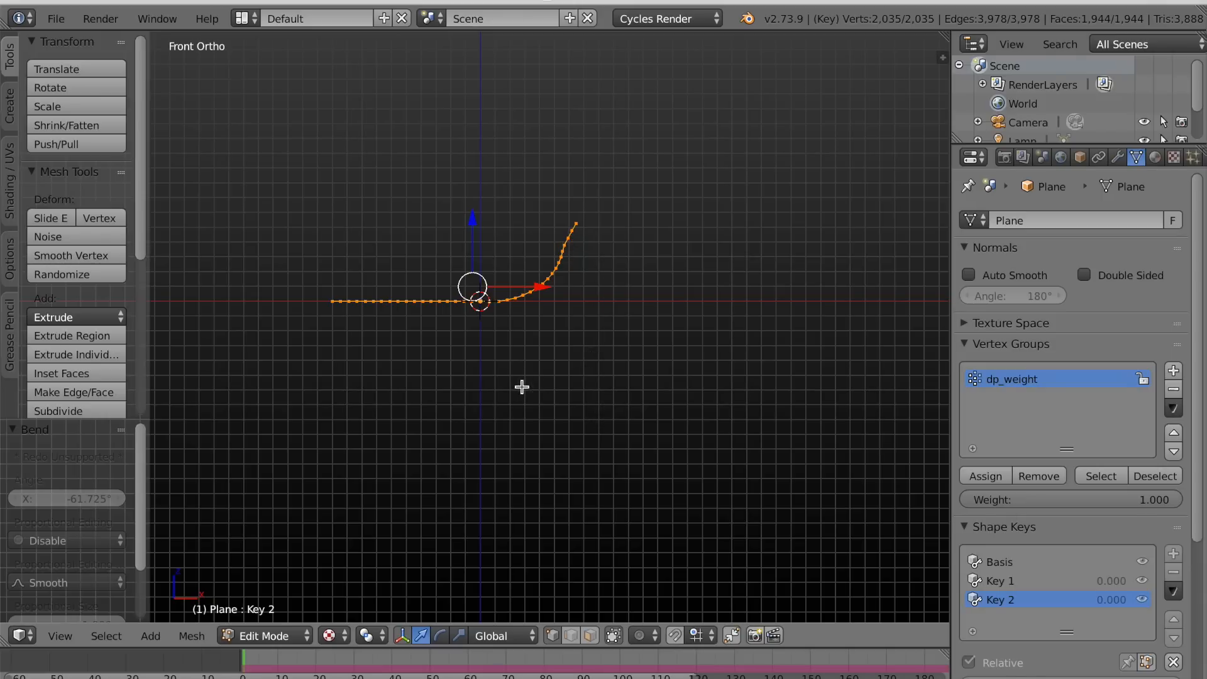
key("Tab")
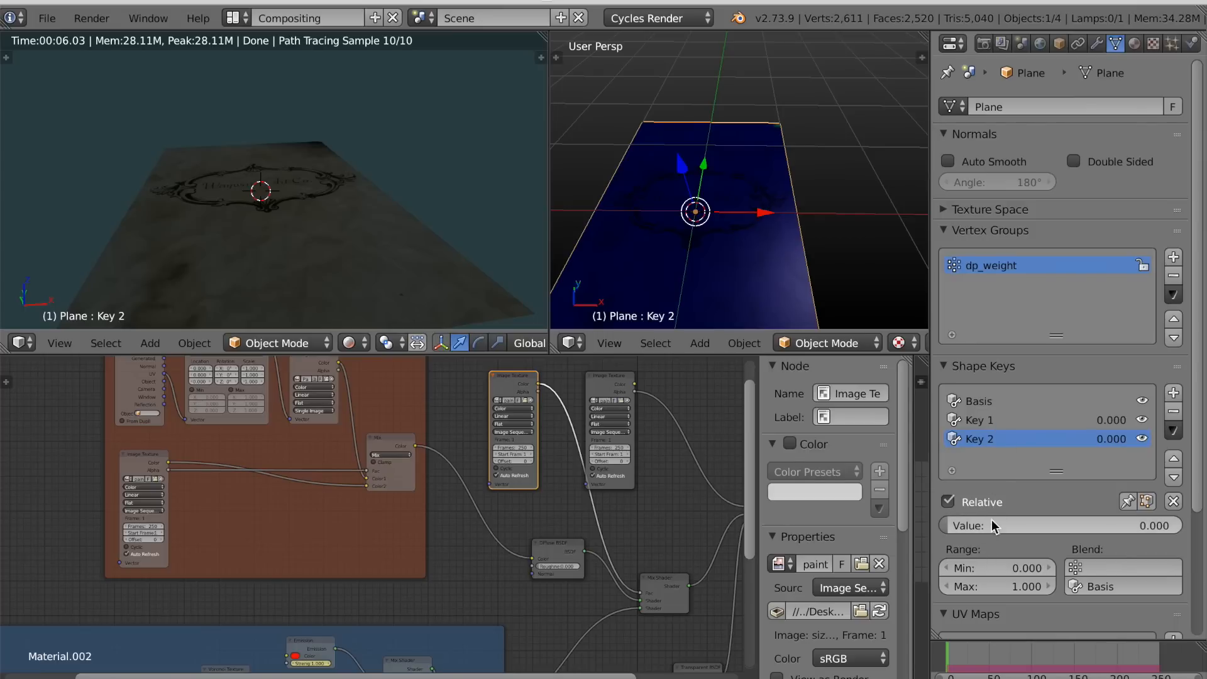
Keyframe the Key 1 shape value at 0 on frame 1 and at 1.000 on frame 120.
left_click(993, 420)
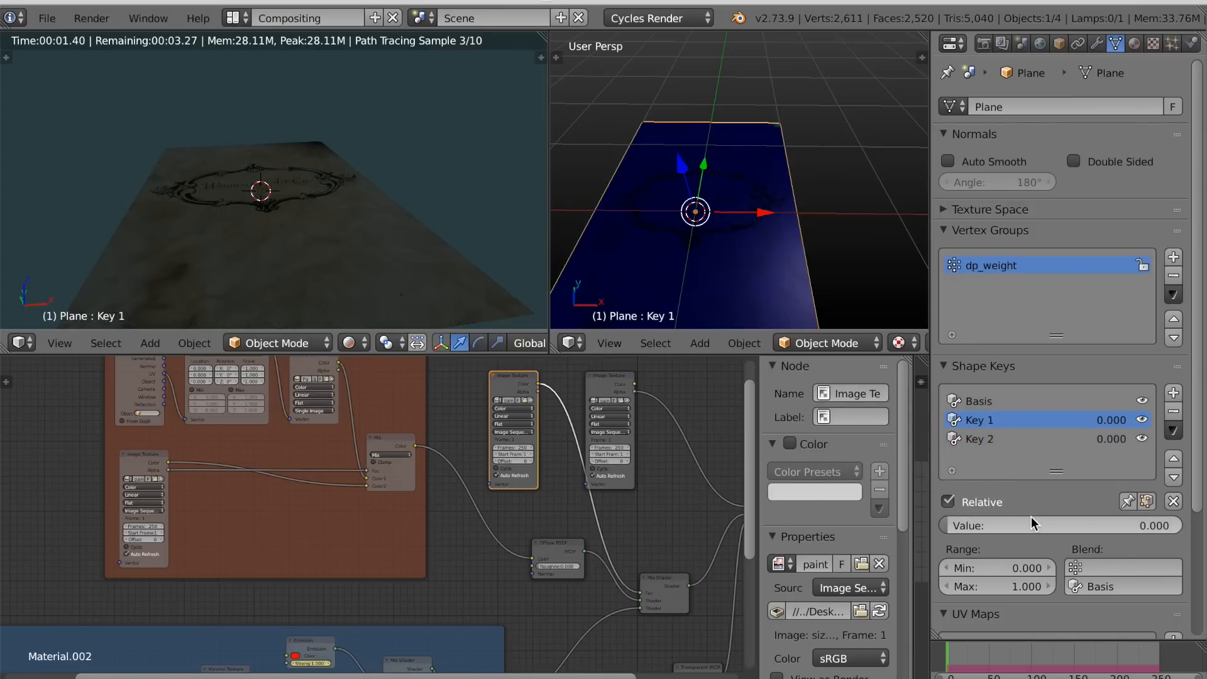
key("i")
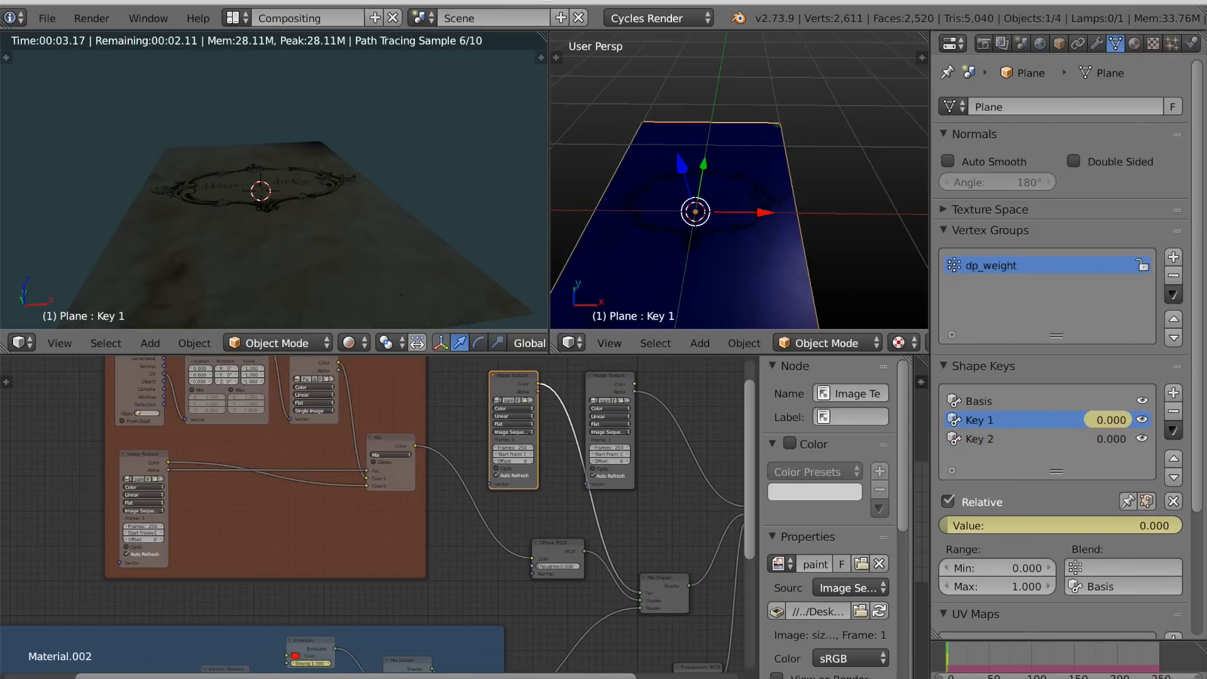
left_click(957, 660)
left_click_drag(958, 660, 996, 662)
left_click_drag(1006, 661, 1049, 666)
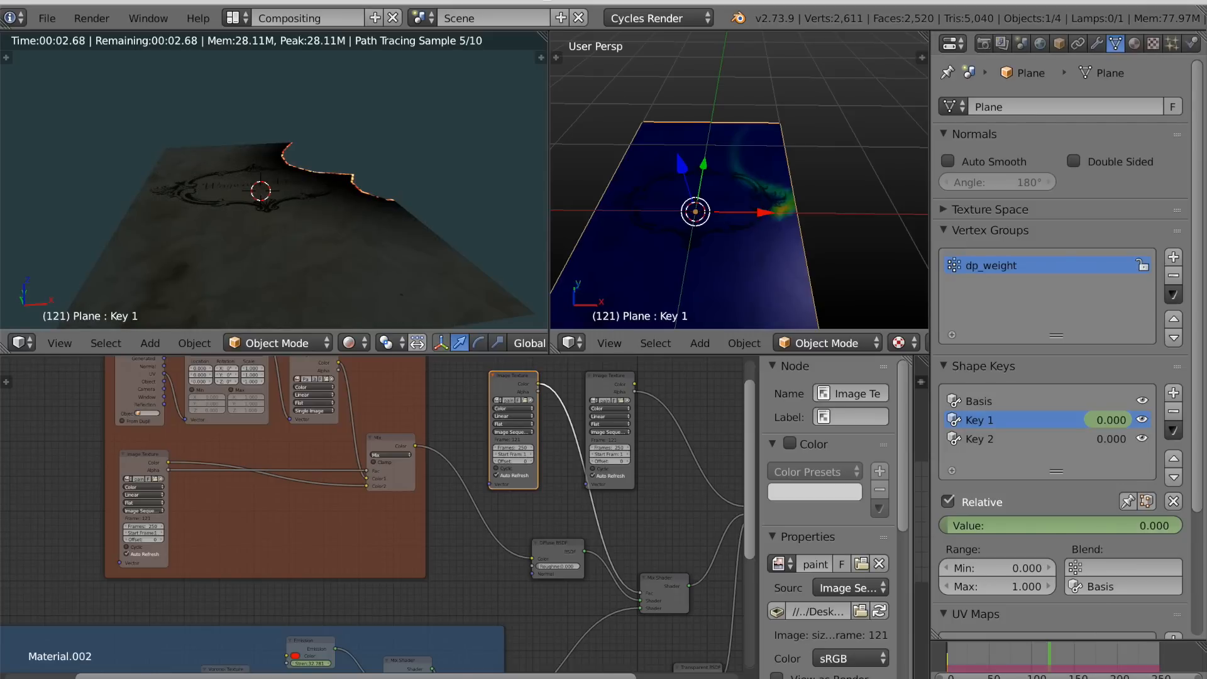
key("Left")
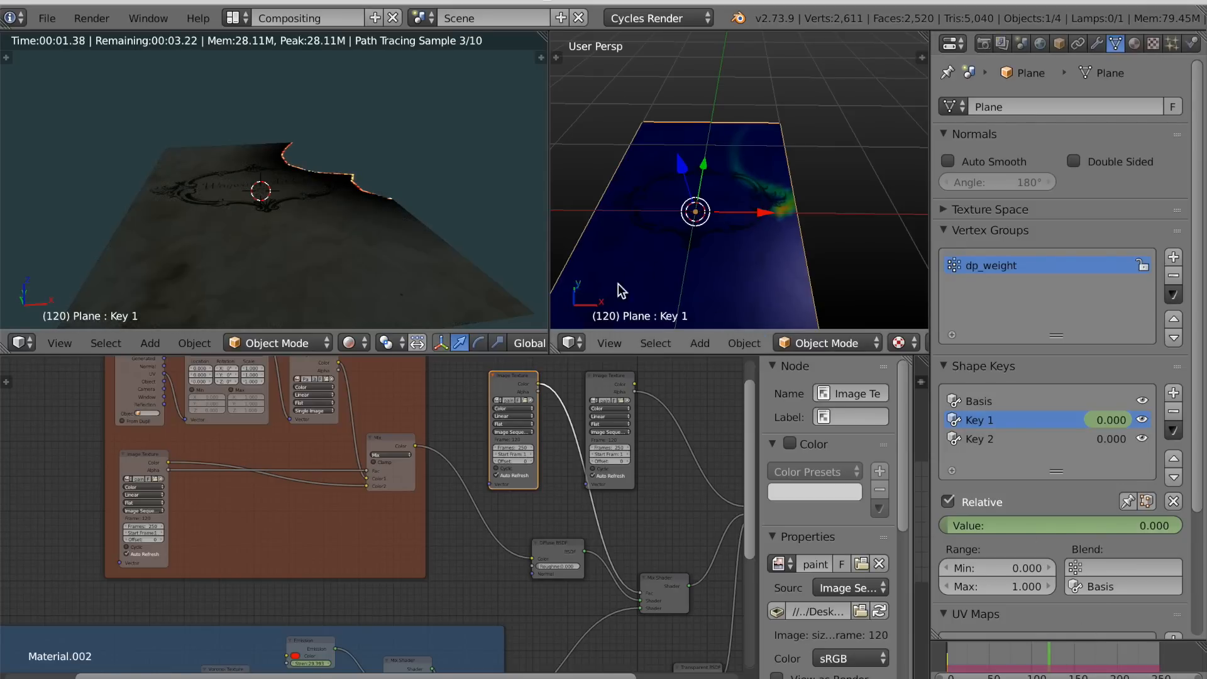
left_click_drag(953, 524, 1182, 524)
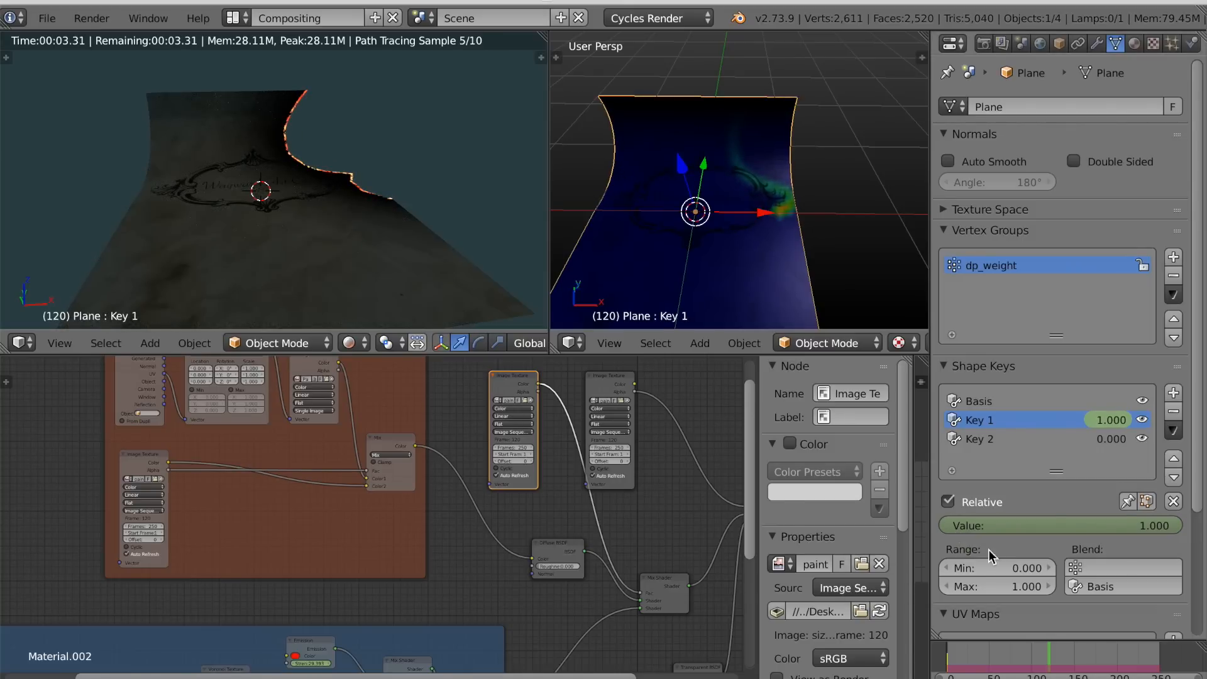
key("i")
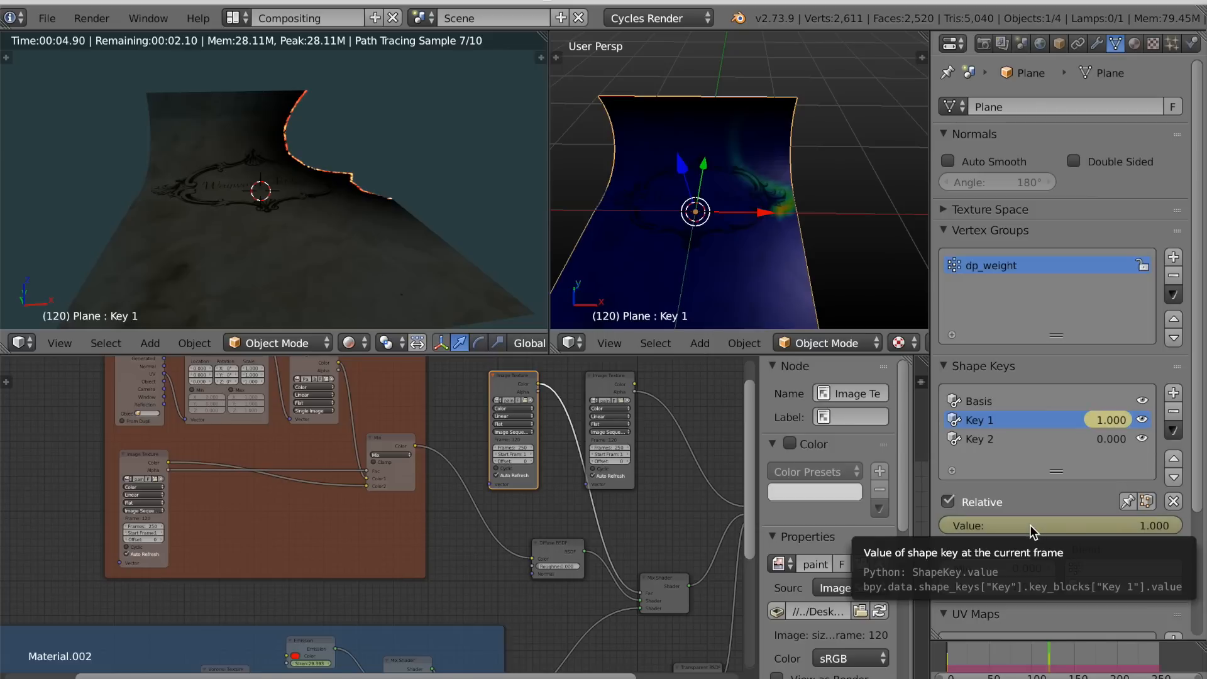
Keyframe the Key 2 shape value at 0 on frame 100 and at 1.000 on frame 200.
left_click(1032, 666)
left_click_drag(1032, 662, 1030, 664)
key("Right")
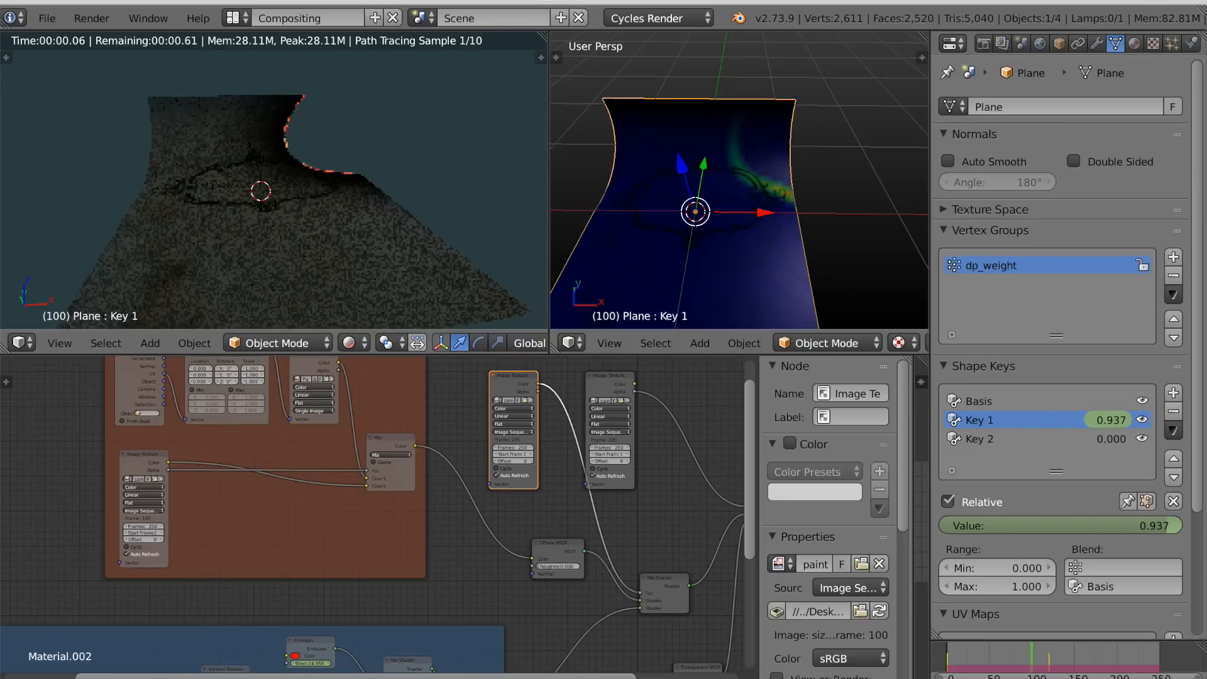
left_click(990, 440)
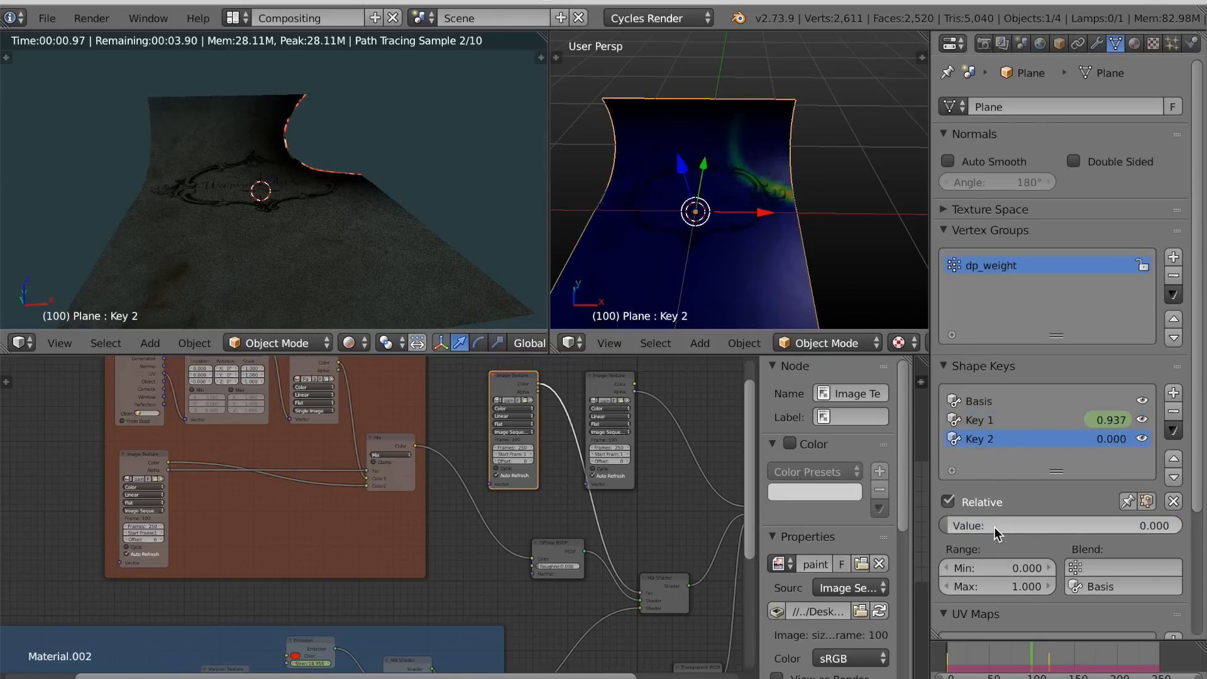
key("i")
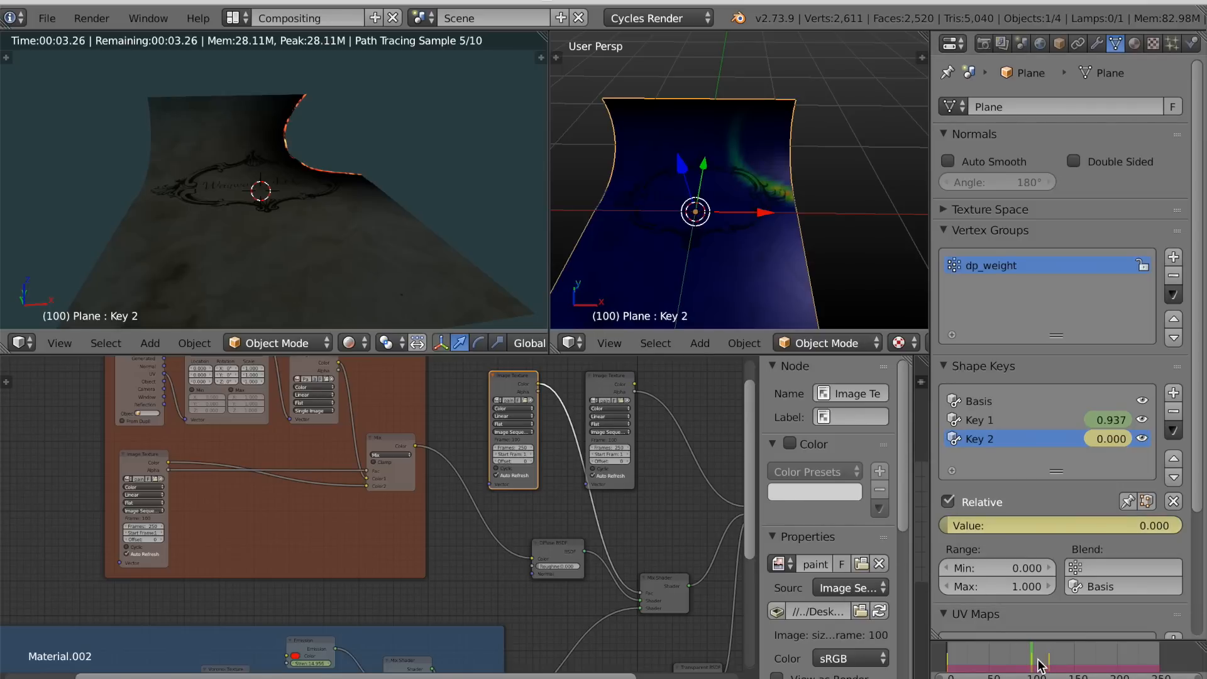
left_click_drag(1034, 665, 1118, 676)
key("Left")
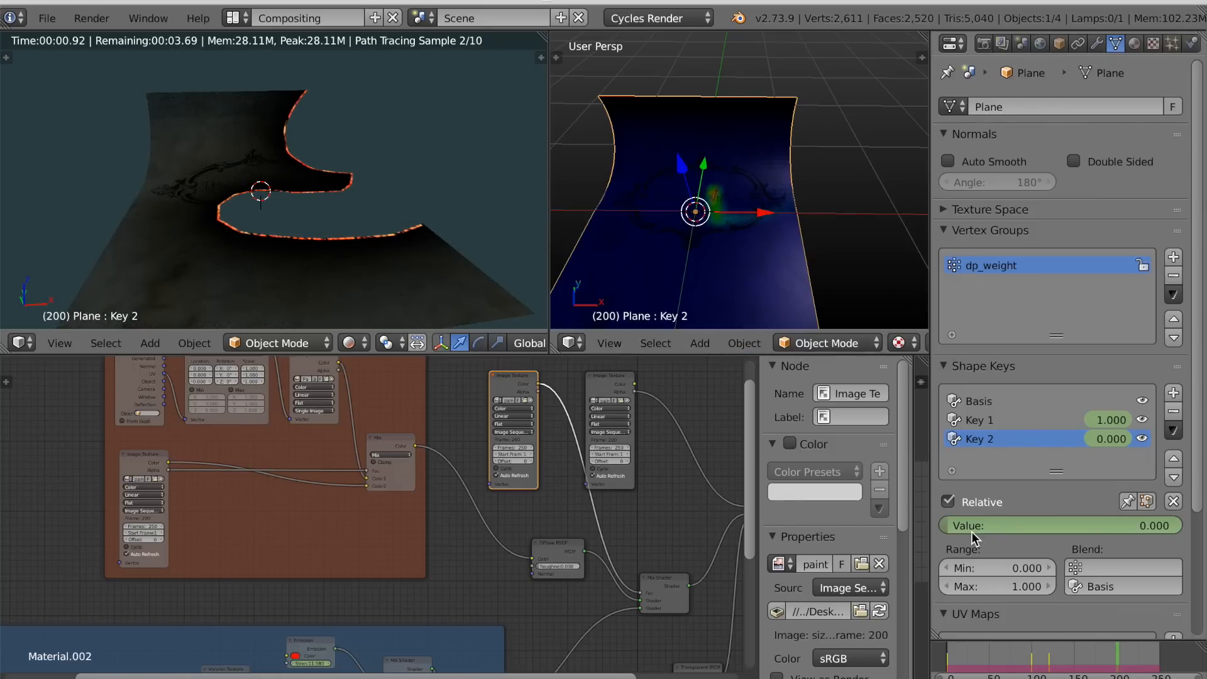
left_click_drag(959, 526, 1181, 526)
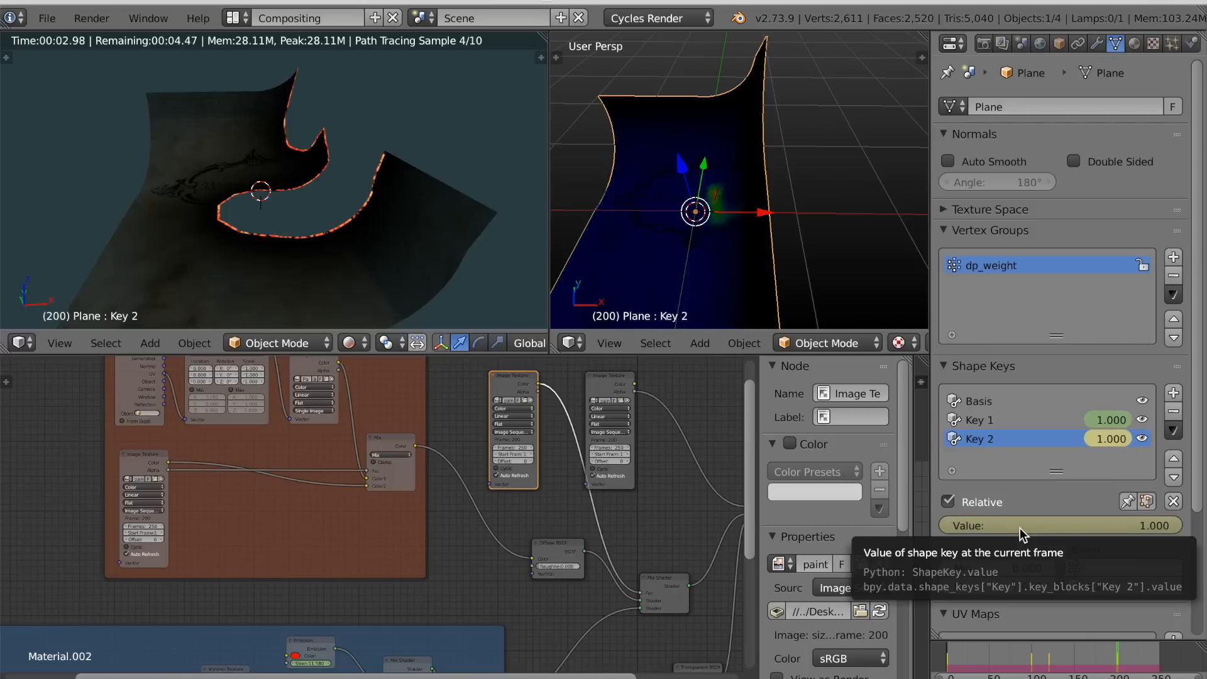
key("i")
Examine the curled paper from a lower angle in the rendered view and play back the curling animation.
middle_click_drag(398, 222, 424, 213)
scroll(423, 213, "up", 5)
scroll(422, 214, "down", 3)
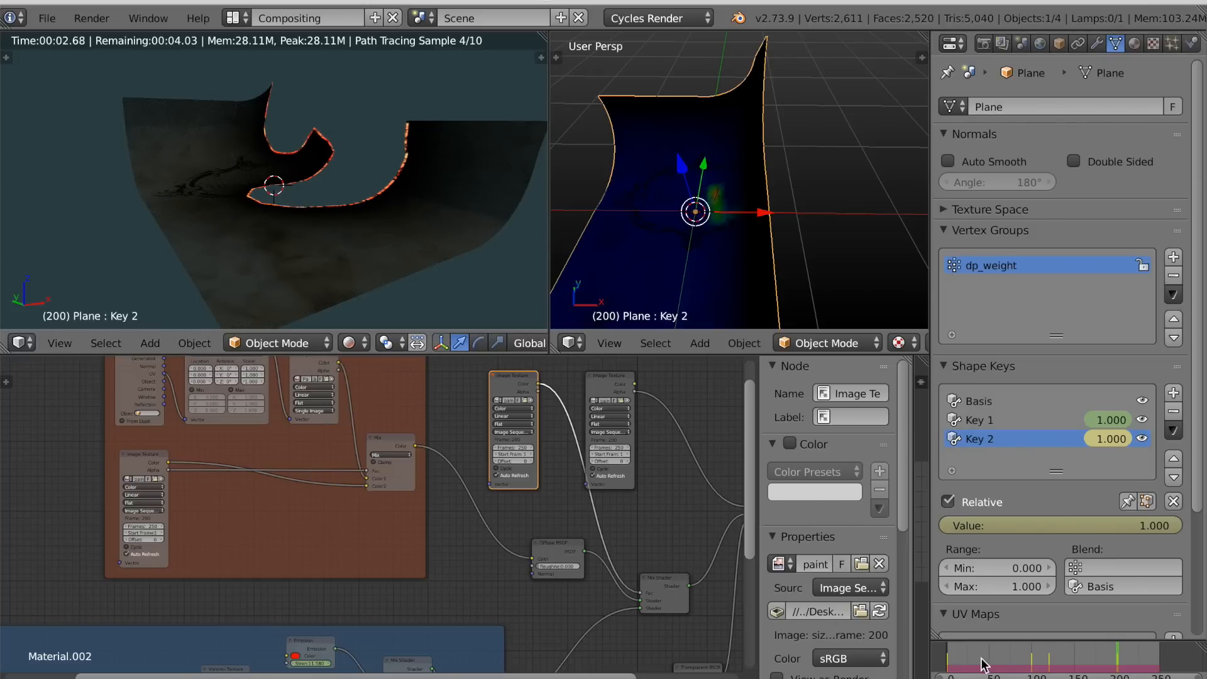
key("alt+a")
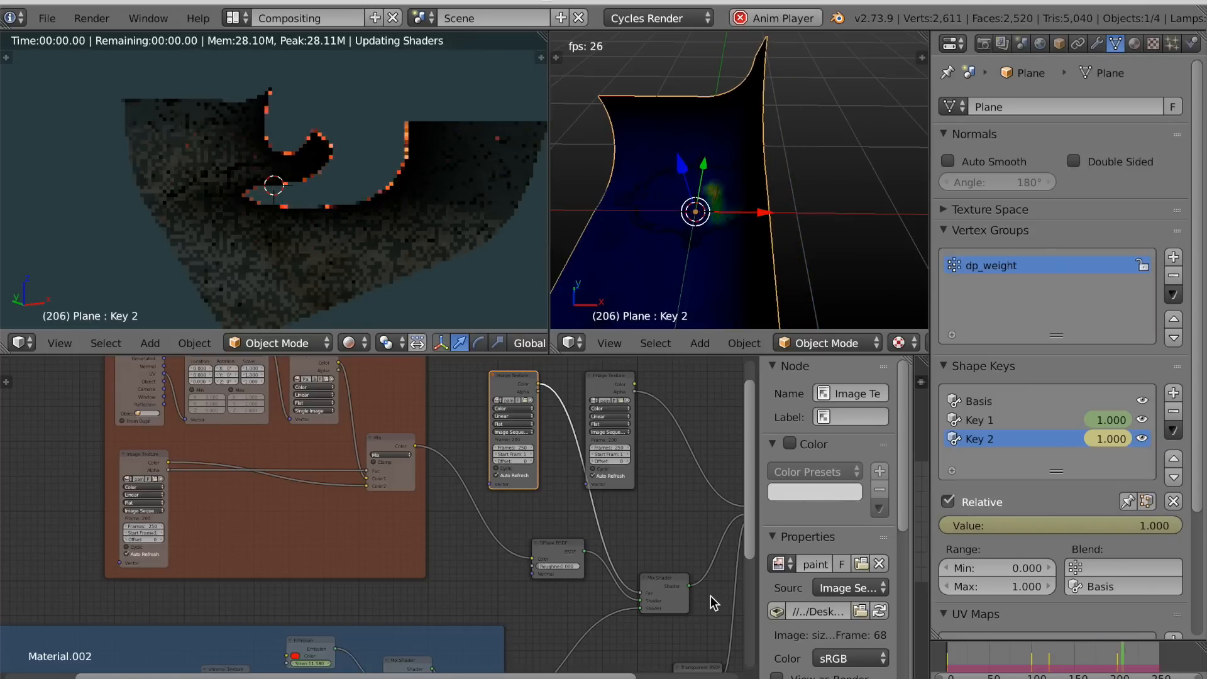
key("Escape")
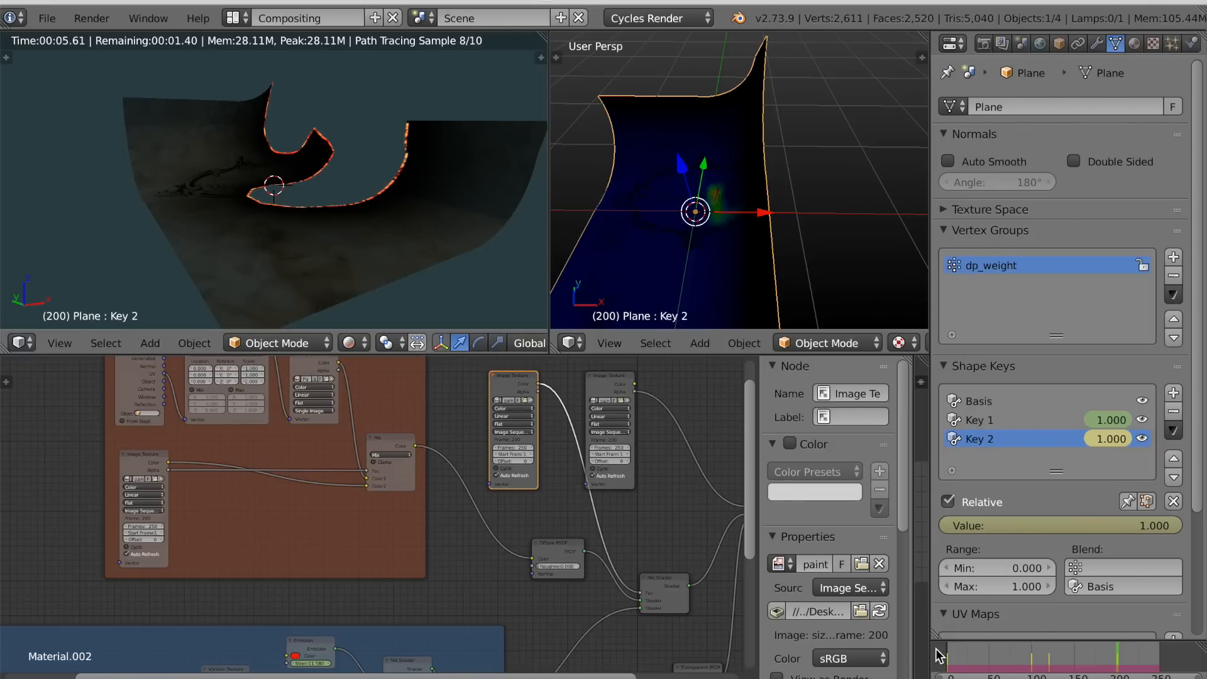
Return to frame 1 and apply Quick Smoke to the paper plane.
left_click(948, 654)
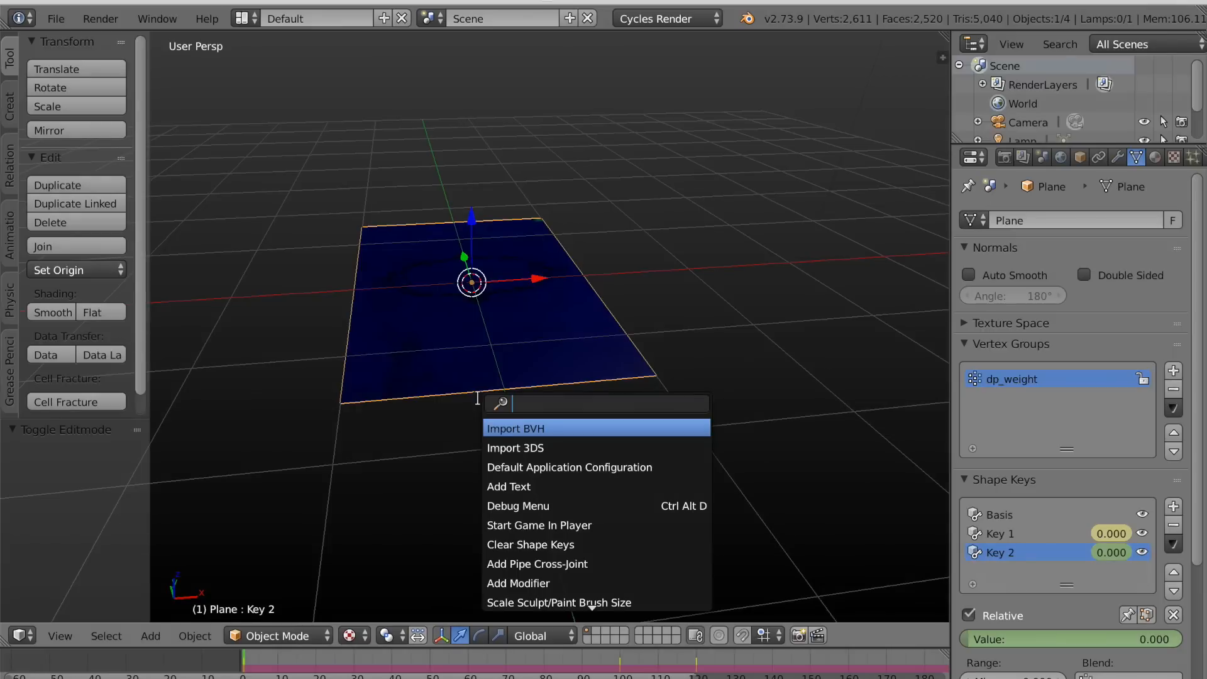
type("qui")
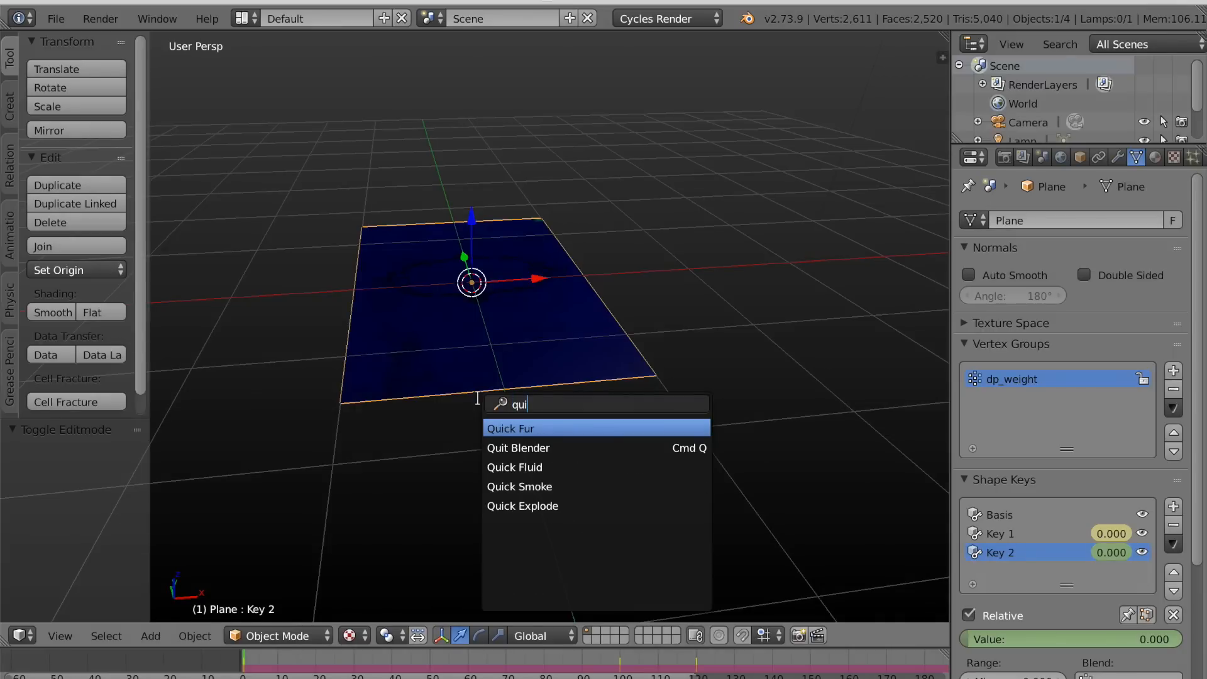
left_click(517, 487)
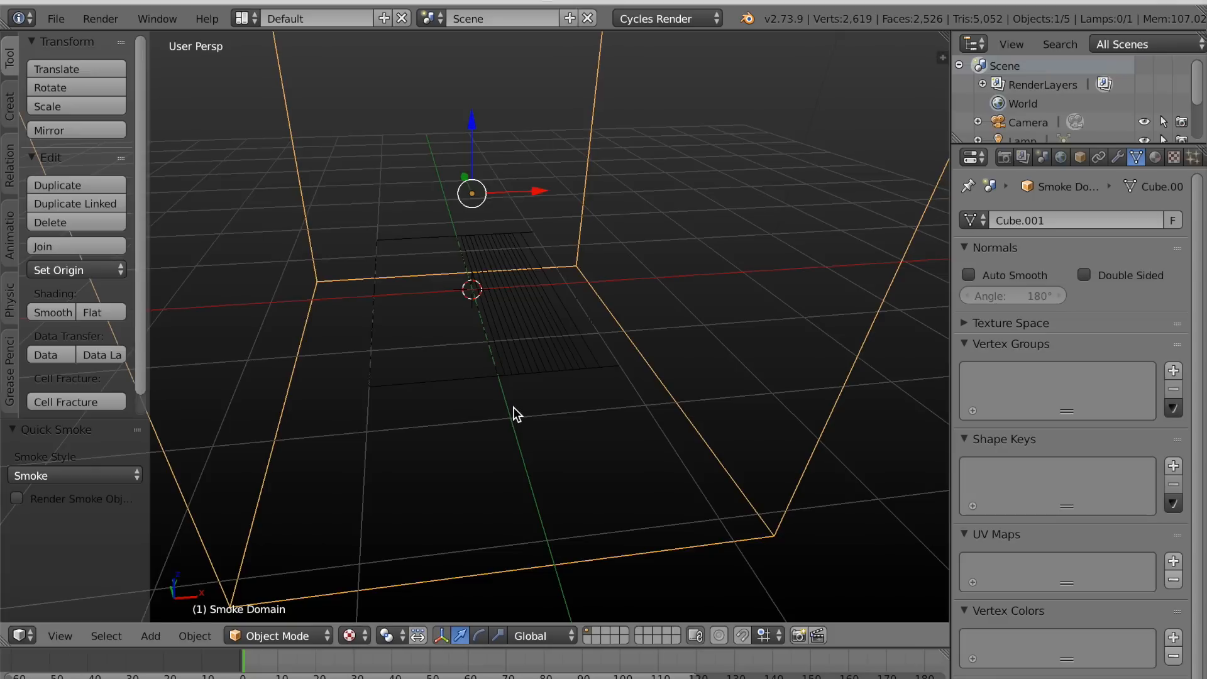
Set the paper plane's smoke flow type to Fire and its flow vertex group to dp_weight.
right_click(504, 372)
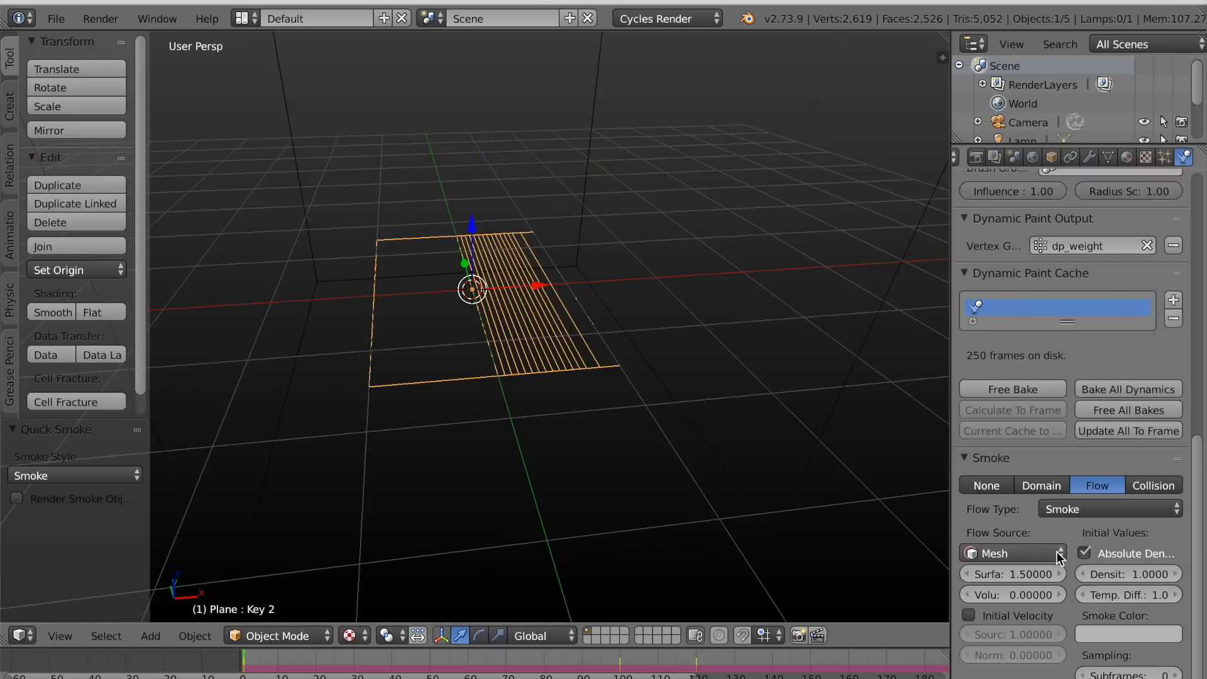
left_click(1070, 512)
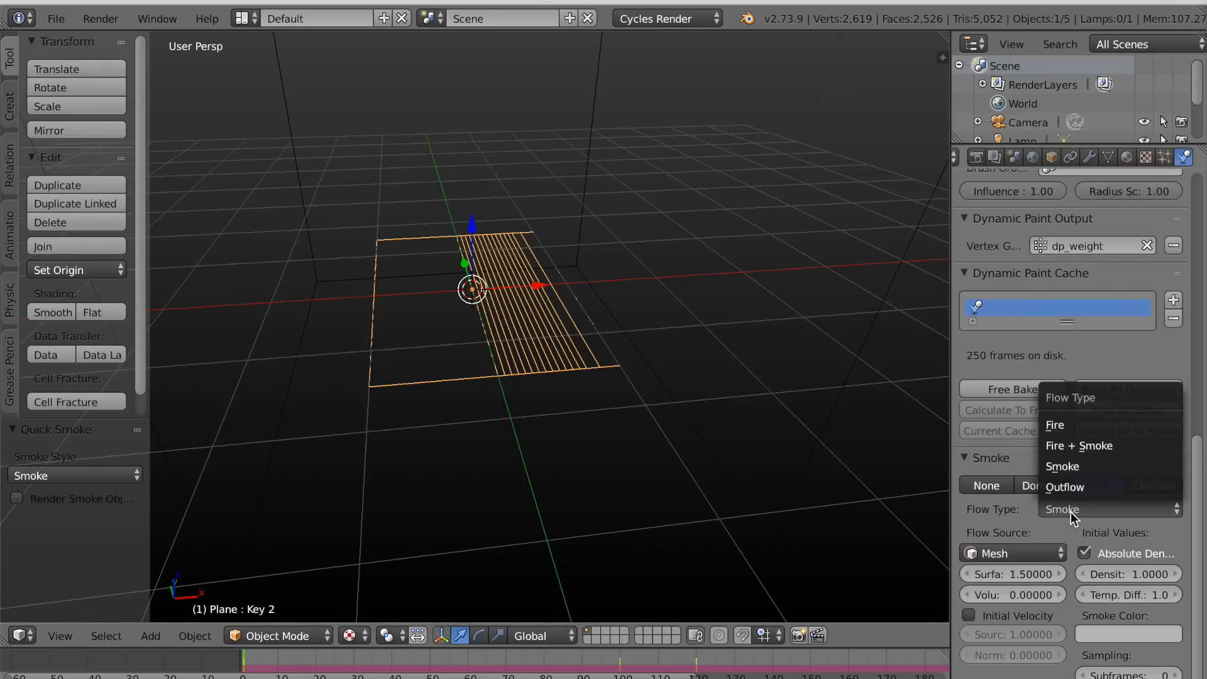
left_click(1059, 427)
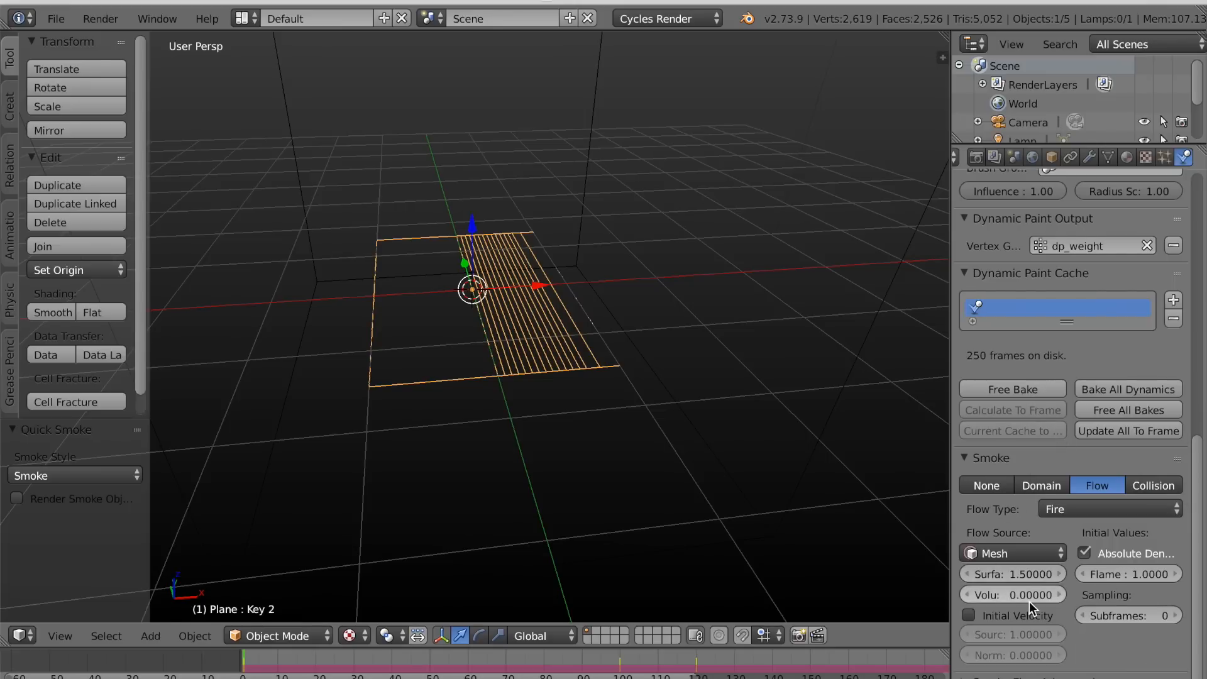
scroll(1028, 601, "up", 4)
scroll(1058, 671, "down", 8)
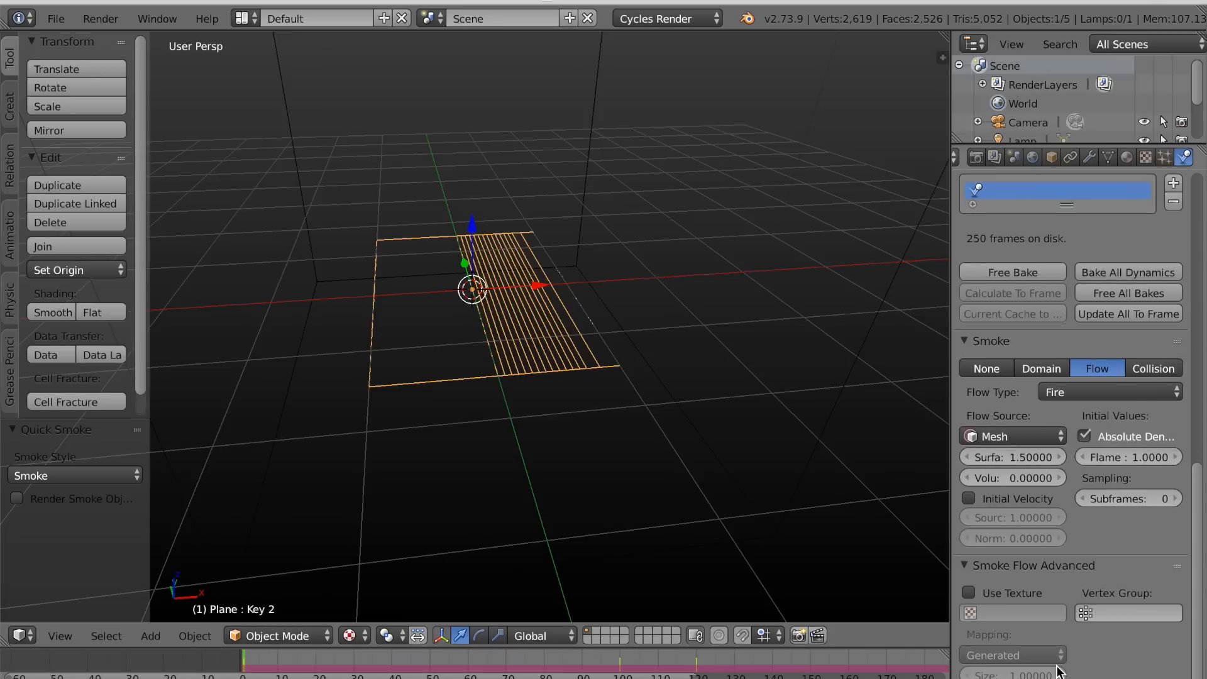
left_click(1098, 612)
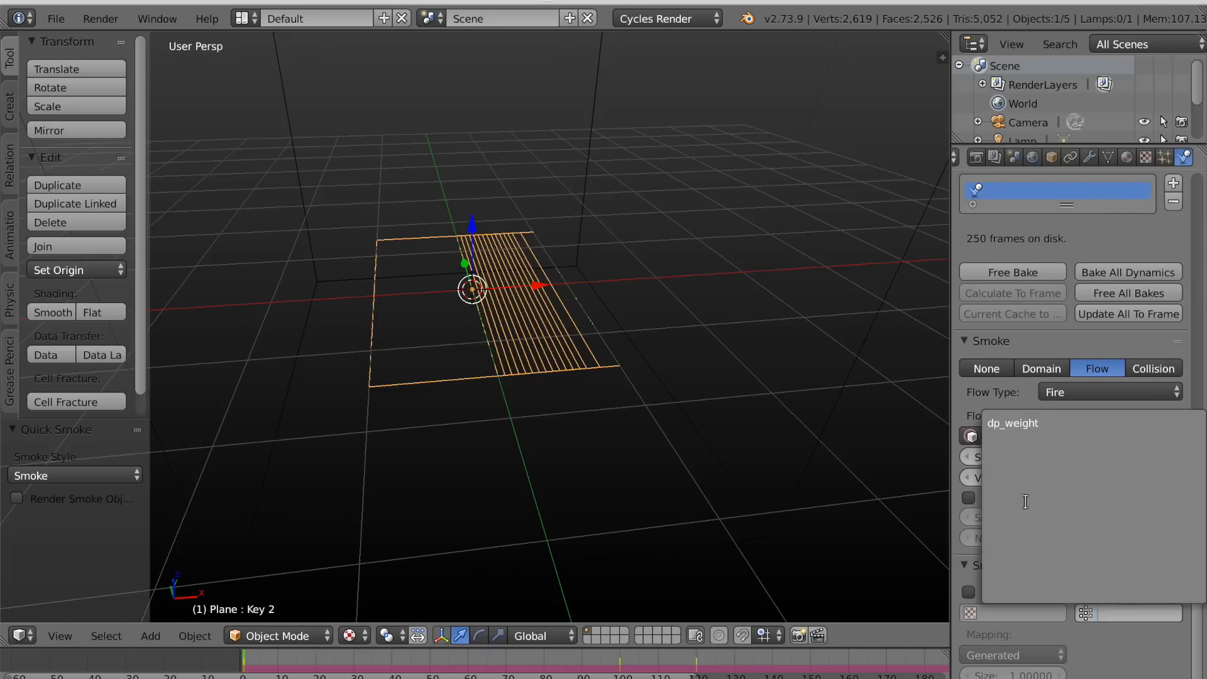
left_click(1013, 422)
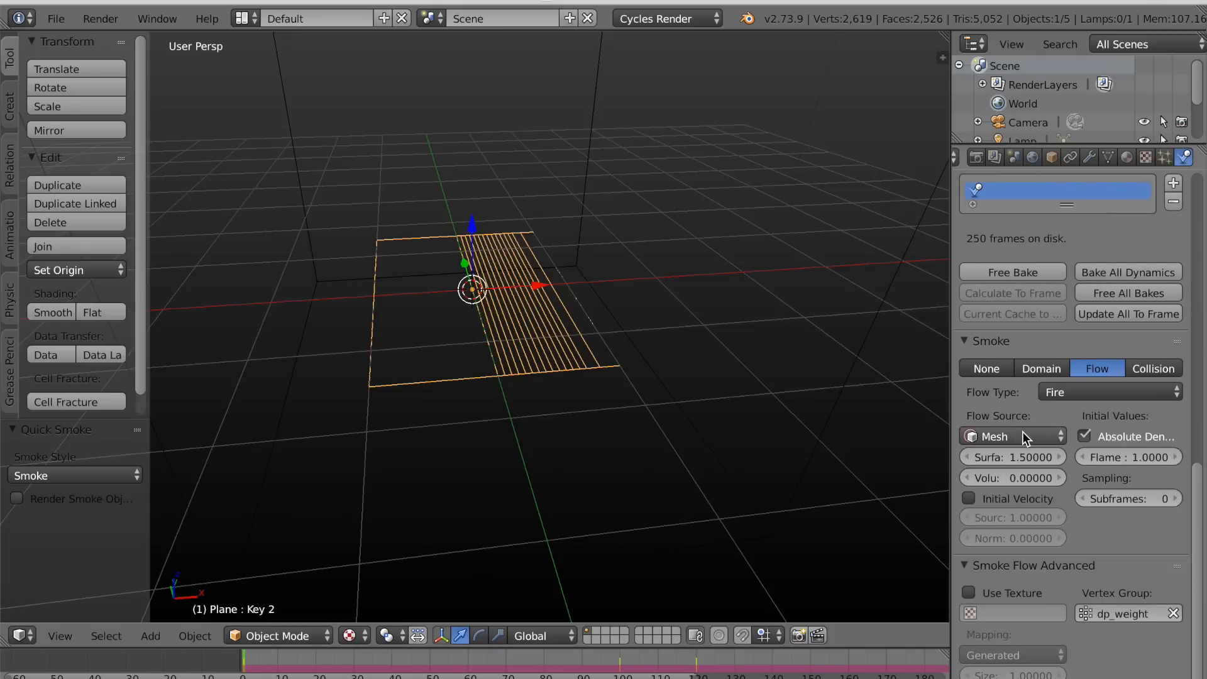
Play back the animation to preview the fire emitted from the paper plane.
scroll(1021, 431, "up", 8)
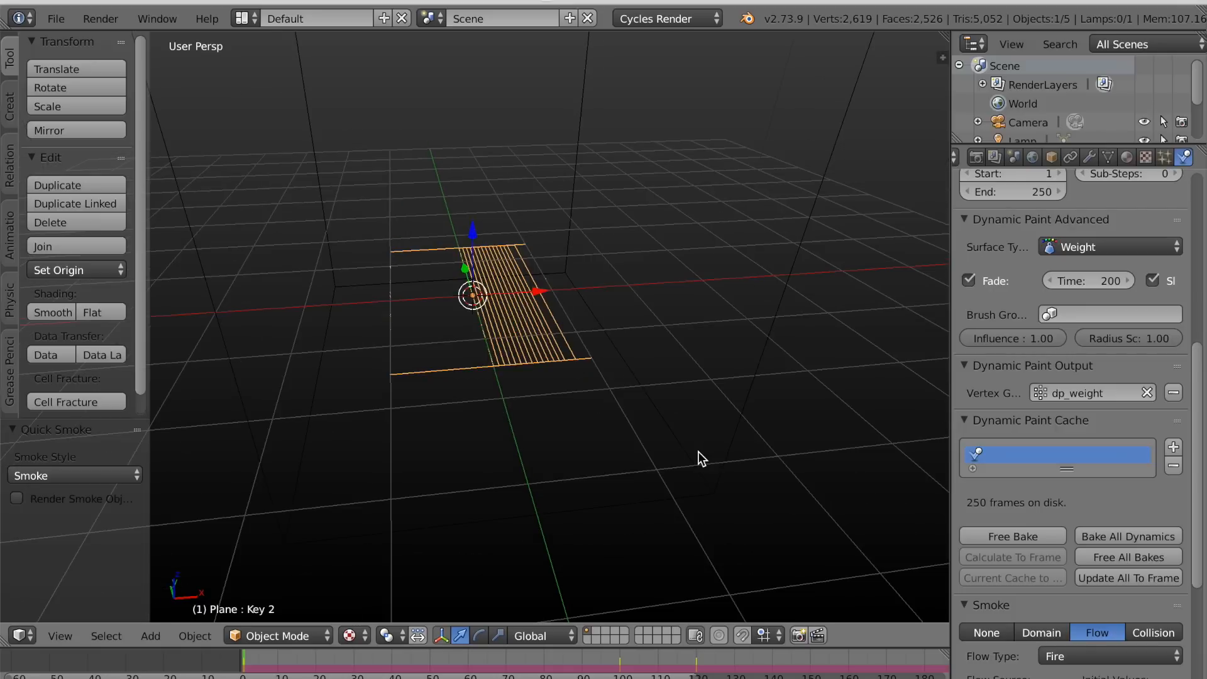
key("alt+a")
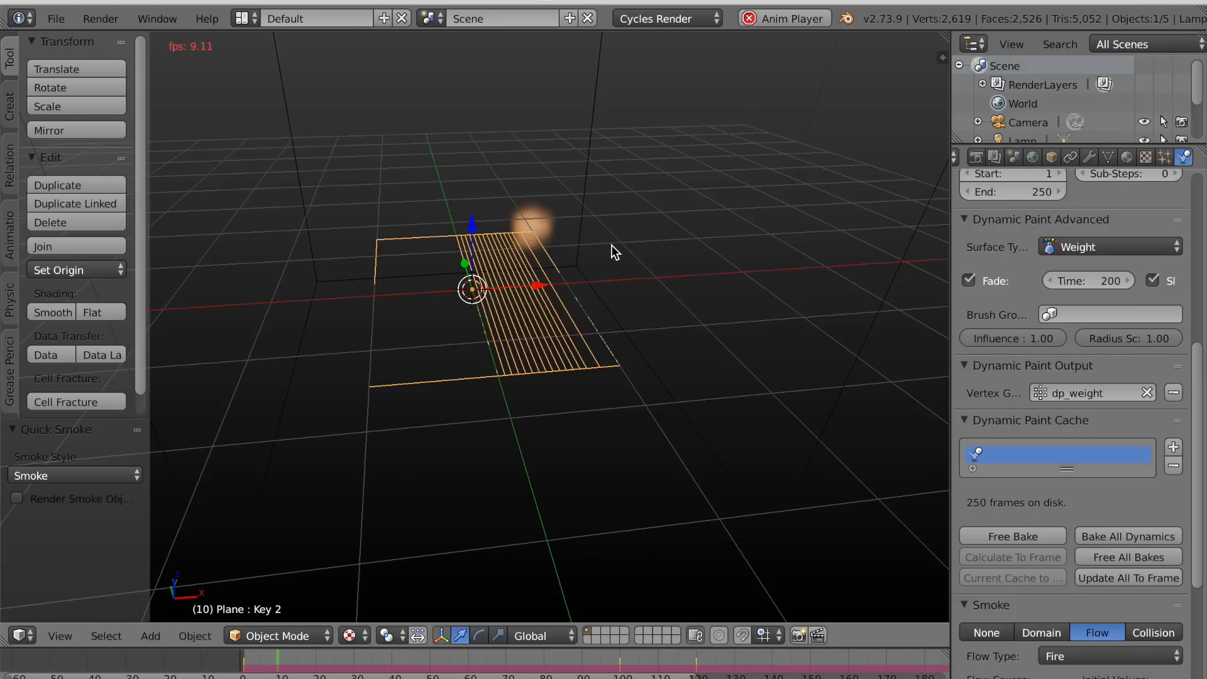
scroll(610, 244, "up", 3)
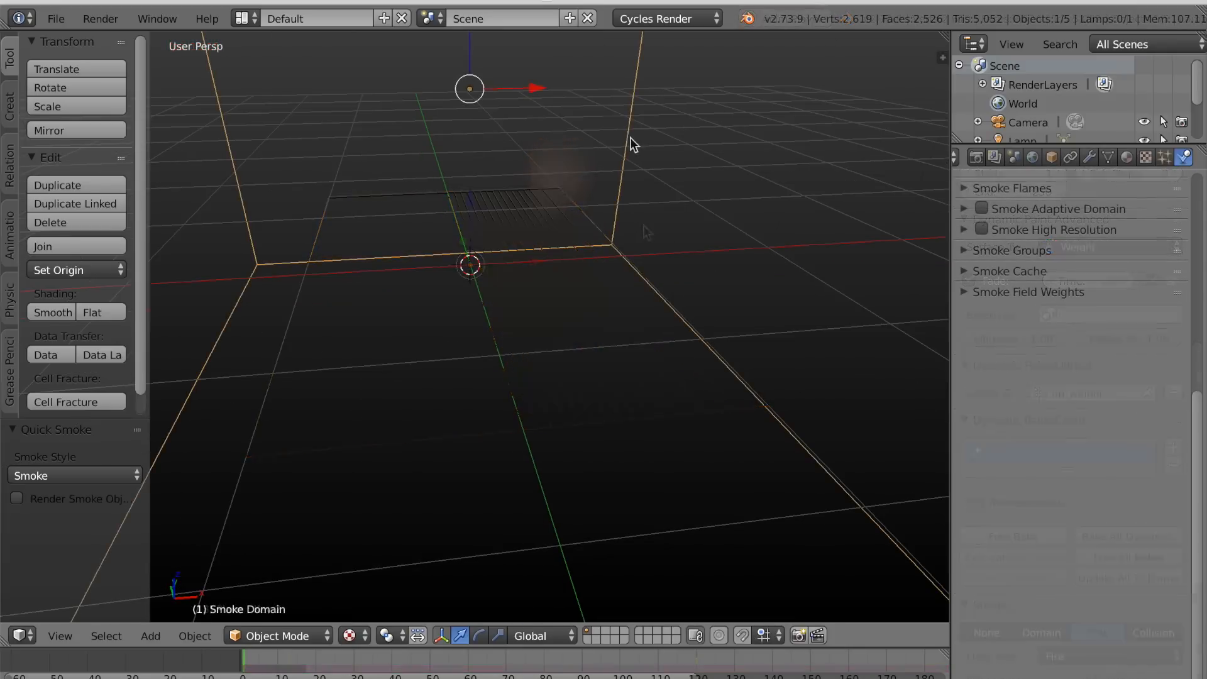
Enable Smoke Adaptive Domain and Smoke High Resolution on the smoke domain.
scroll(783, 360, "down", 2)
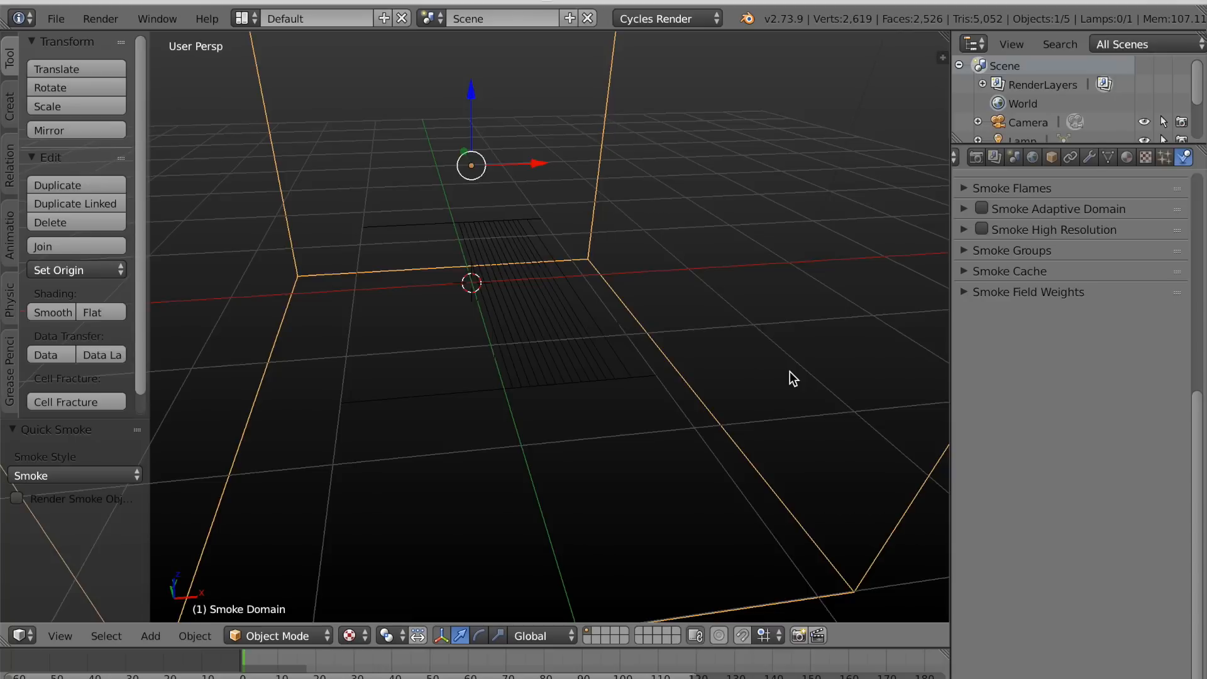
scroll(789, 372, "down", 2)
left_click(981, 208)
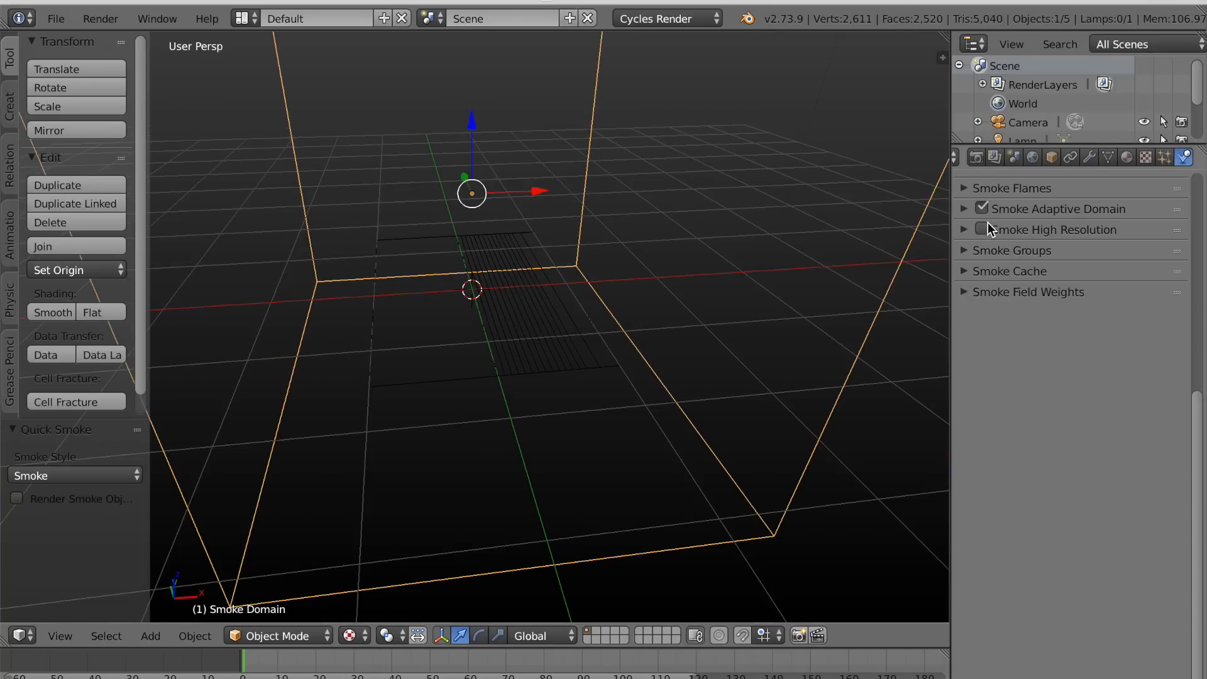
scroll(983, 255, "up", 5)
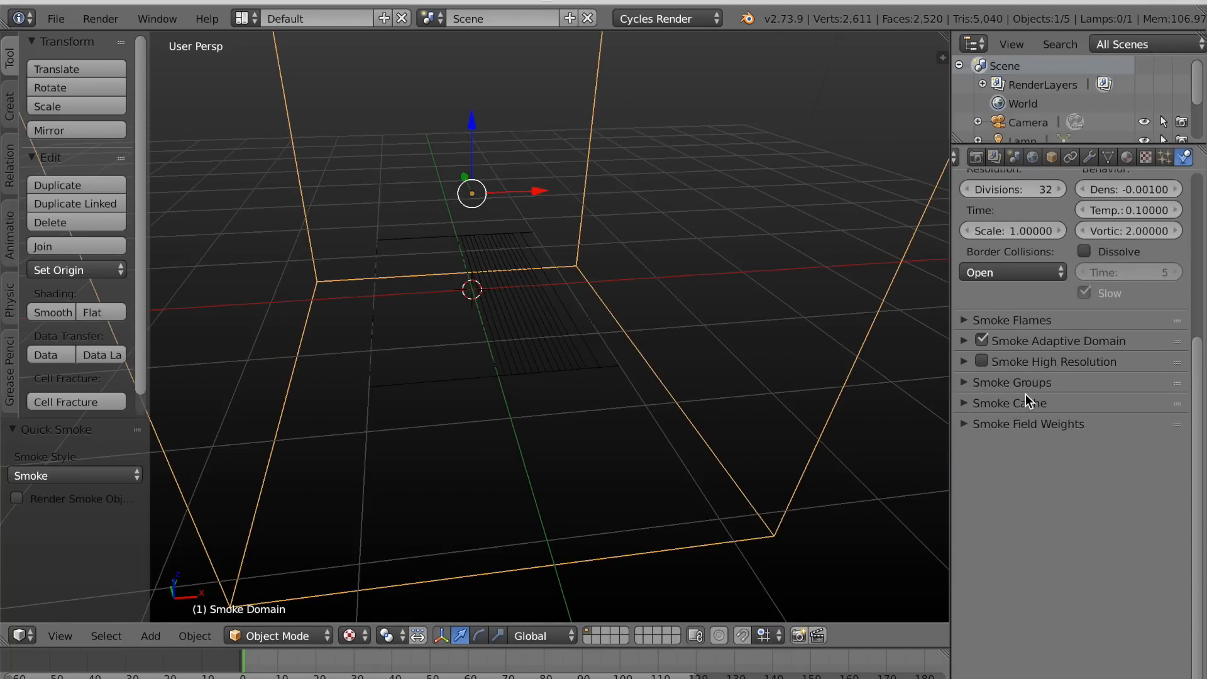
scroll(1025, 394, "up", 1)
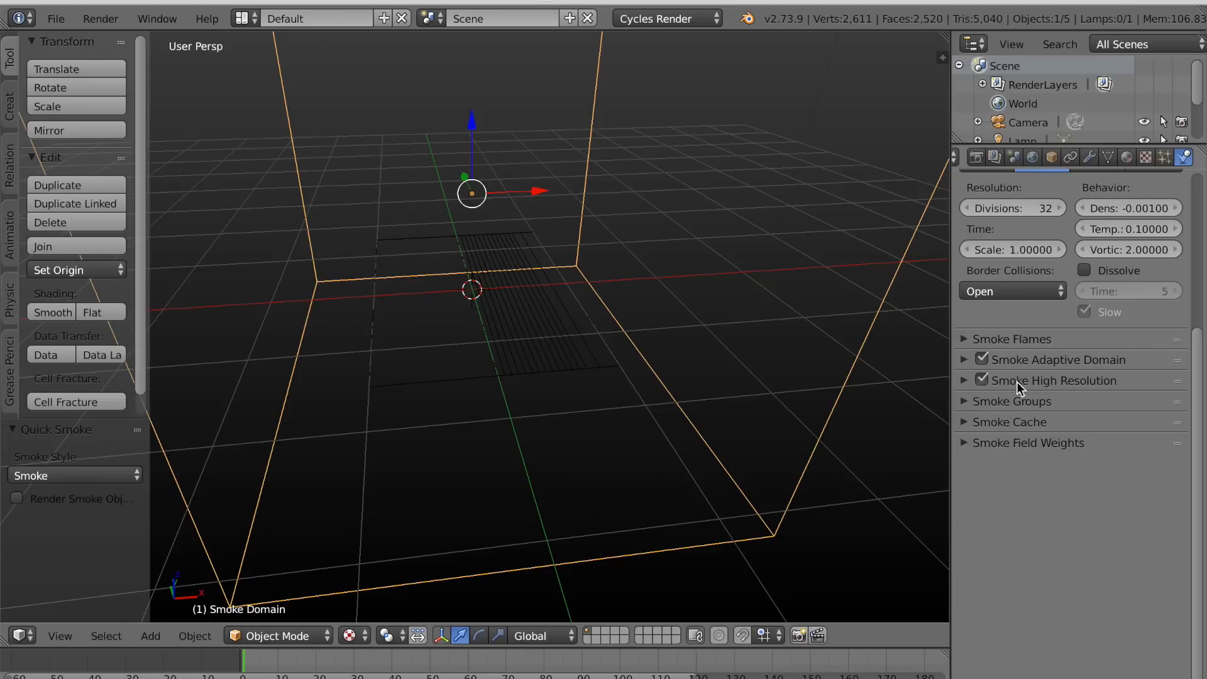
Turn on Dissolve for the smoke domain and set its dissolve time to 7.
left_click(1083, 271)
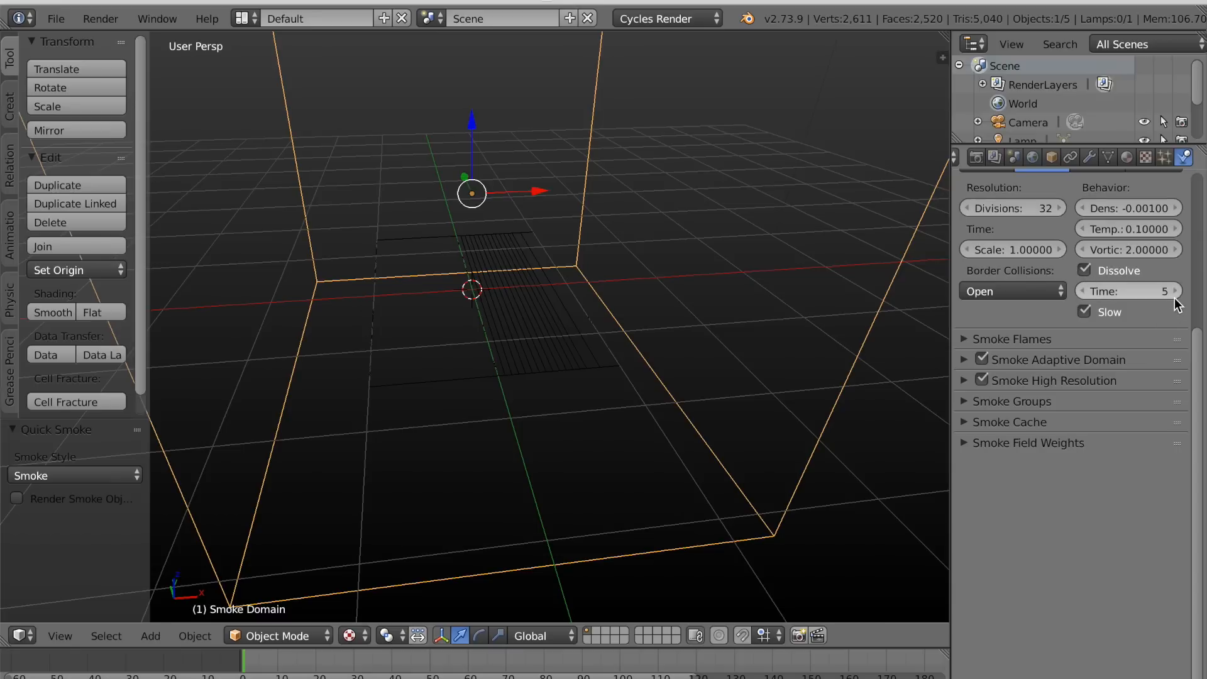
left_click(1174, 291)
left_click(1174, 291)
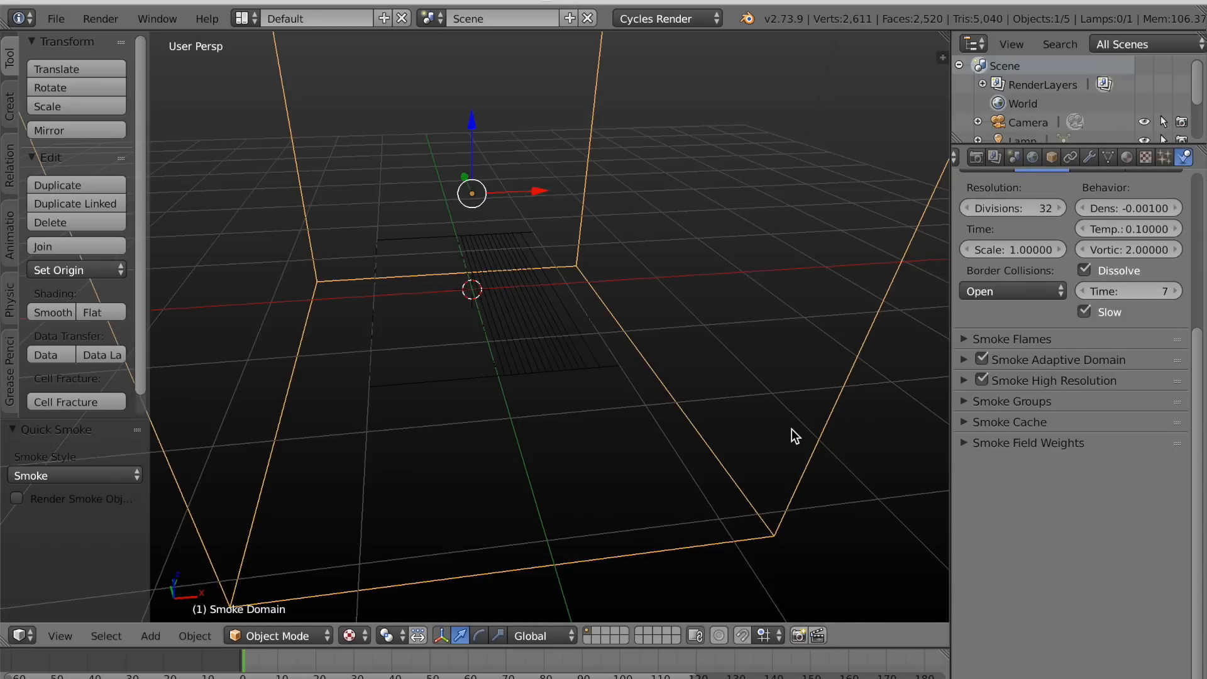
Play back the fire simulation and examine the flames inside the domain from different angles.
scroll(789, 429, "down", 2)
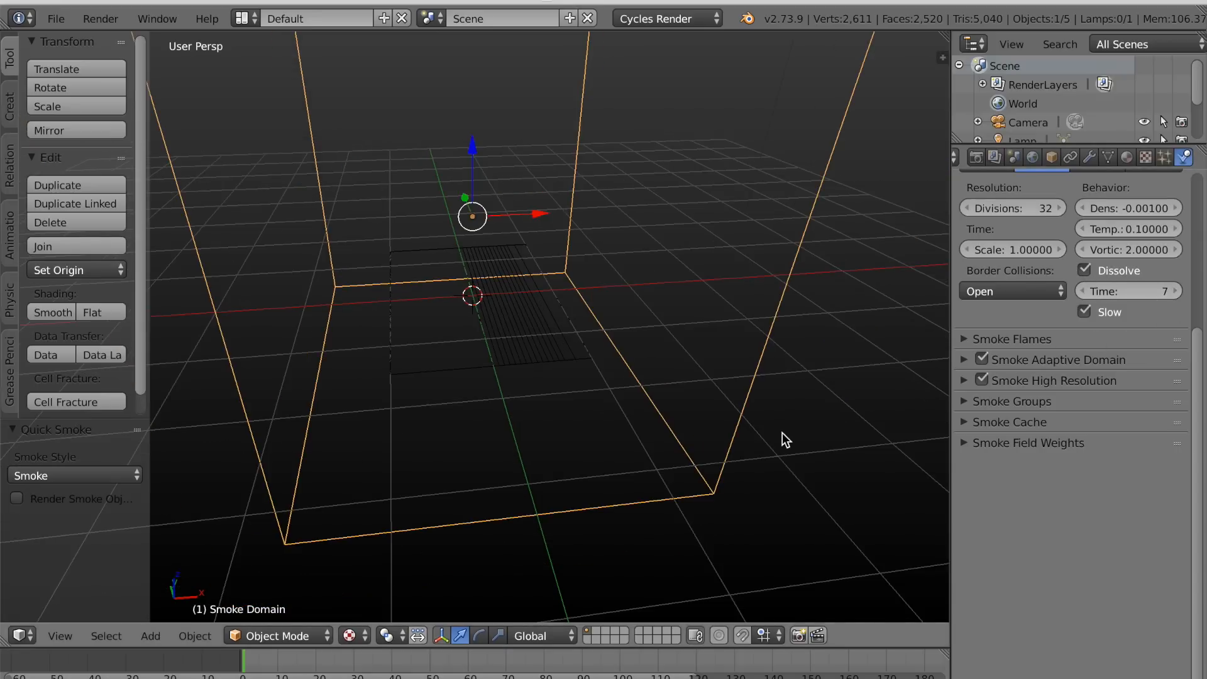
scroll(784, 438, "up", 1)
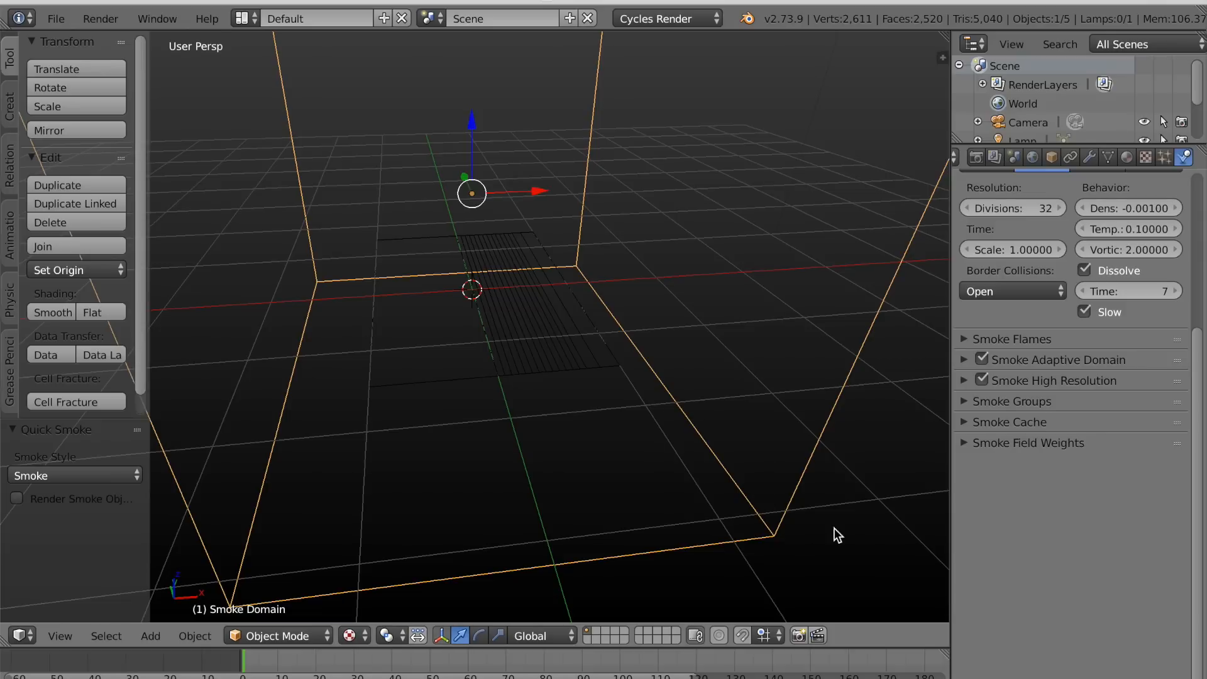
scroll(722, 314, "down", 1)
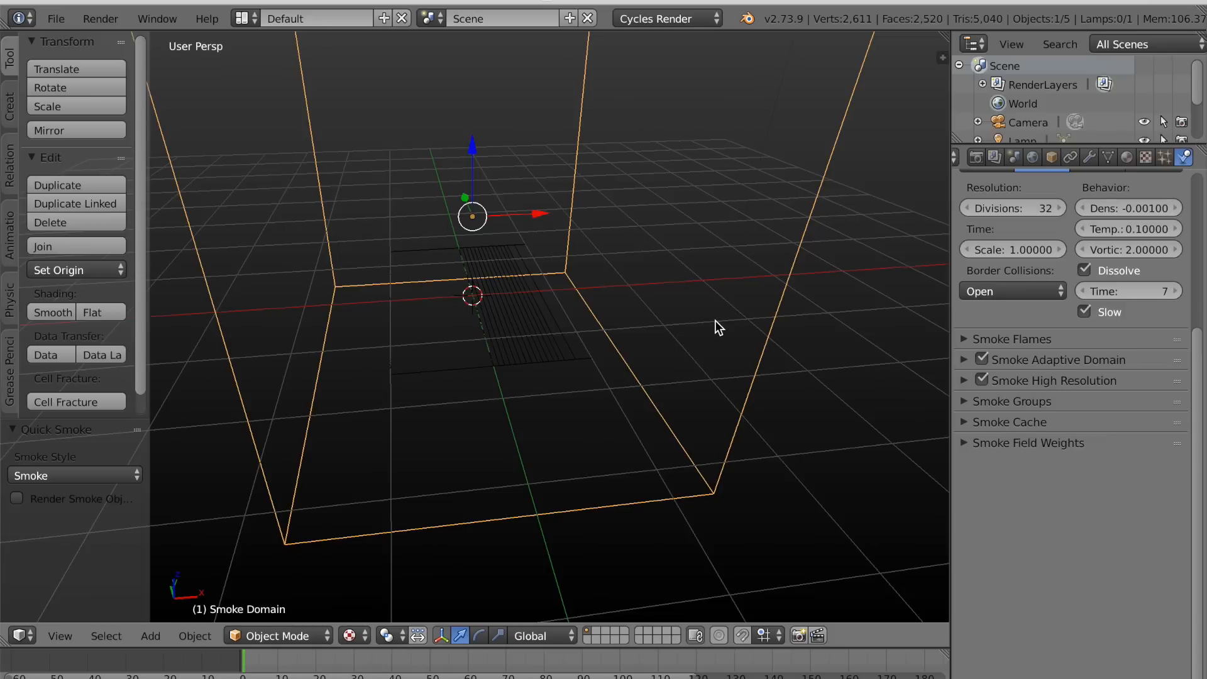
scroll(714, 320, "down", 1)
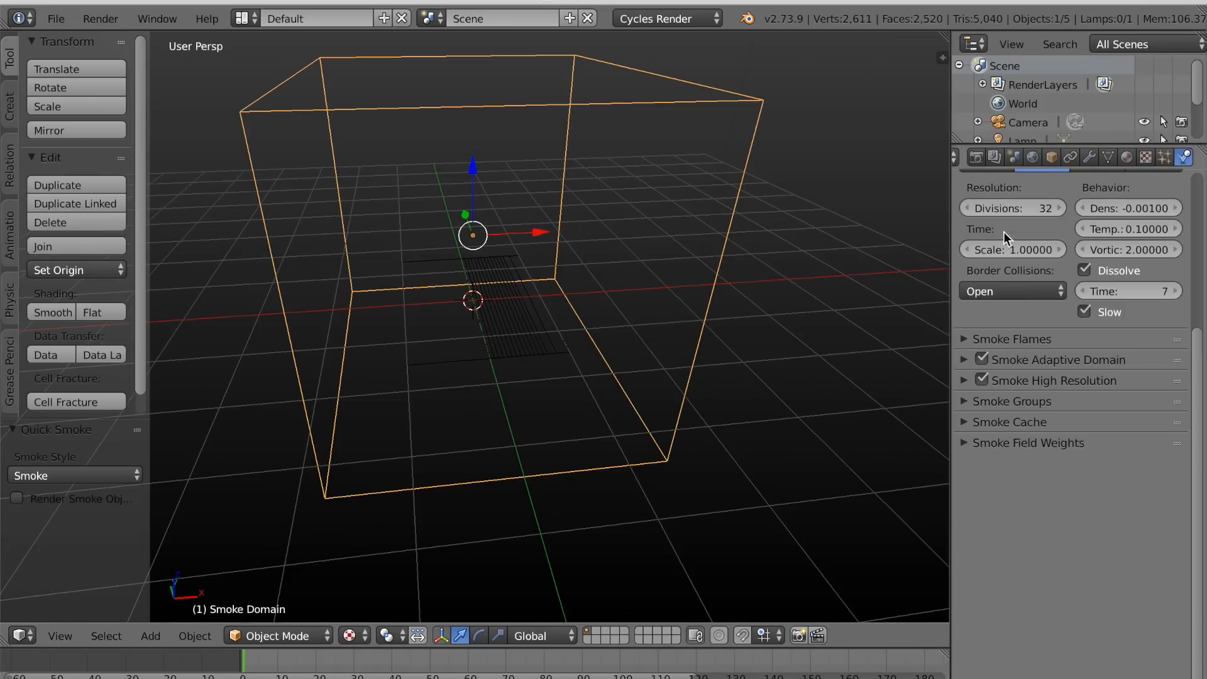
scroll(673, 383, "down", 1)
scroll(669, 386, "up", 3)
mouse_move(668, 387)
middle_mouse_down()
mouse_move(713, 367)
mouse_move(677, 376)
middle_mouse_up()
scroll(678, 376, "up", 1)
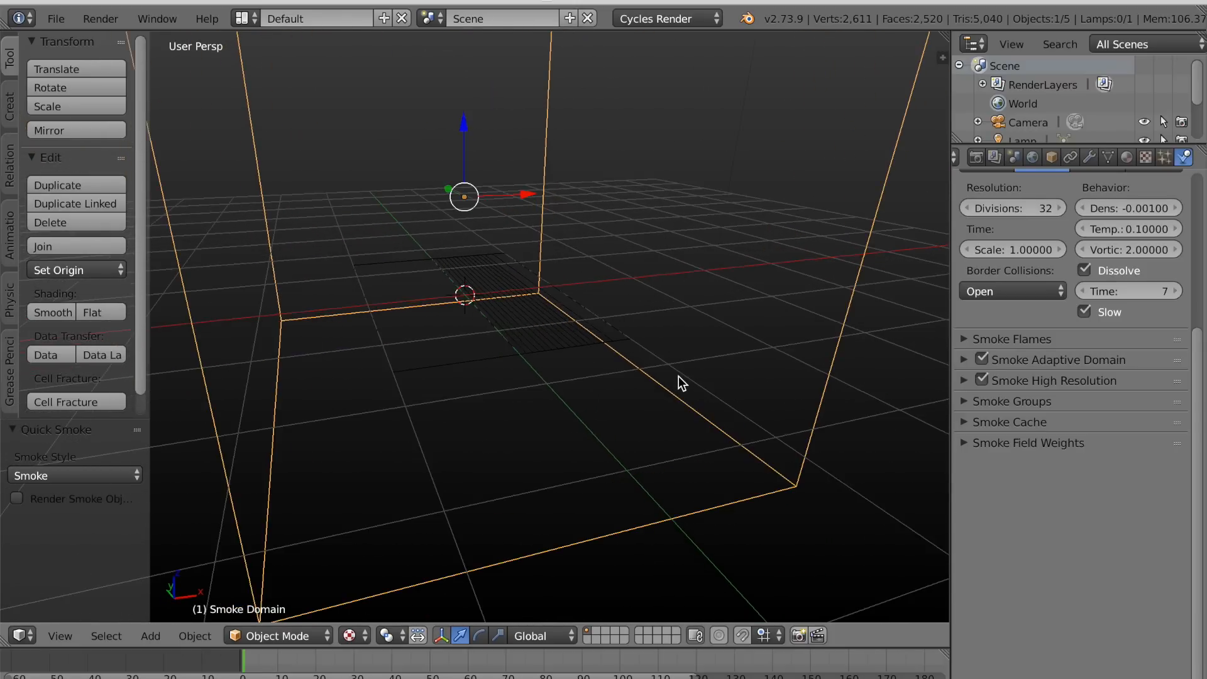
key("alt+a")
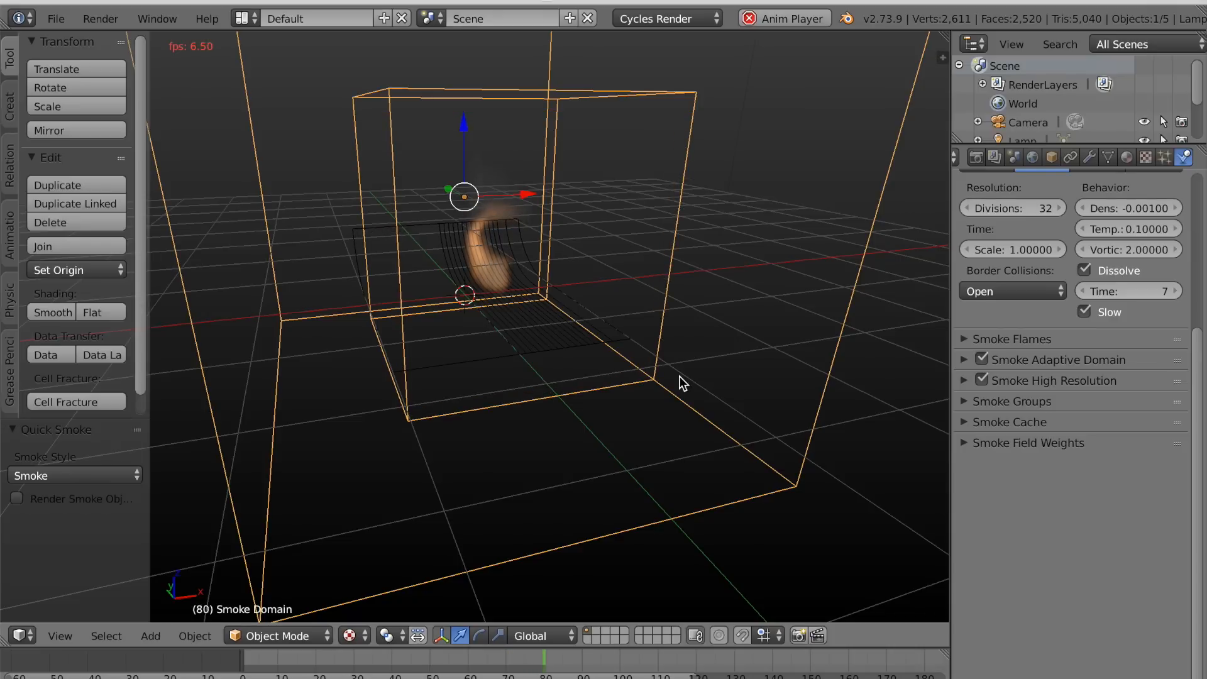
scroll(640, 398, "up", 1)
scroll(640, 398, "up", 1)
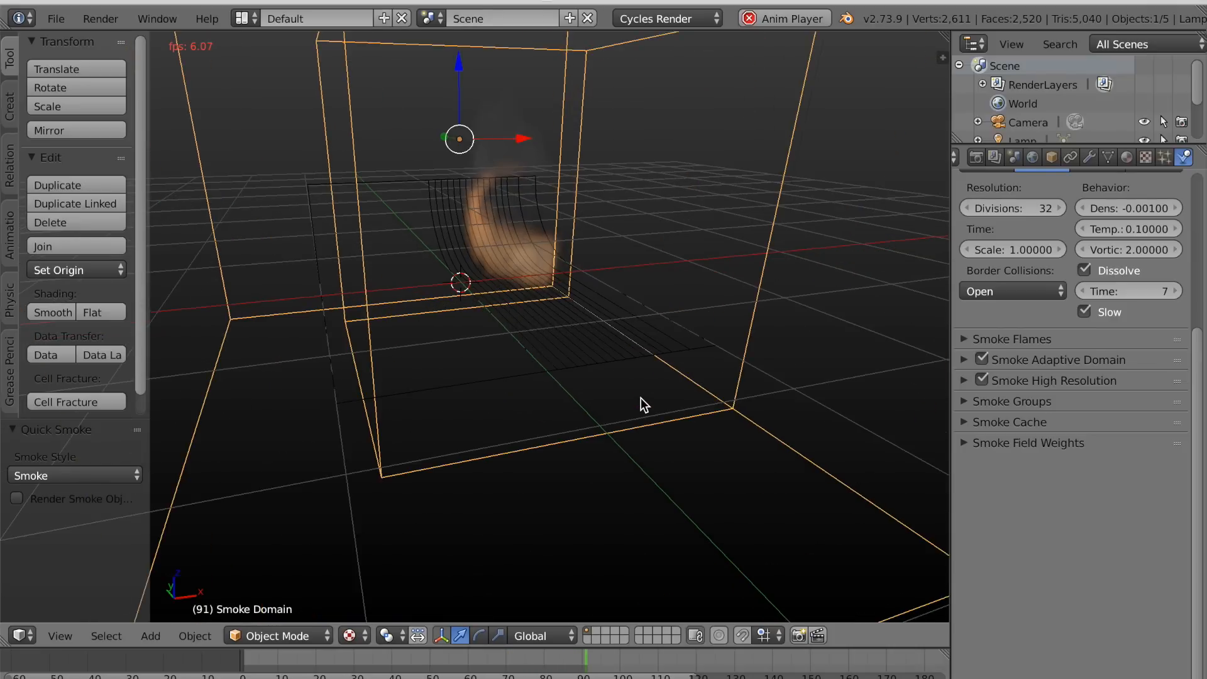
middle_click_drag(653, 399, 658, 401)
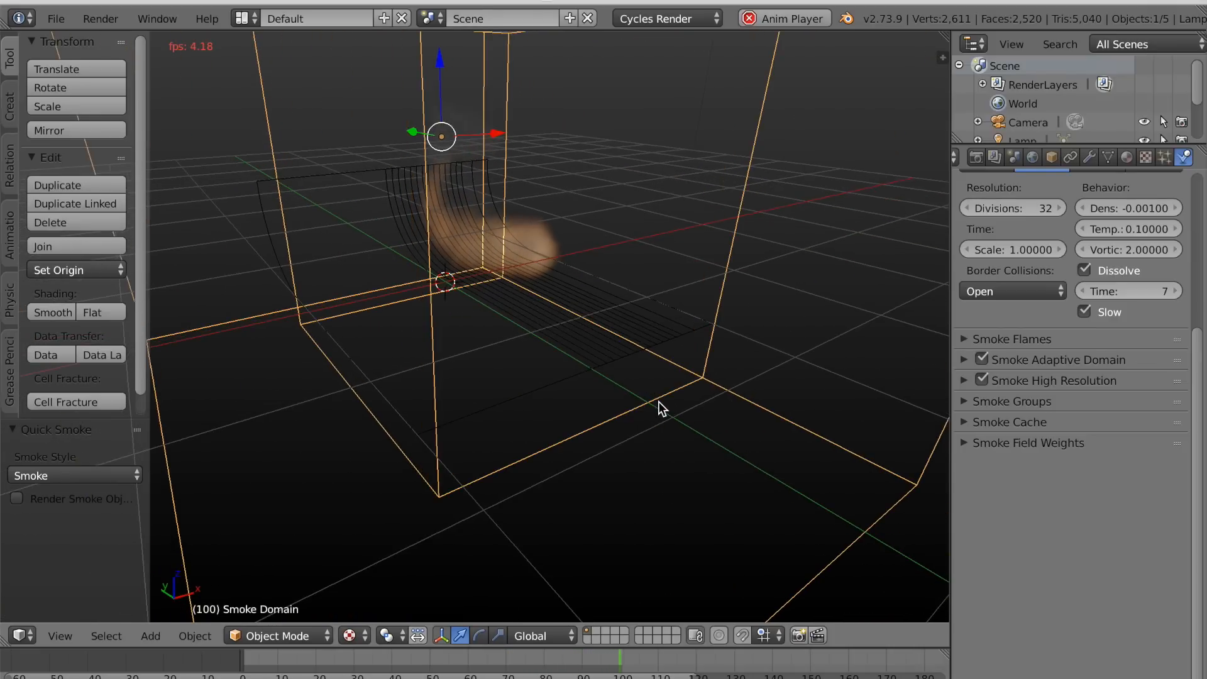
scroll(658, 401, "down", 2)
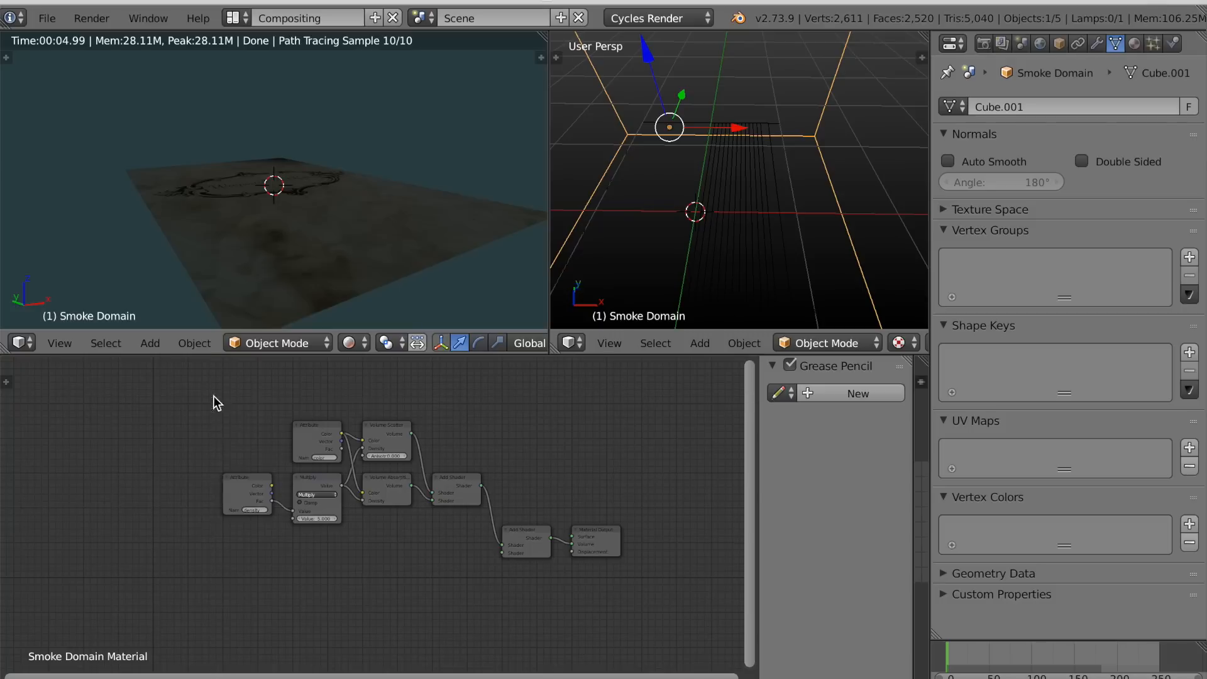
Replace the smoke domain material's default shader nodes with the Fire Shader group, connected to the Material Output's Volume input.
left_click_drag(213, 396, 526, 624)
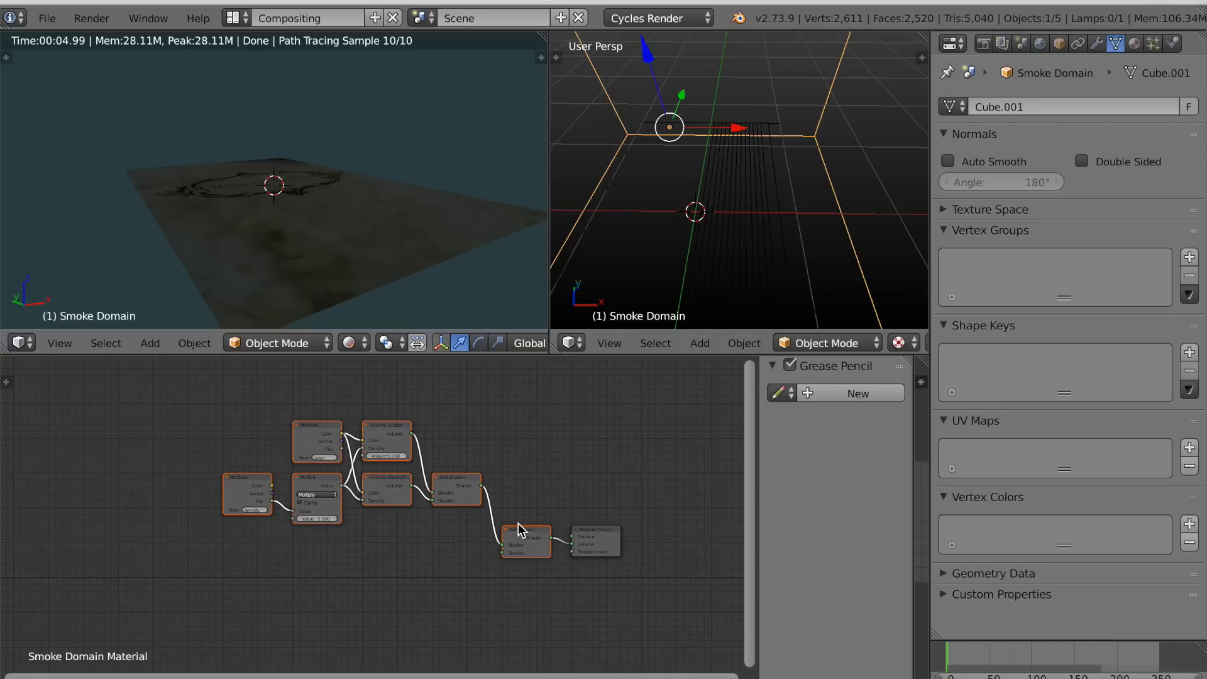
key("x")
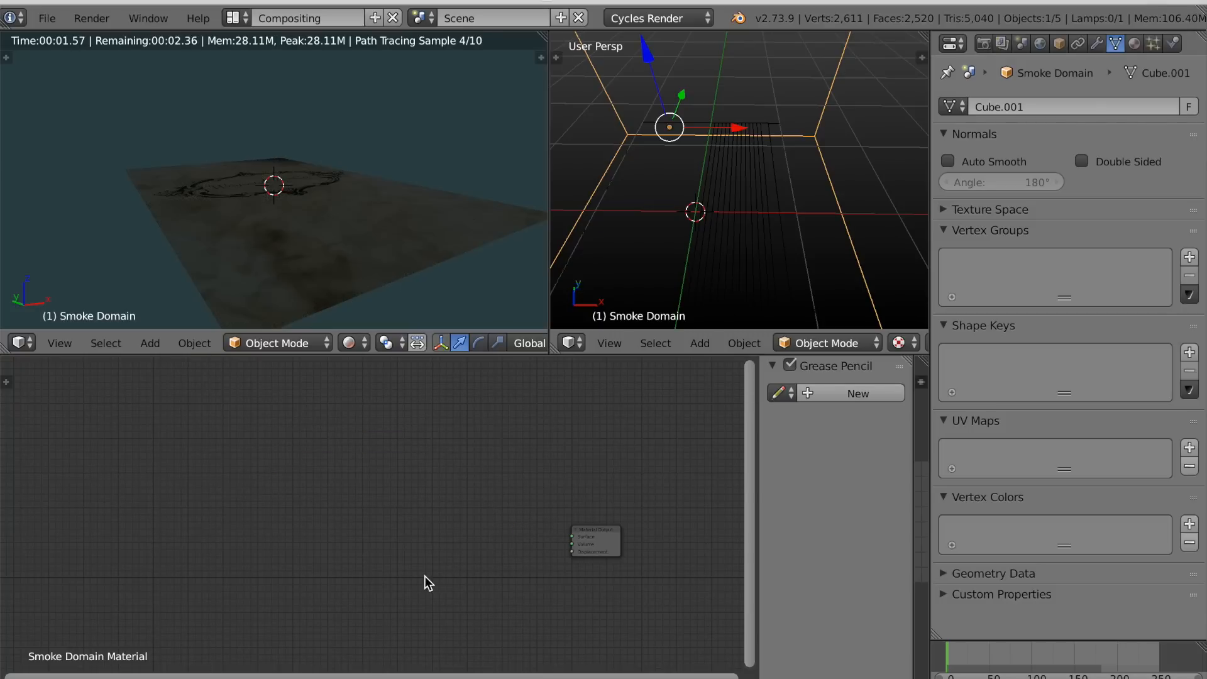
key("shift+a")
mouse_move(237, 676)
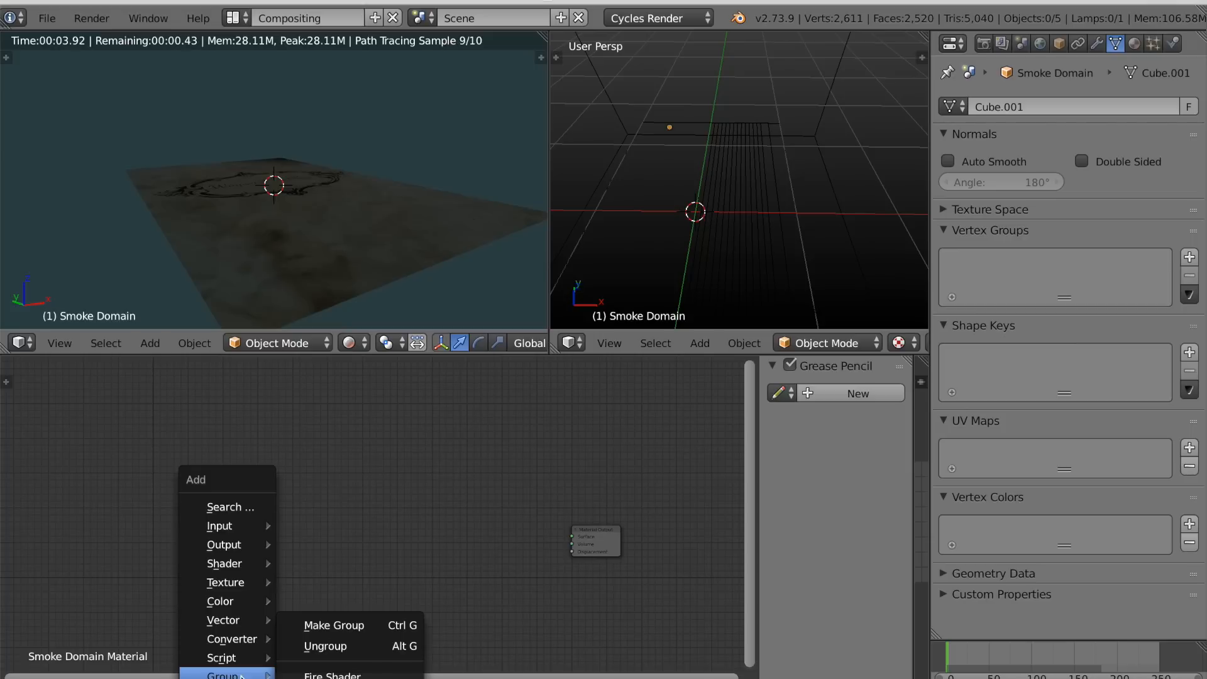
left_click(338, 675)
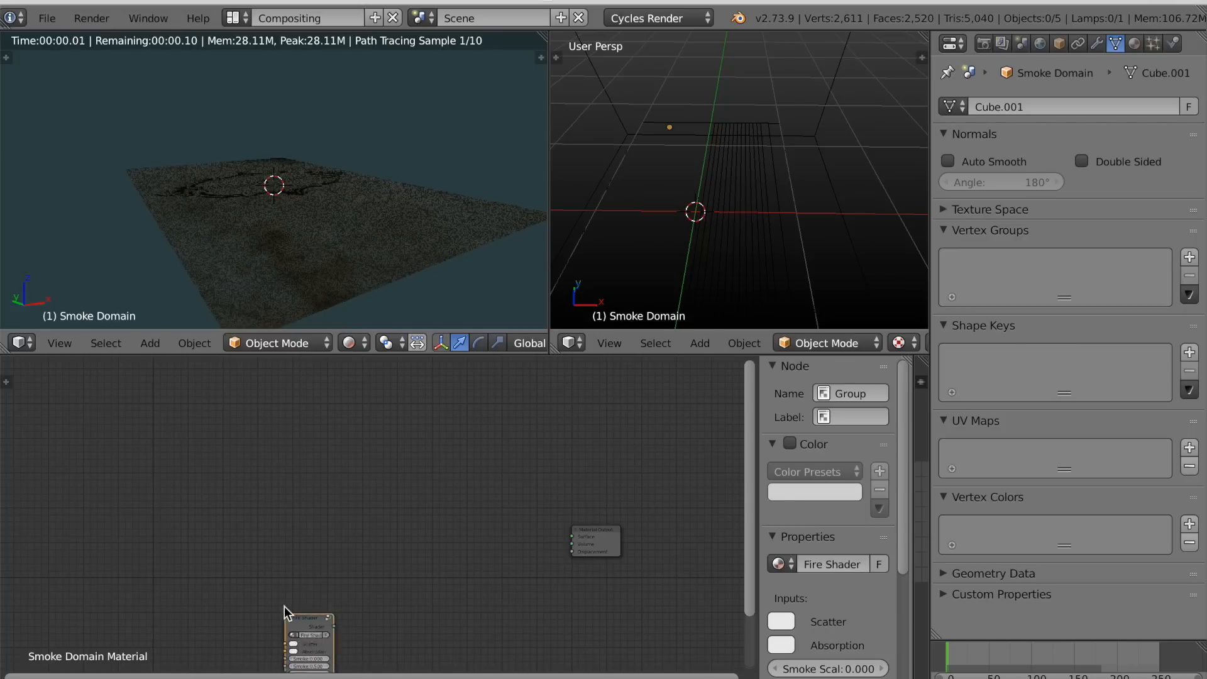
left_click(304, 483)
scroll(400, 552, "up", 5)
middle_click_drag(369, 550, 265, 540)
left_click_drag(238, 484, 558, 553)
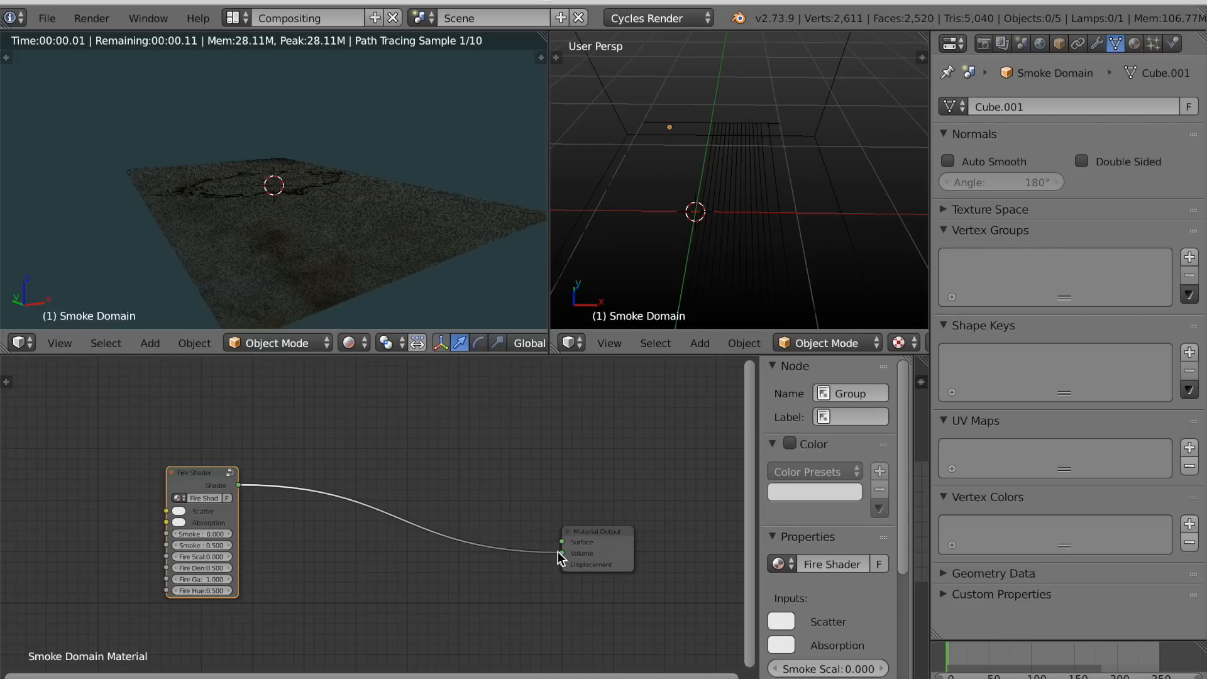
Go to frame 96 and open the Fire Shader node group at its flame ColorRamp for editing.
left_click_drag(948, 660, 1028, 645)
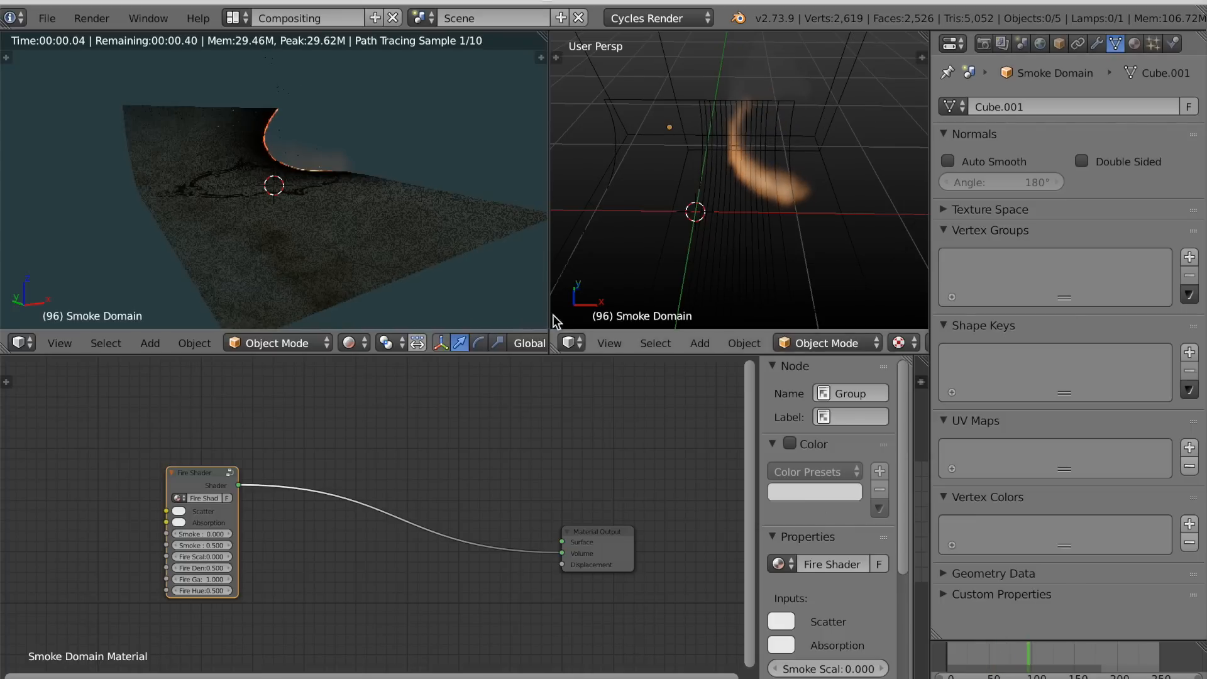
scroll(483, 239, "up", 4)
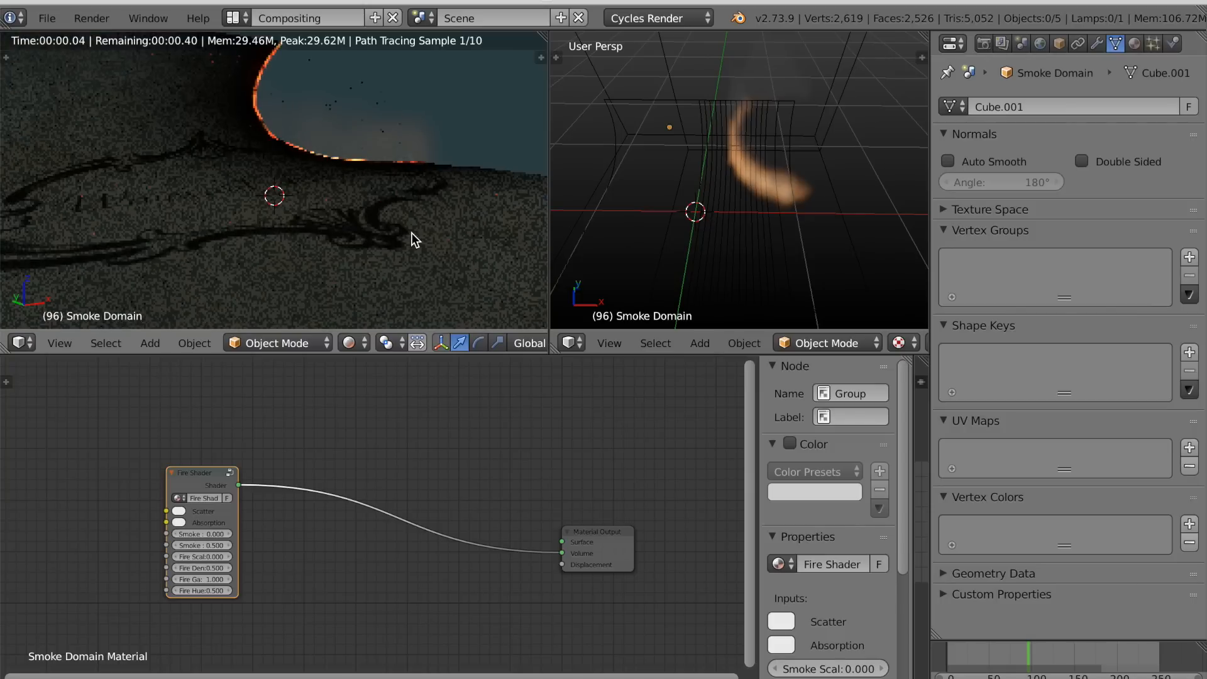
key("Tab")
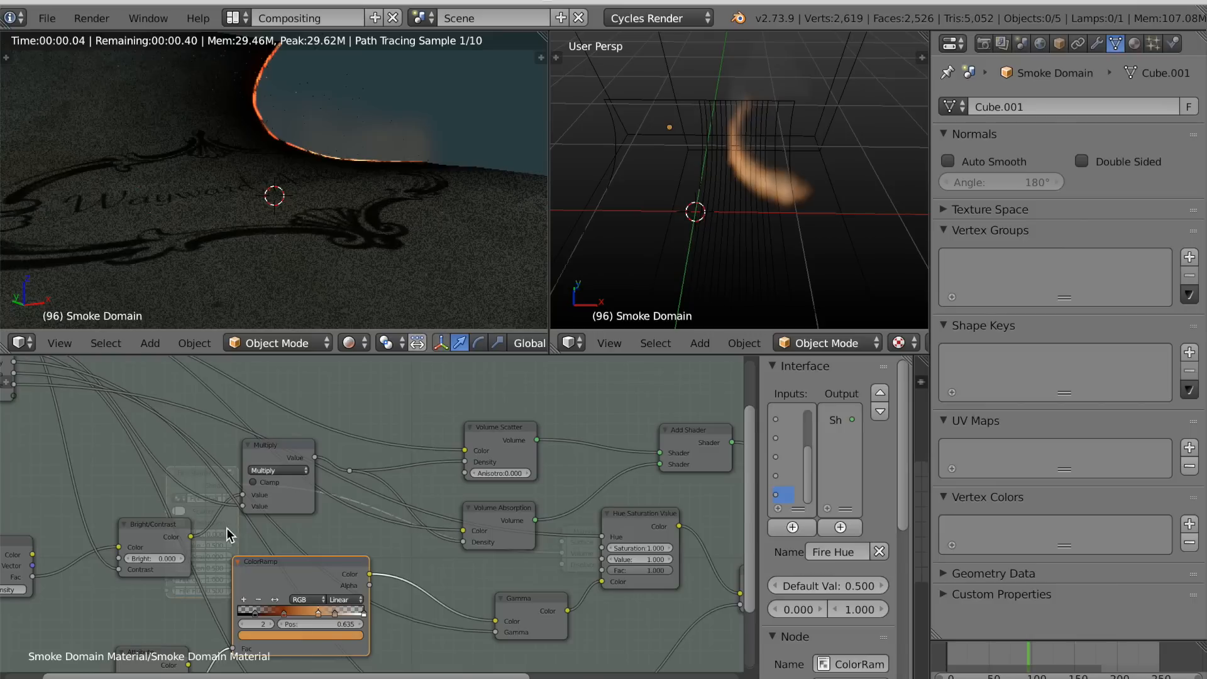
middle_click_drag(267, 599, 233, 465)
scroll(273, 525, "up", 4)
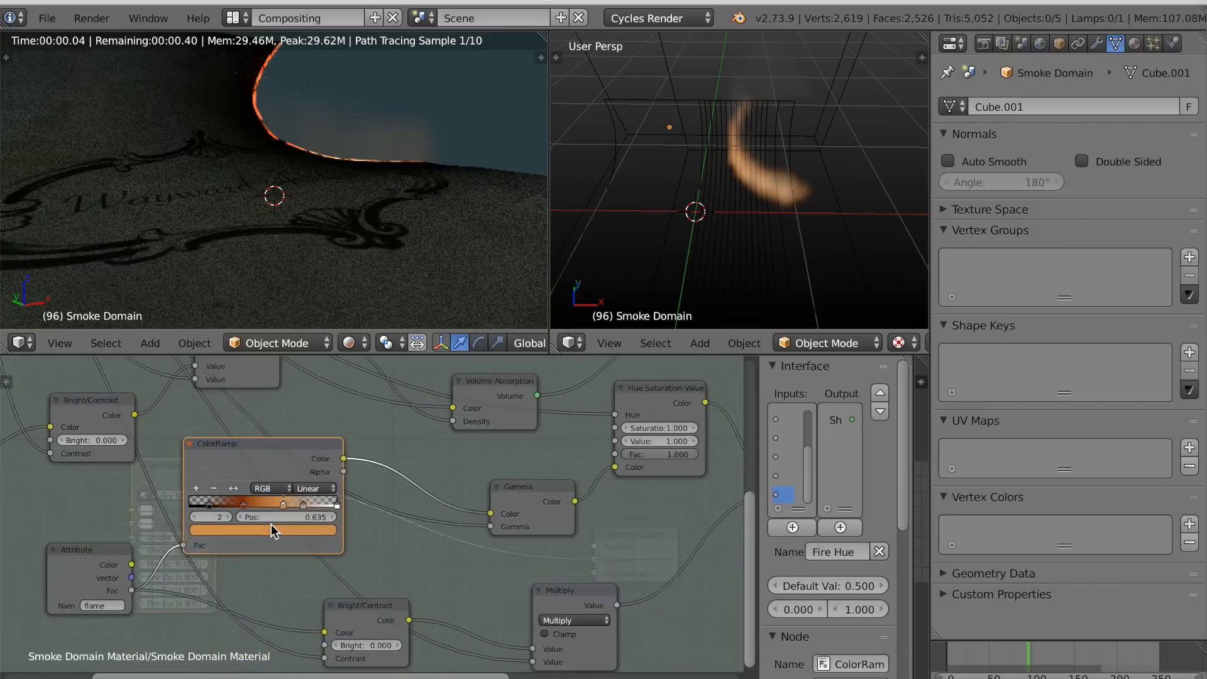
middle_click_drag(243, 533, 352, 550)
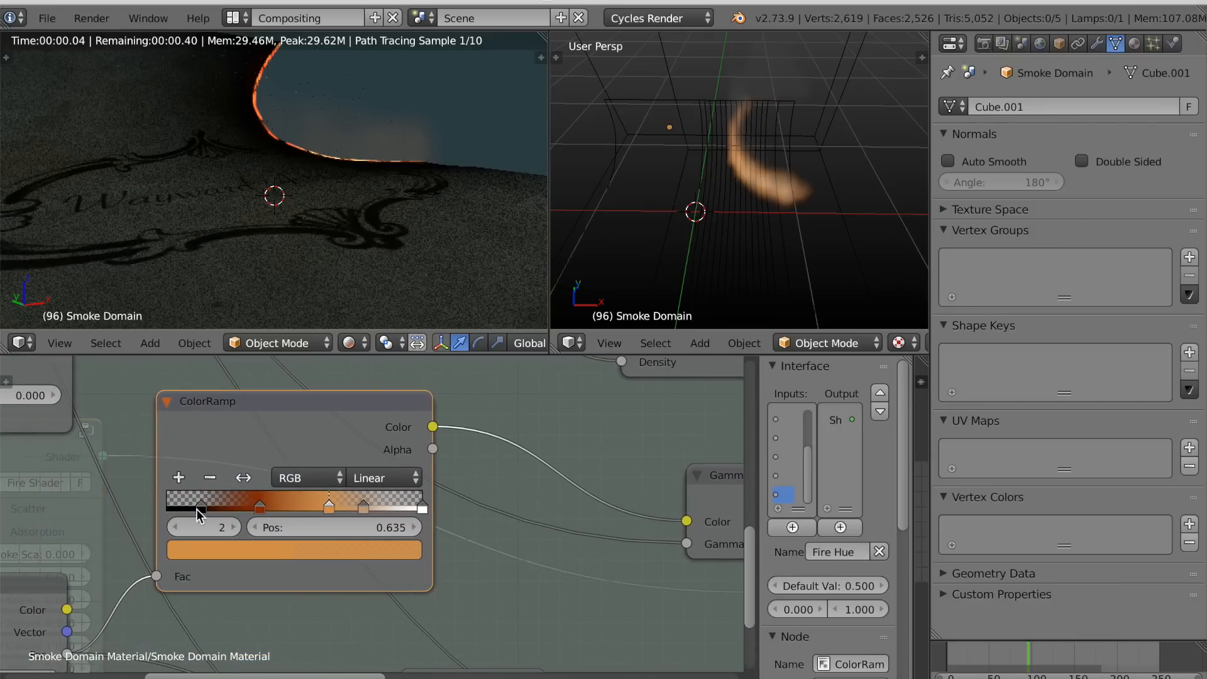
Shift the flame ColorRamp's inner black, dark red and orange stops toward the black end, placing the red stop at 0.182.
mouse_move(200, 507)
left_mouse_down()
mouse_move(181, 509)
mouse_move(215, 505)
left_mouse_up()
left_click(259, 507)
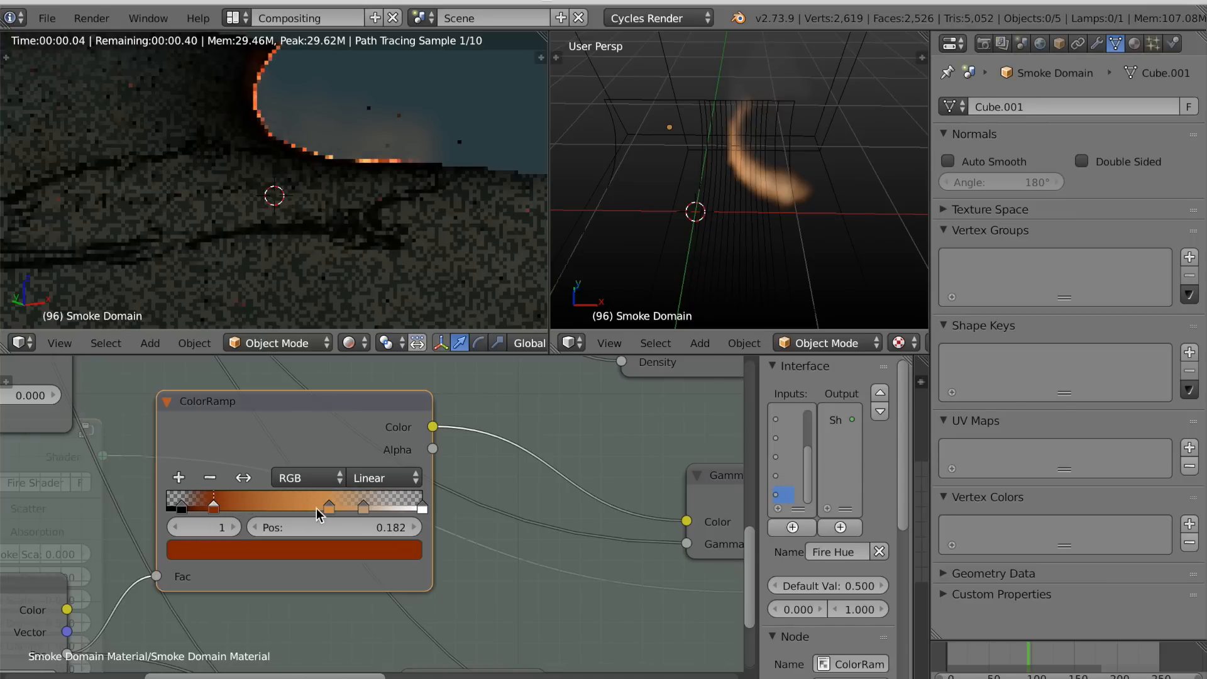
left_click(328, 510)
left_click_drag(321, 510, 313, 510)
Recolor the ColorRamp's semi-transparent tan stop blue with RGB 0.160, 0.225, 0.500 and shift it toward the white end.
left_click(363, 509)
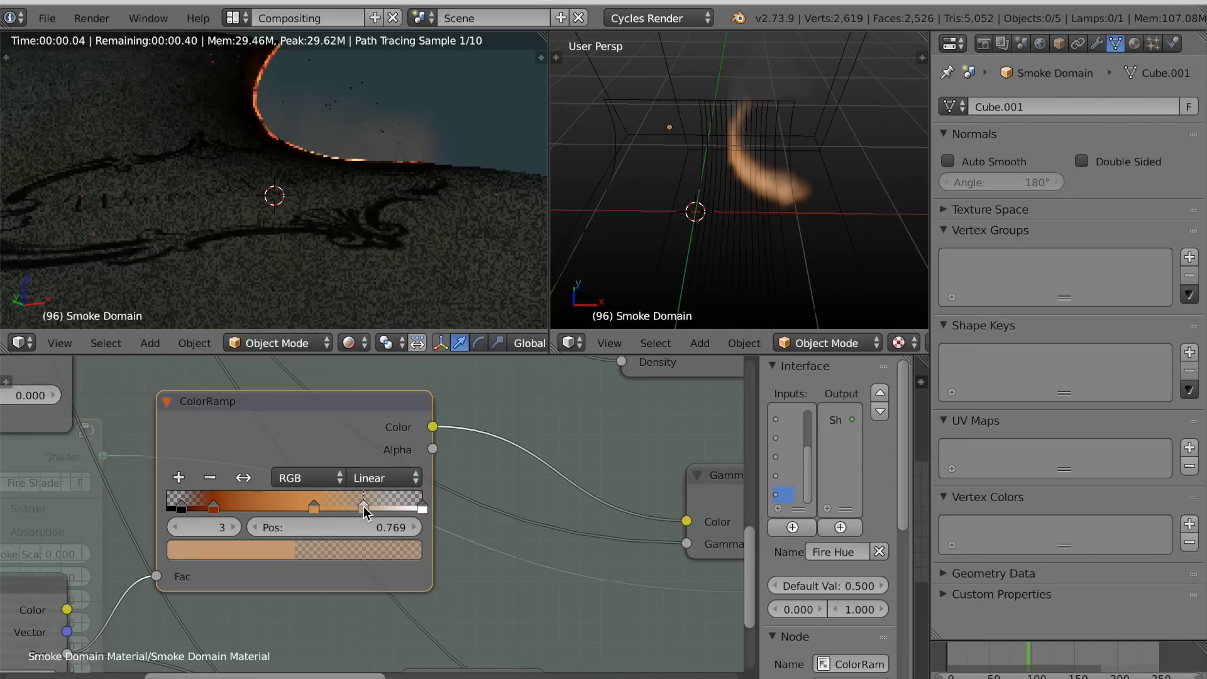
left_click(270, 548)
left_click(274, 316)
left_click_drag(274, 315, 278, 303)
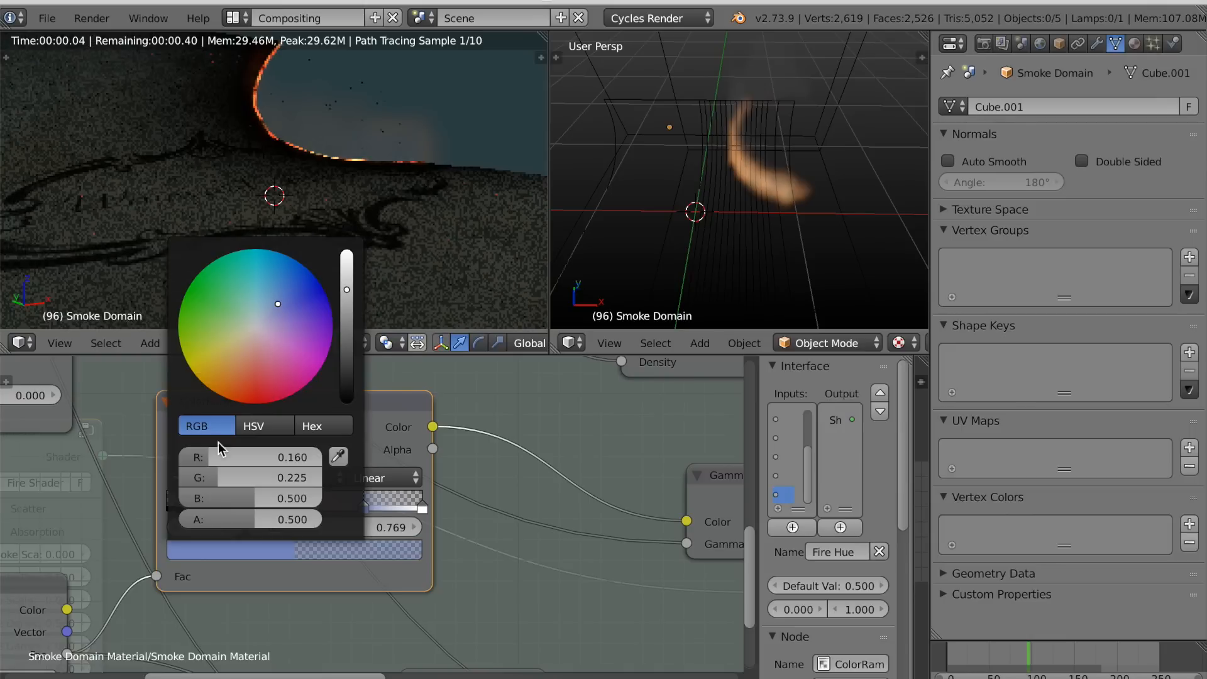
left_click_drag(358, 506, 399, 504)
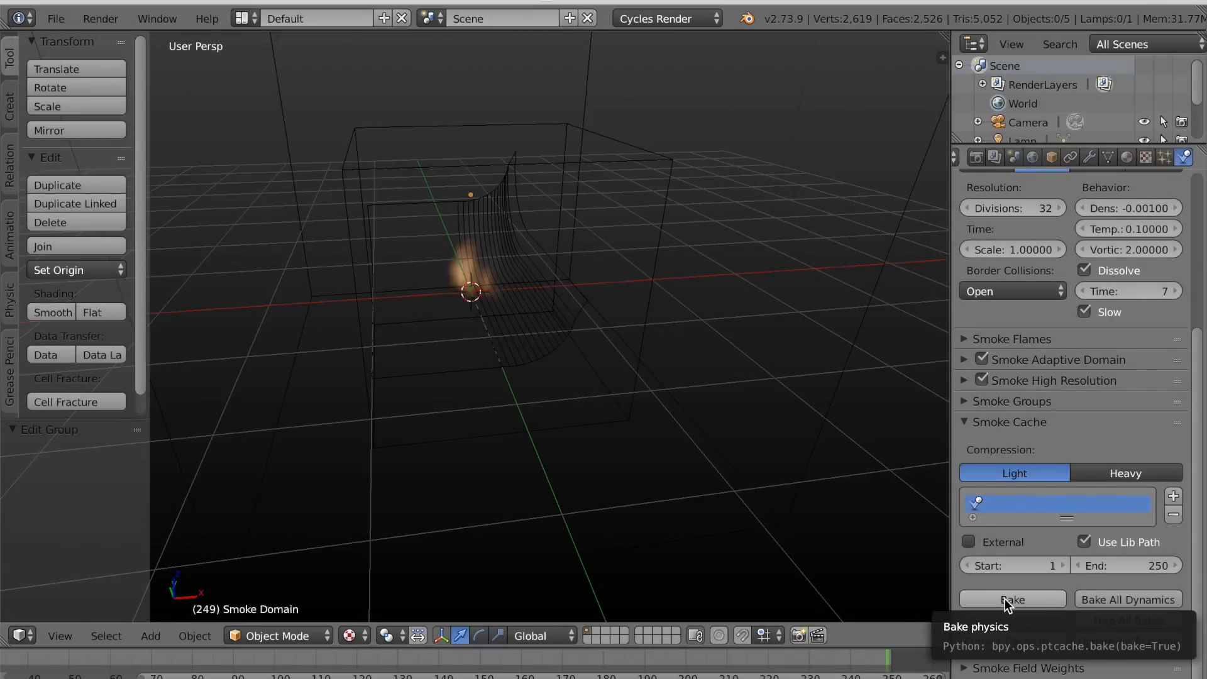
Bake the smoke domain's physics cache and save the file.
left_click(1004, 598)
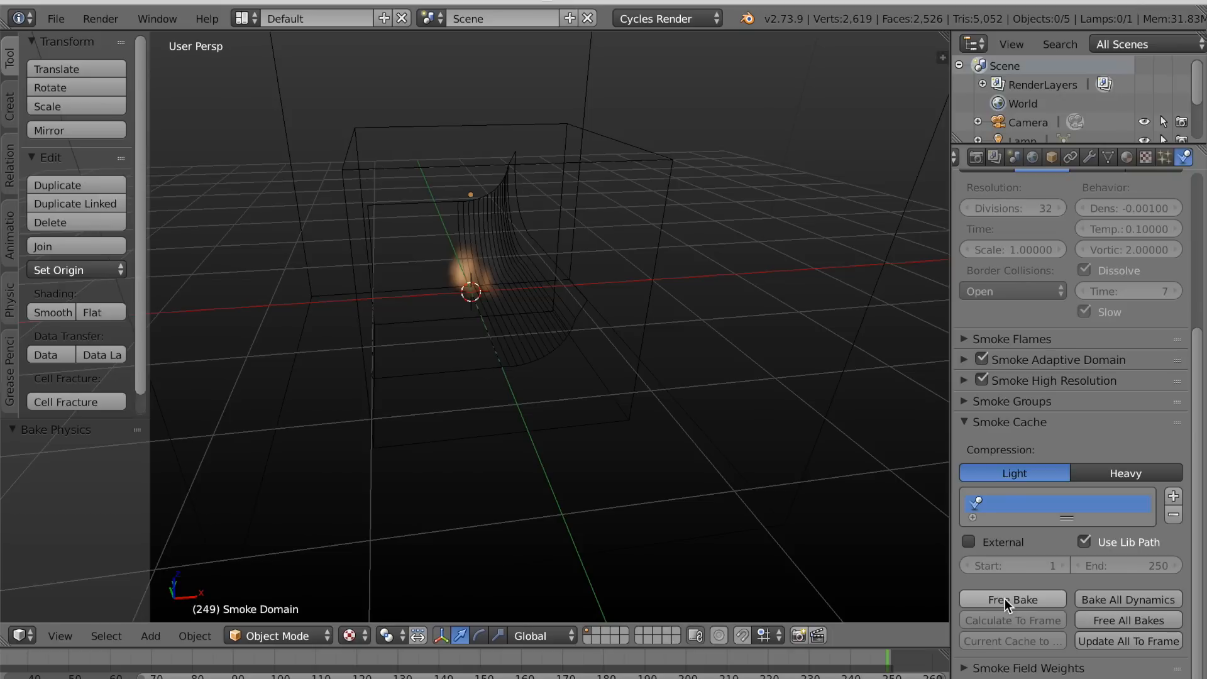
left_click(56, 18)
left_click(80, 163)
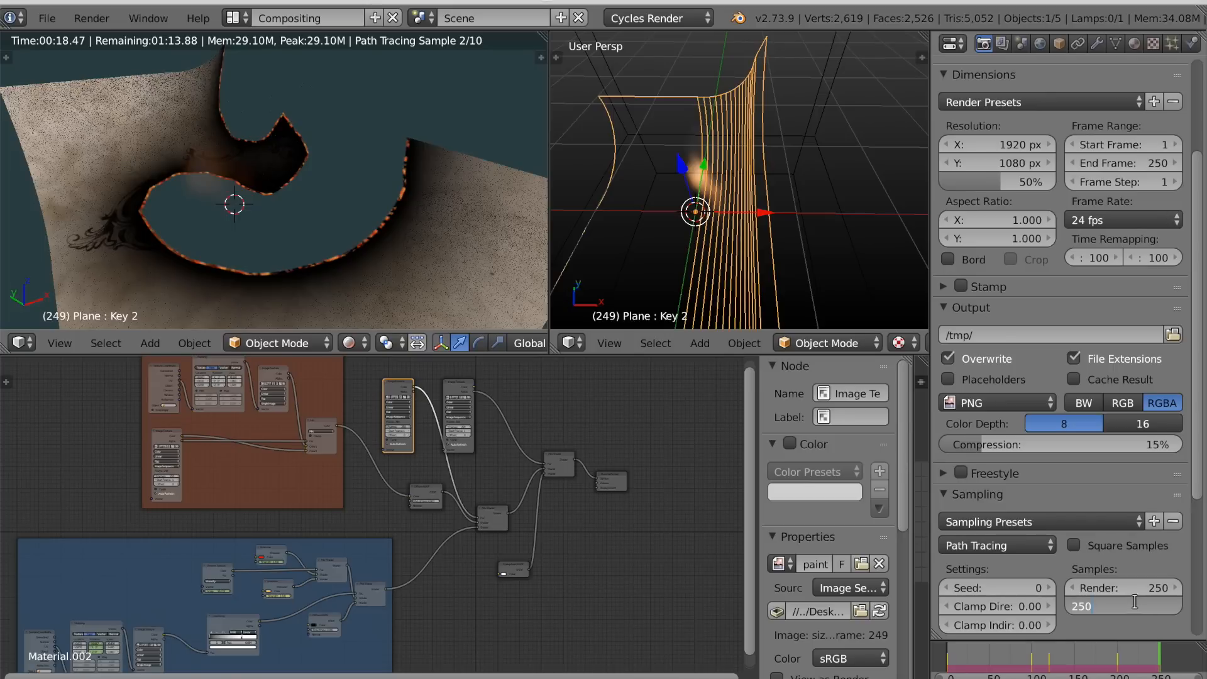
Set the Cycles preview samples to 250 and go to frame 146 to preview the burning paper.
key("Return")
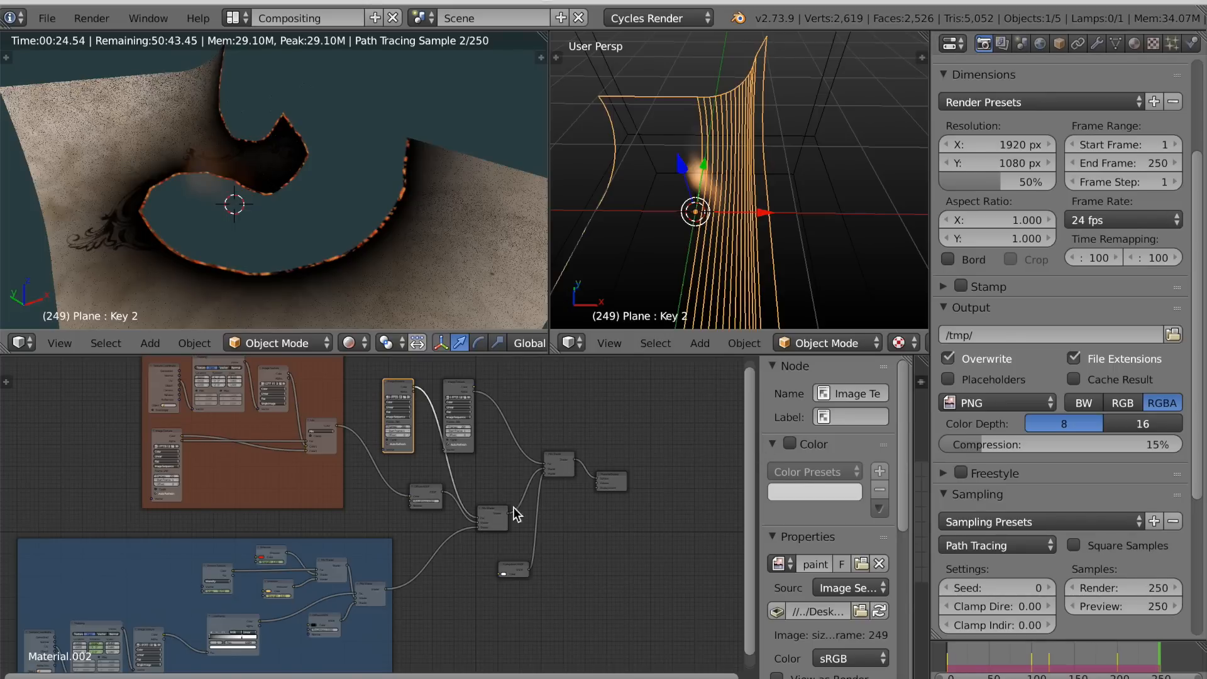
left_click(1106, 660)
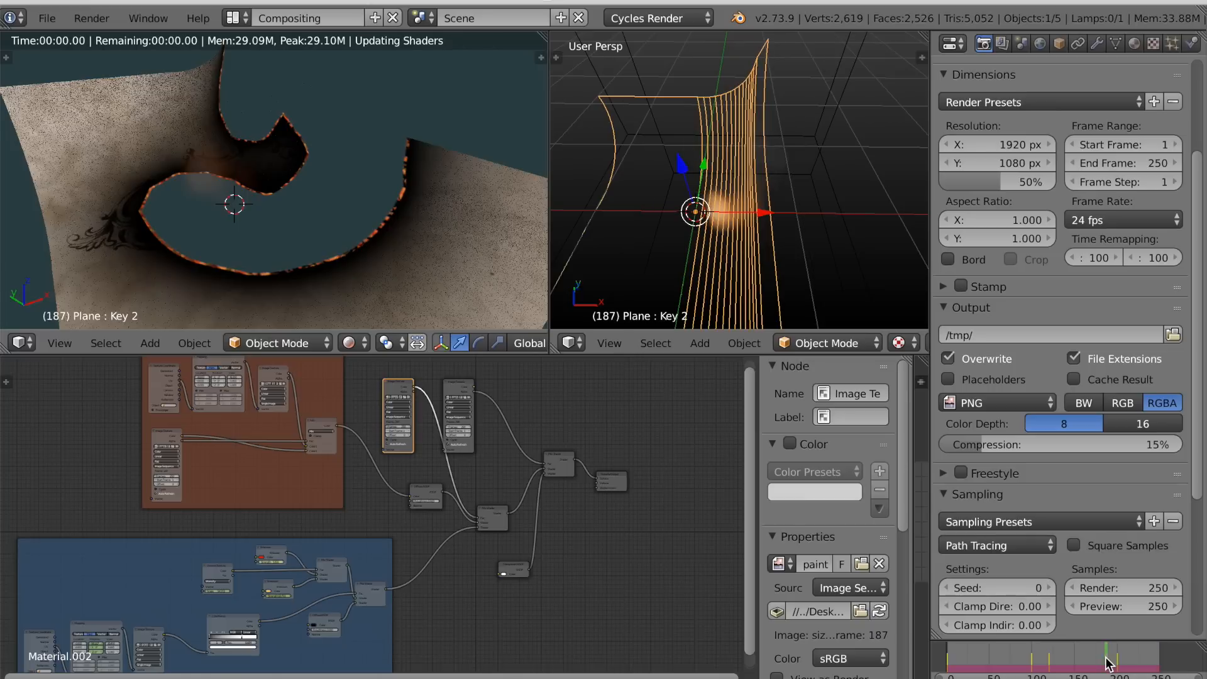
left_click_drag(1096, 664, 1072, 665)
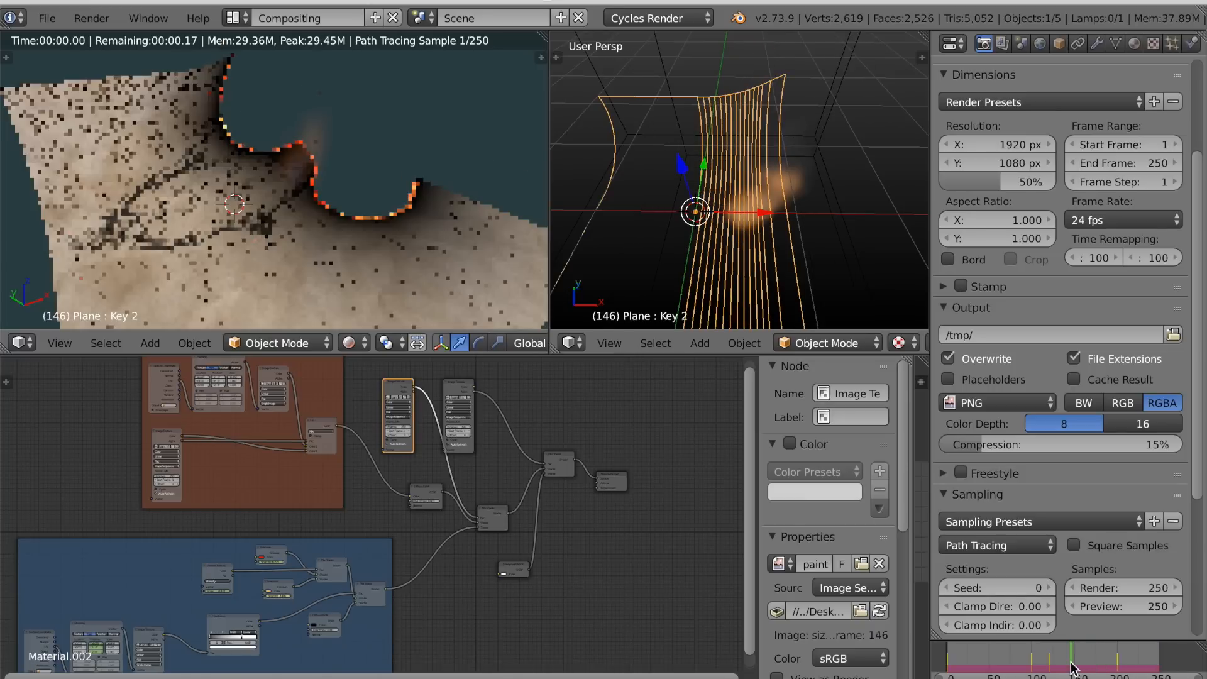